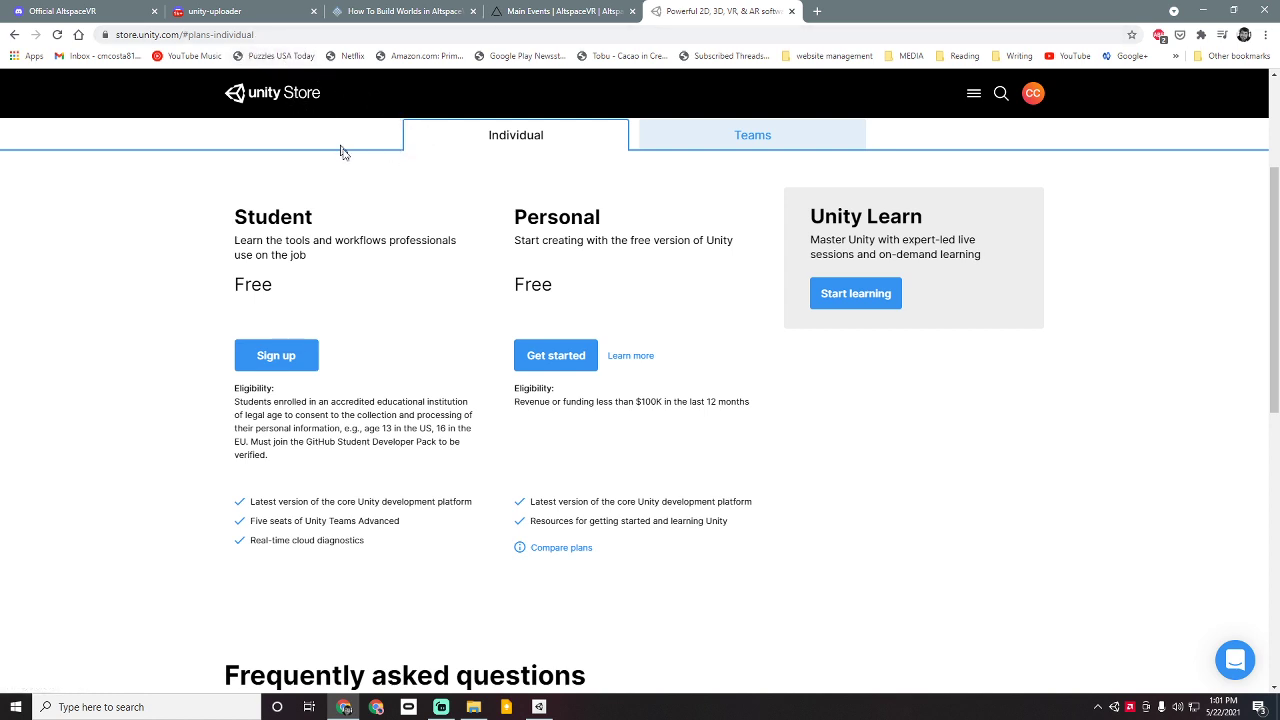
# Step: Review the Personal plan's revenue eligibility line on the Unity plans page, then switch to Unity Hub
pyautogui.scroll(2, 415, 200)
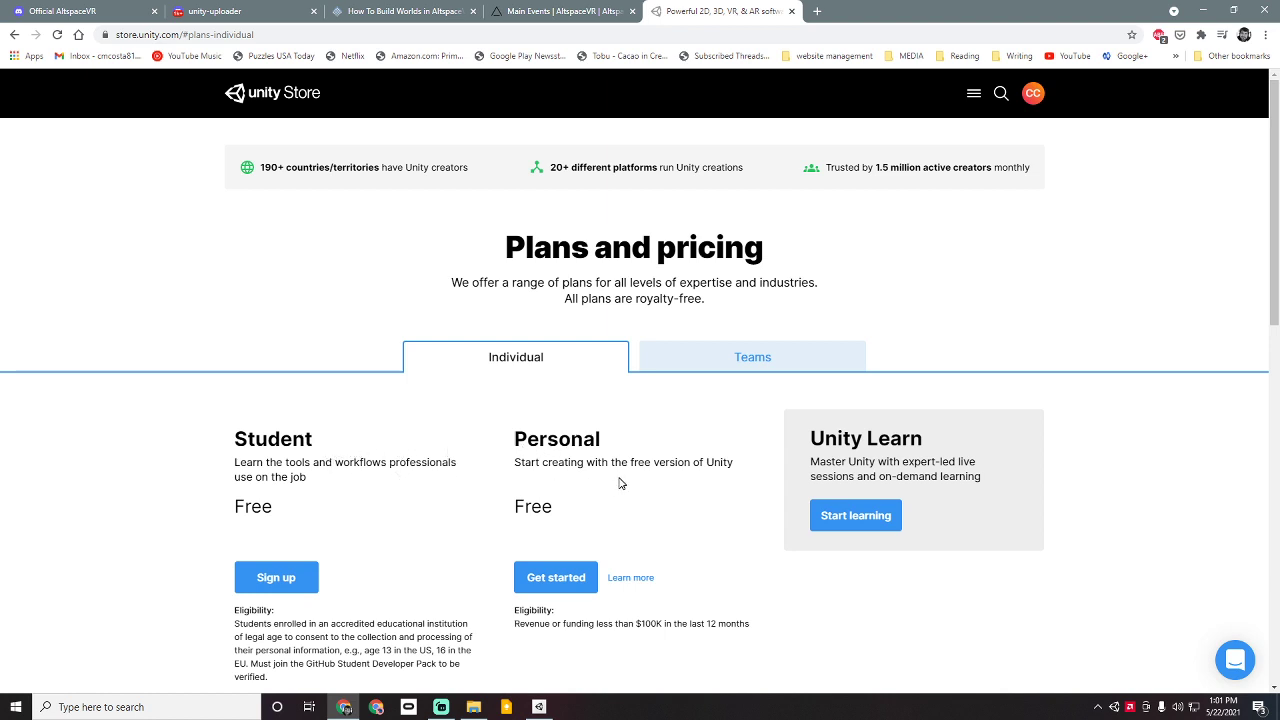
pyautogui.scroll(-2, 579, 548)
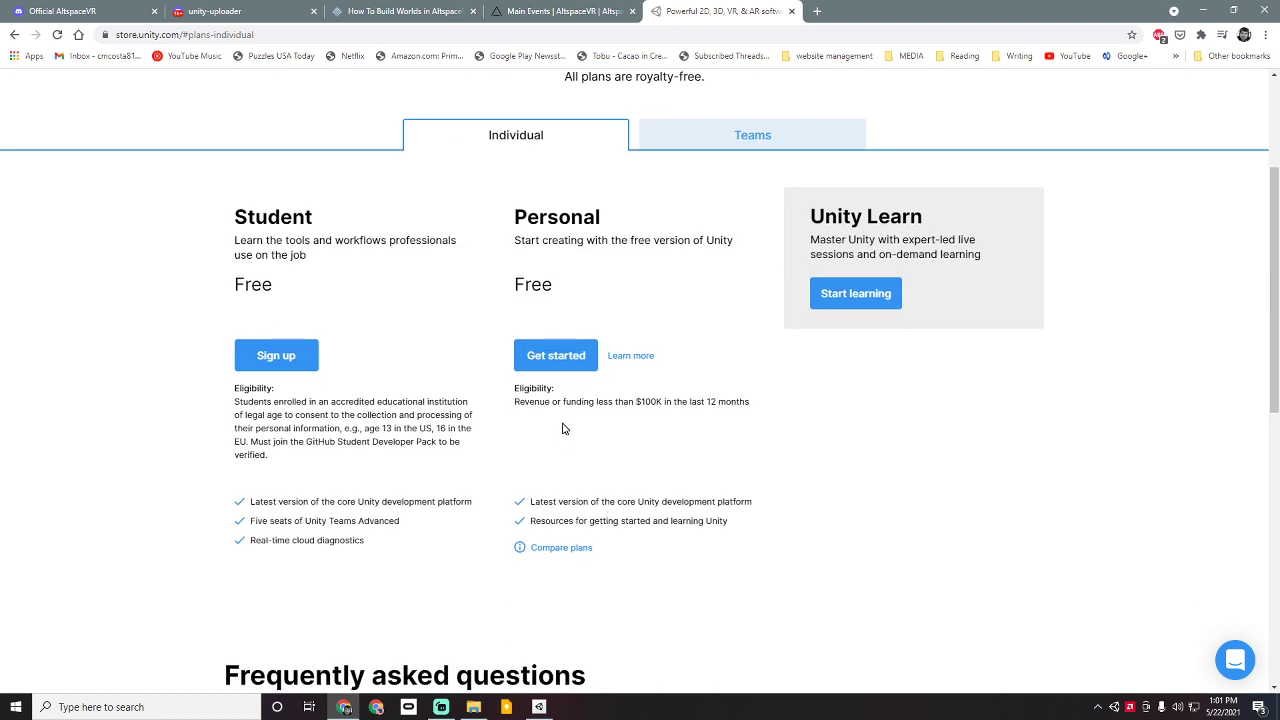
pyautogui.moveTo(518, 402); pyautogui.dragTo(753, 410)
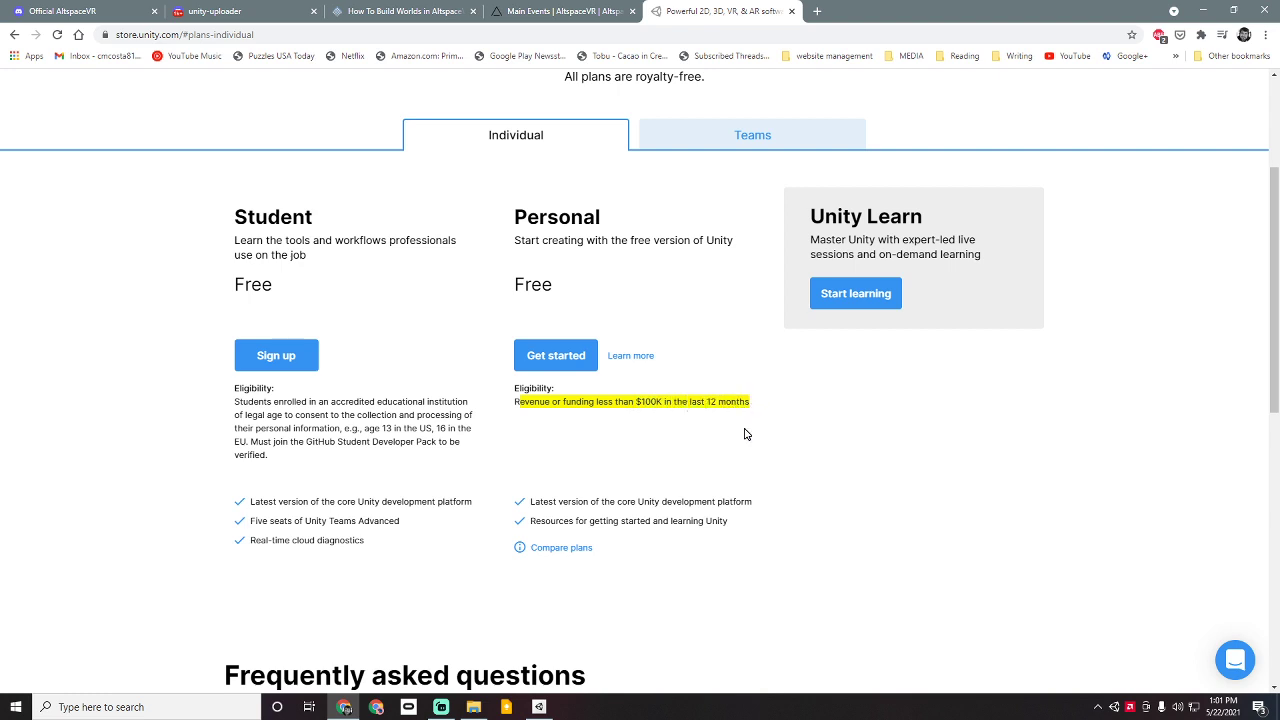
pyautogui.click(744, 434)
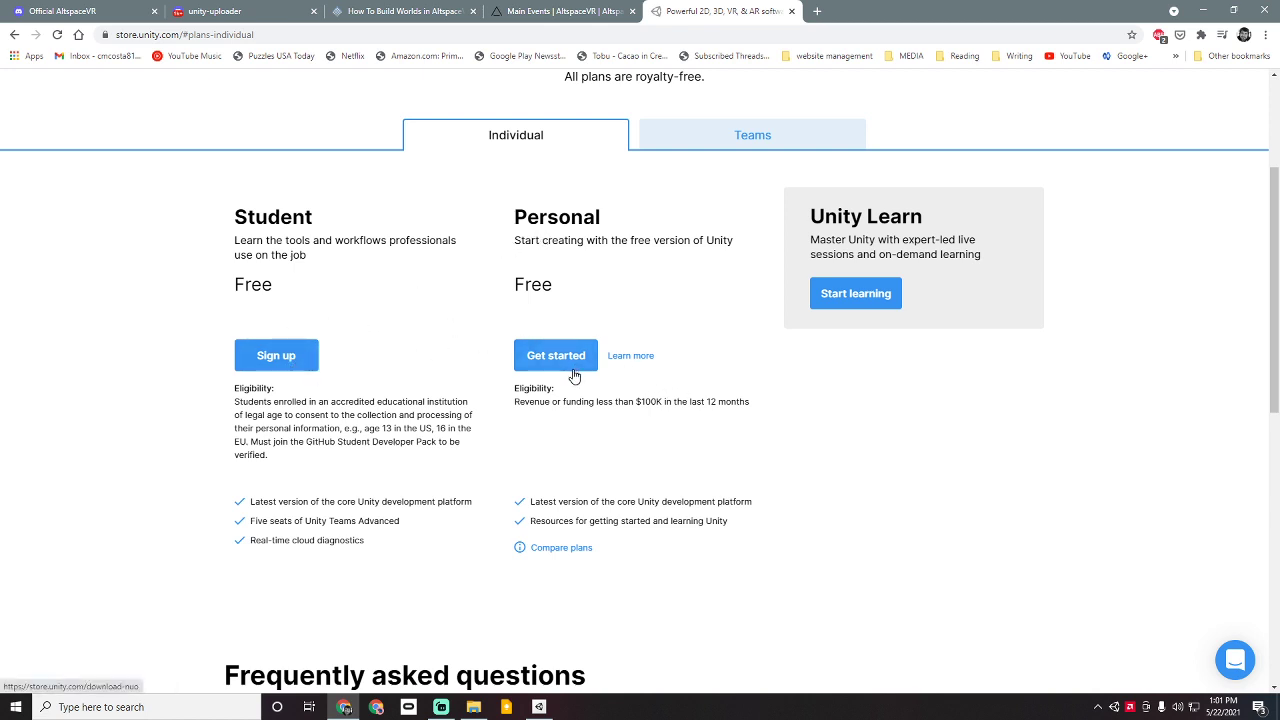
pyautogui.click(539, 707)
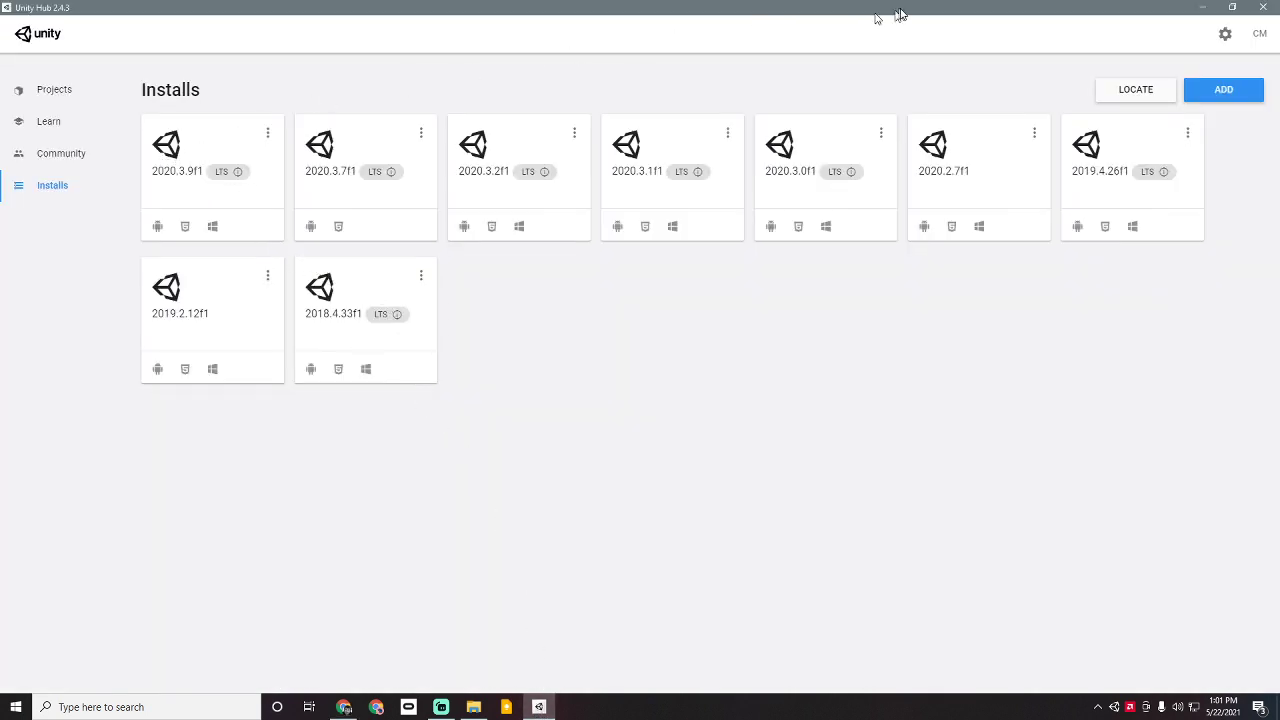
pyautogui.click(67, 94)
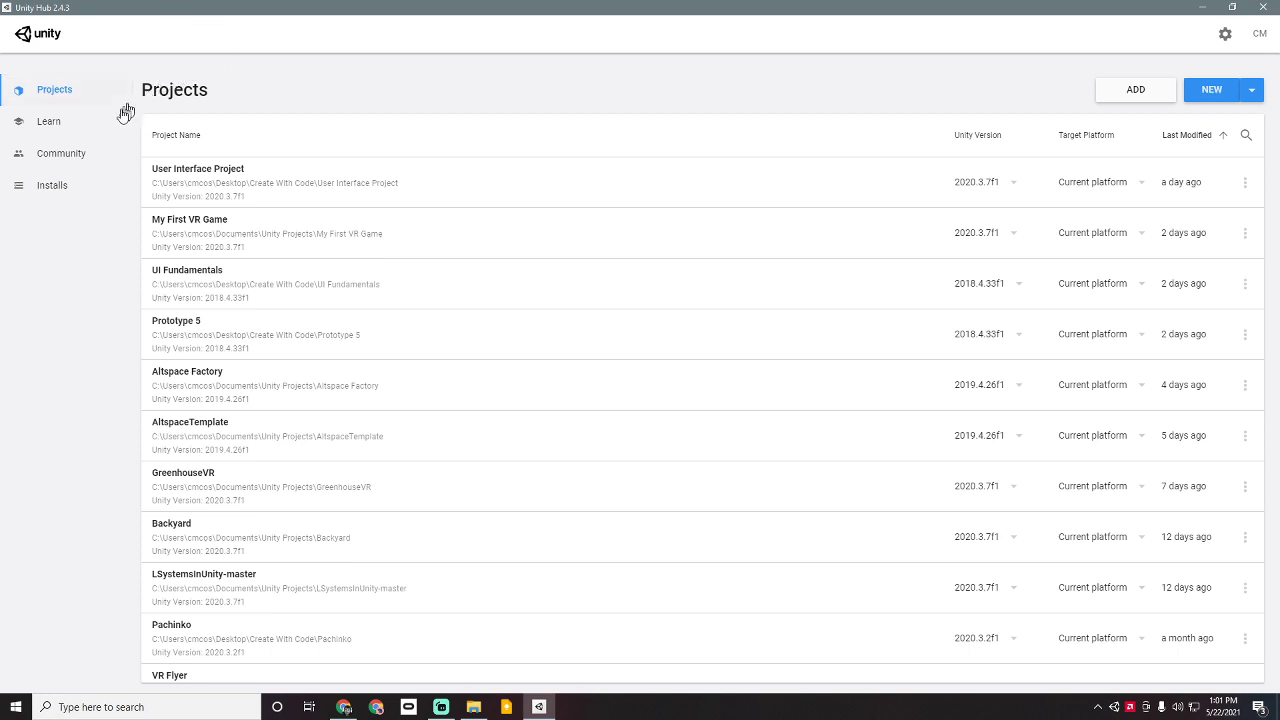
pyautogui.click(72, 126)
pyautogui.click(62, 156)
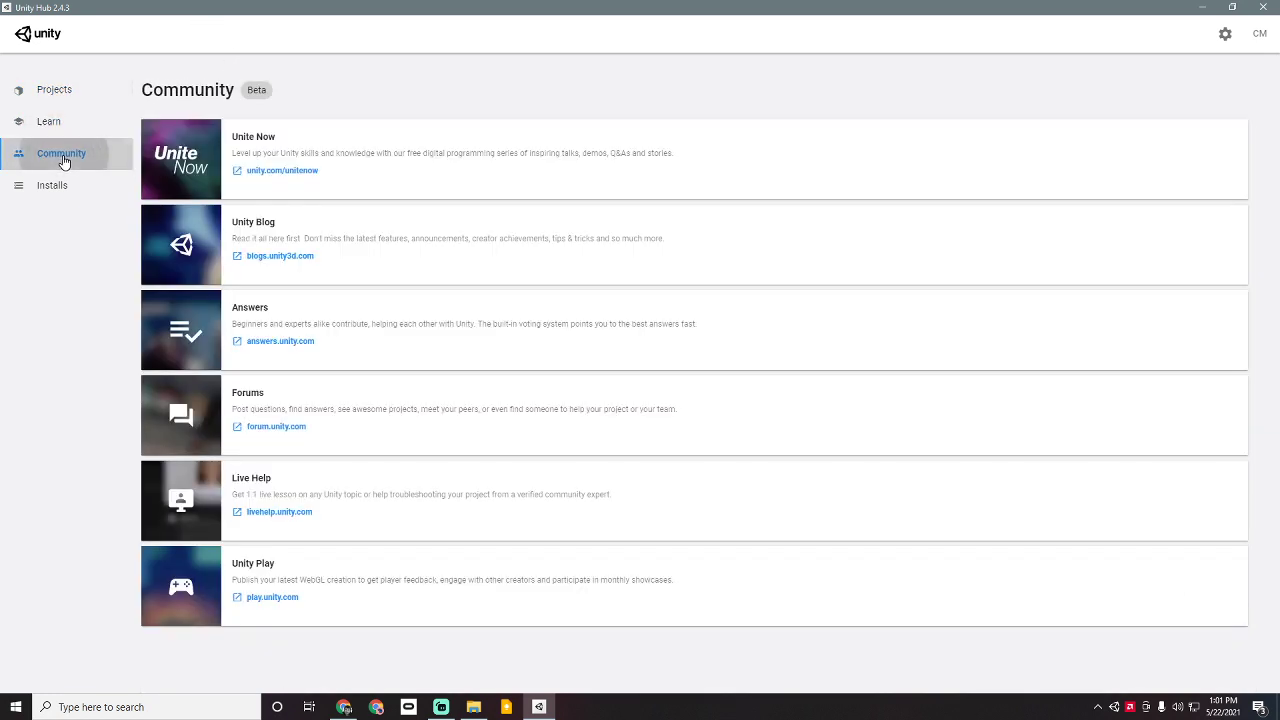
pyautogui.click(57, 188)
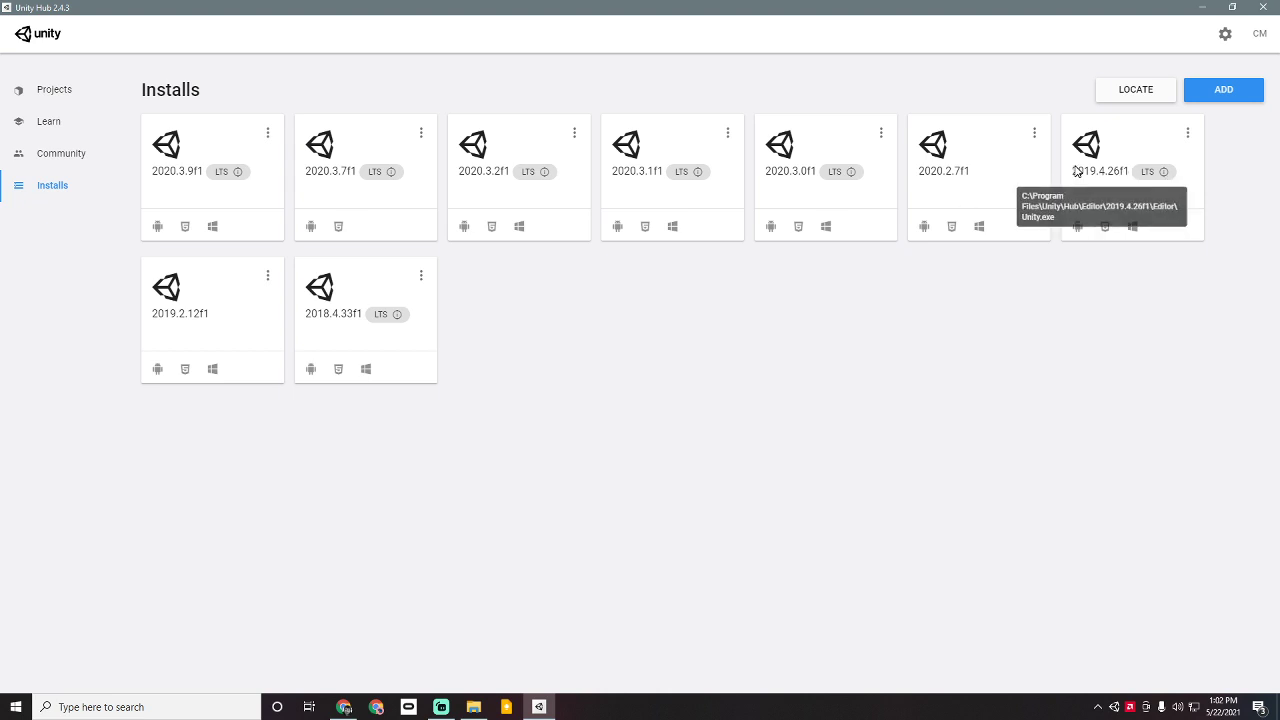
# Step: Browse the editor versions available to add without installing any, then show the Projects list
pyautogui.click(1218, 90)
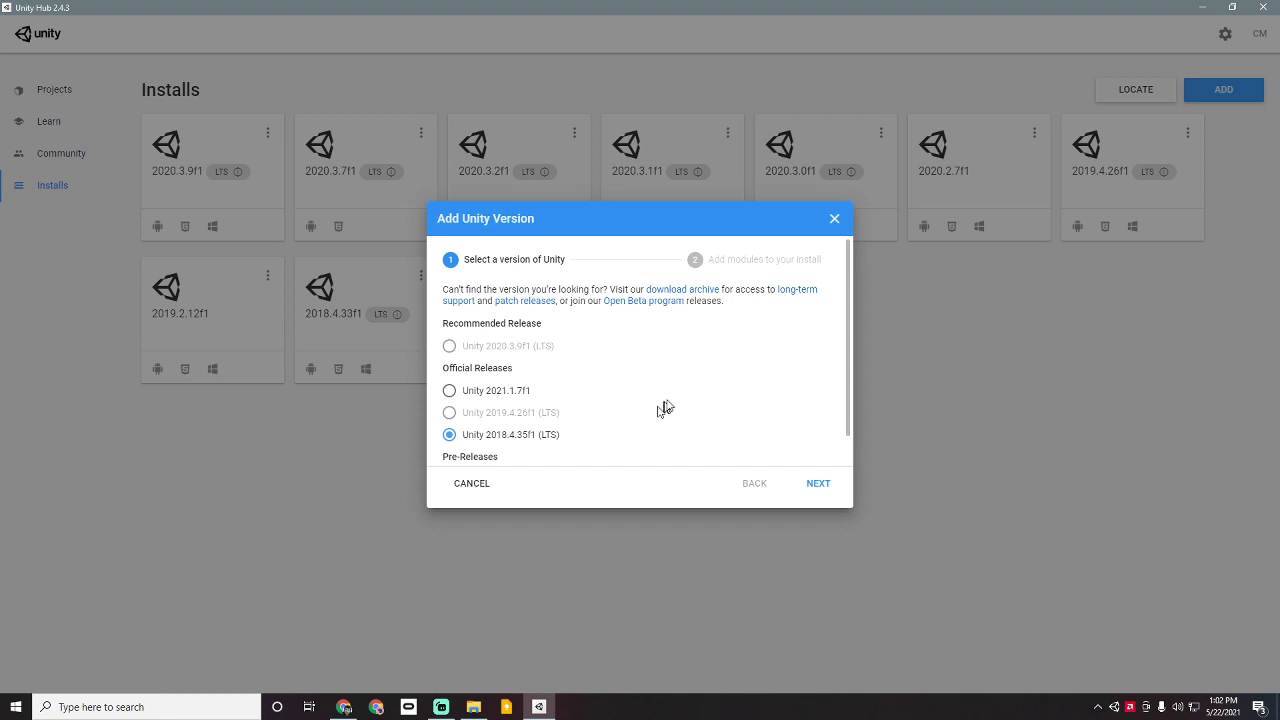
pyautogui.scroll(-1, 680, 393)
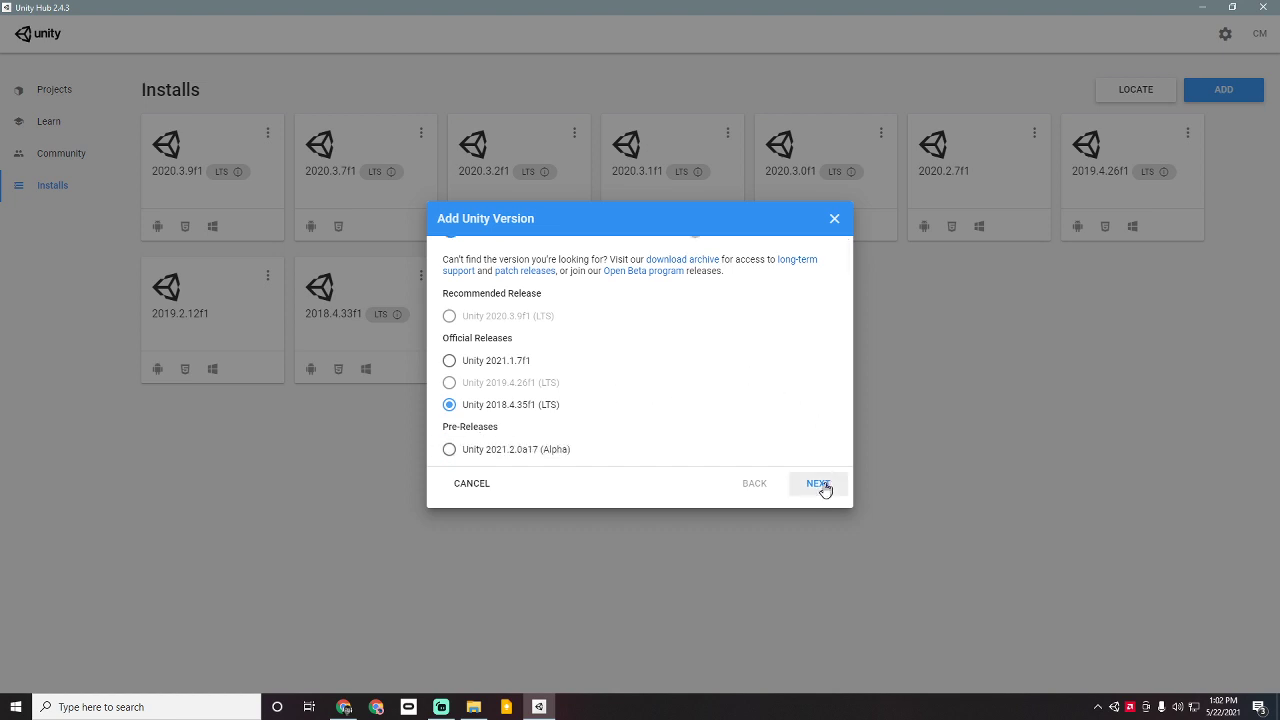
pyautogui.click(834, 218)
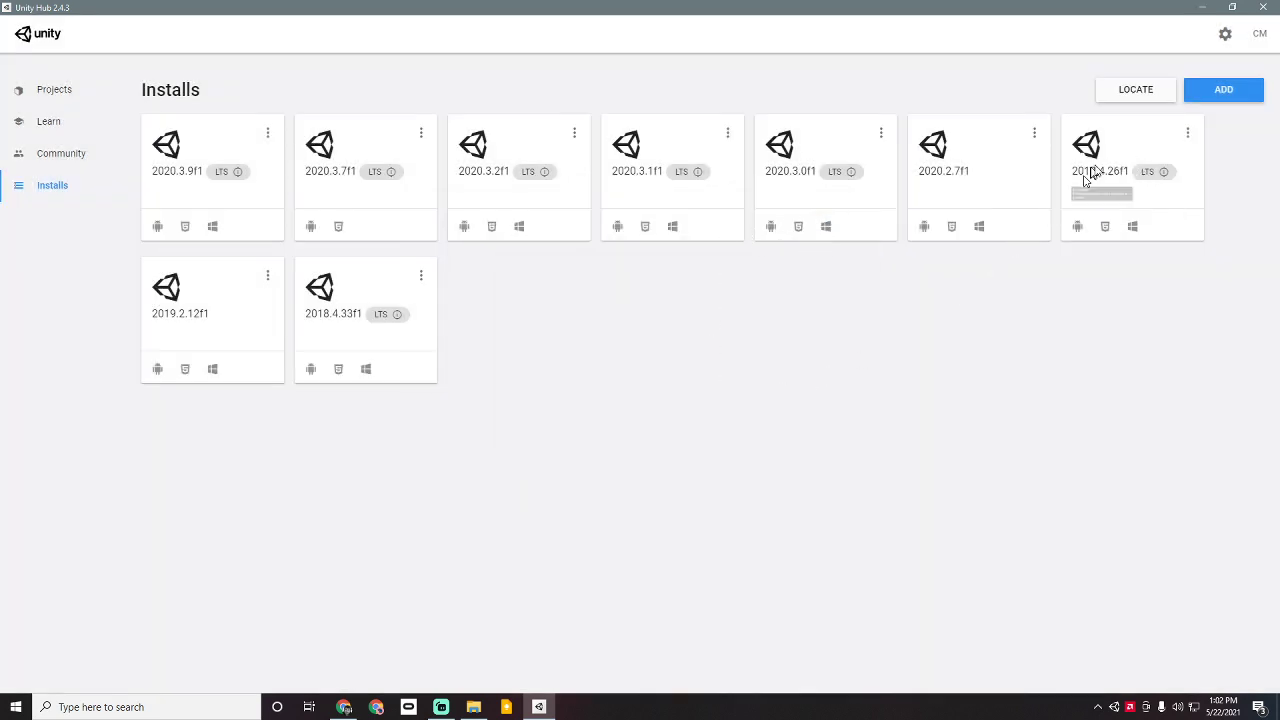
pyautogui.click(55, 95)
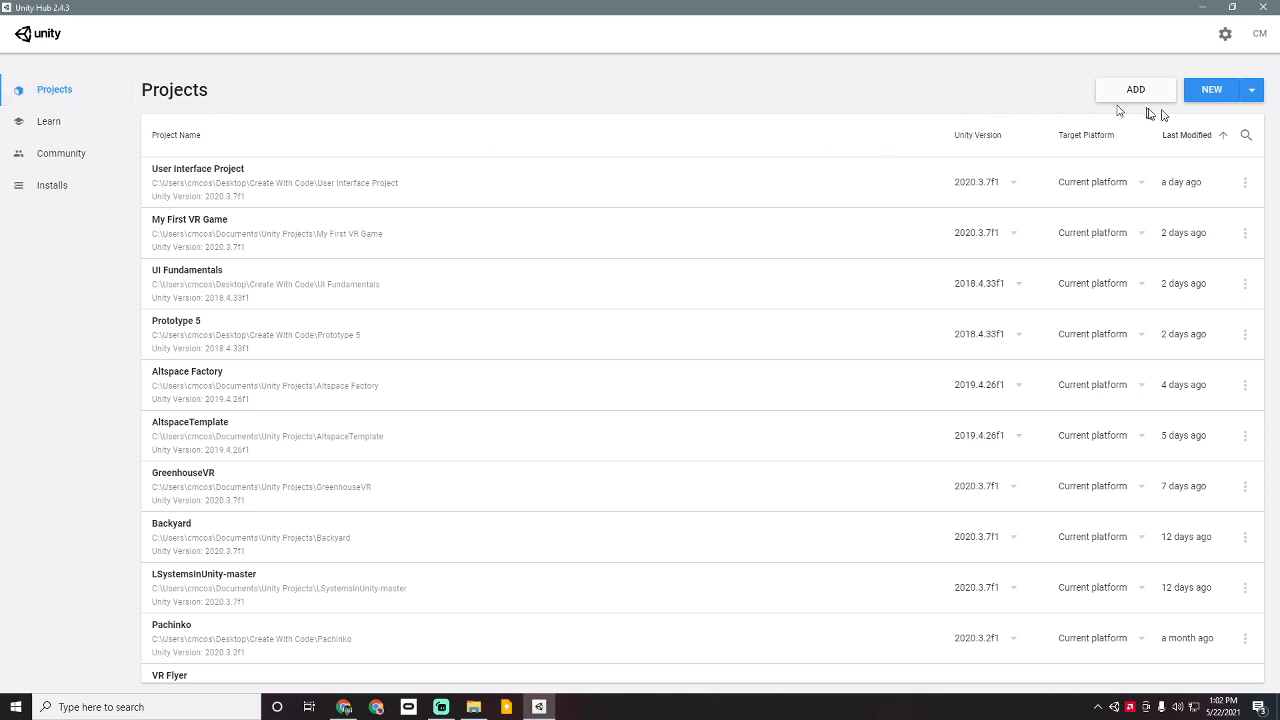
# Step: Start a new project using Unity editor version 2019.4.26f1
pyautogui.click(1260, 96)
pyautogui.scroll(-2, 1183, 203)
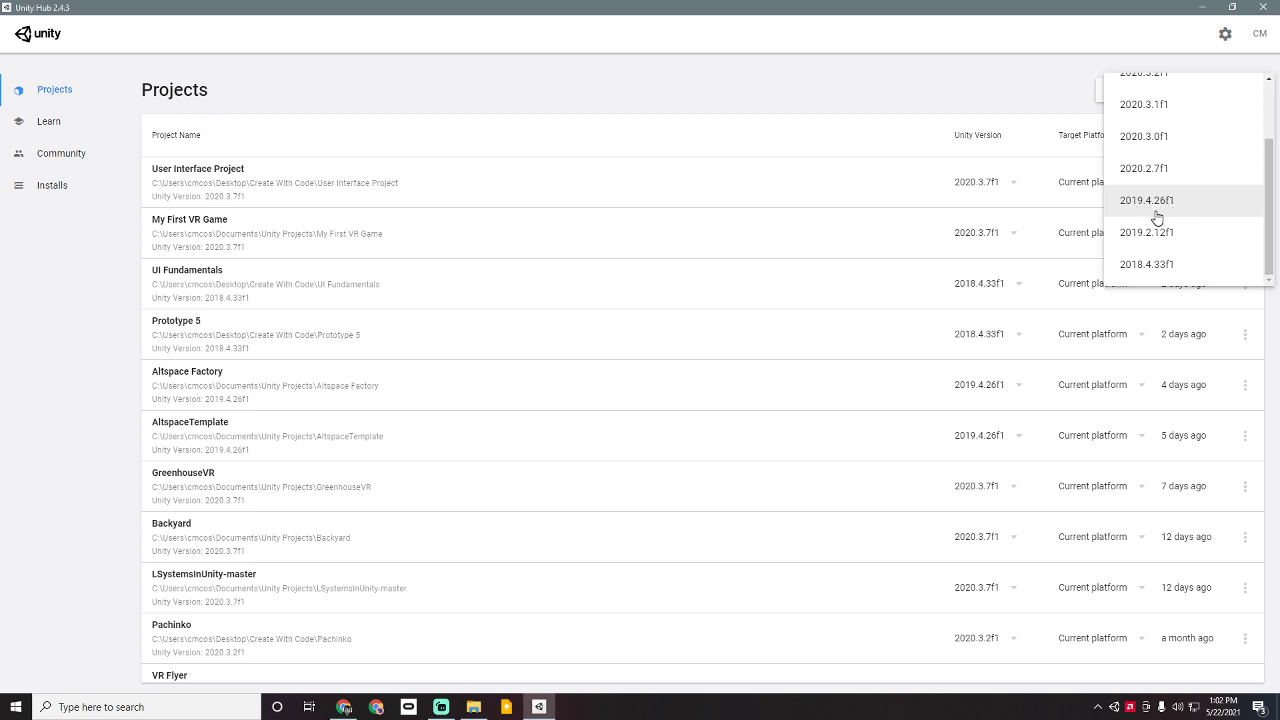
pyautogui.click(1157, 214)
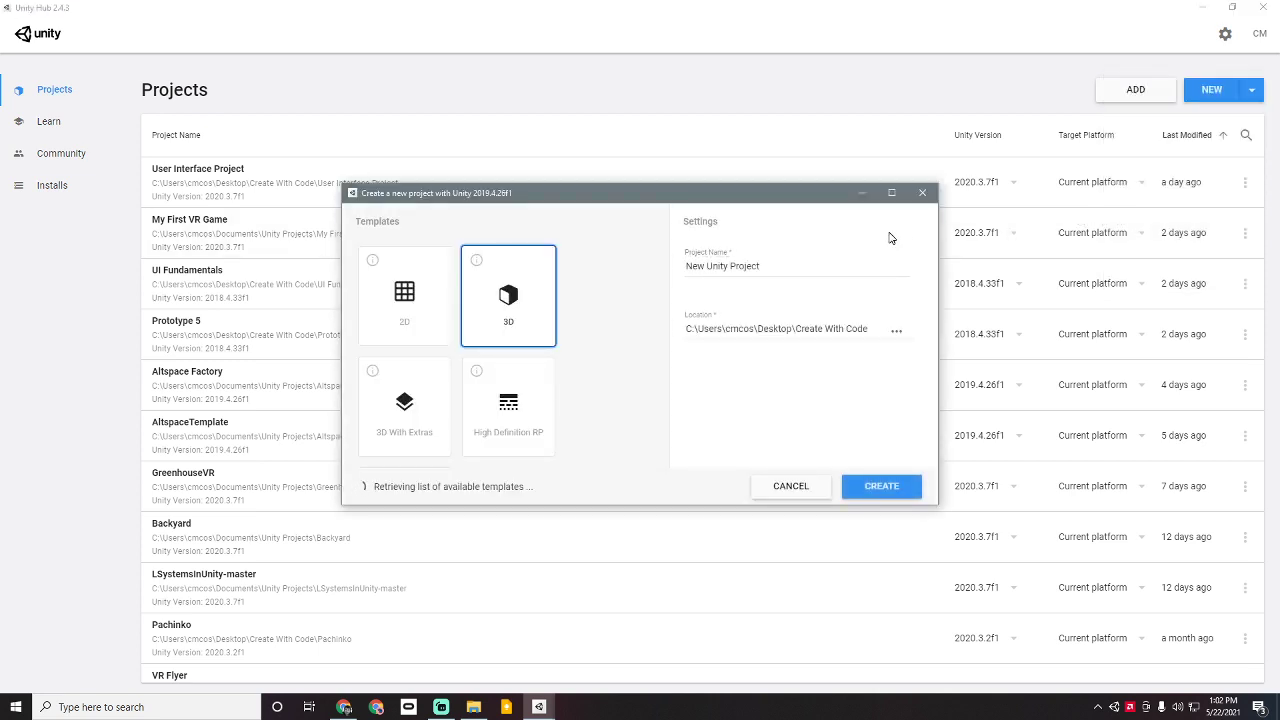
# Step: Set the project location to the Documents\Unity Projects folder
pyautogui.click(896, 338)
pyautogui.click(460, 238)
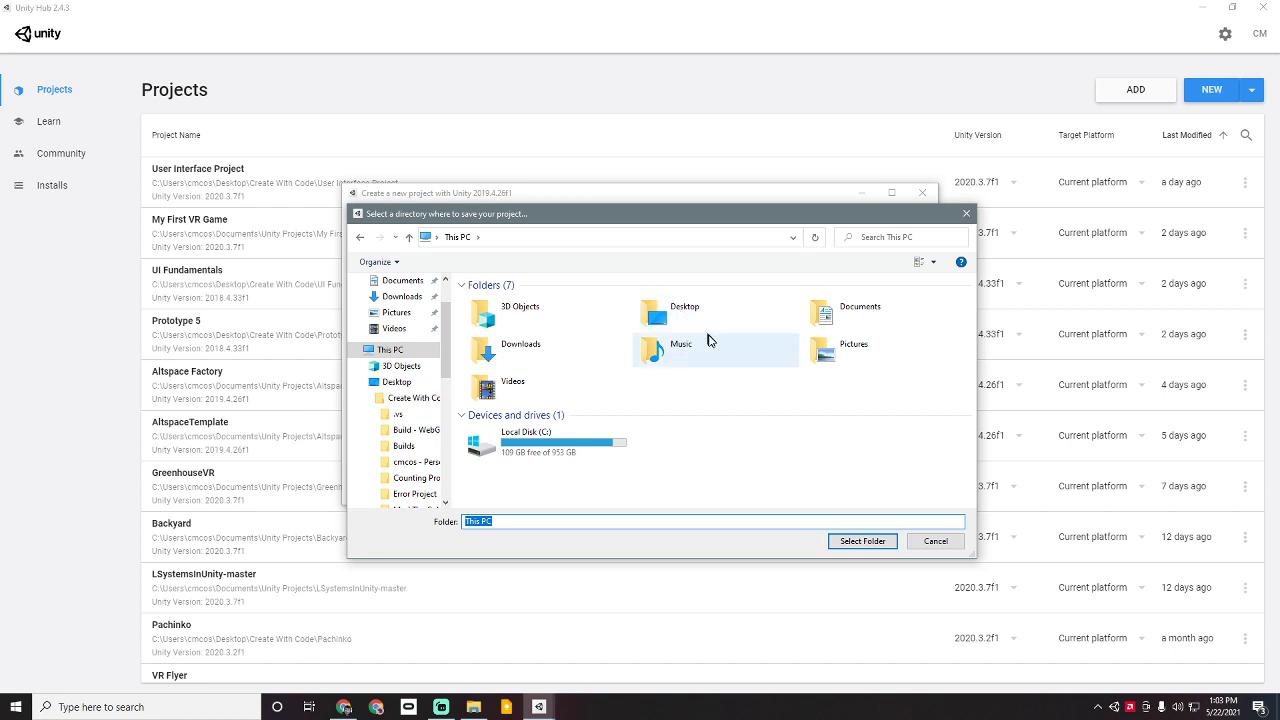
pyautogui.doubleClick(832, 320)
pyautogui.scroll(-5, 627, 373)
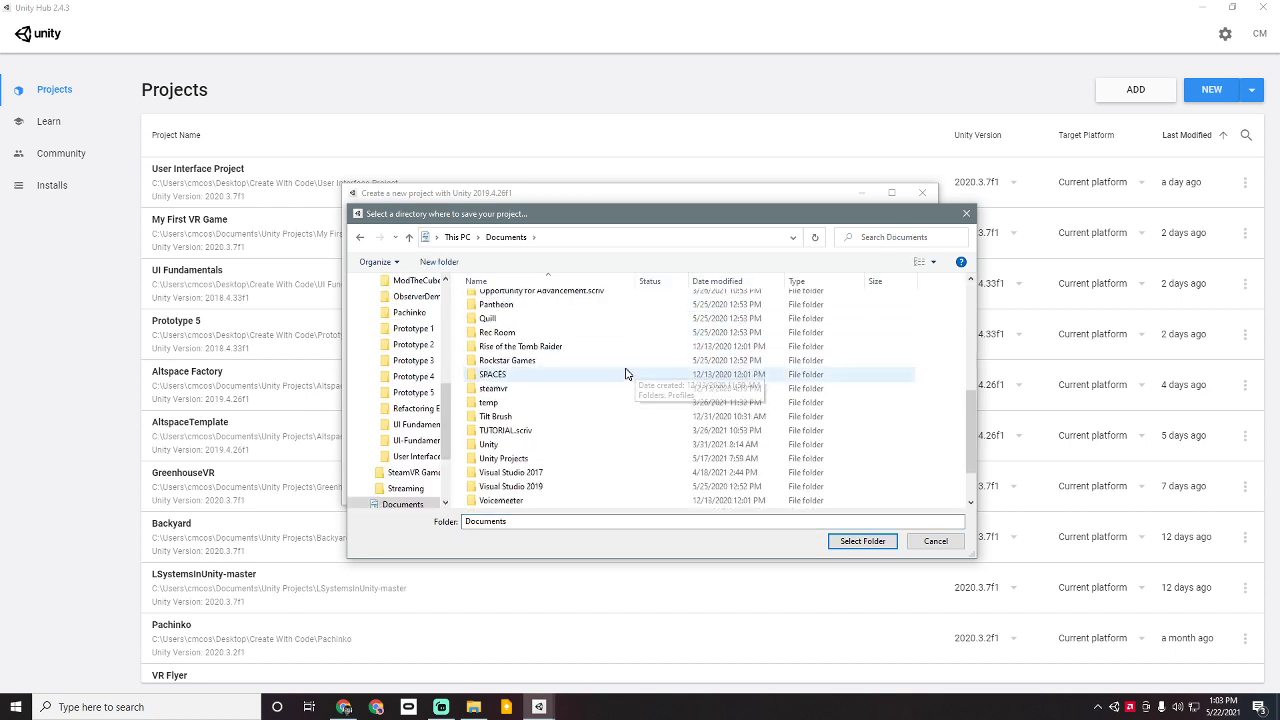
pyautogui.scroll(-1, 600, 373)
pyautogui.click(564, 403)
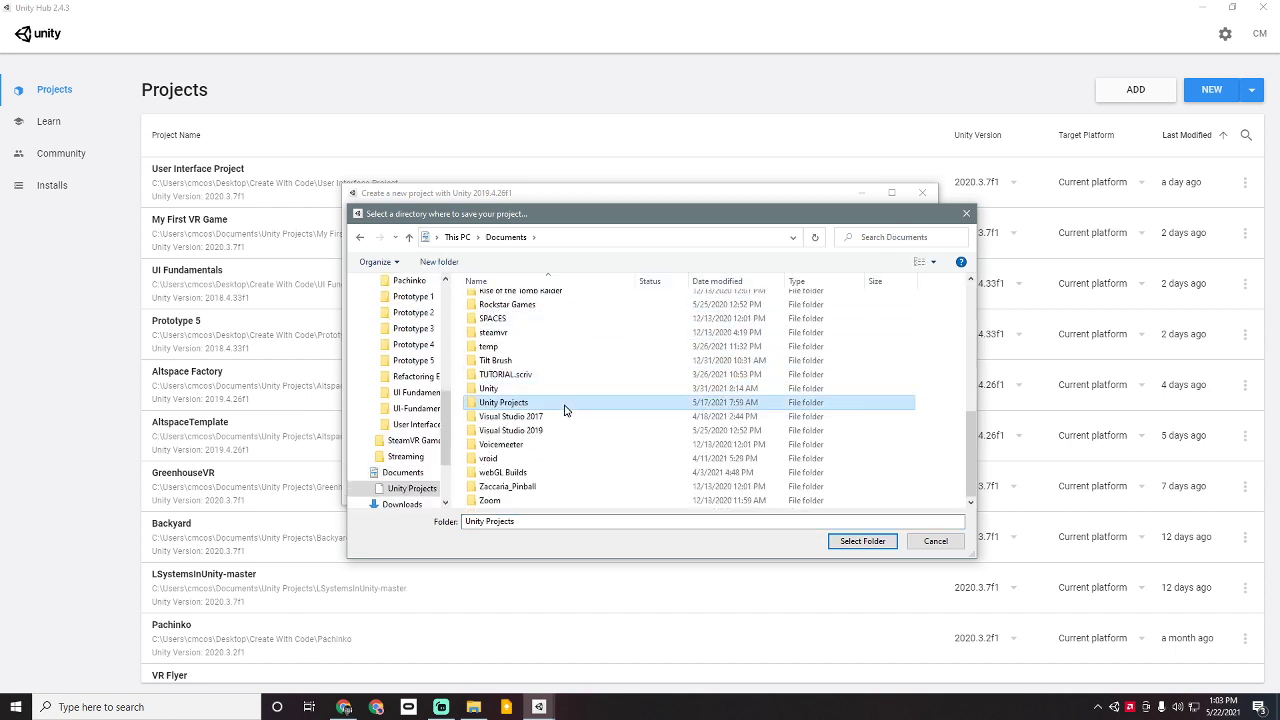
pyautogui.doubleClick(564, 403)
pyautogui.click(940, 537)
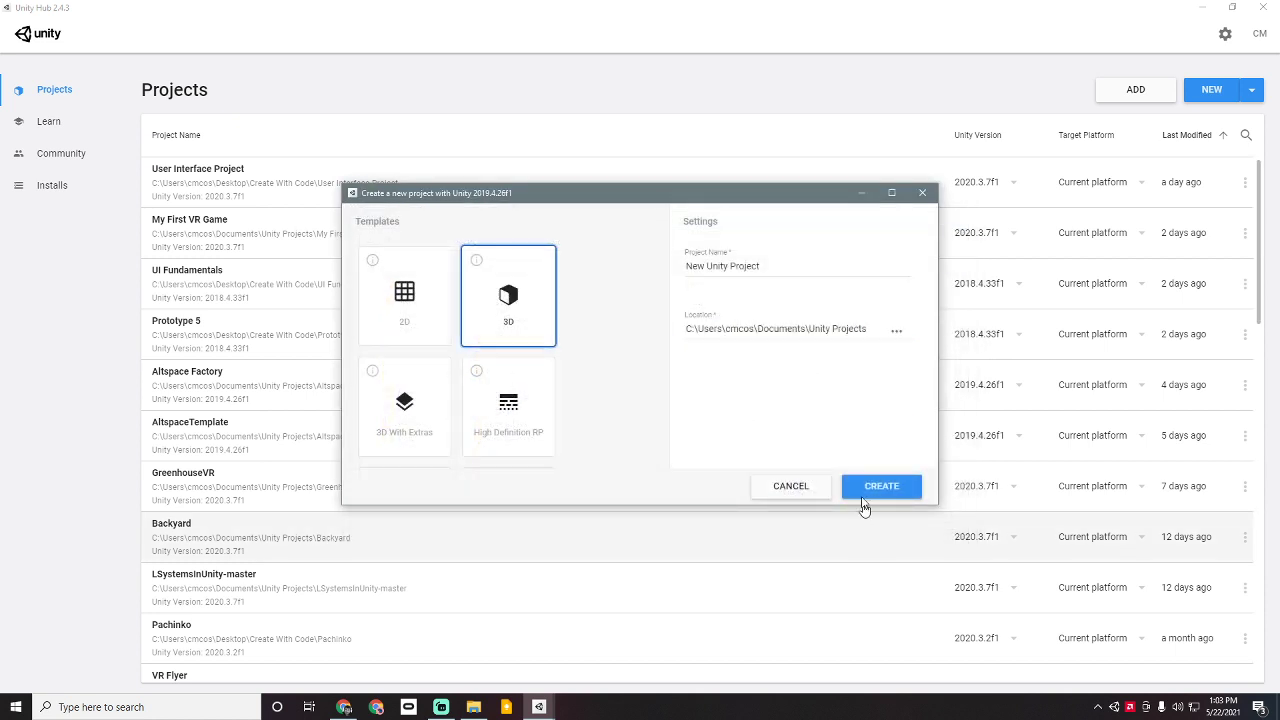
# Step: Name the project 'New Altspace Template'
pyautogui.moveTo(770, 267); pyautogui.dragTo(634, 270)
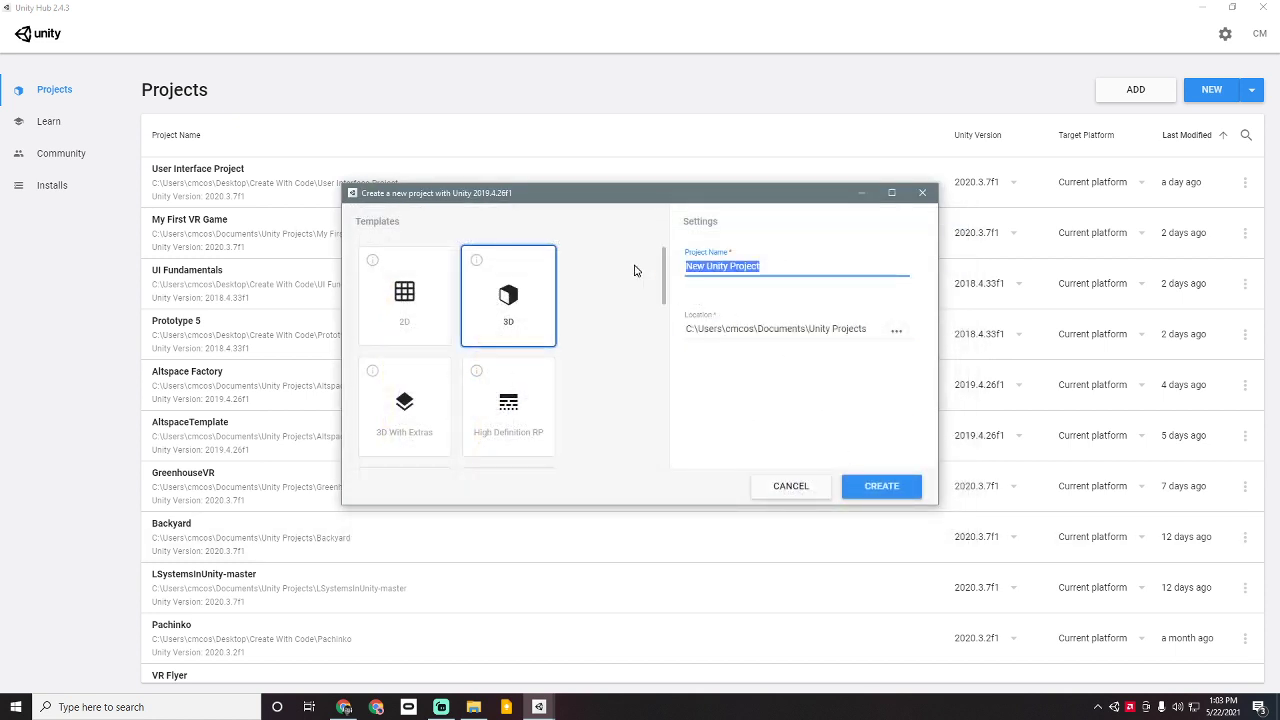
pyautogui.write('New Altspace Template')
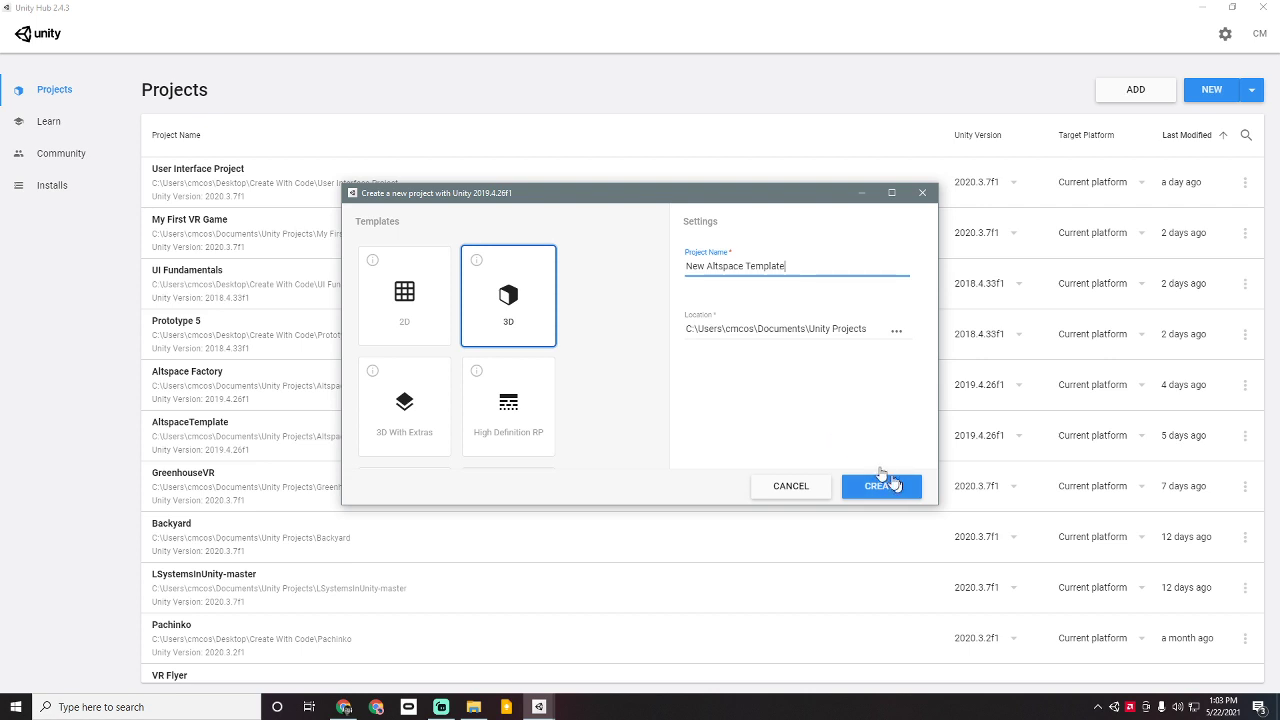
pyautogui.click(517, 323)
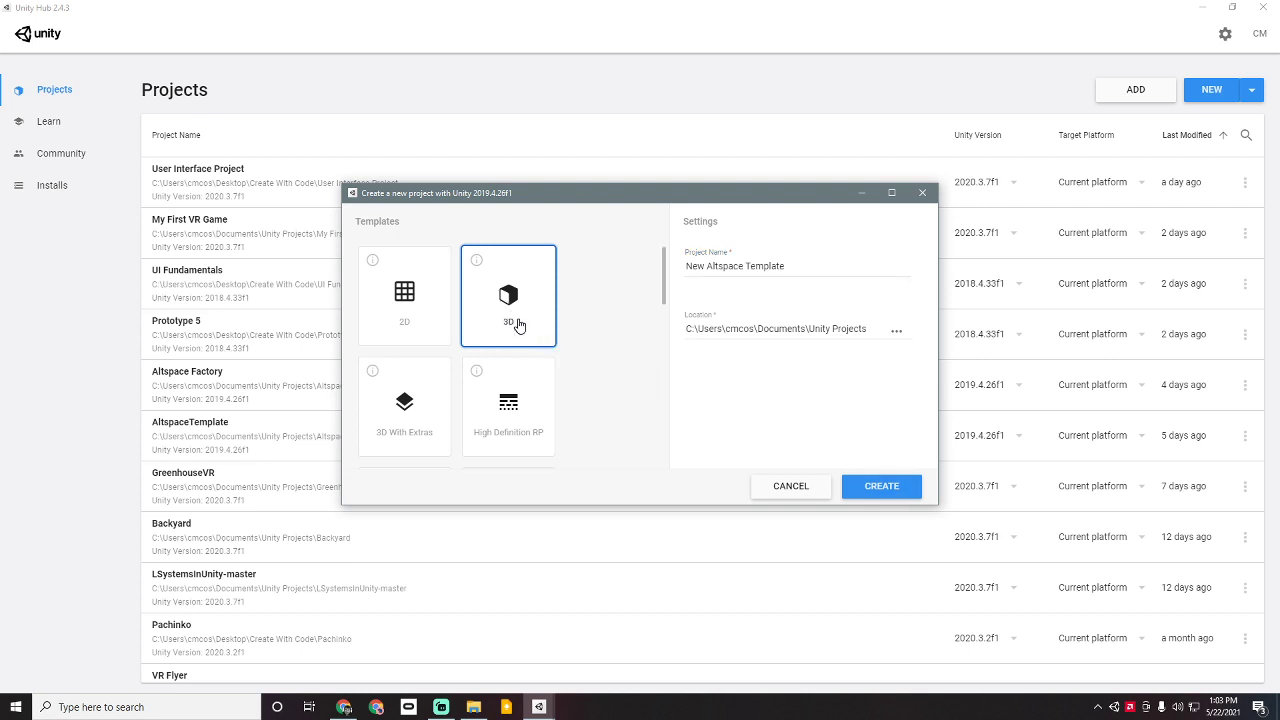
# Step: Choose the plain 3D template and create the project
pyautogui.scroll(-3, 517, 323)
pyautogui.click(414, 322)
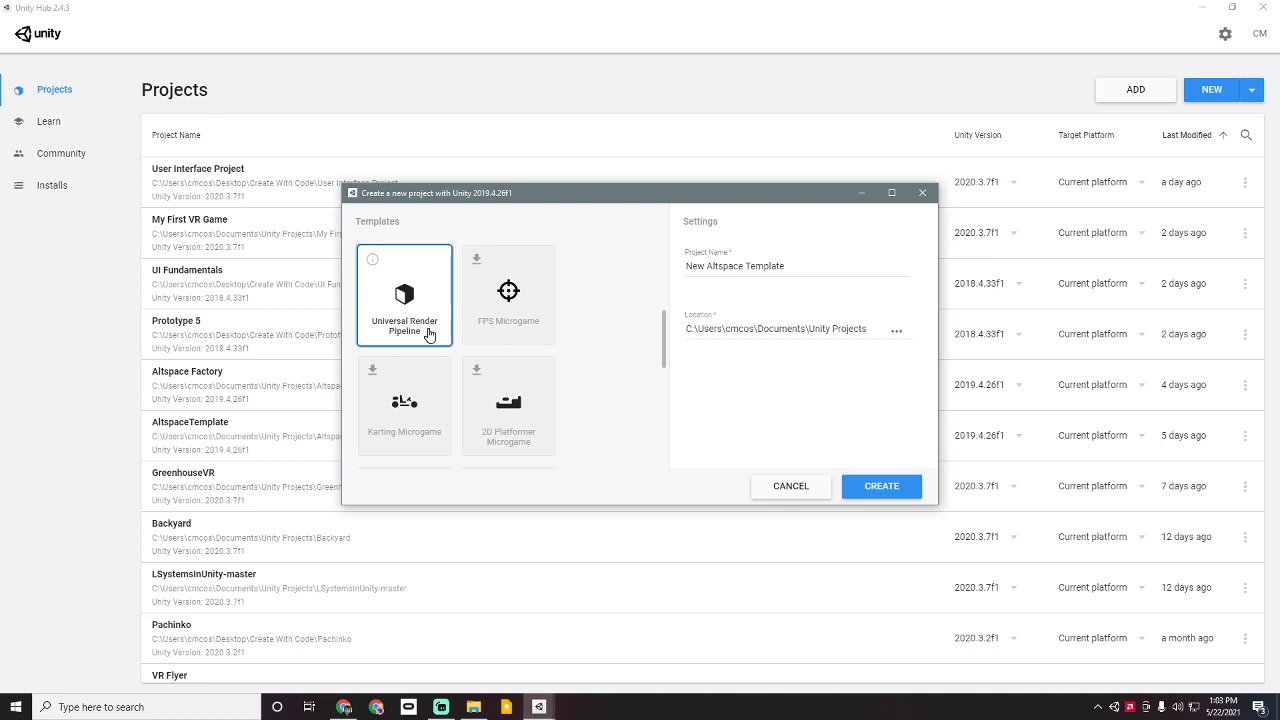
pyautogui.scroll(3, 429, 334)
pyautogui.scroll(-3, 411, 369)
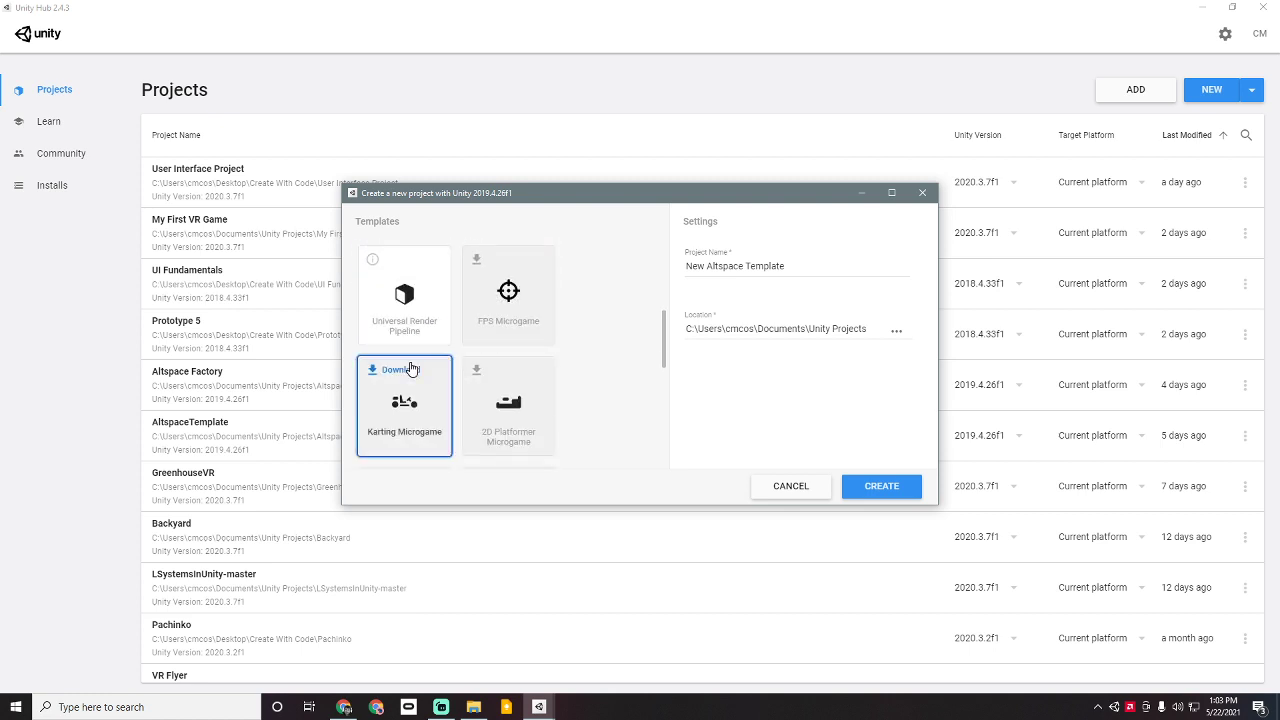
pyautogui.click(415, 328)
pyautogui.scroll(3, 416, 341)
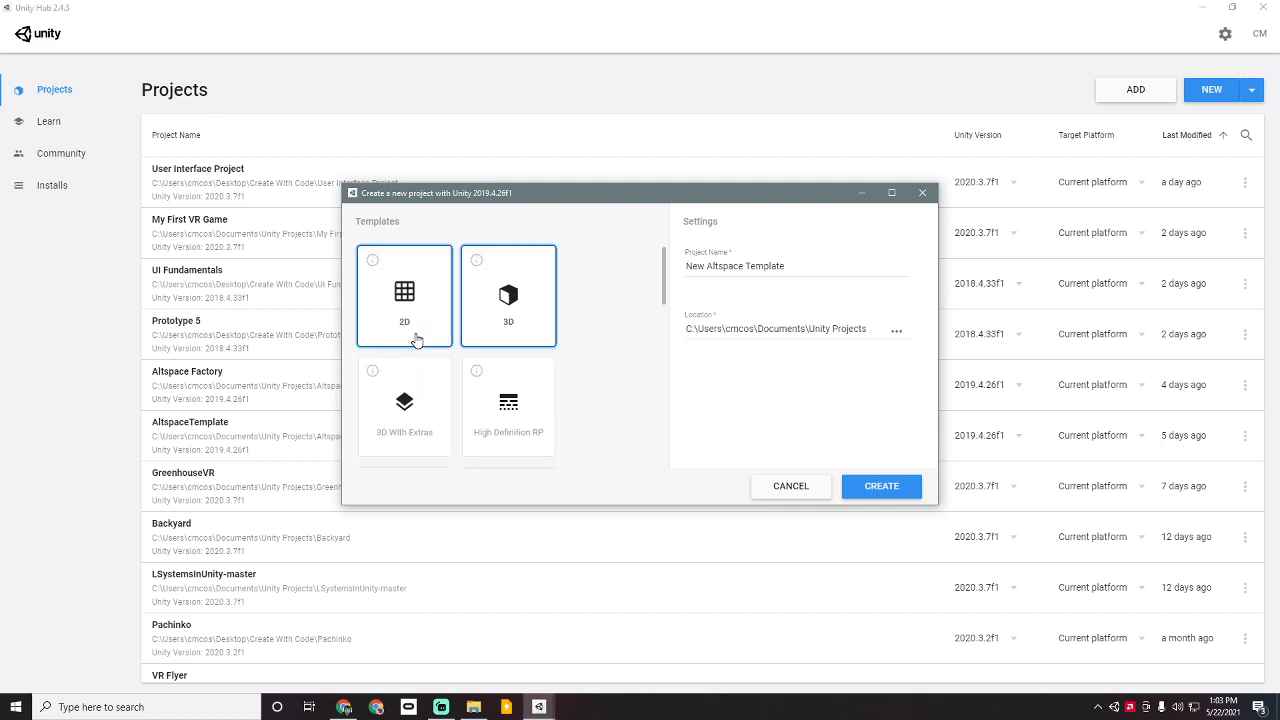
pyautogui.click(505, 303)
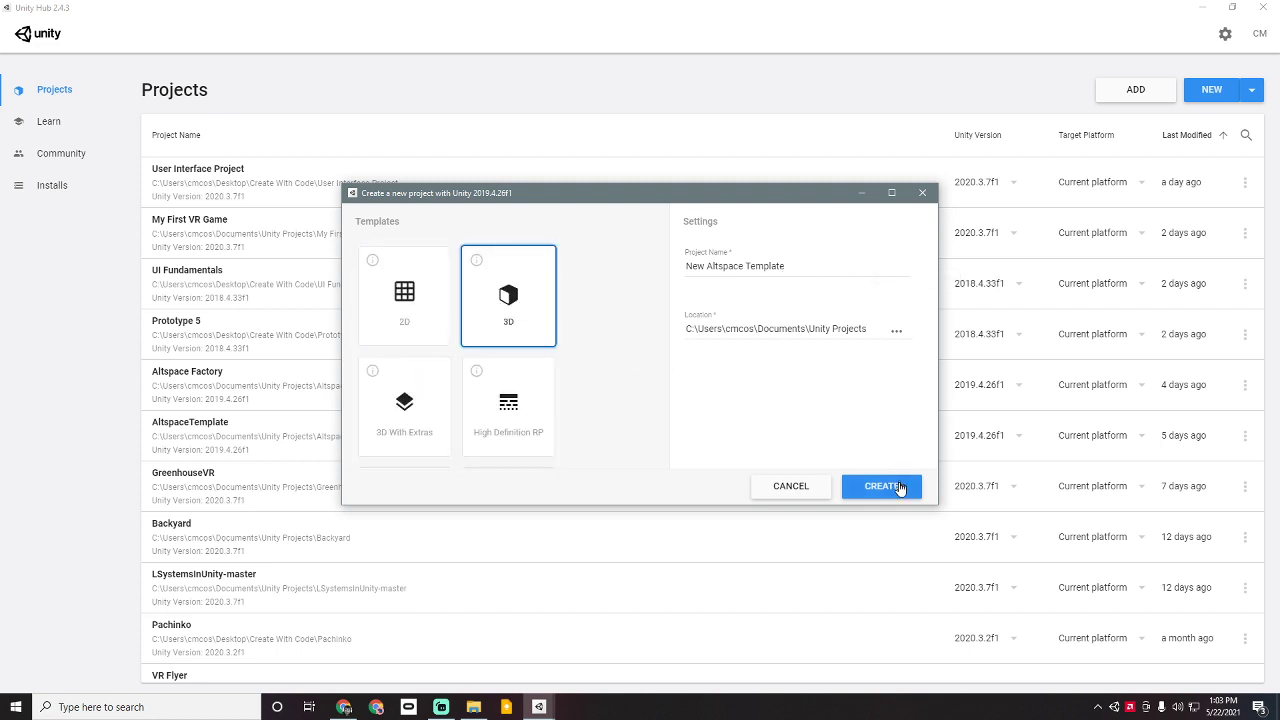
pyautogui.click(897, 486)
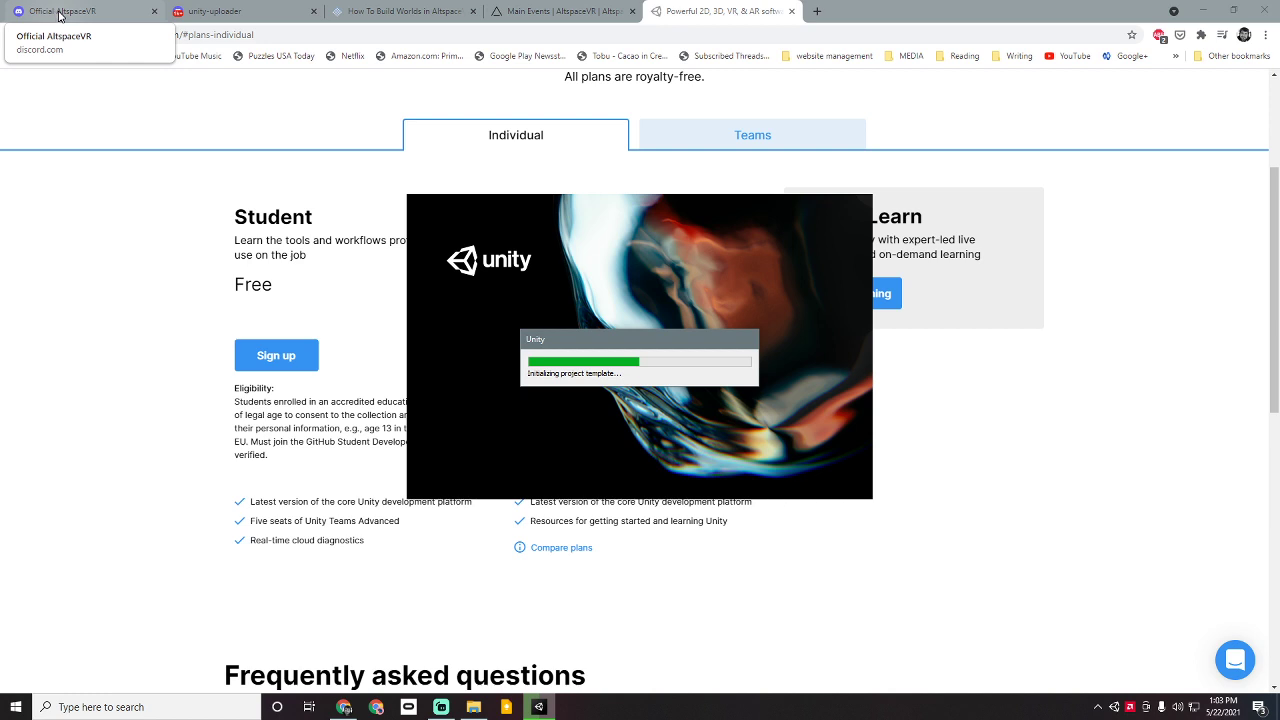
# Step: Go to the Official AltspaceVR Discord page, reveal its invite link, and open #unity-uploader
pyautogui.click(60, 14)
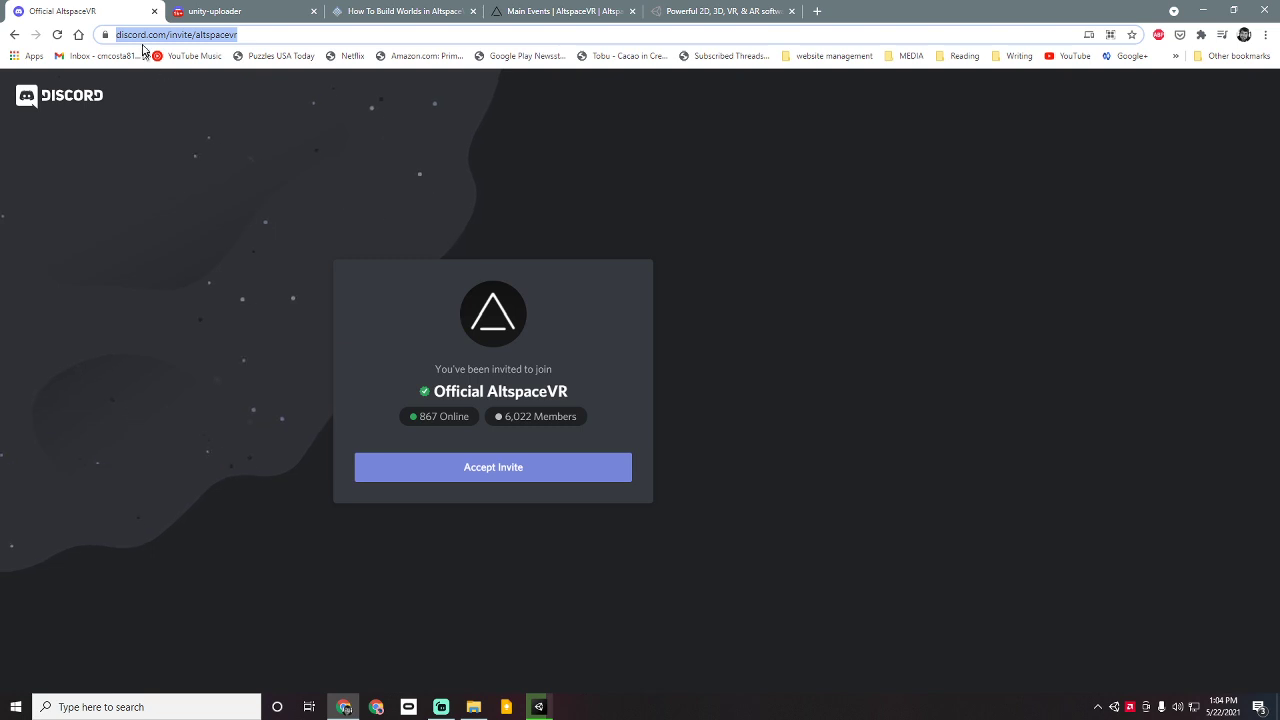
pyautogui.click(283, 36)
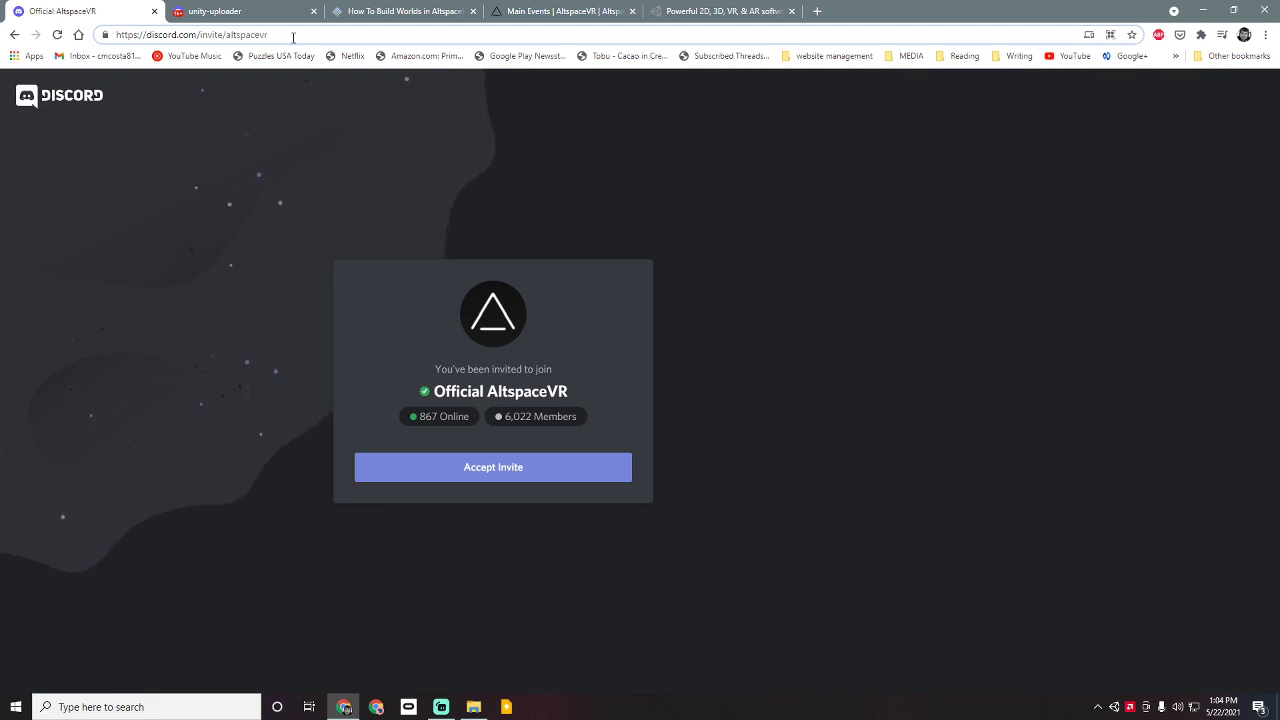
pyautogui.click(221, 13)
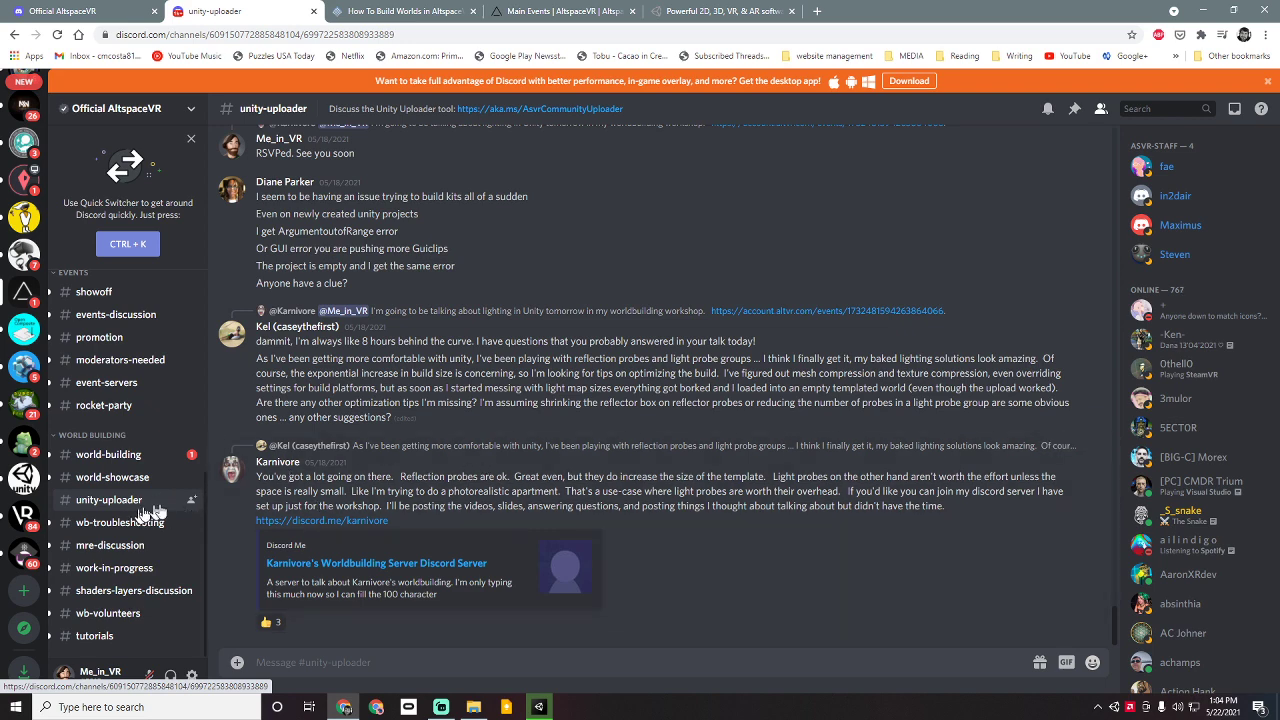
# Step: Cancel the repeat Uploader unitypackage download, close the unity-uploader tab, and return to Unity
pyautogui.click(507, 110)
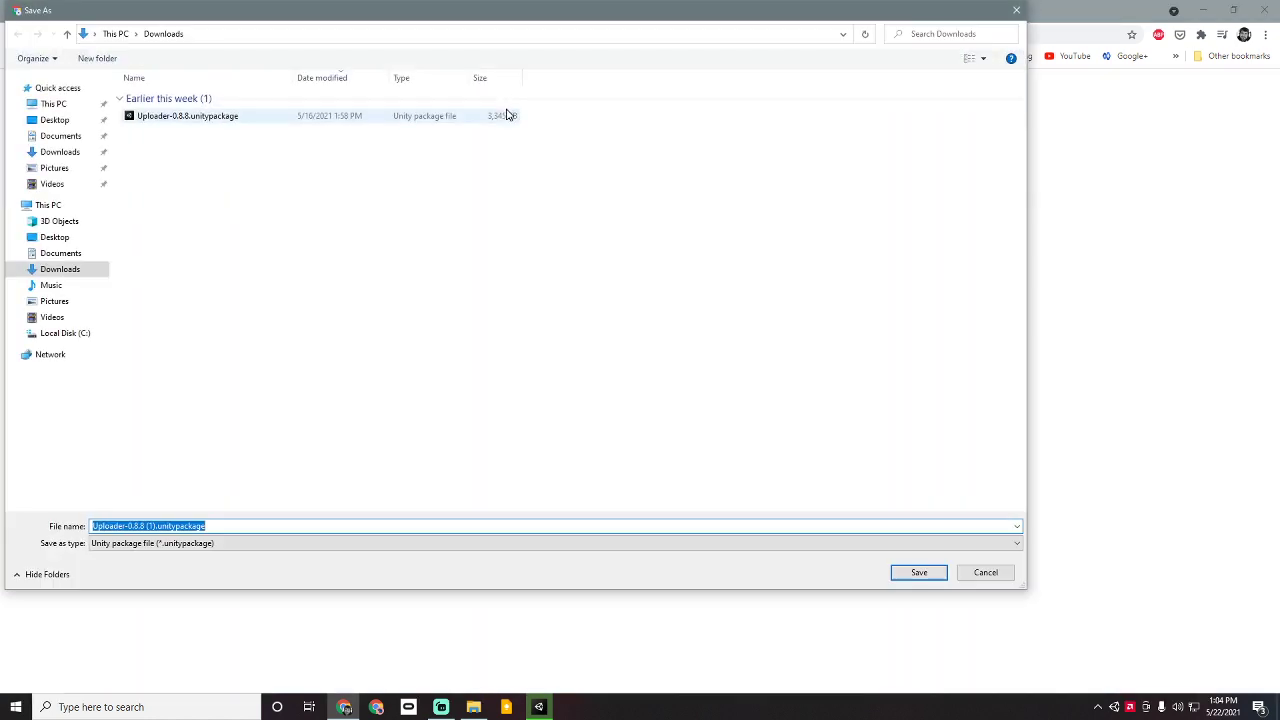
pyautogui.click(1016, 10)
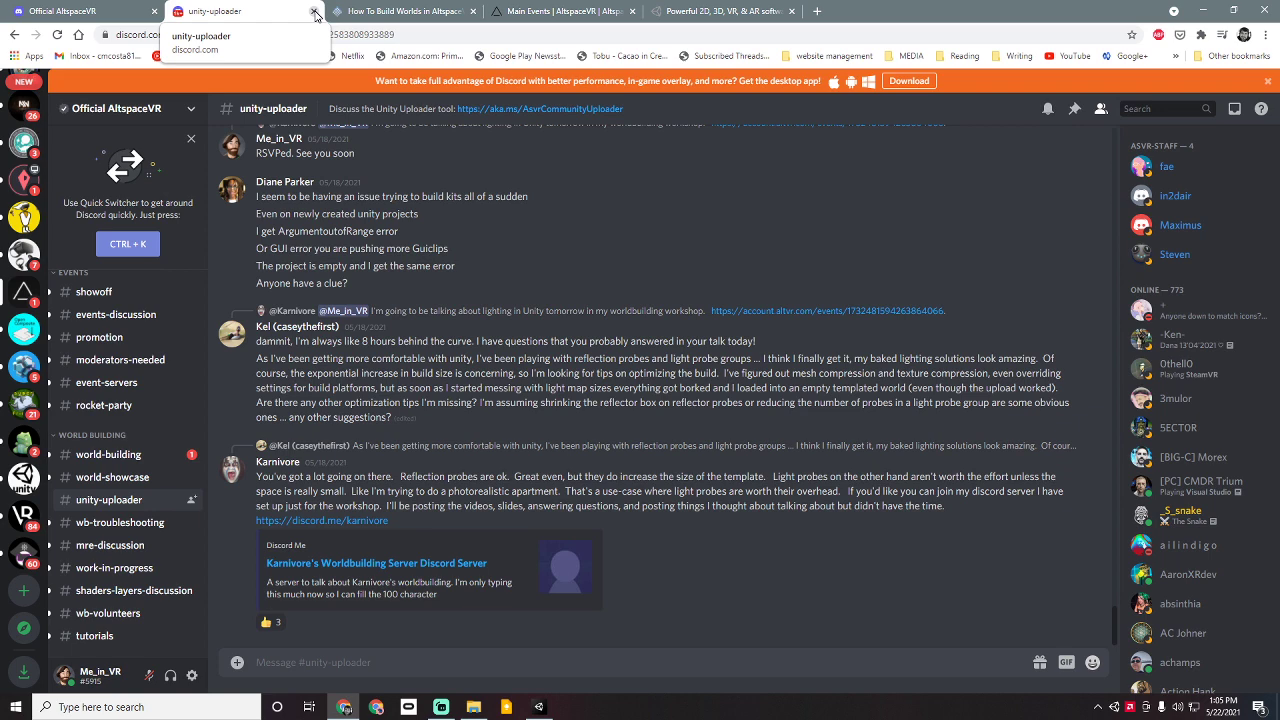
pyautogui.click(314, 12)
pyautogui.click(473, 707)
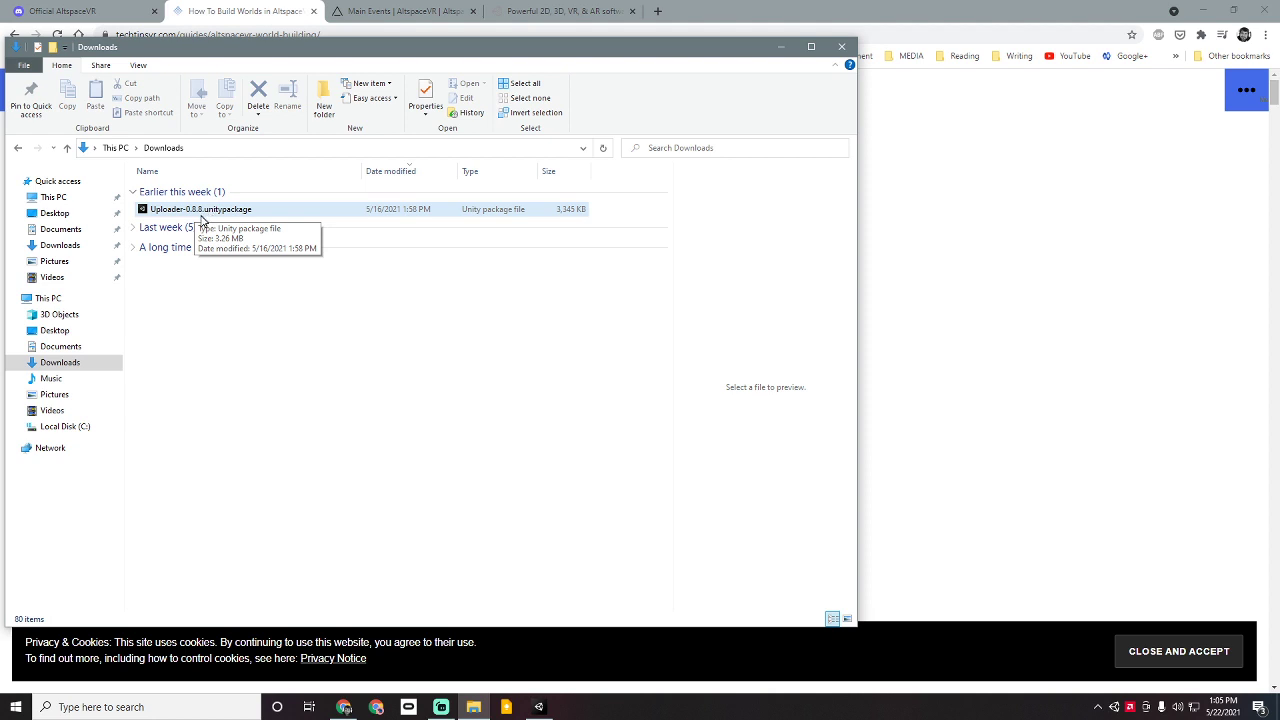
pyautogui.click(538, 707)
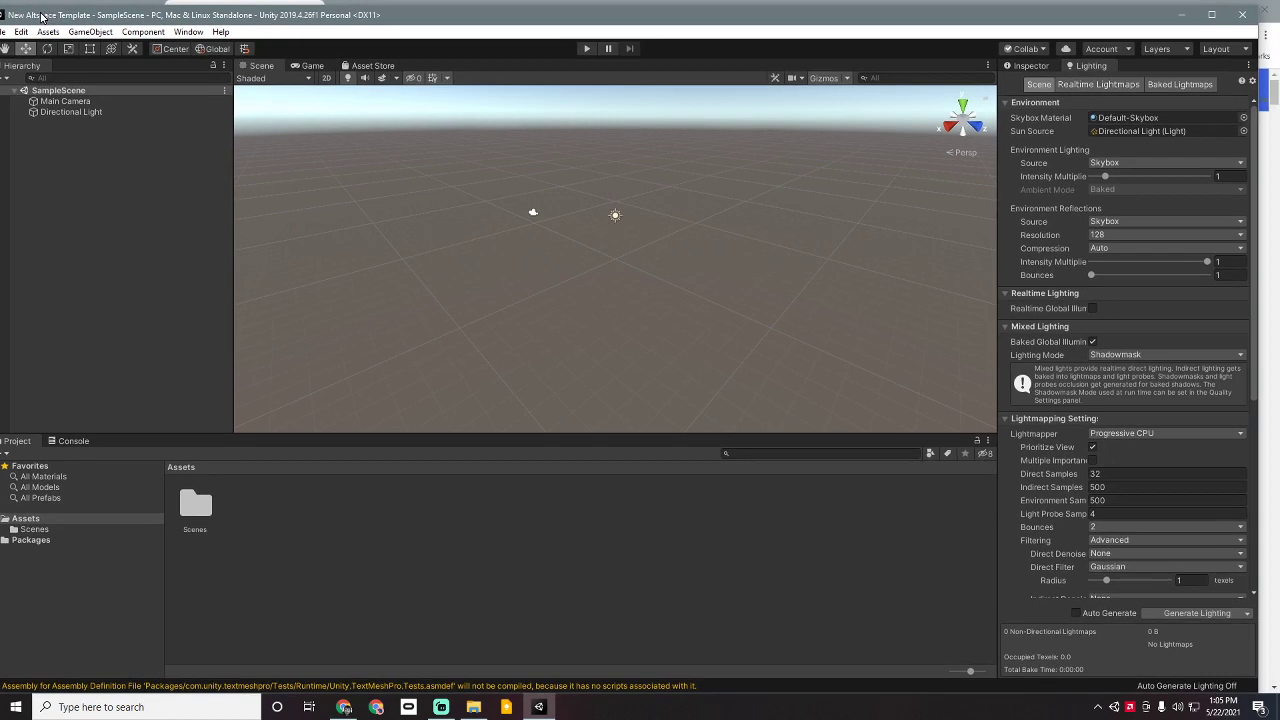
# Step: Maximize the Unity editor and delete Main Camera, leaving only Directional Light in SampleScene
pyautogui.moveTo(59, 12)
pyautogui.mouseDown()
pyautogui.moveTo(43, 16)
pyautogui.moveTo(70, 17)
pyautogui.mouseUp()
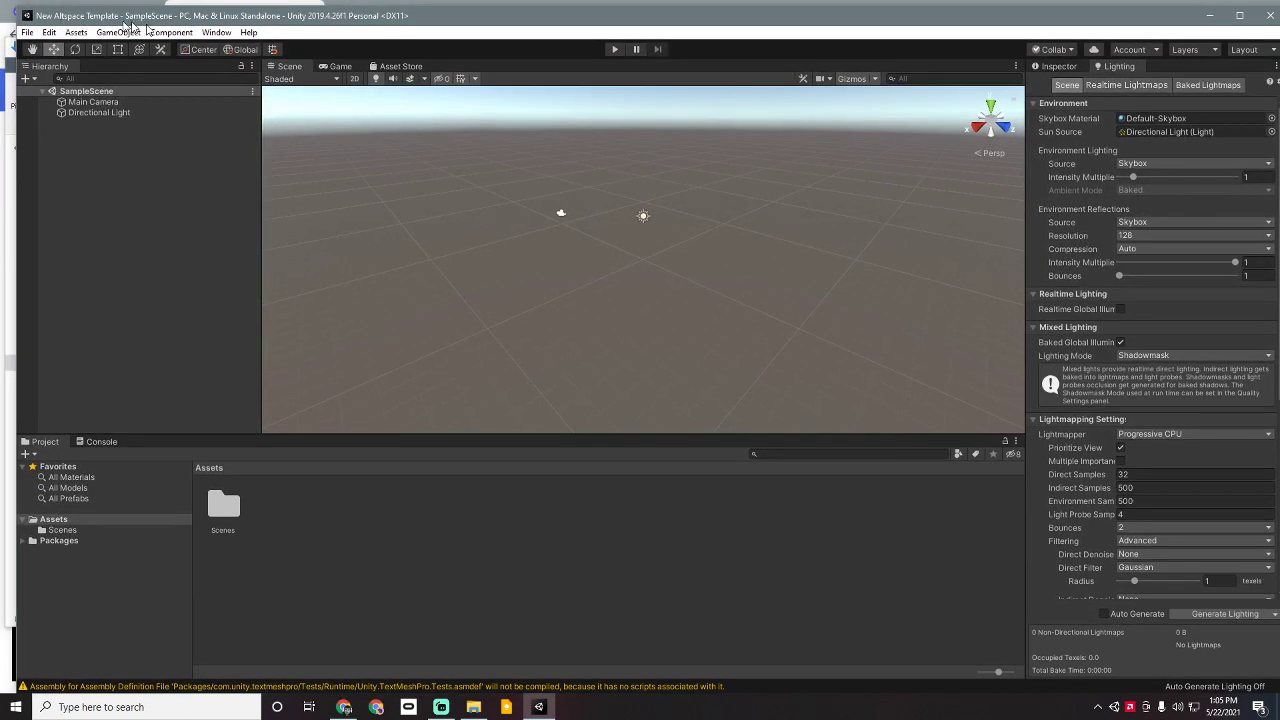
pyautogui.click(1240, 18)
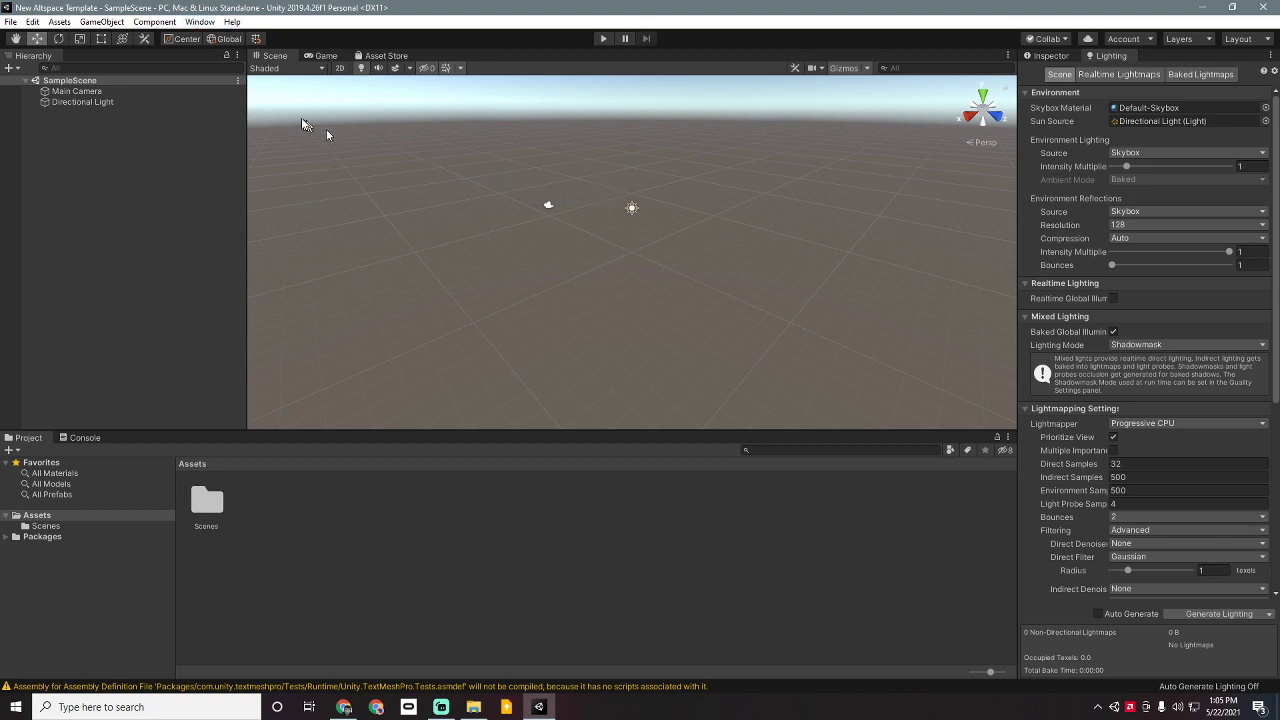
pyautogui.click(162, 91)
pyautogui.press('Delete')
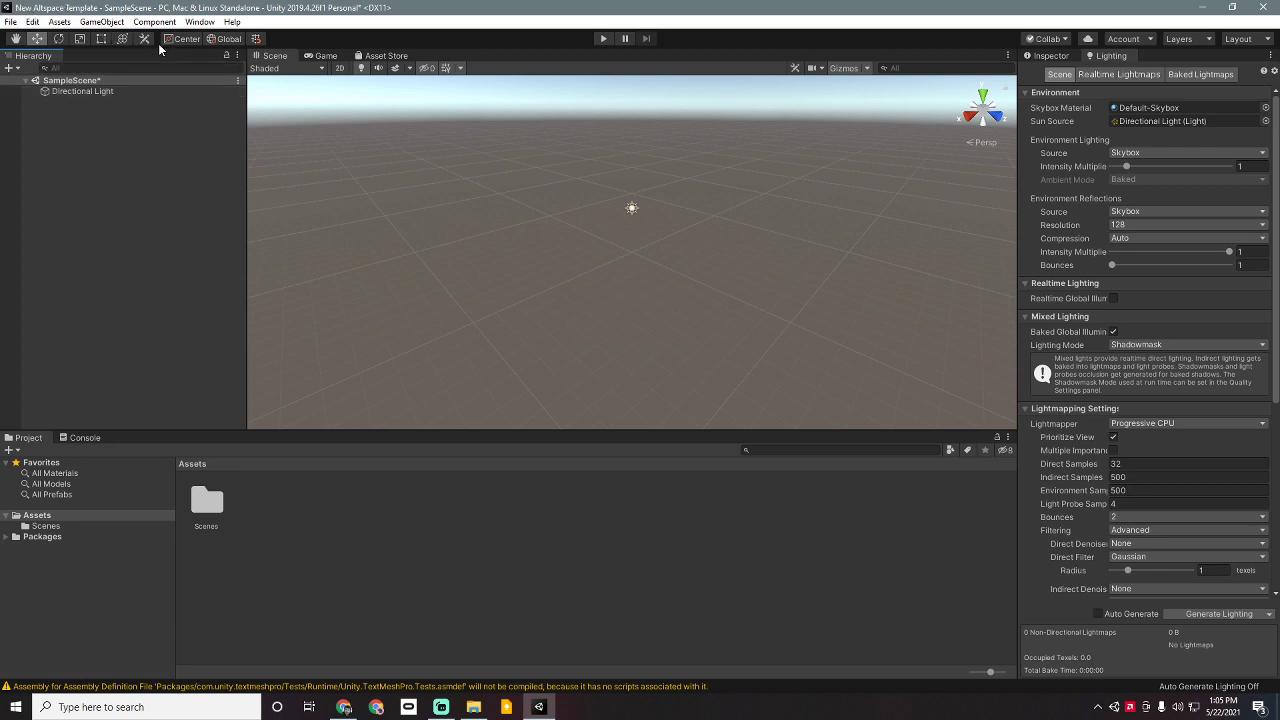
# Step: Pick Uploader-0.8.8.unitypackage from Downloads via Assets > Import Package > Custom Package
pyautogui.click(200, 22)
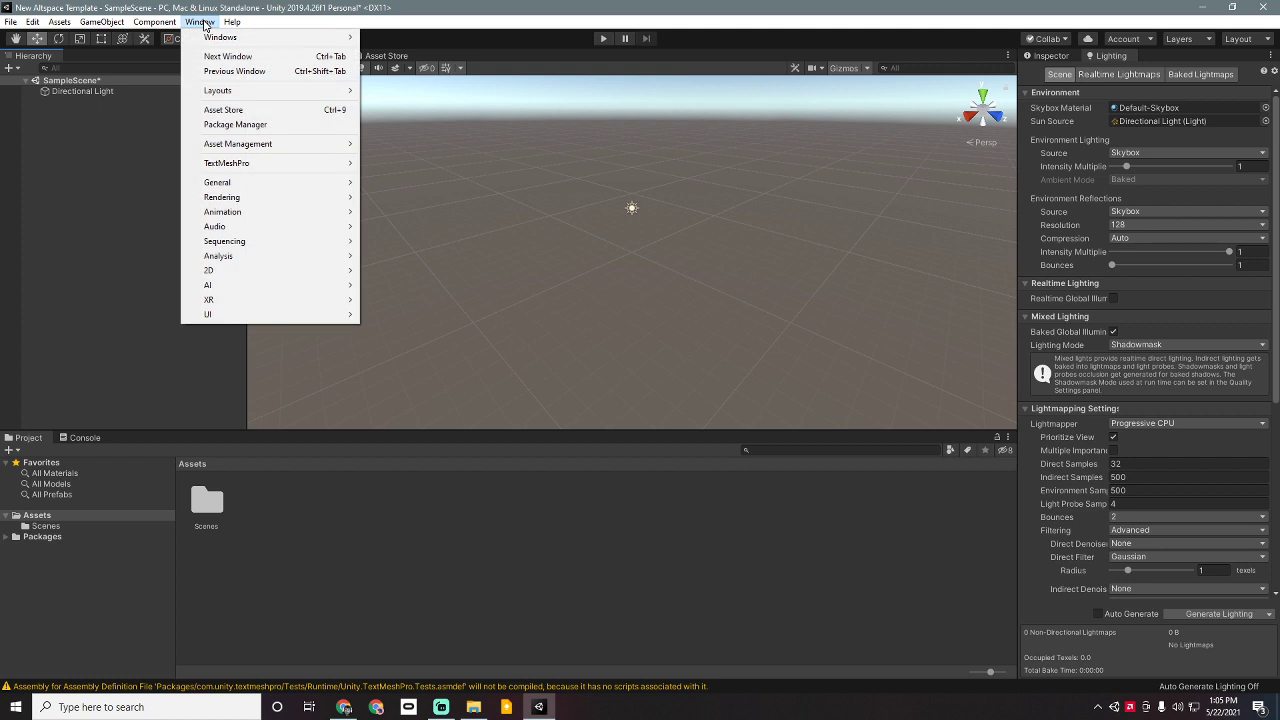
pyautogui.moveTo(70, 28)
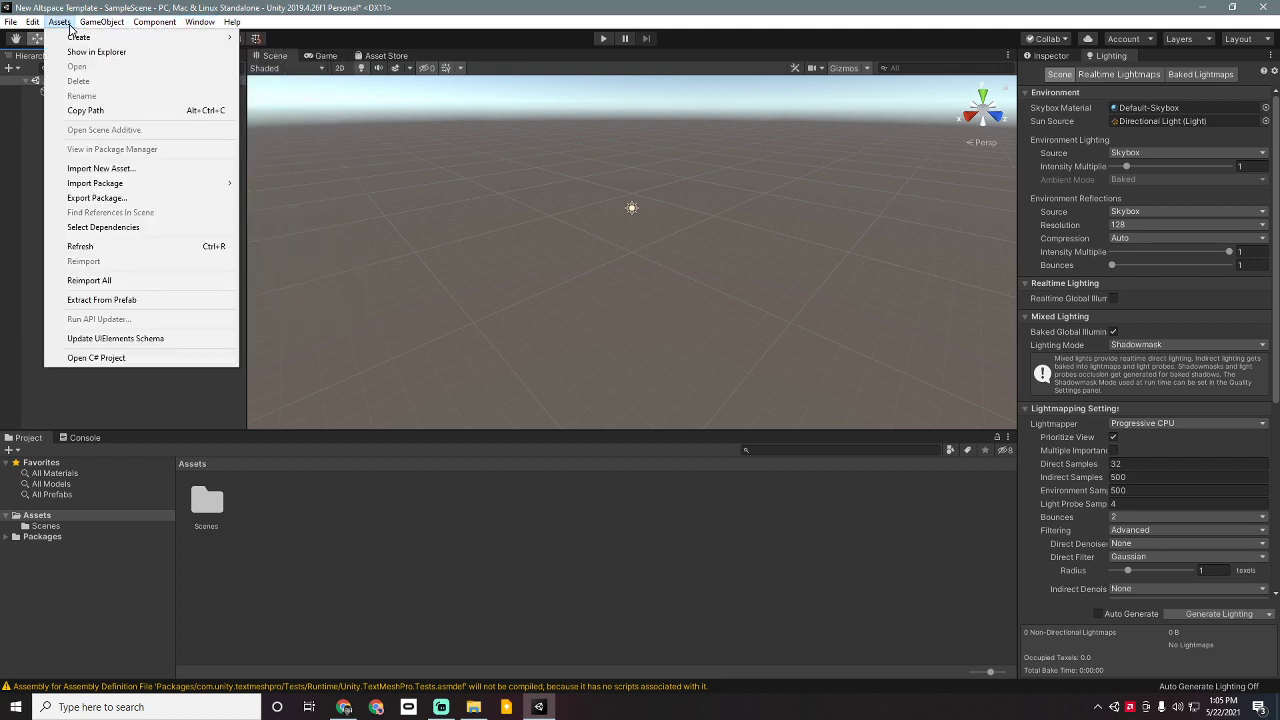
pyautogui.moveTo(110, 184)
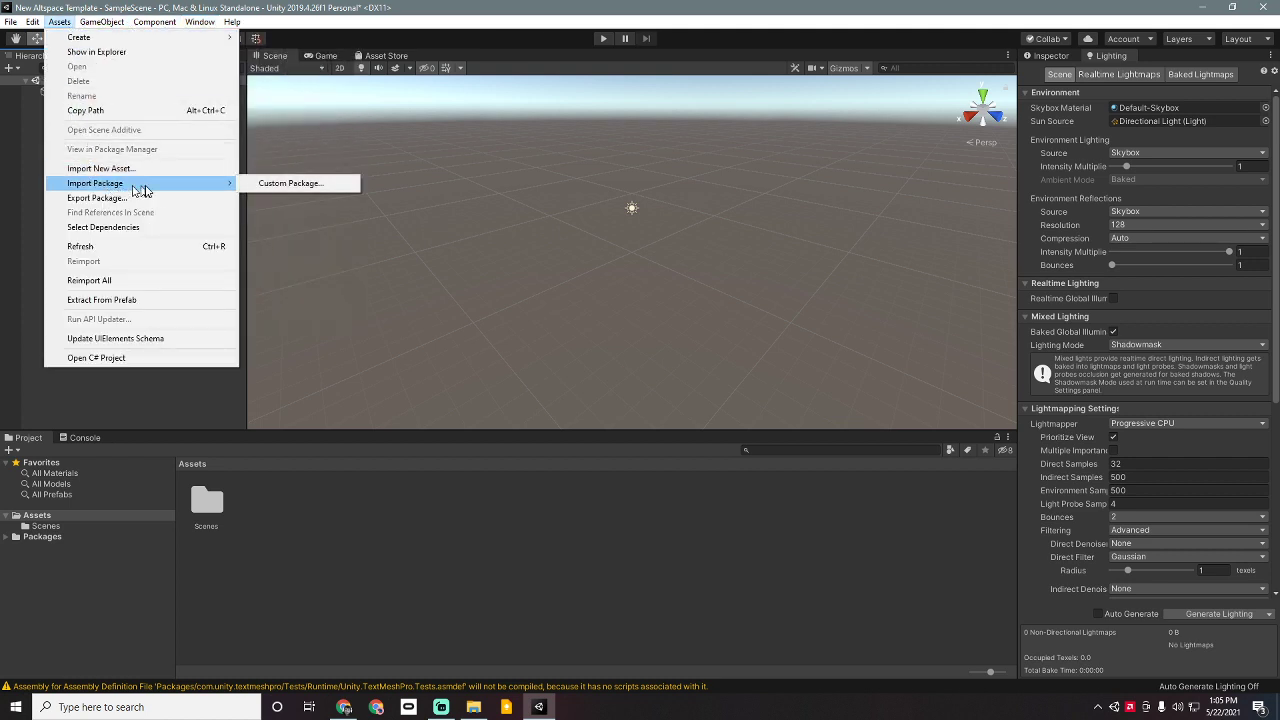
pyautogui.click(289, 185)
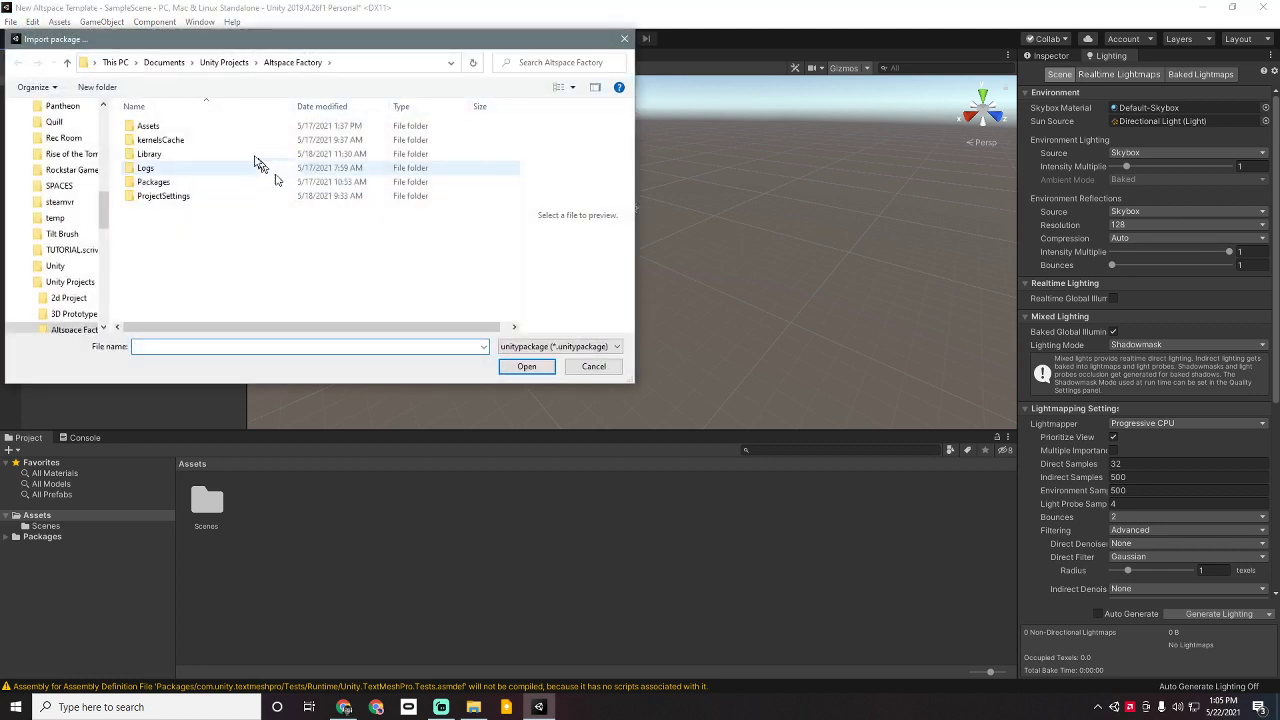
pyautogui.click(115, 62)
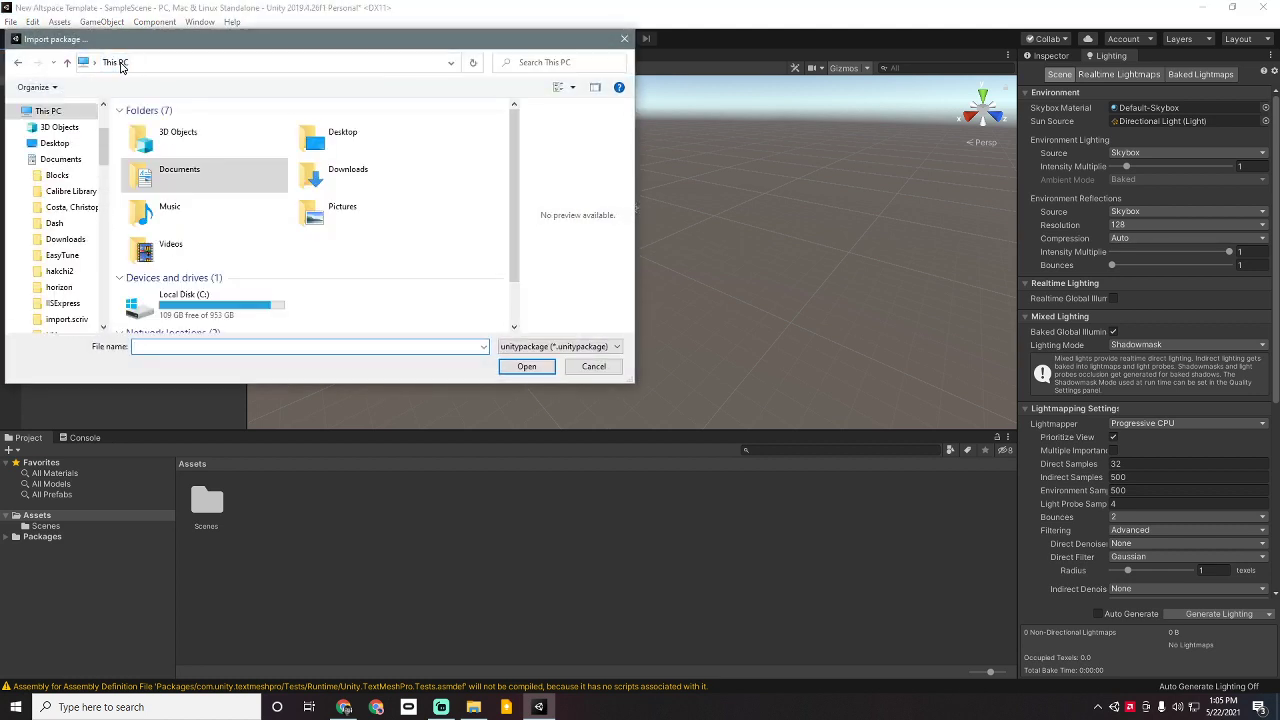
pyautogui.doubleClick(330, 172)
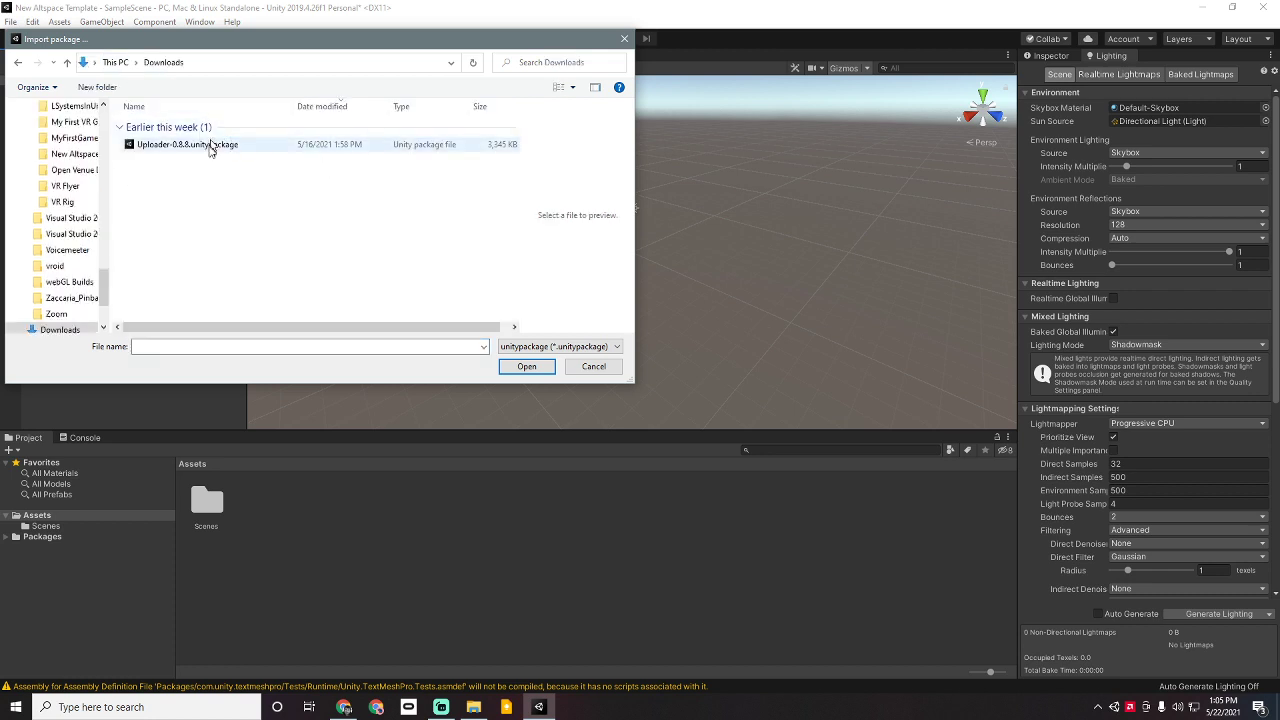
pyautogui.click(208, 148)
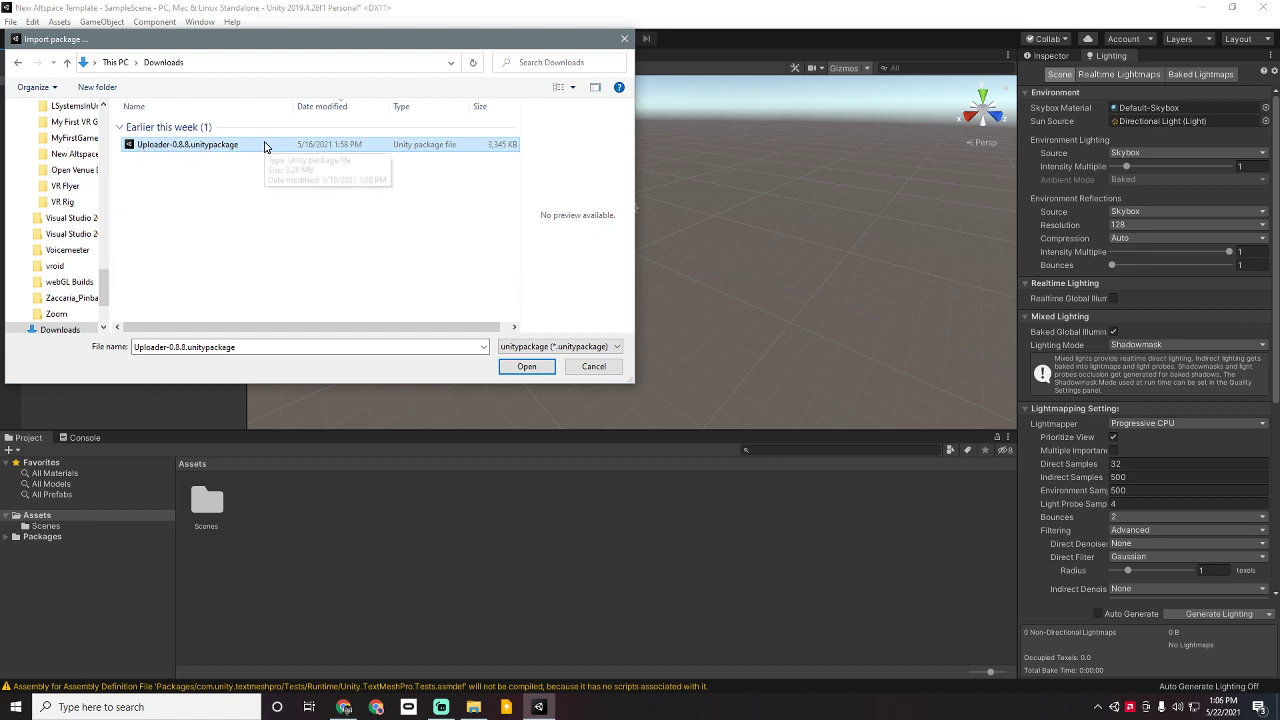
pyautogui.doubleClick(277, 151)
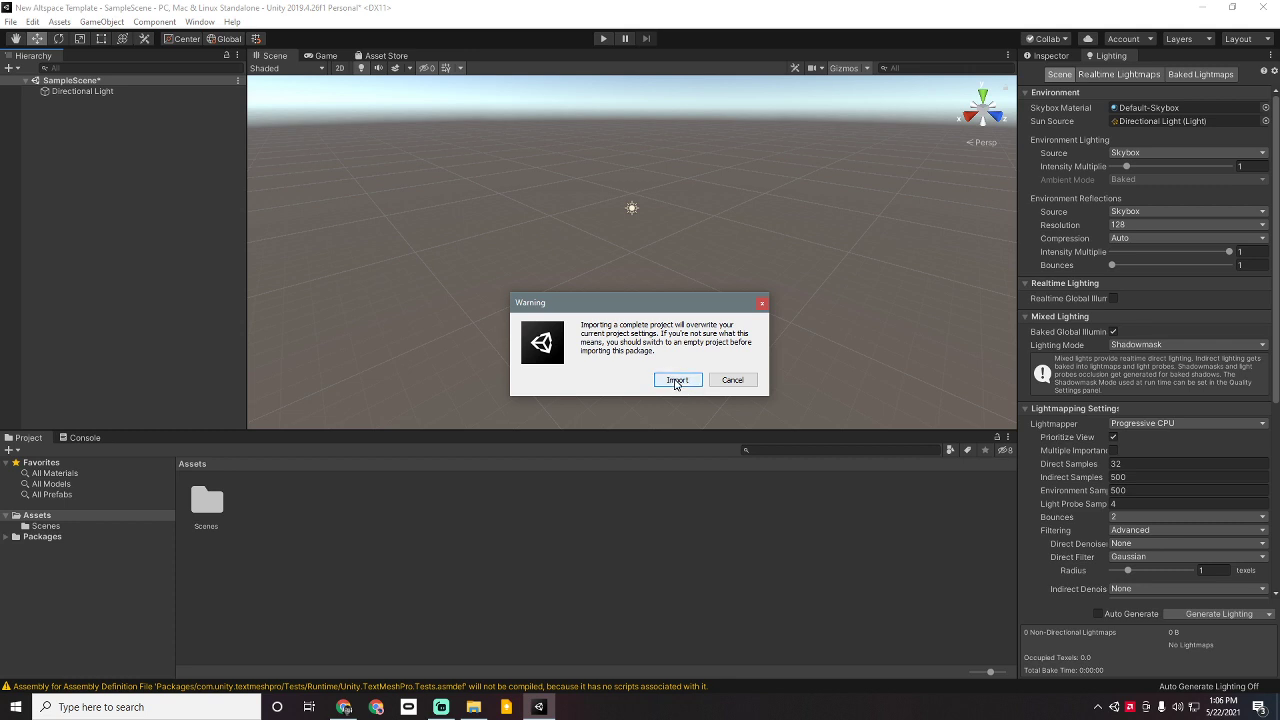
# Step: Accept the project settings overwrite warning and import every file of the Uploader package
pyautogui.click(677, 381)
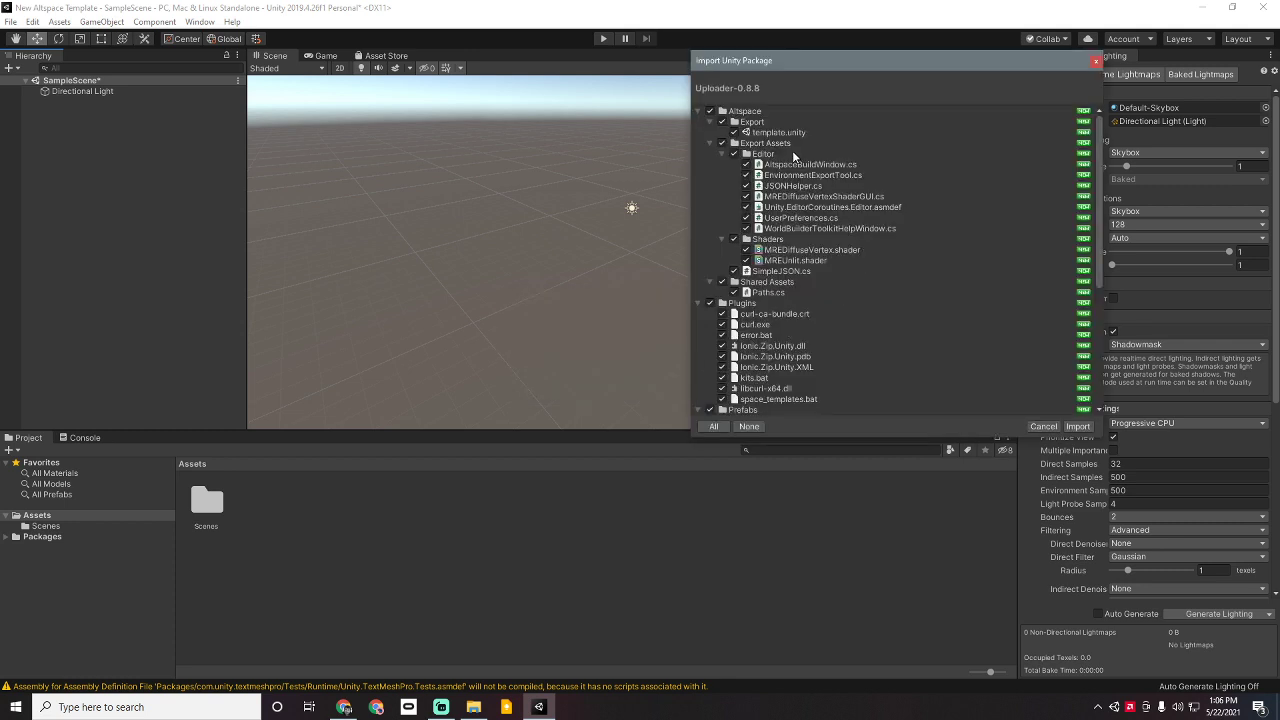
pyautogui.scroll(-2, 797, 170)
pyautogui.scroll(-9, 797, 207)
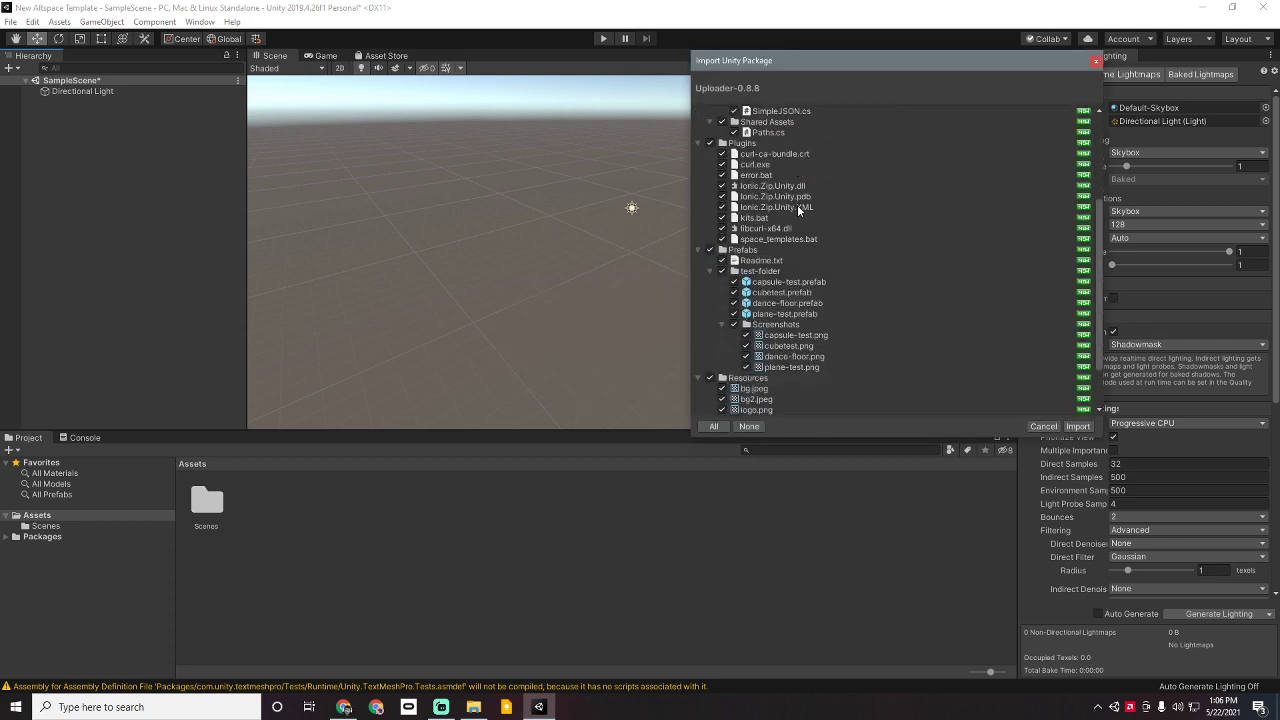
pyautogui.click(1077, 426)
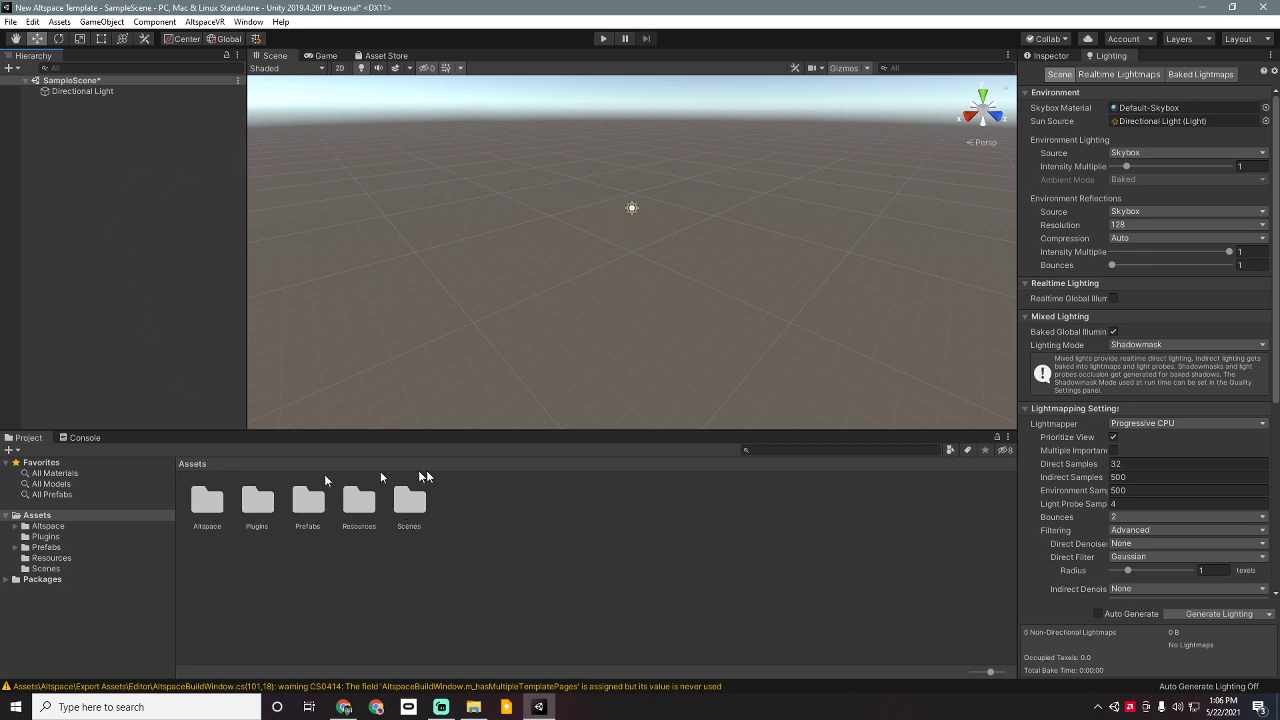
# Step: Open AltspaceVR > Build Settings and dock its sign-in panel beside the Inspector
pyautogui.click(203, 22)
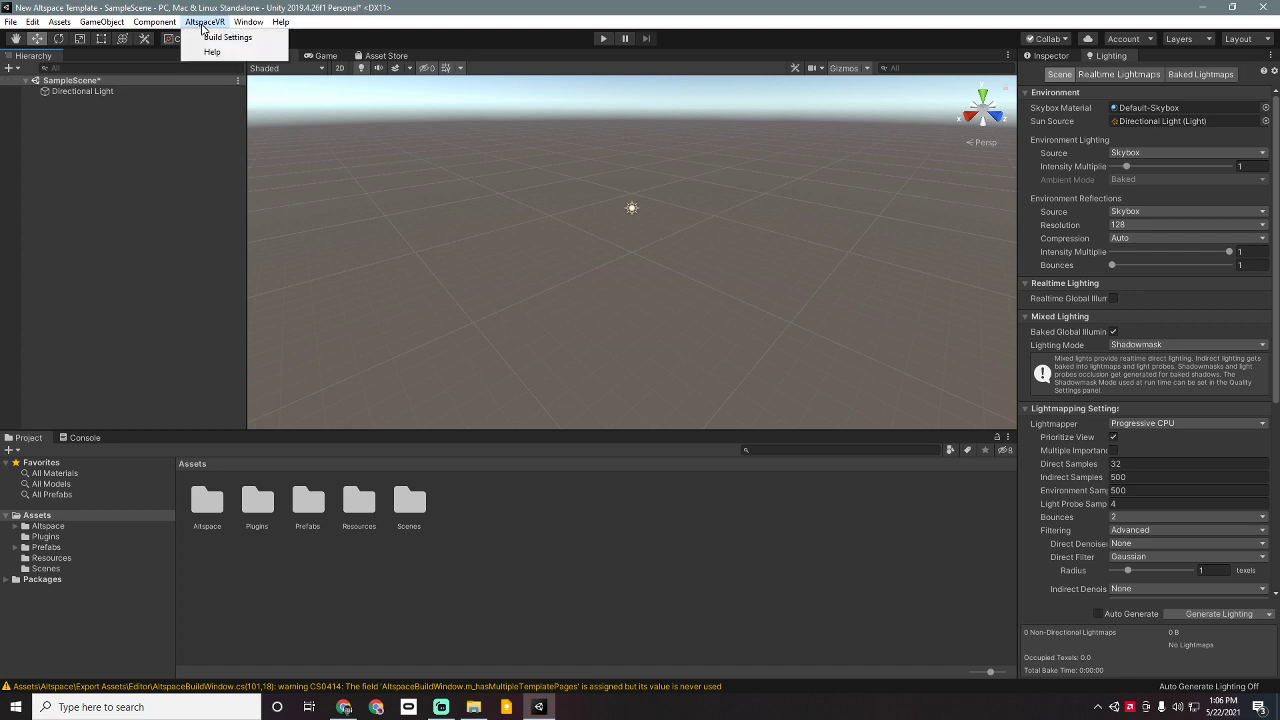
pyautogui.click(222, 37)
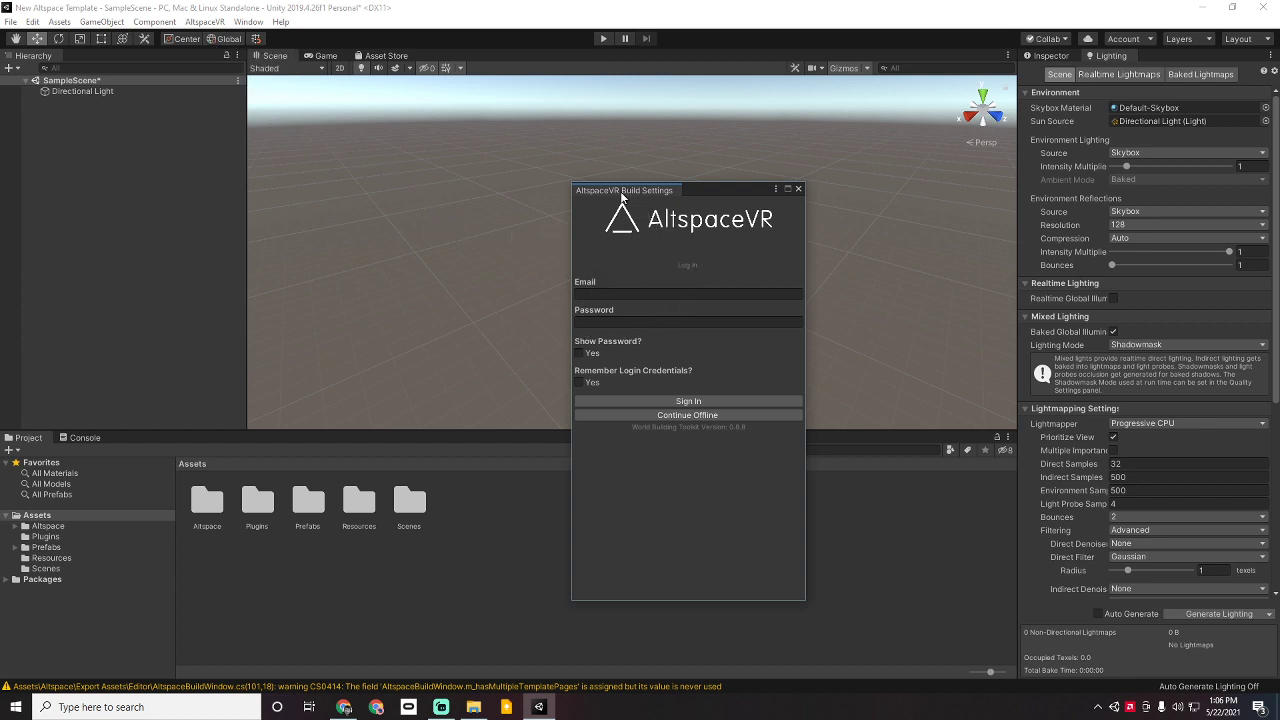
pyautogui.moveTo(622, 192); pyautogui.dragTo(1085, 58)
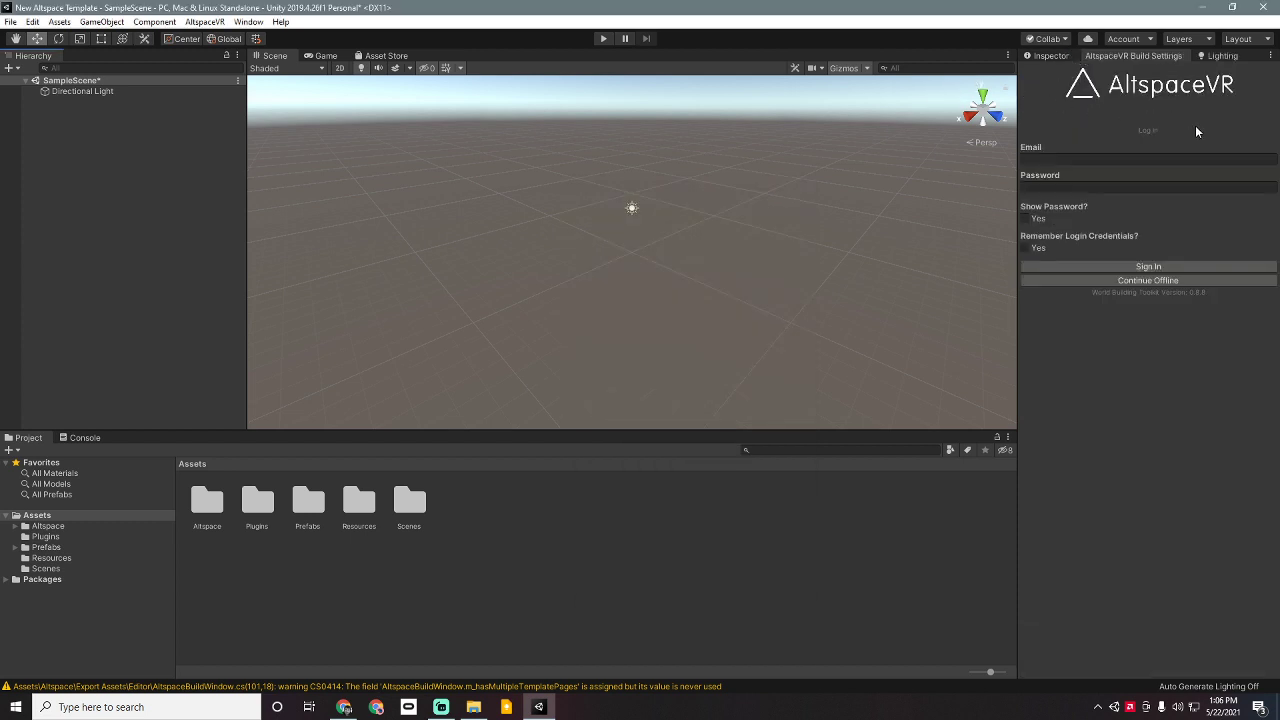
# Step: Select the Email field of the AltspaceVR sign-in form, hiding the streaming app window
pyautogui.click(1117, 160)
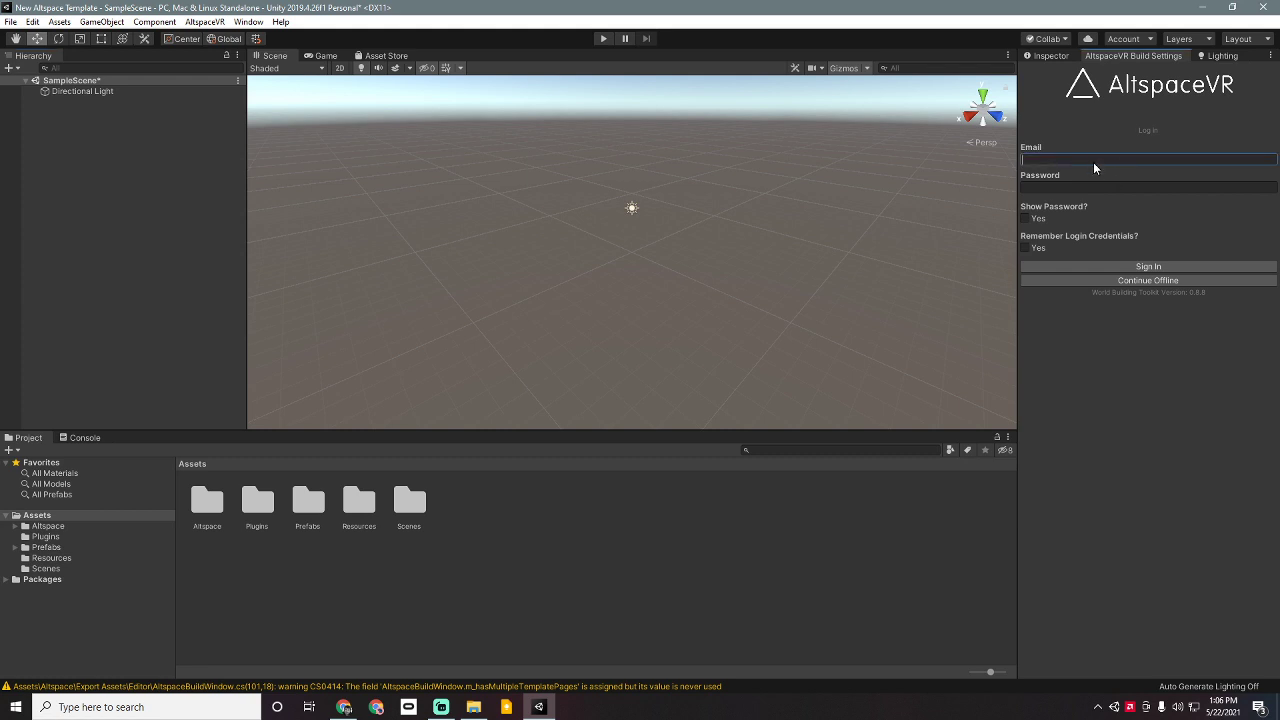
pyautogui.click(1098, 187)
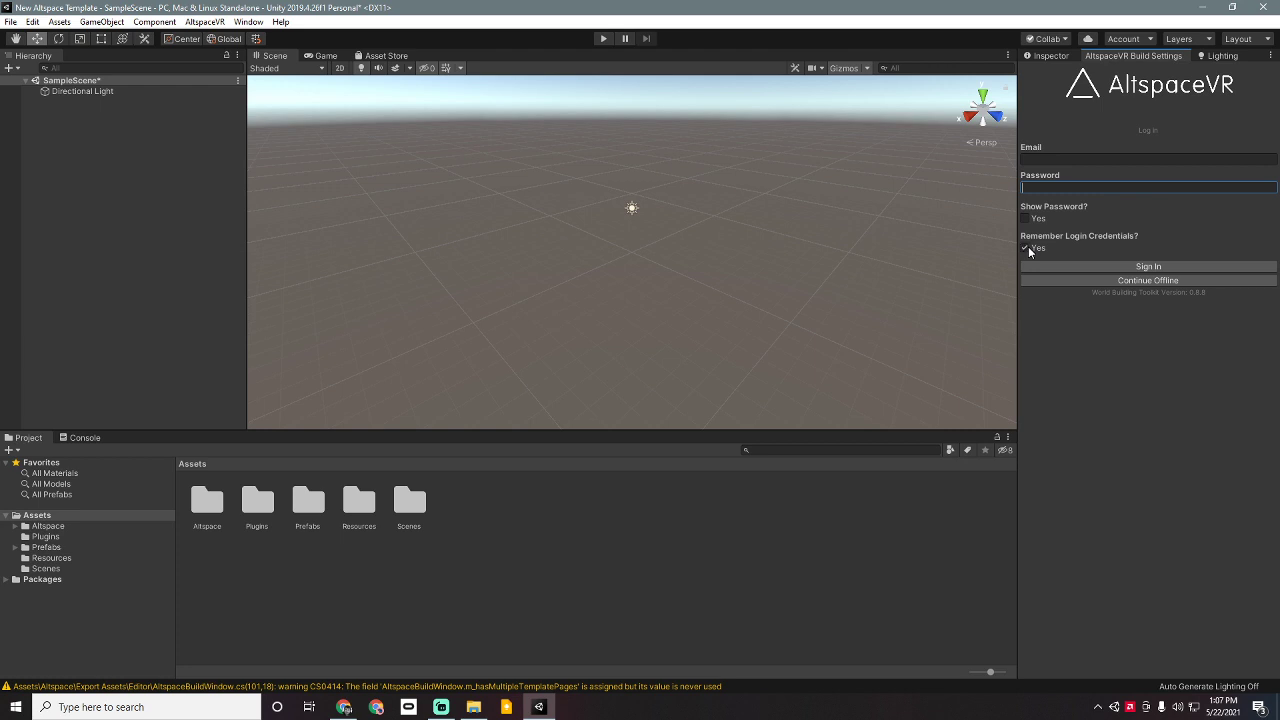
pyautogui.click(1076, 161)
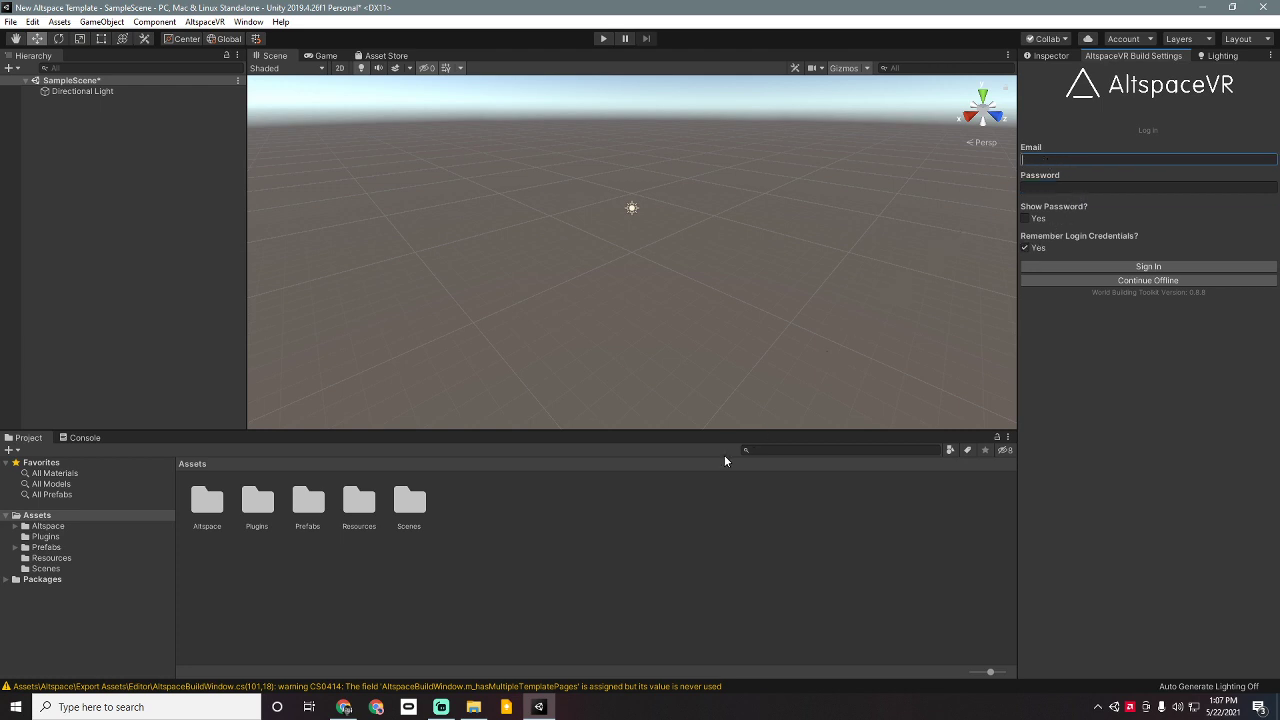
pyautogui.click(441, 707)
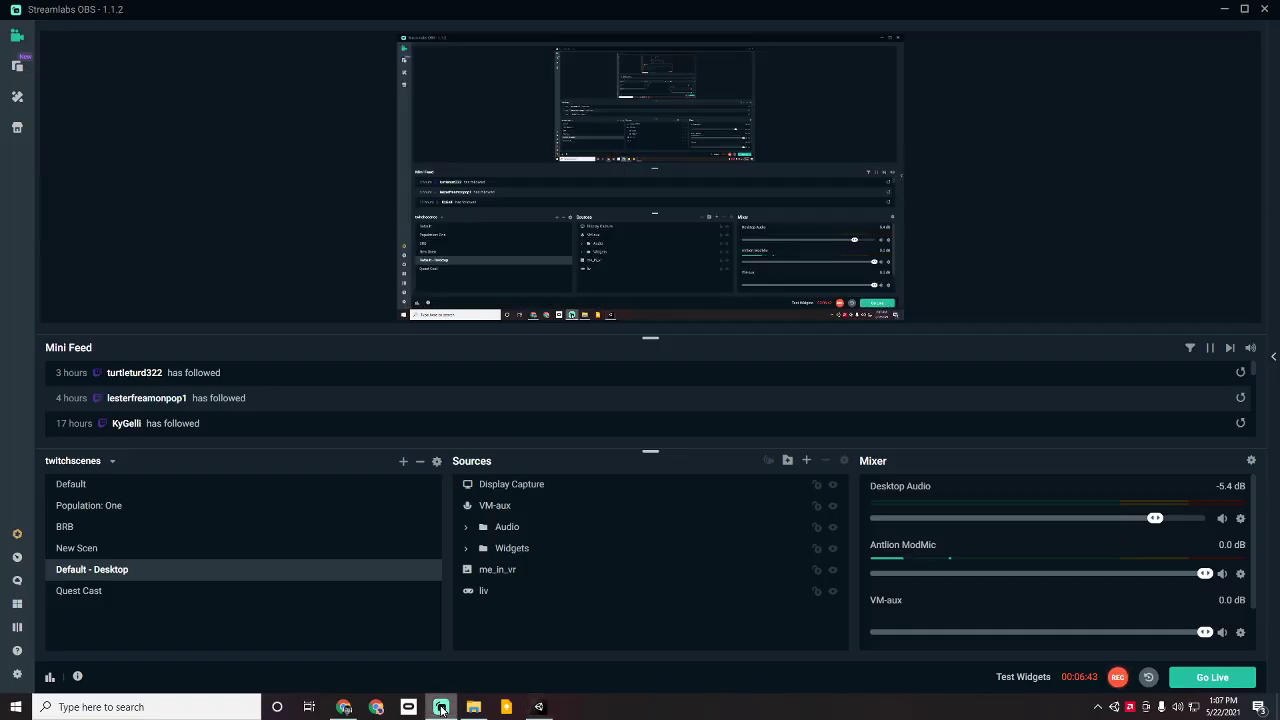
pyautogui.click(441, 707)
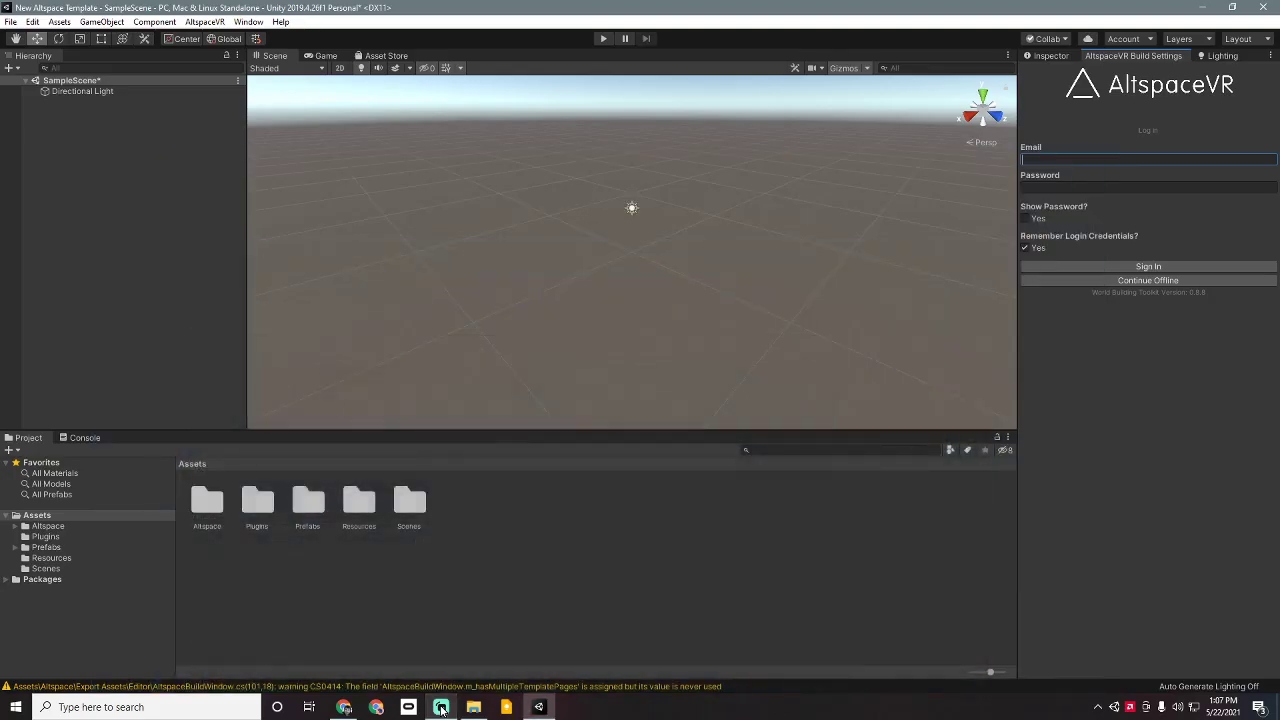
pyautogui.click(540, 708)
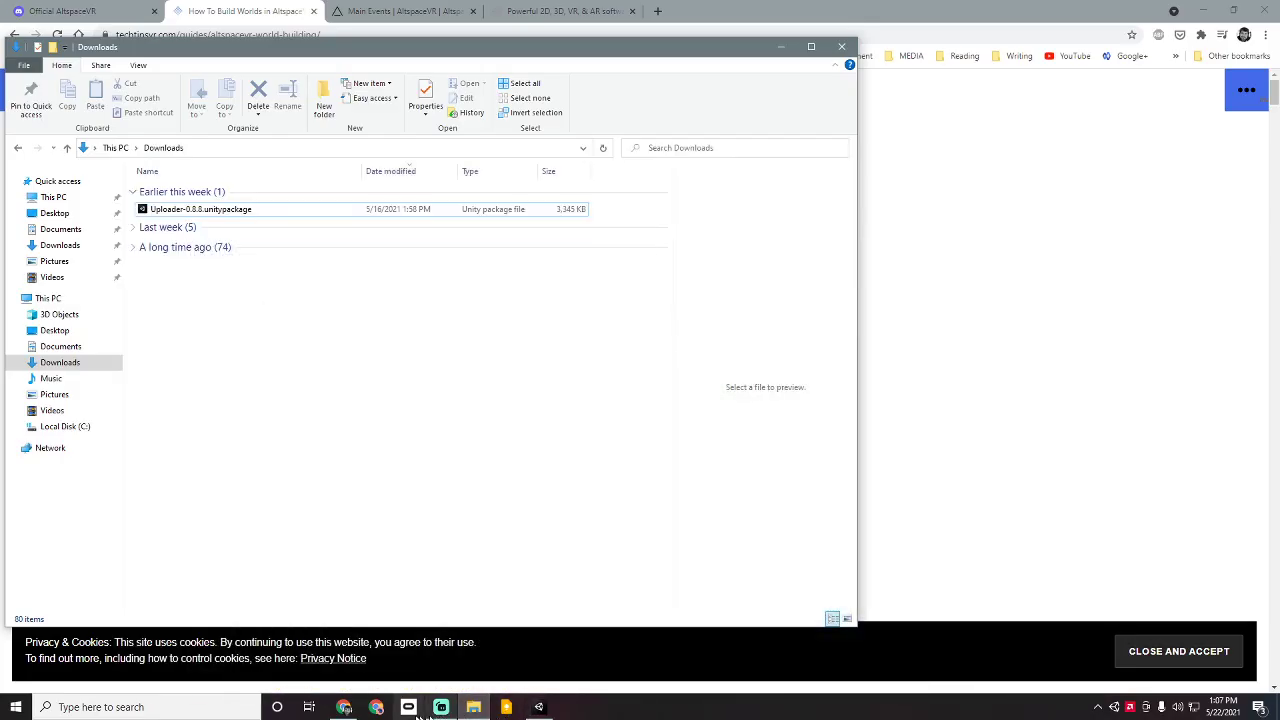
pyautogui.click(538, 707)
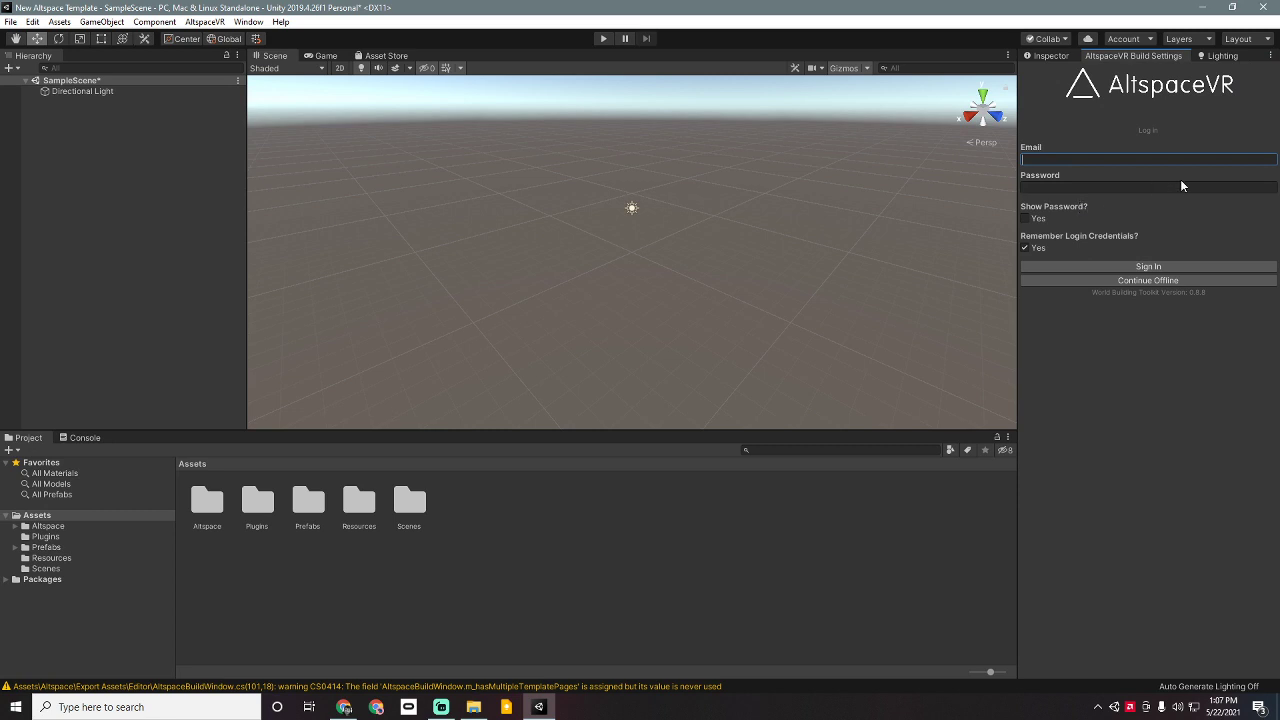
# Step: Enter the account e-mail address and the account password
pyautogui.press('Return')
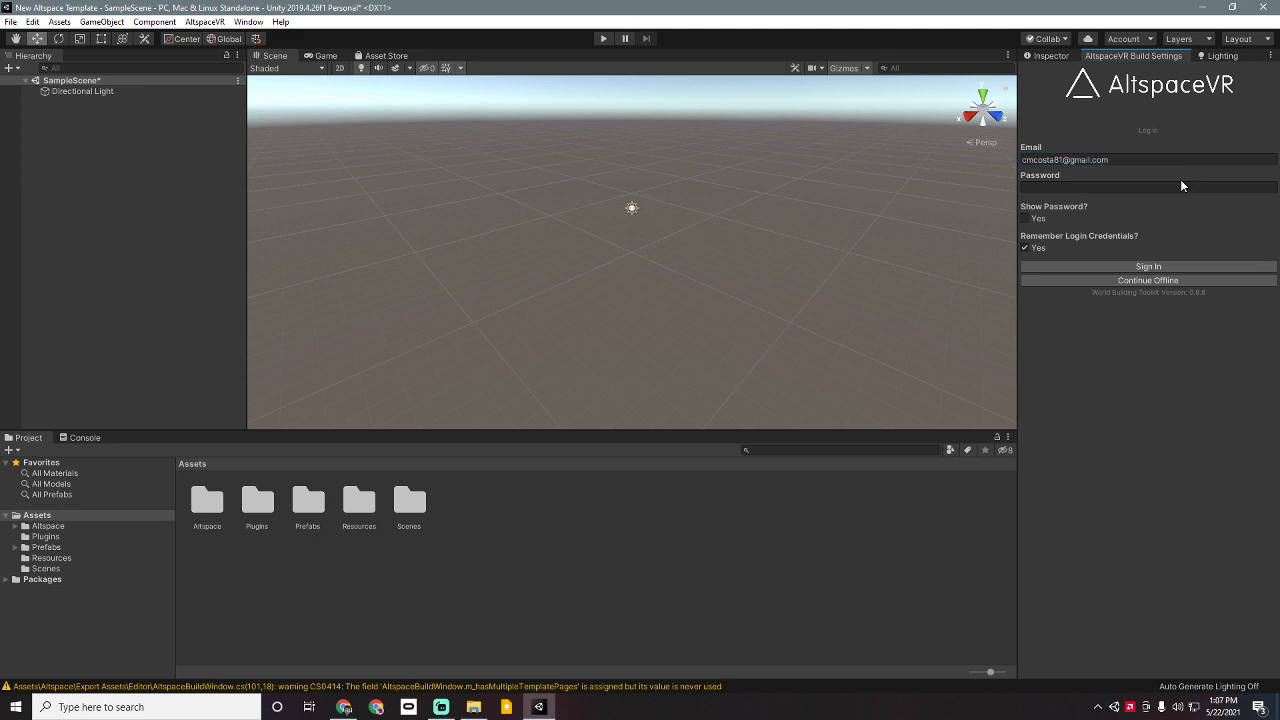
pyautogui.click(1183, 187)
pyautogui.write('********')
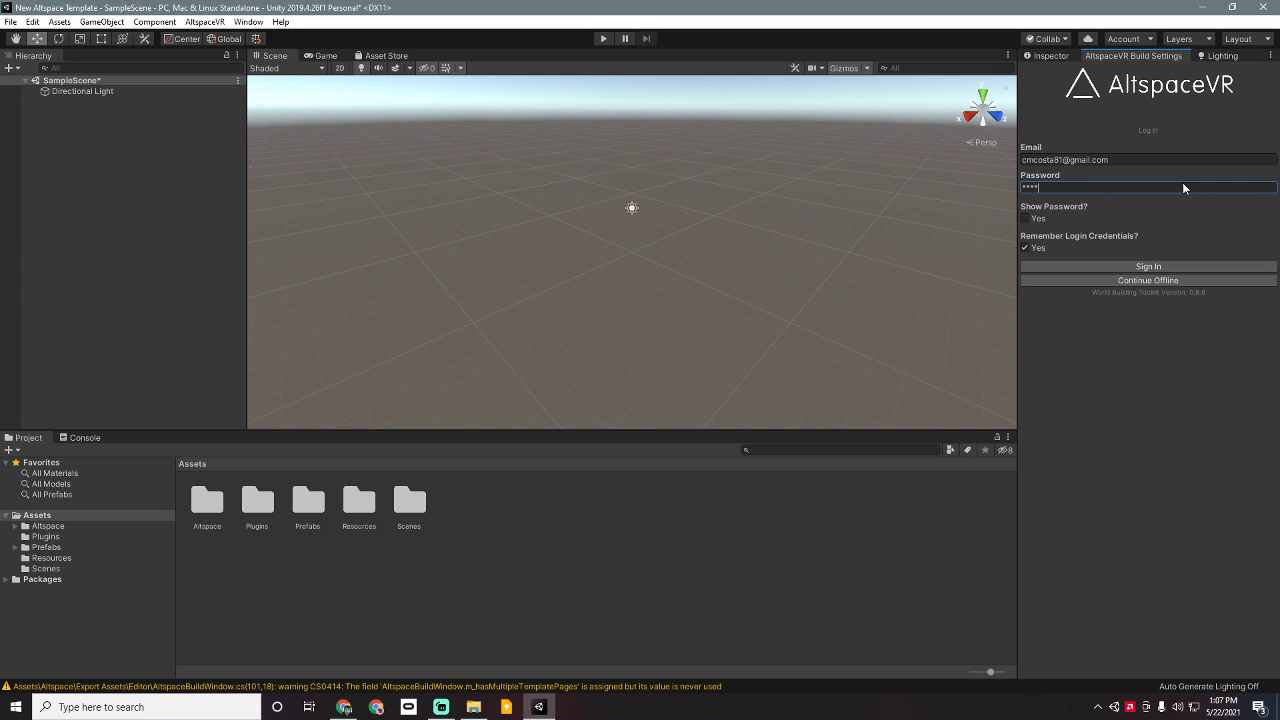
pyautogui.write('**')
# Step: Sign in to the AltspaceVR build tools, retyping the account password until the login succeeds
pyautogui.click(1167, 265)
pyautogui.click(1125, 266)
pyautogui.doubleClick(1093, 191)
pyautogui.write('*******')
pyautogui.click(1110, 263)
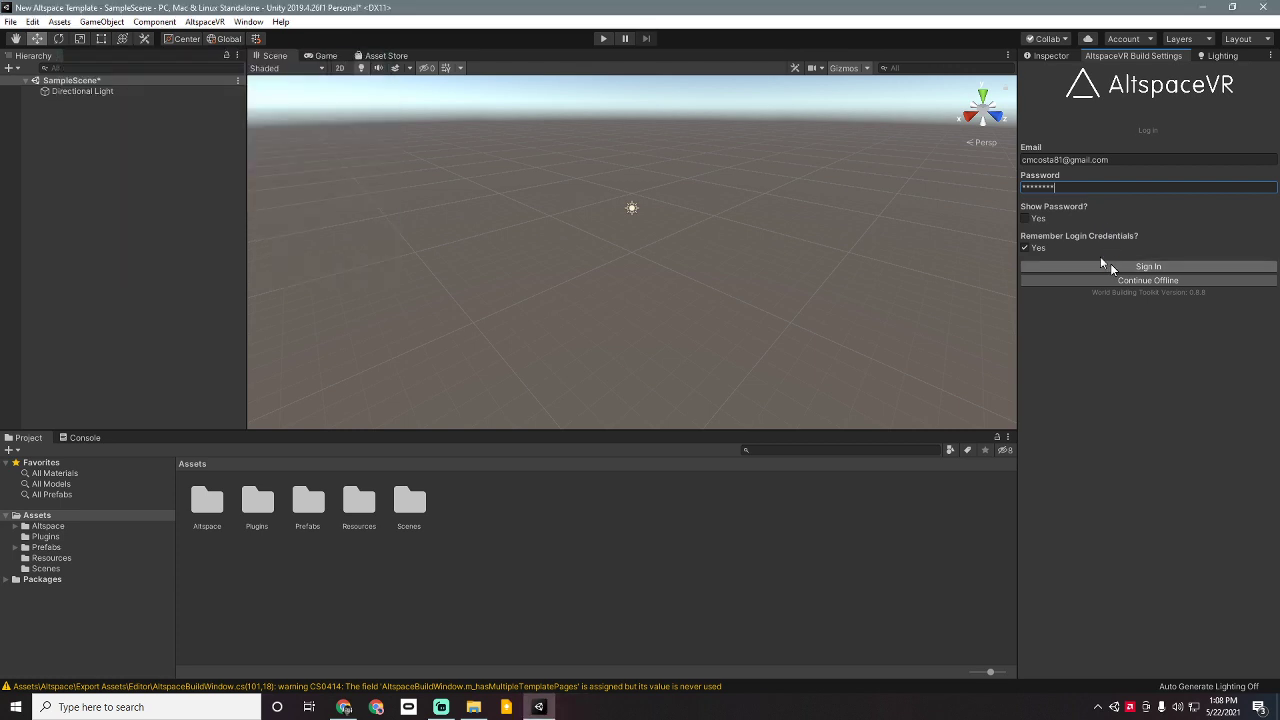
pyautogui.click(1098, 188)
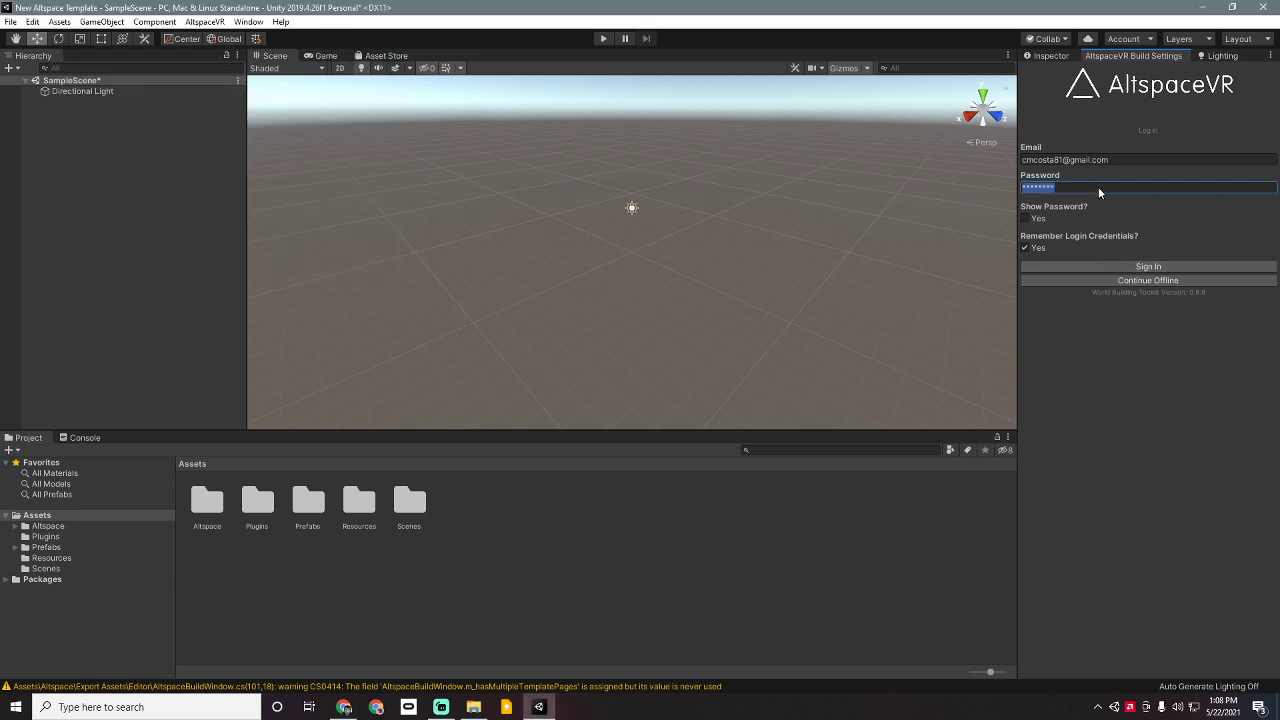
pyautogui.write('********')
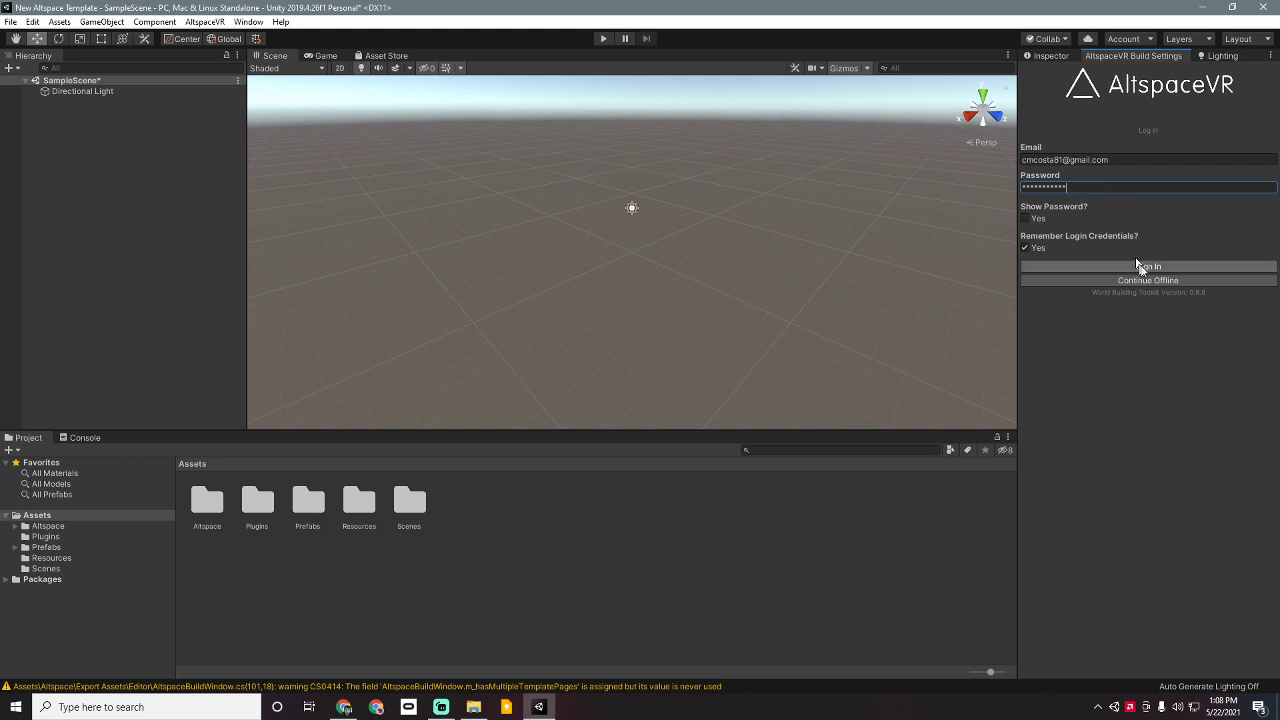
pyautogui.click(1142, 267)
pyautogui.click(1120, 192)
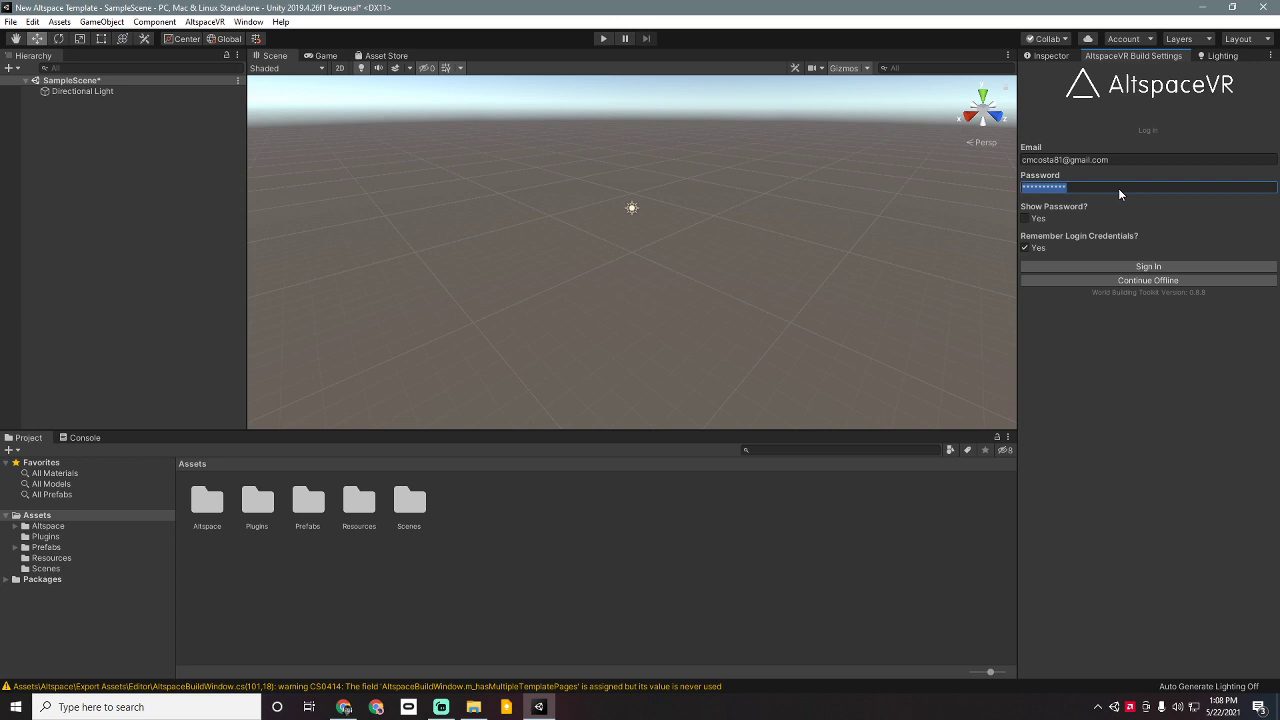
pyautogui.write('*********')
pyautogui.click(1113, 265)
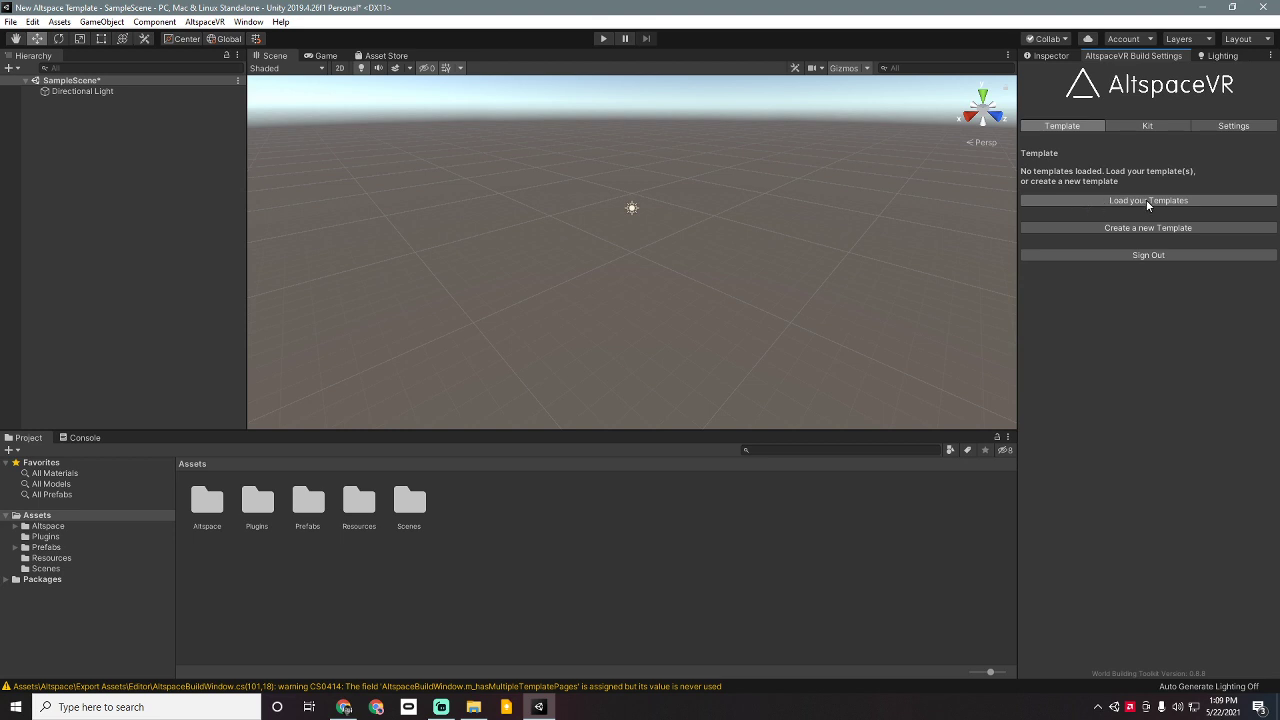
# Step: Bring up the How To Build Worlds in AltspaceVR guide in Chrome and reload it
pyautogui.click(350, 710)
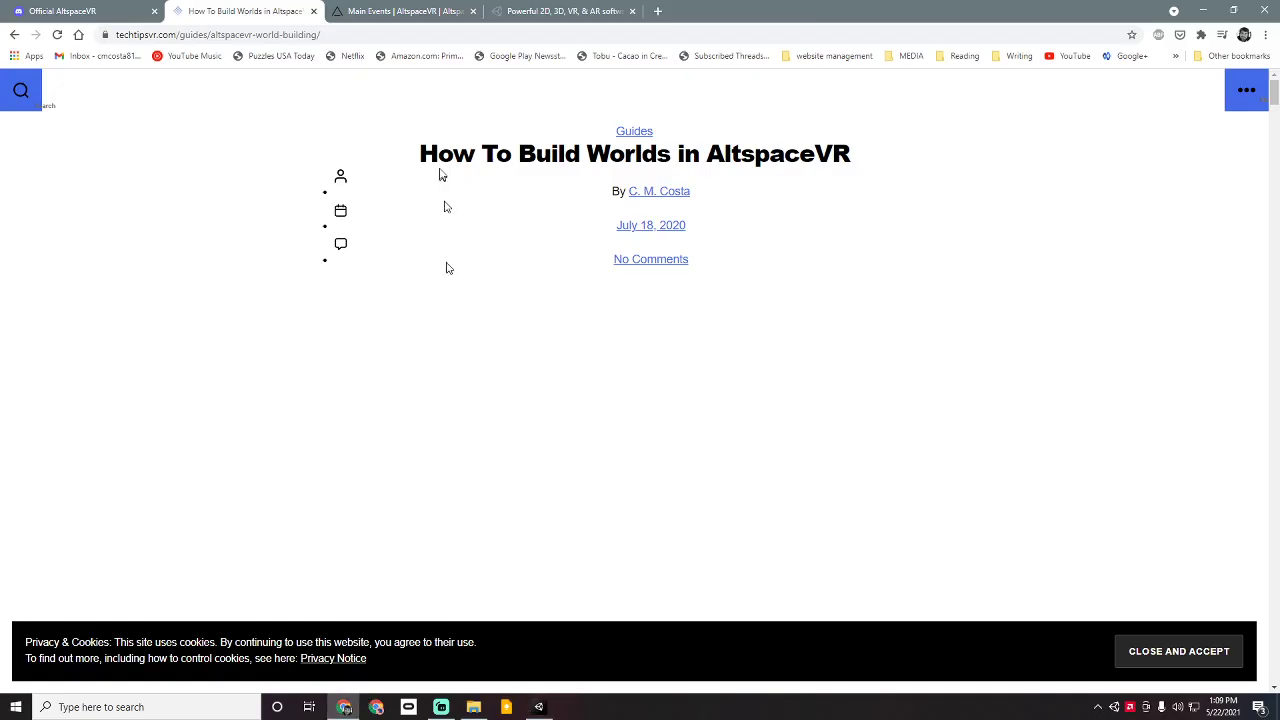
pyautogui.click(58, 35)
pyautogui.click(1152, 650)
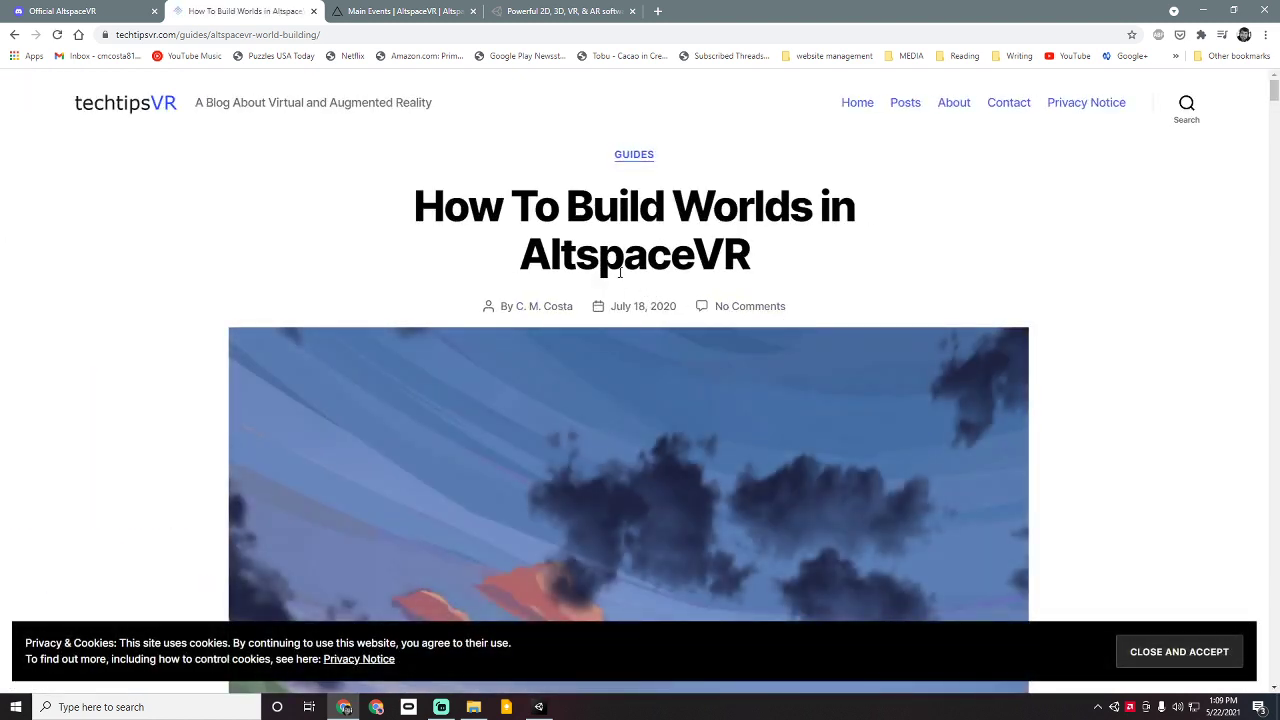
pyautogui.scroll(-2, 620, 272)
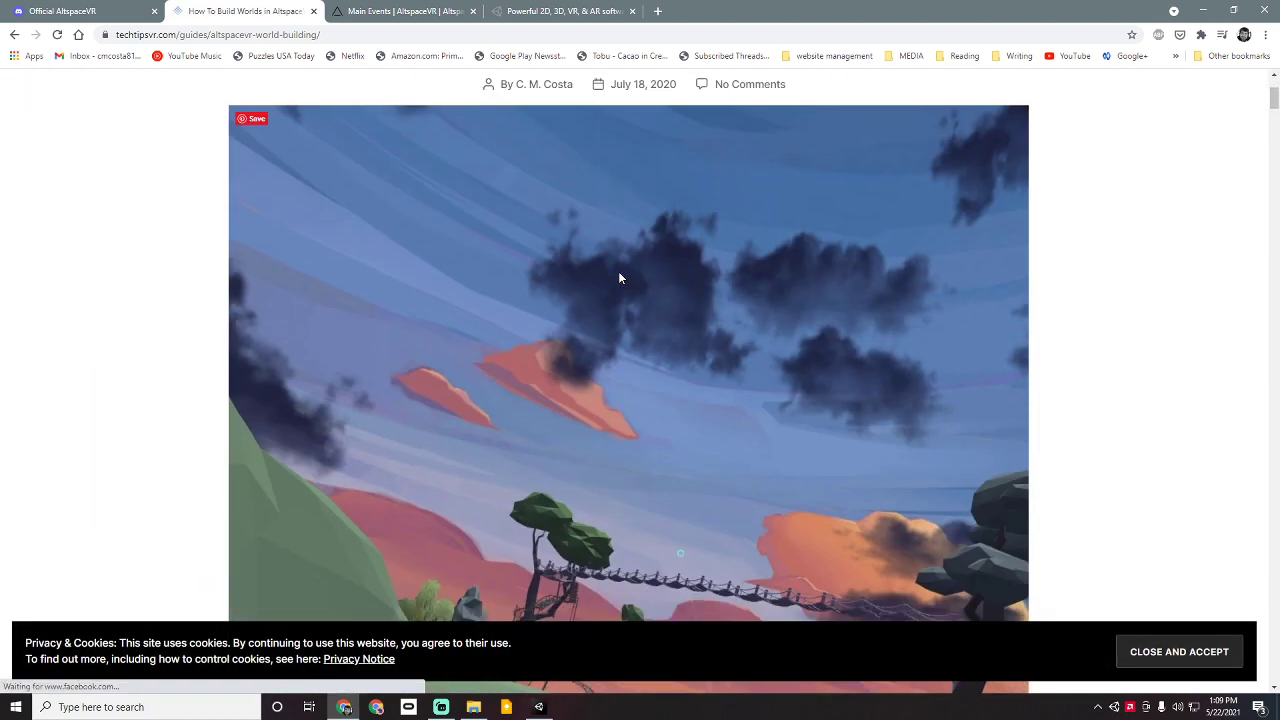
pyautogui.click(1276, 76)
pyautogui.click(1277, 76)
pyautogui.click(1276, 76)
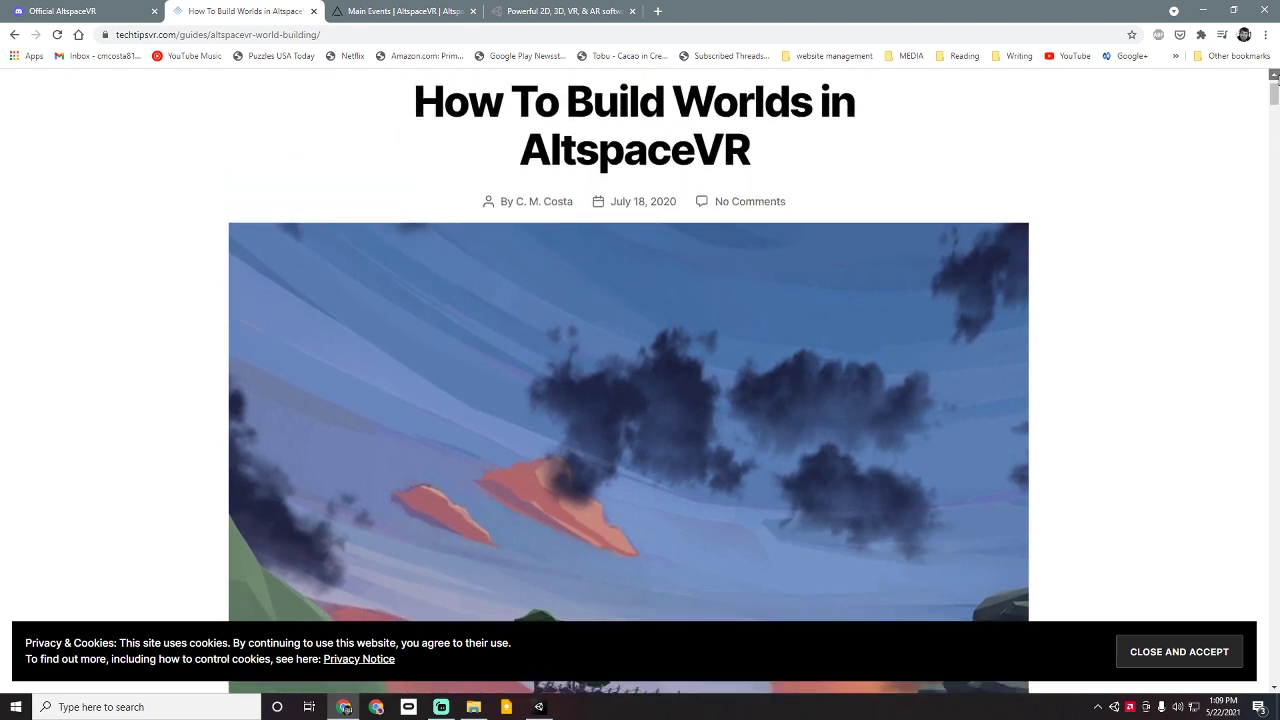
pyautogui.click(1276, 76)
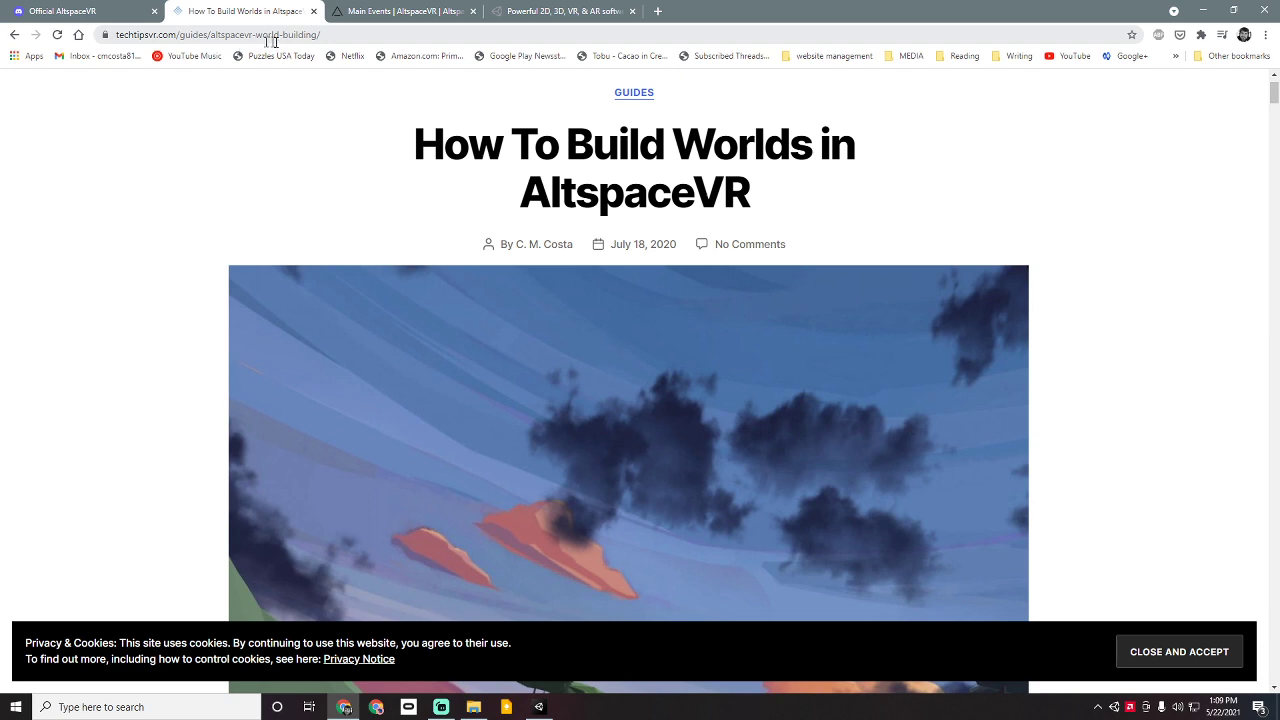
# Step: Scroll through the guide, then switch to the AltspaceVR Main Events page
pyautogui.scroll(-2, 665, 190)
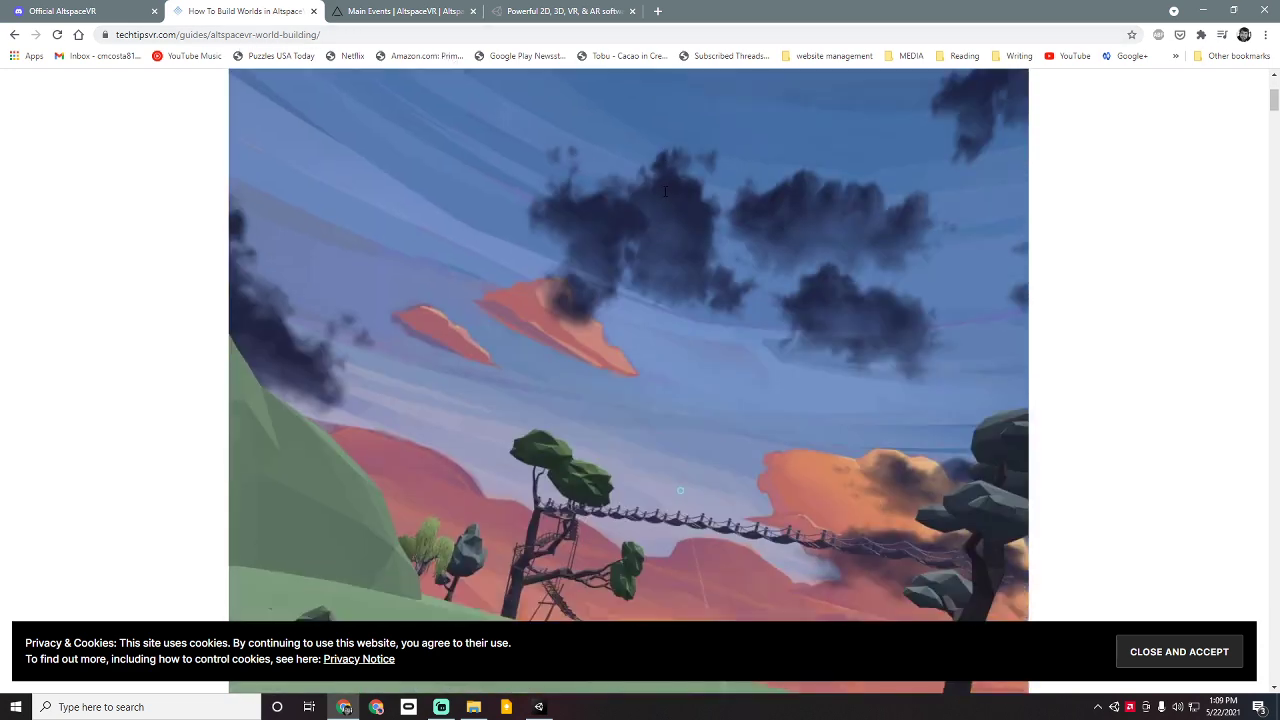
pyautogui.scroll(-10, 664, 190)
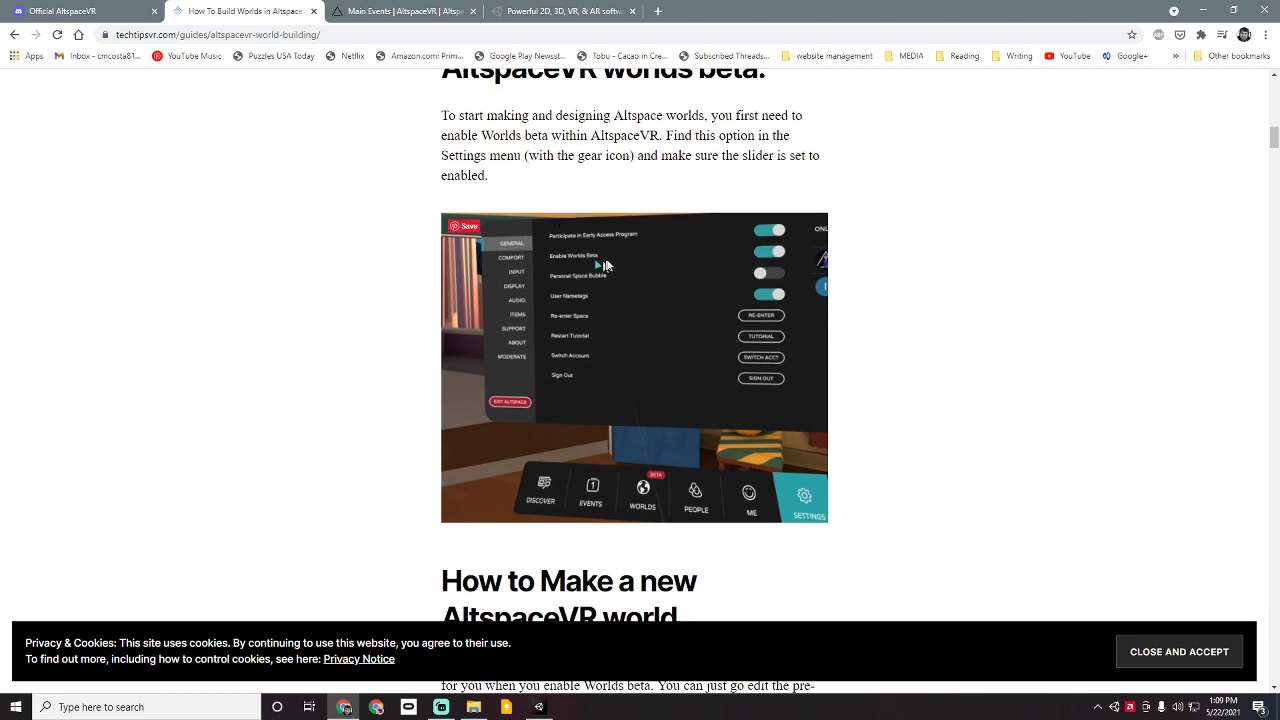
pyautogui.scroll(-5, 972, 240)
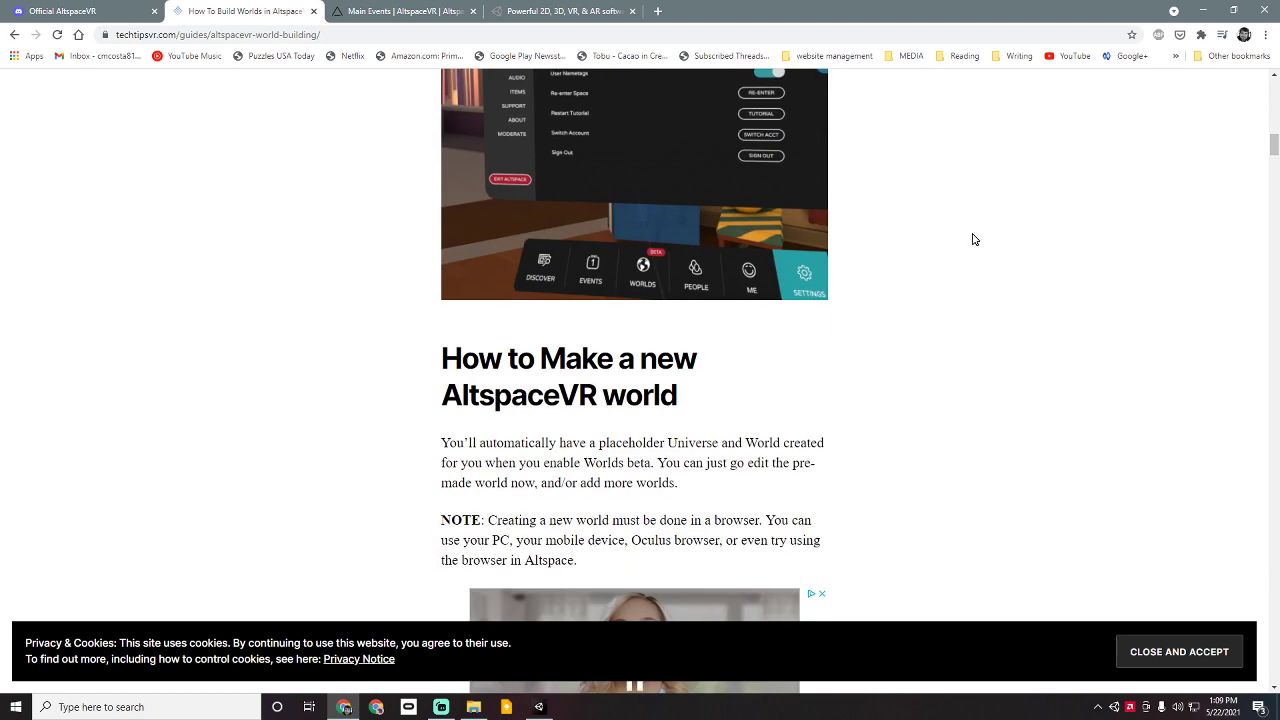
pyautogui.scroll(-8, 974, 240)
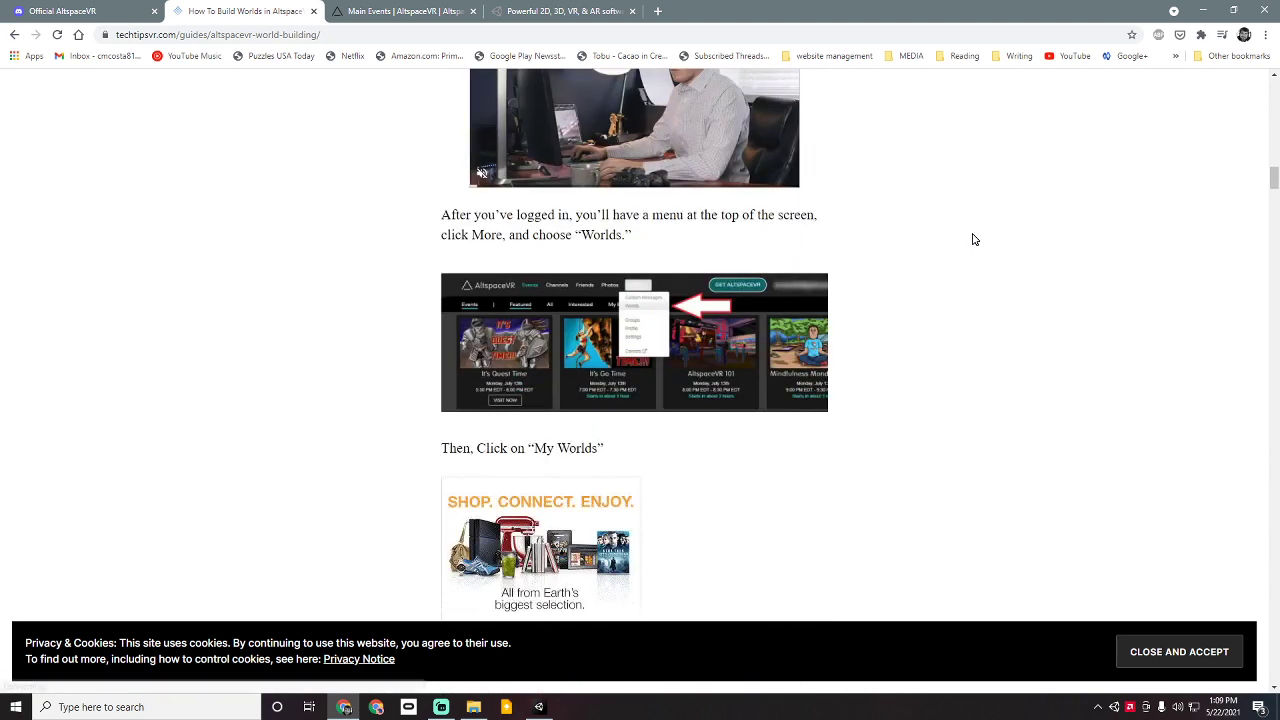
pyautogui.scroll(2, 973, 240)
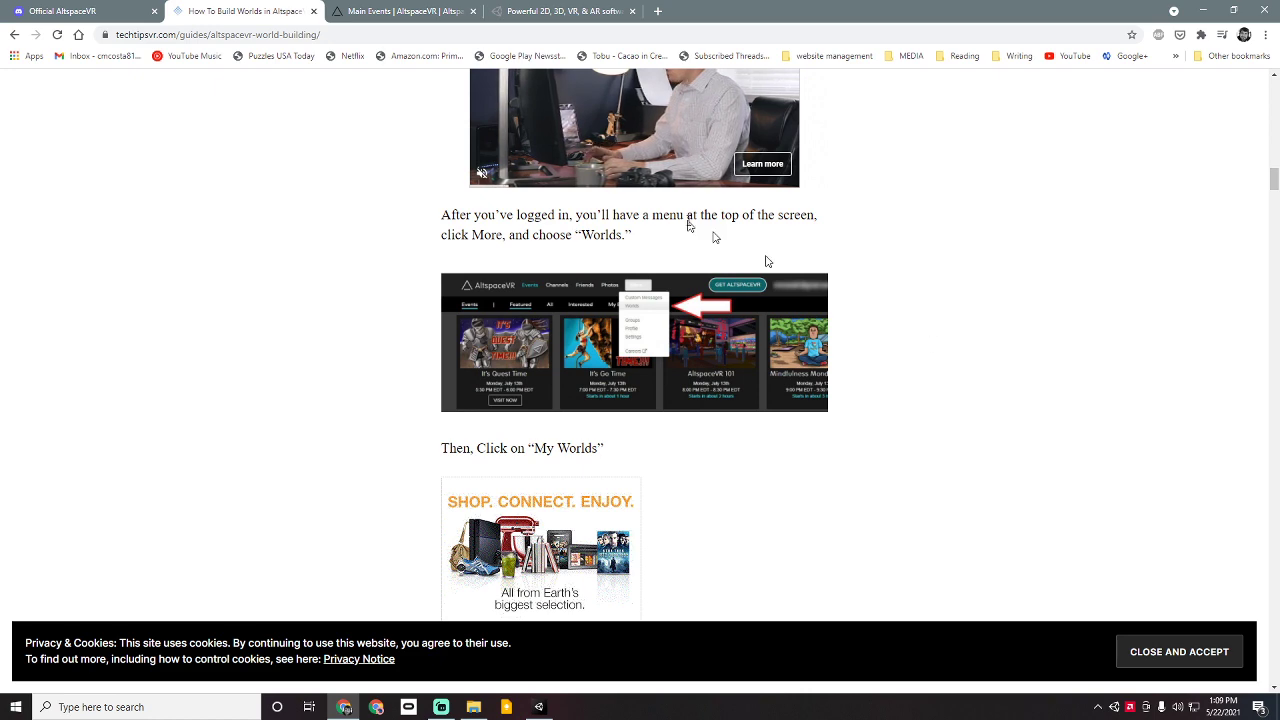
pyautogui.click(391, 15)
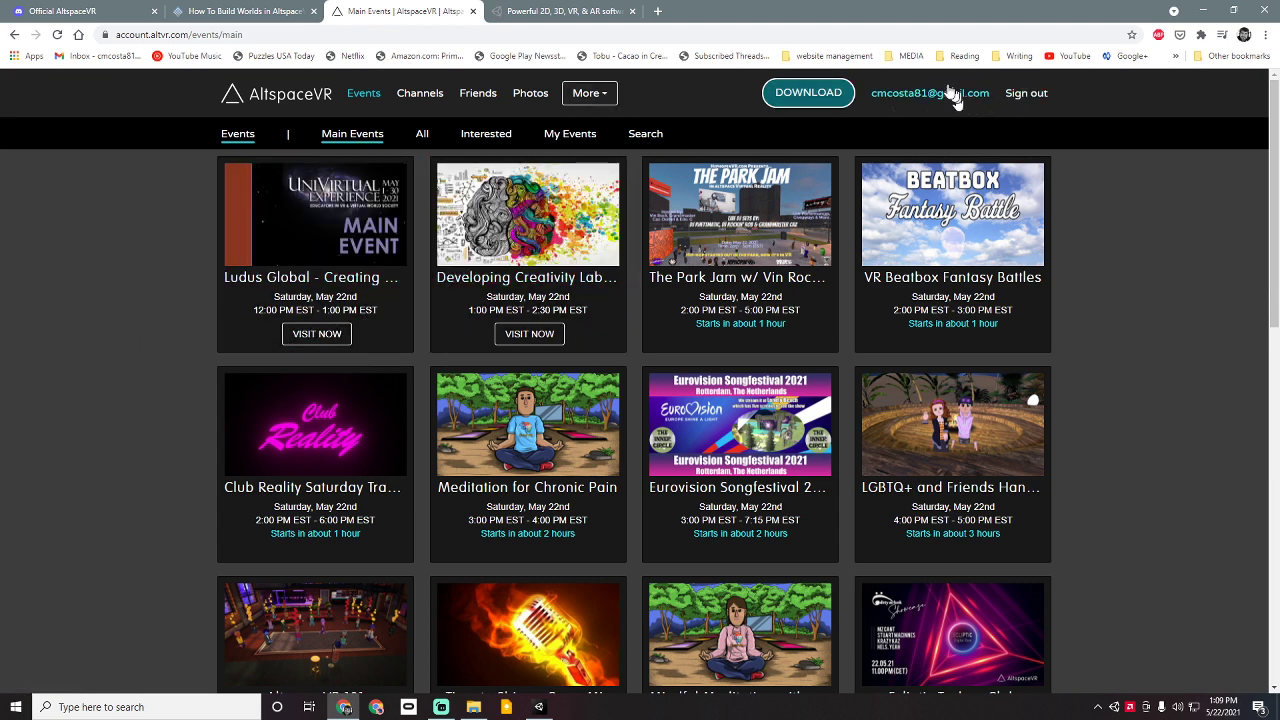
# Step: Start a new template named 'New Demo Template' with the description 'how the cake is made'
pyautogui.click(590, 93)
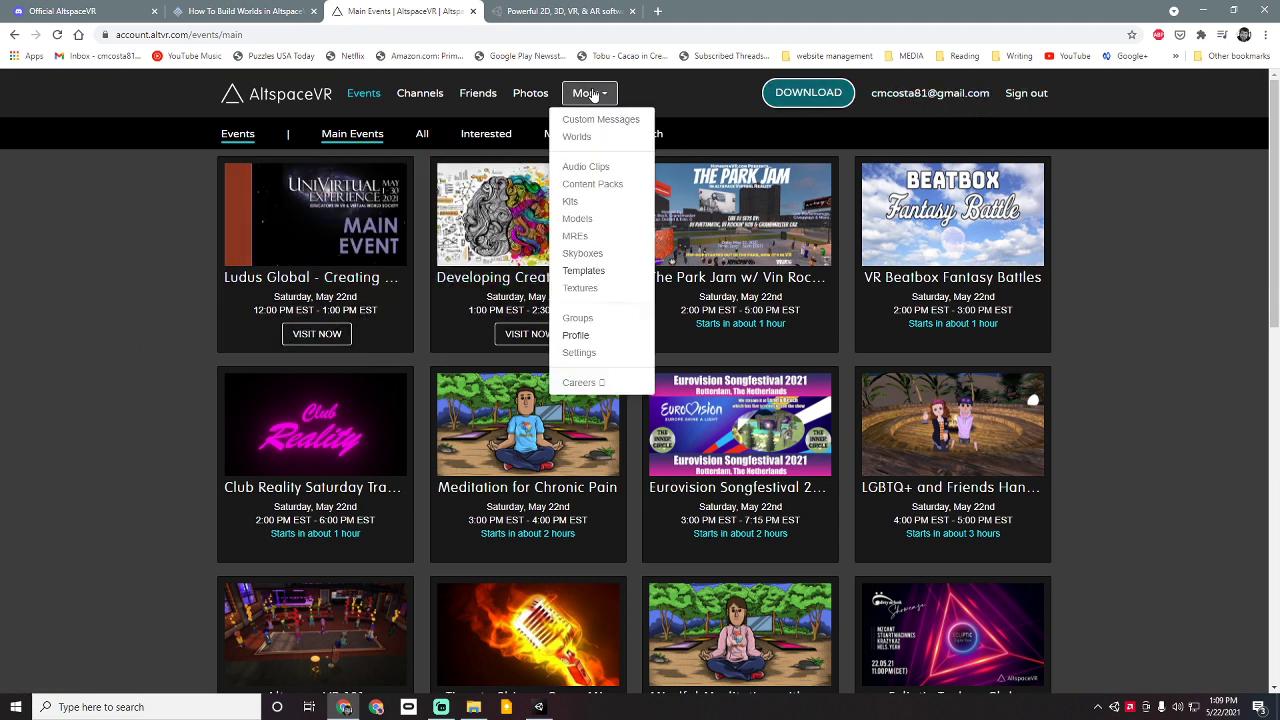
pyautogui.click(580, 271)
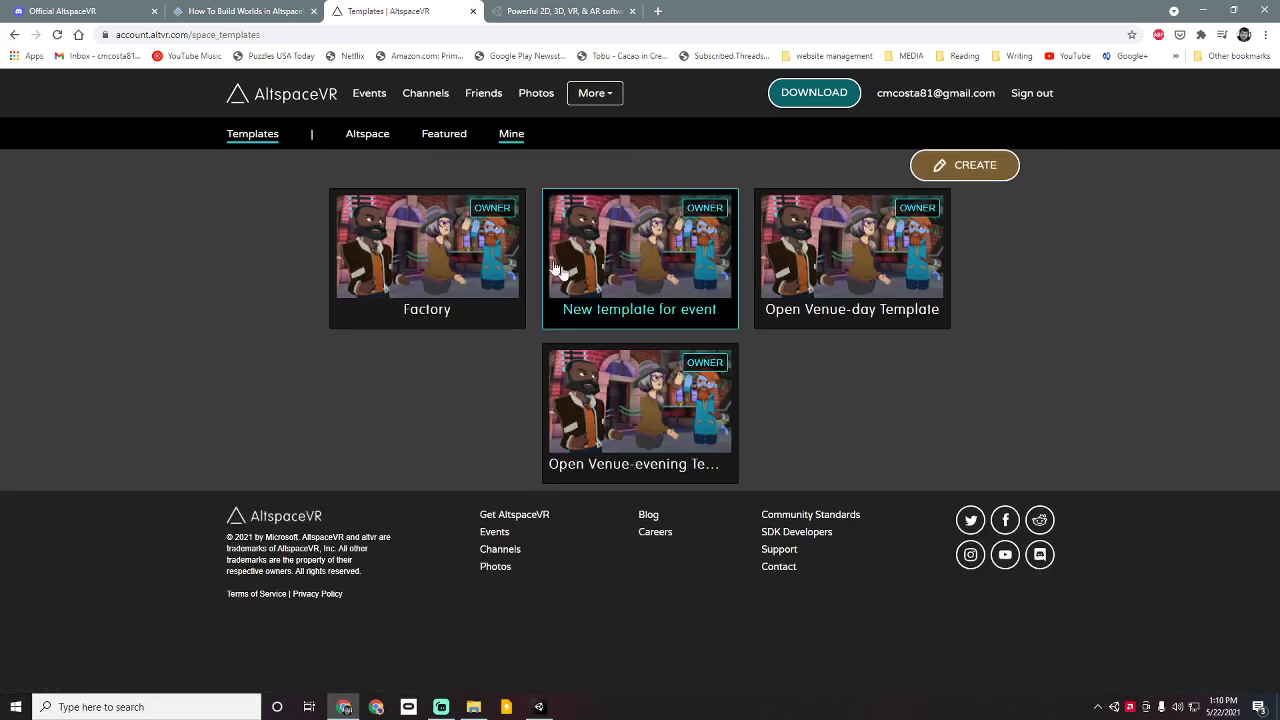
pyautogui.click(986, 166)
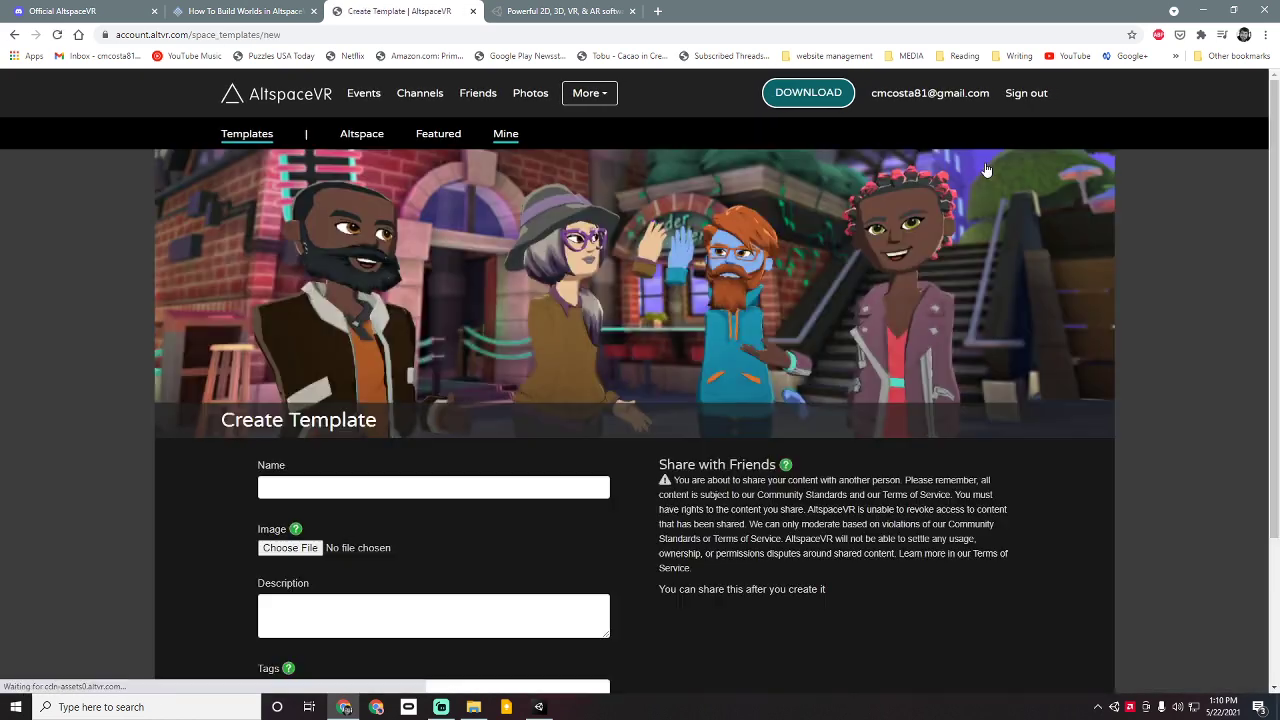
pyautogui.click(544, 486)
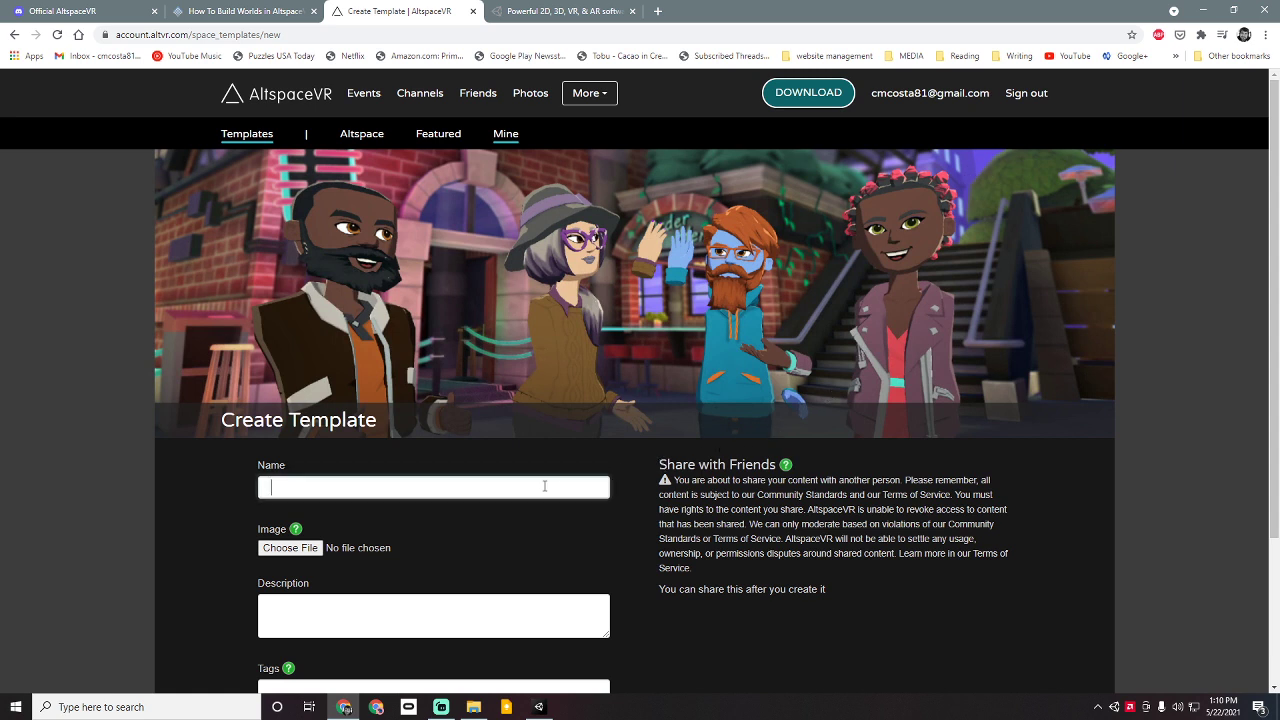
pyautogui.write('New Demo Template')
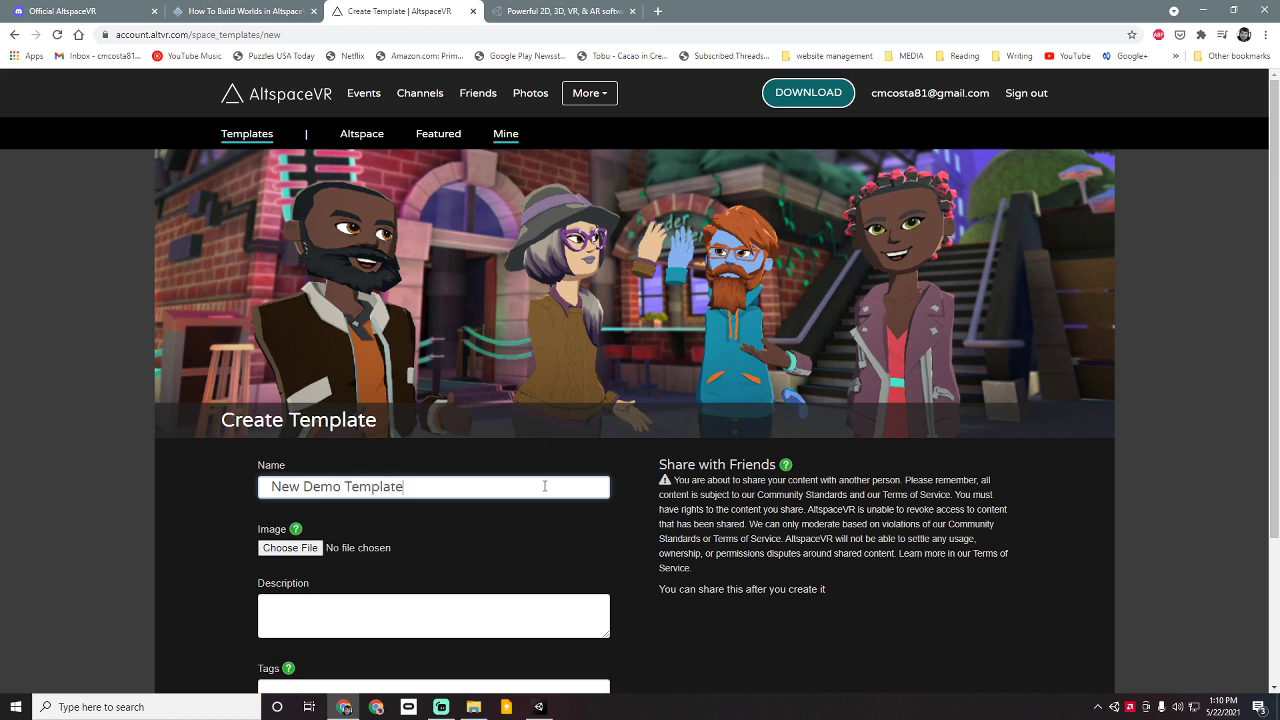
pyautogui.click(463, 606)
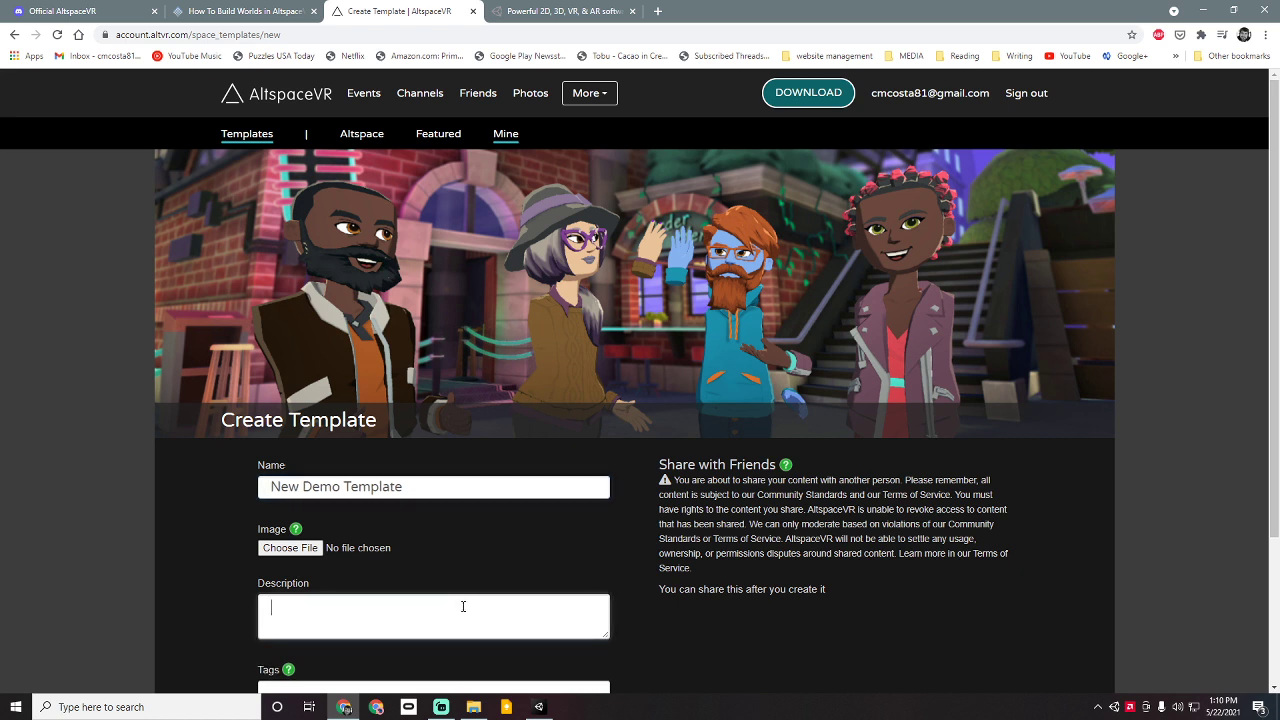
pyautogui.write('how the cake is made')
# Step: Create the template, check its title and Uploads table, and return to Unity
pyautogui.scroll(-2, 428, 628)
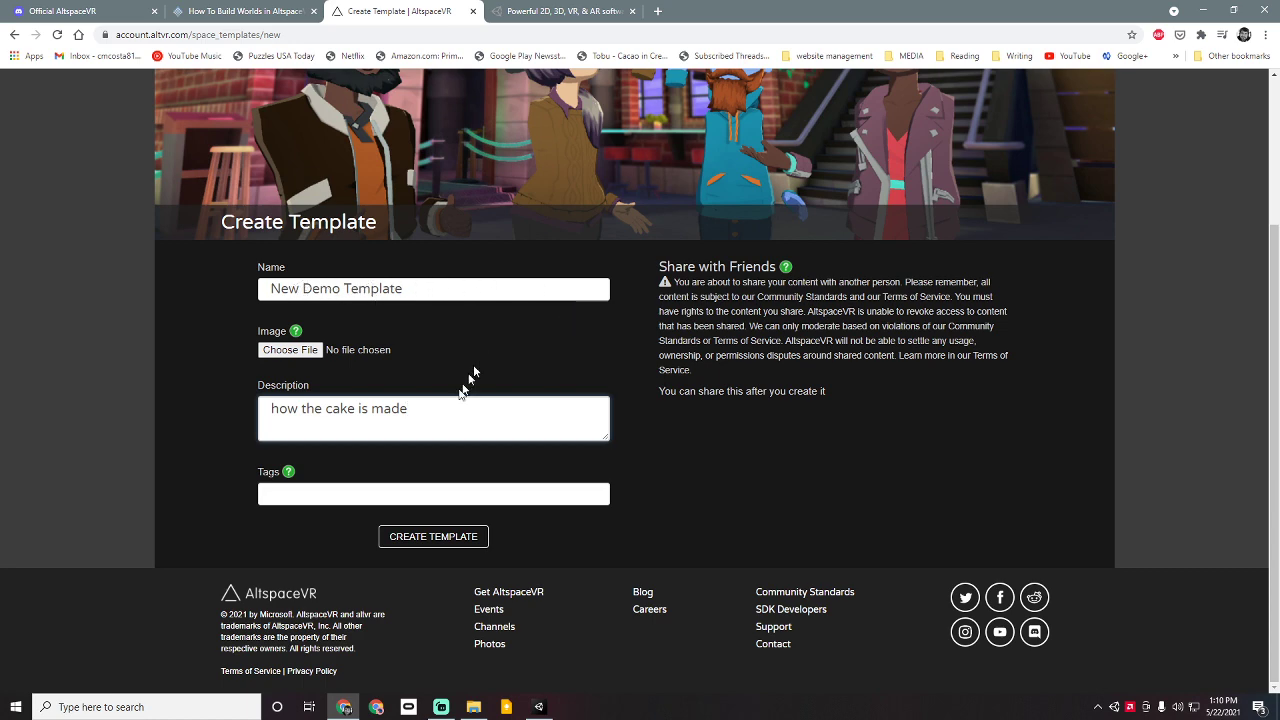
pyautogui.click(458, 553)
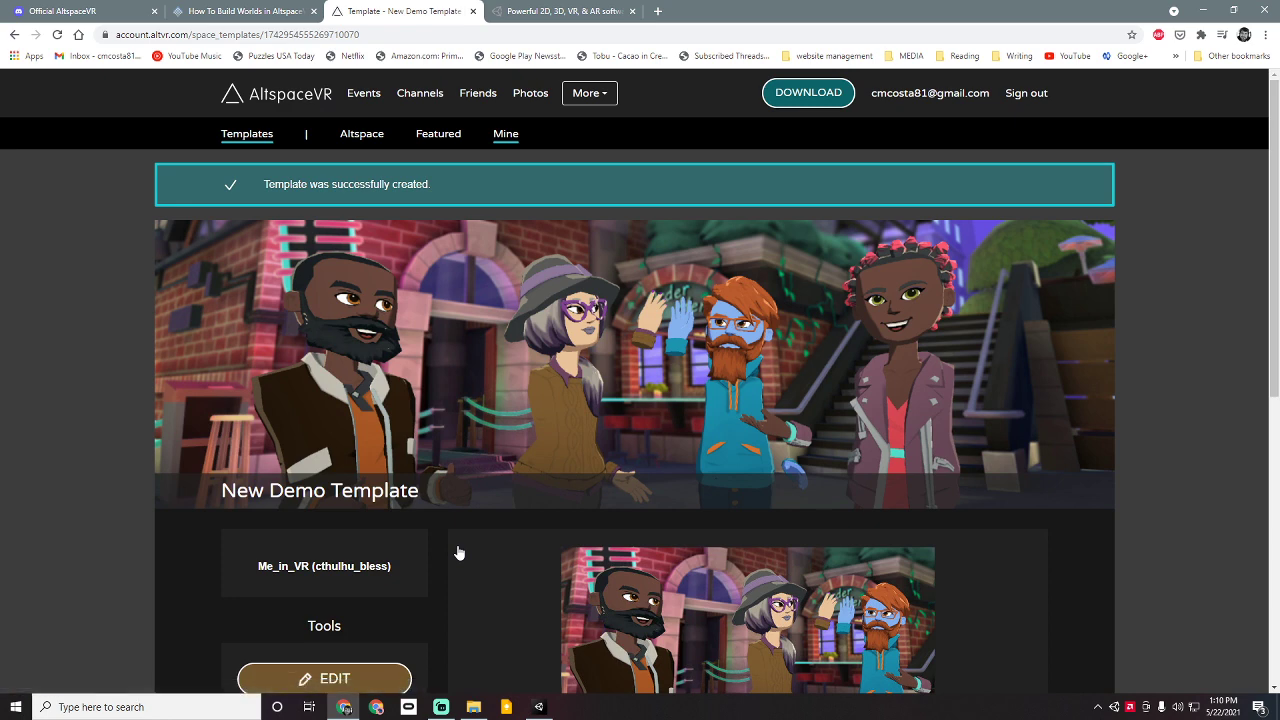
pyautogui.scroll(-5, 458, 553)
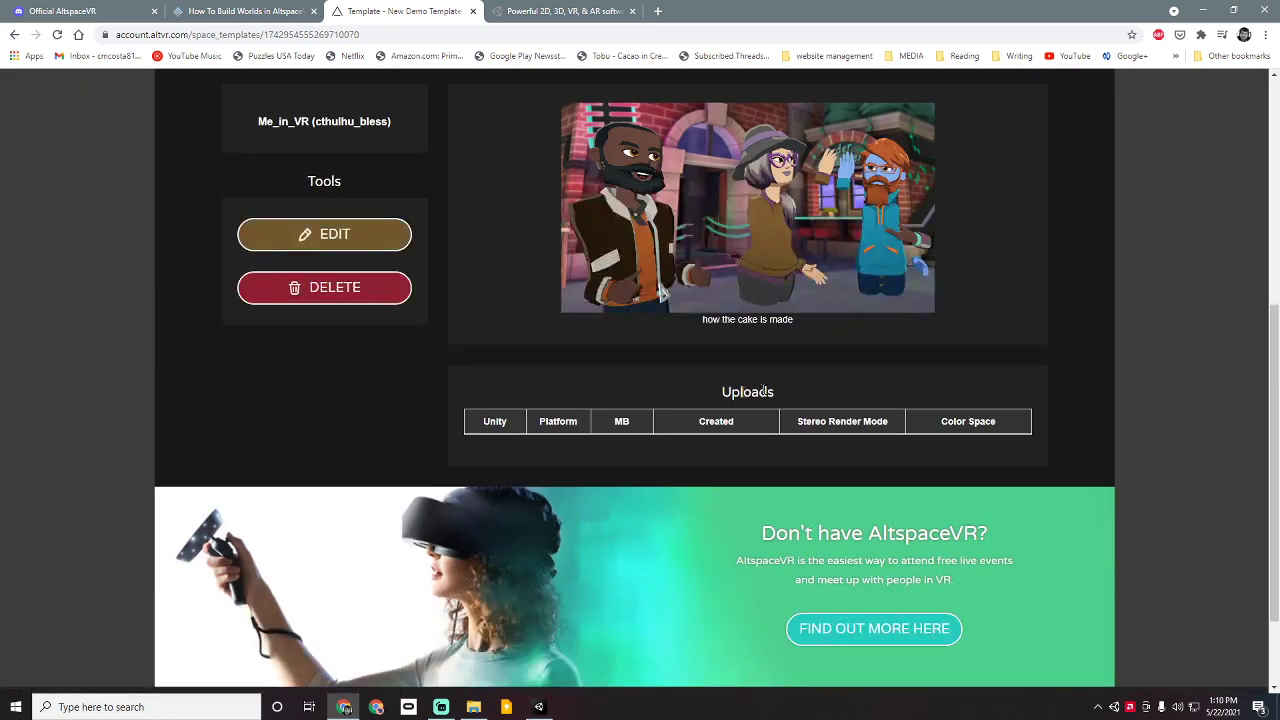
pyautogui.scroll(3, 756, 350)
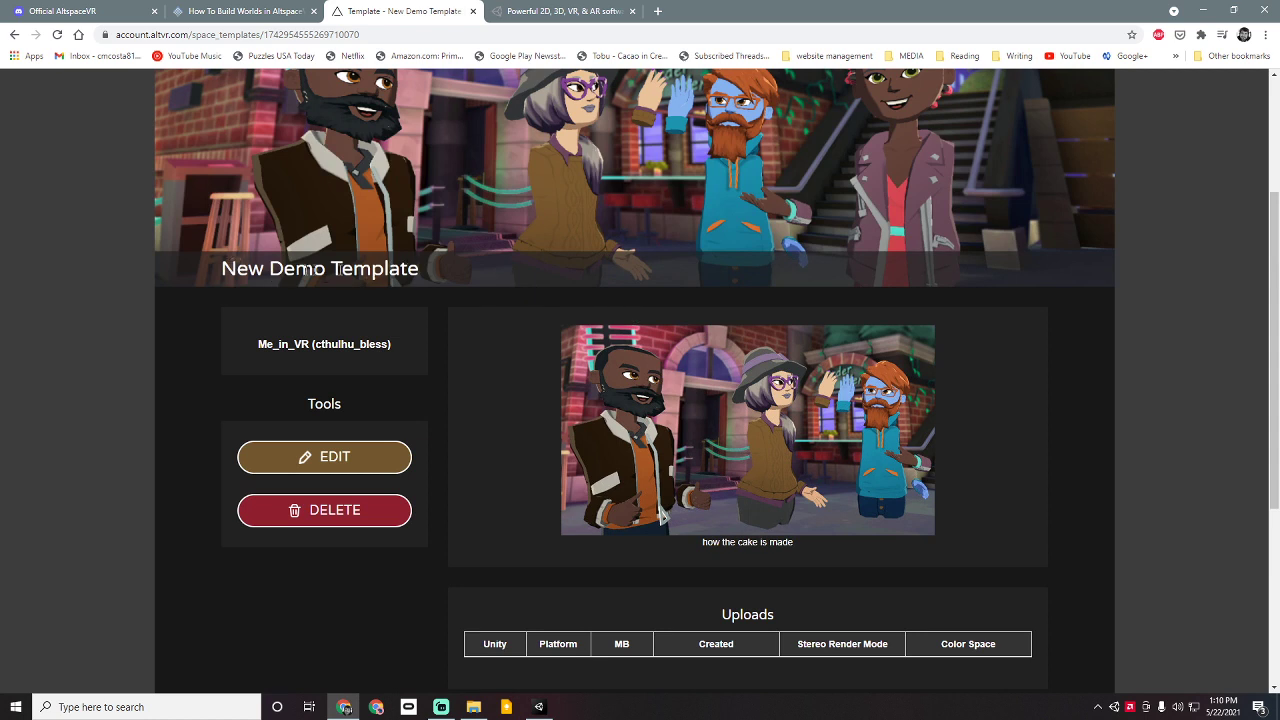
pyautogui.moveTo(270, 268); pyautogui.dragTo(474, 270)
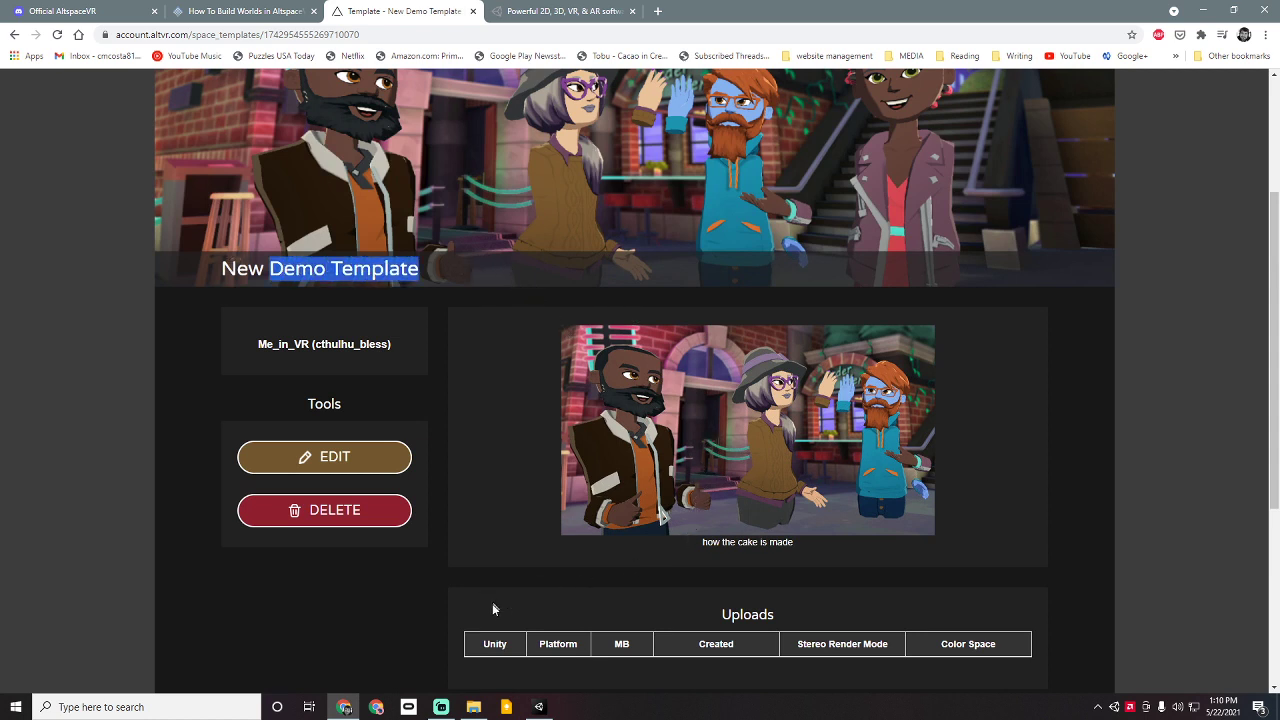
pyautogui.moveTo(488, 644); pyautogui.dragTo(1090, 650)
pyautogui.scroll(-3, 900, 543)
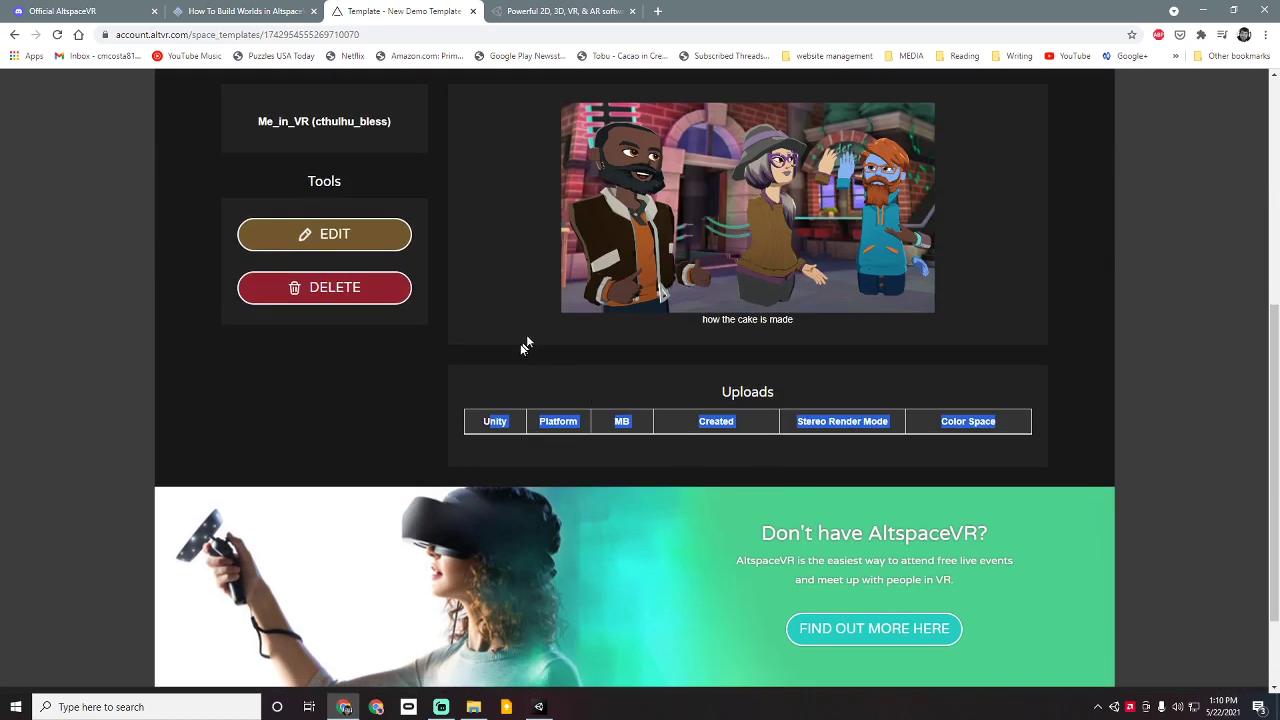
pyautogui.click(520, 345)
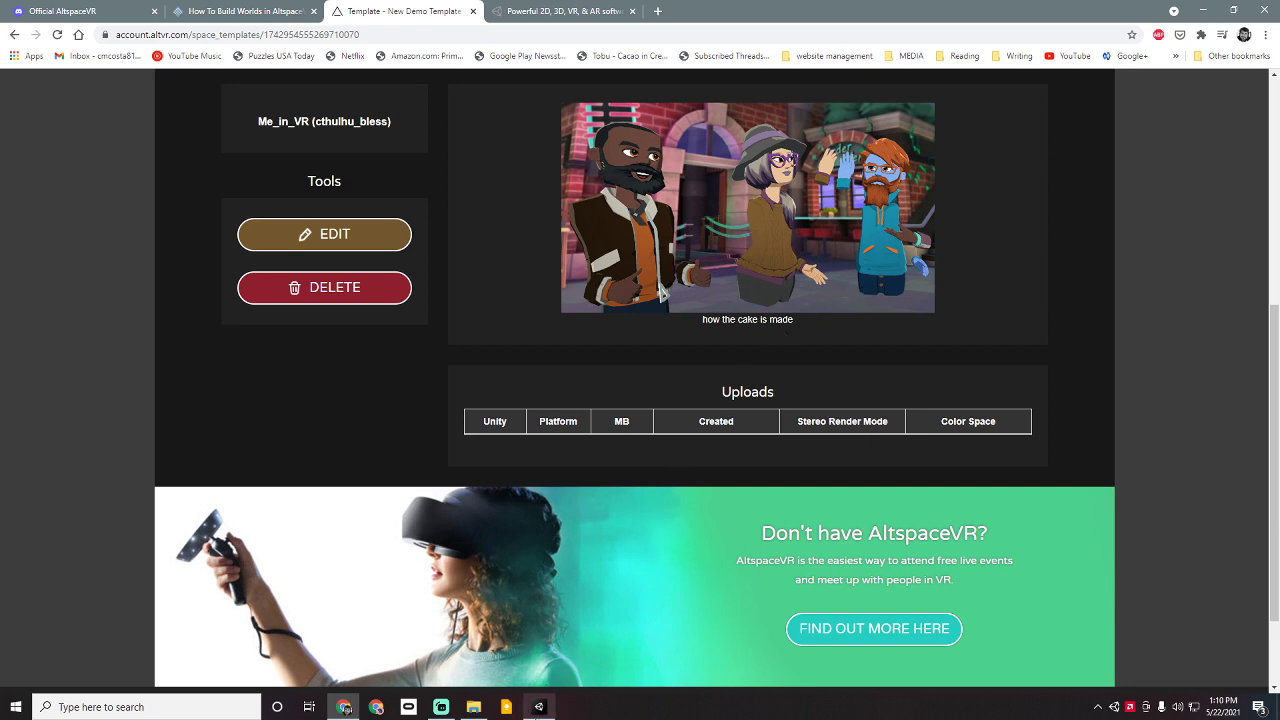
pyautogui.click(538, 707)
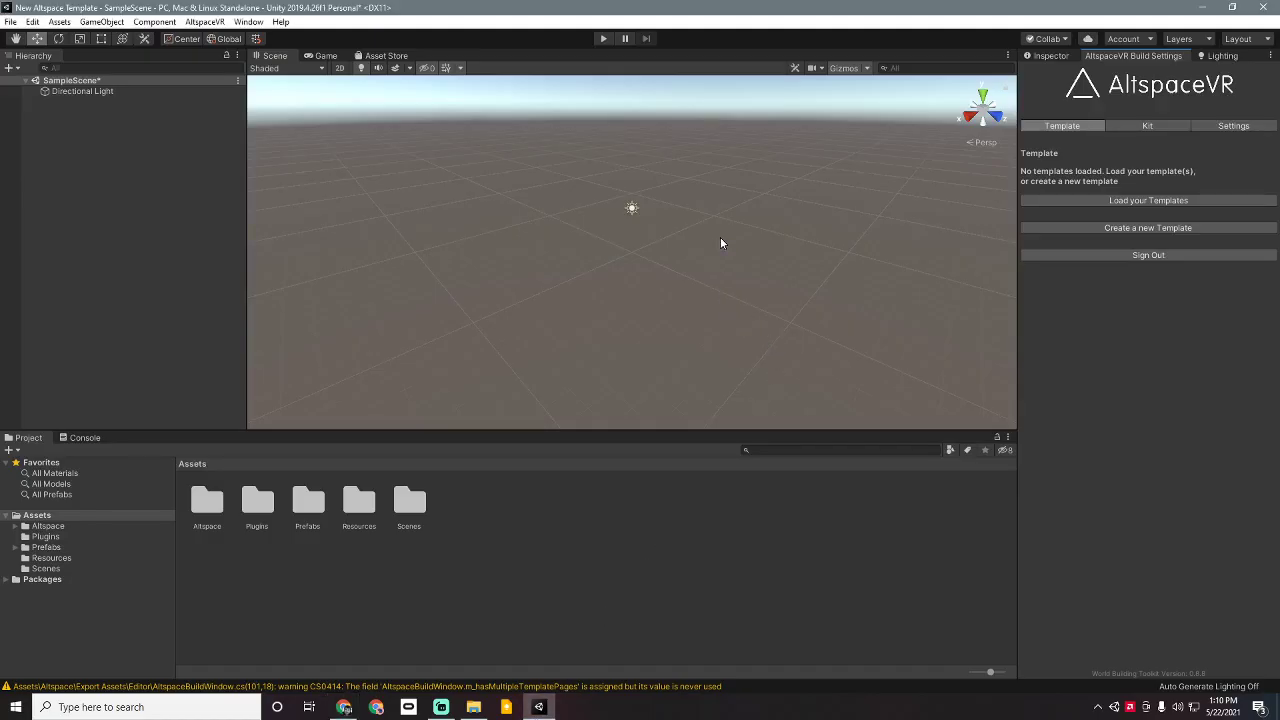
# Step: Load the account's templates and choose New Demo Template as the active template
pyautogui.click(1080, 201)
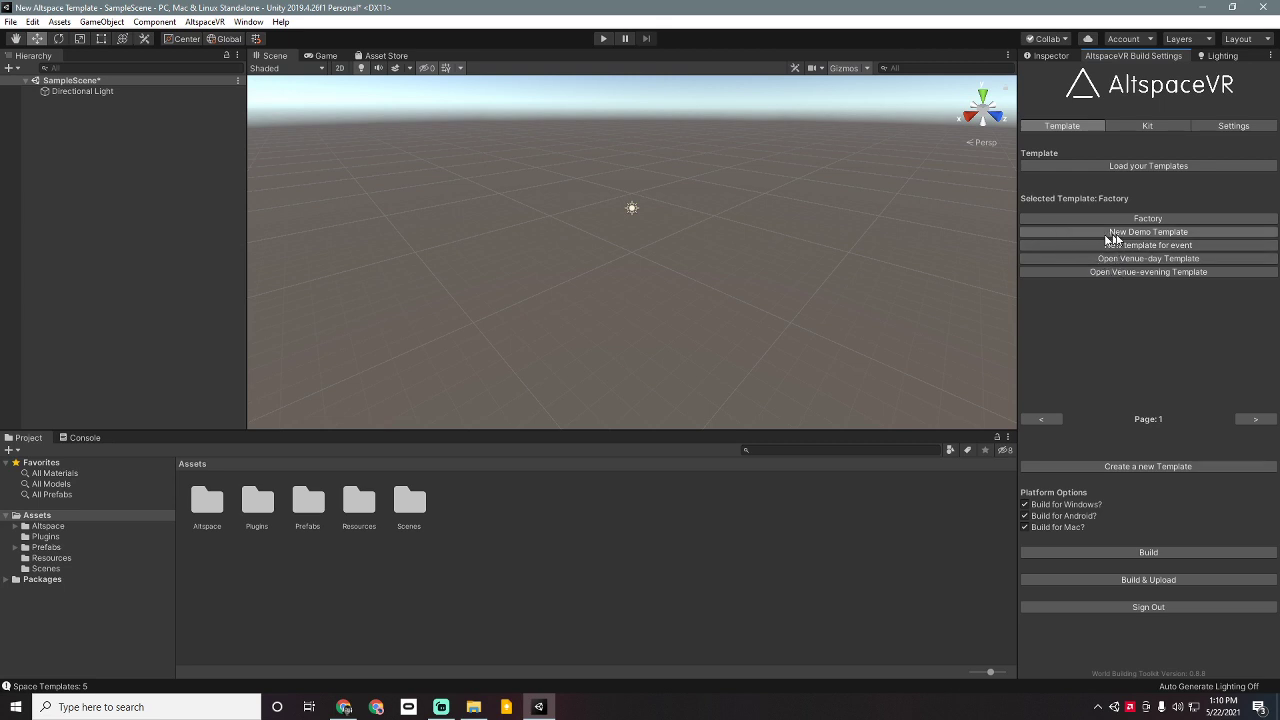
pyautogui.click(1172, 238)
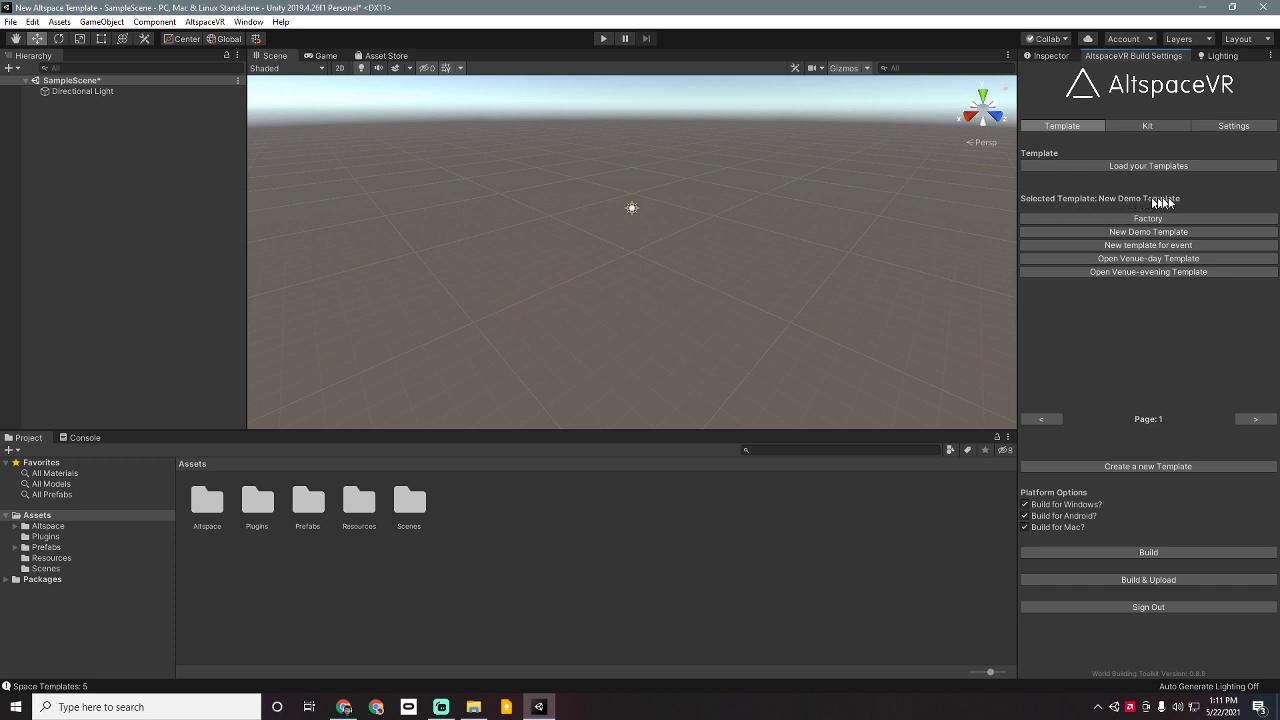
pyautogui.click(476, 240)
# Step: Create a Plane object from the Hierarchy's 3D Object menu
pyautogui.rightClick(131, 152)
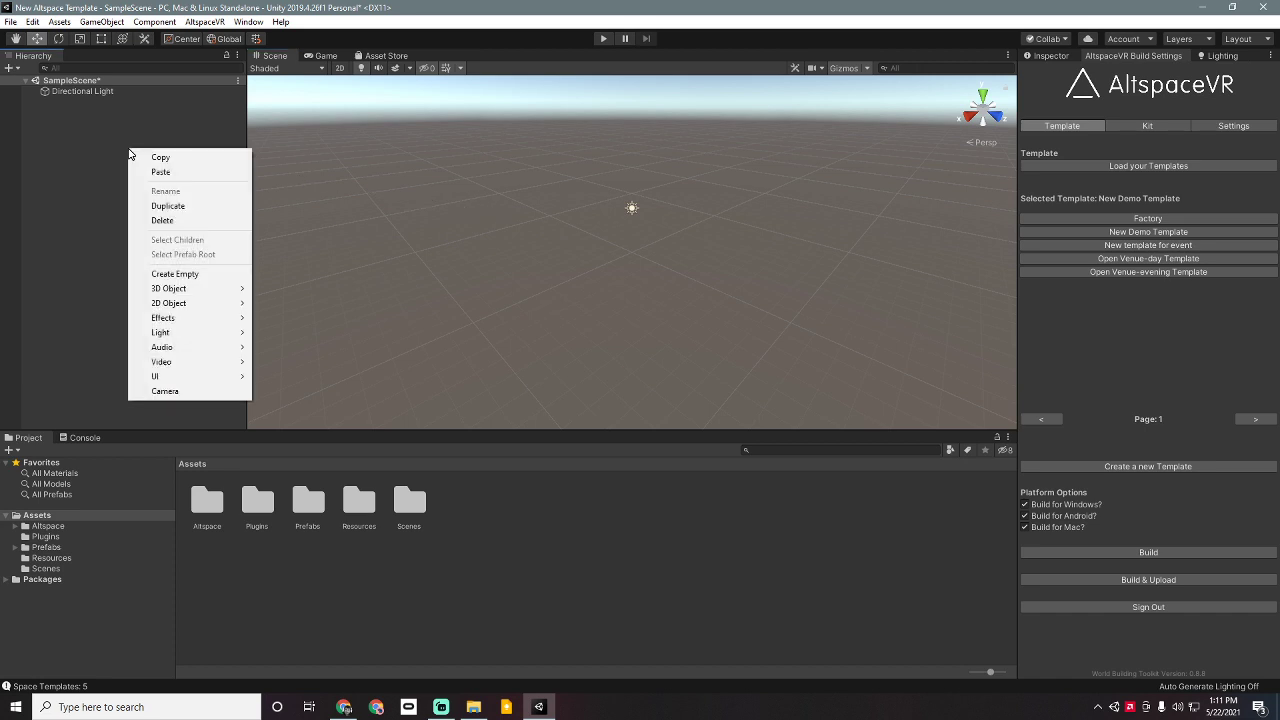
pyautogui.moveTo(178, 292)
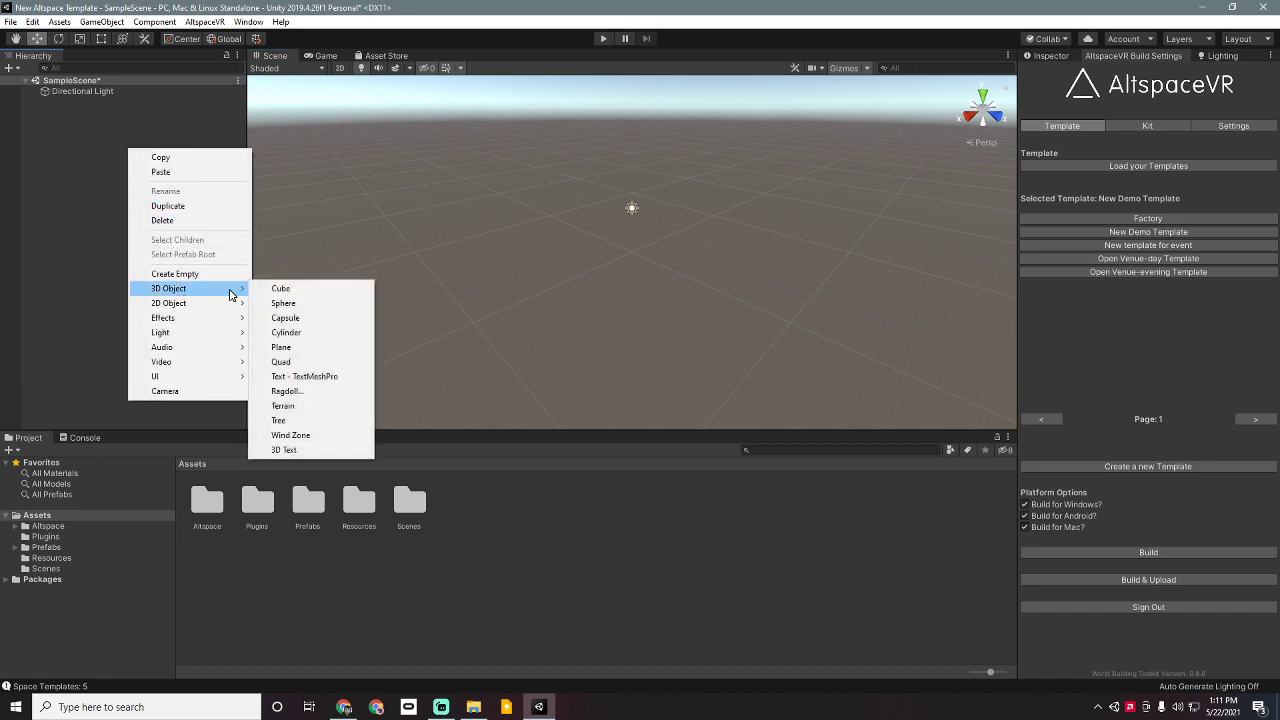
pyautogui.click(290, 347)
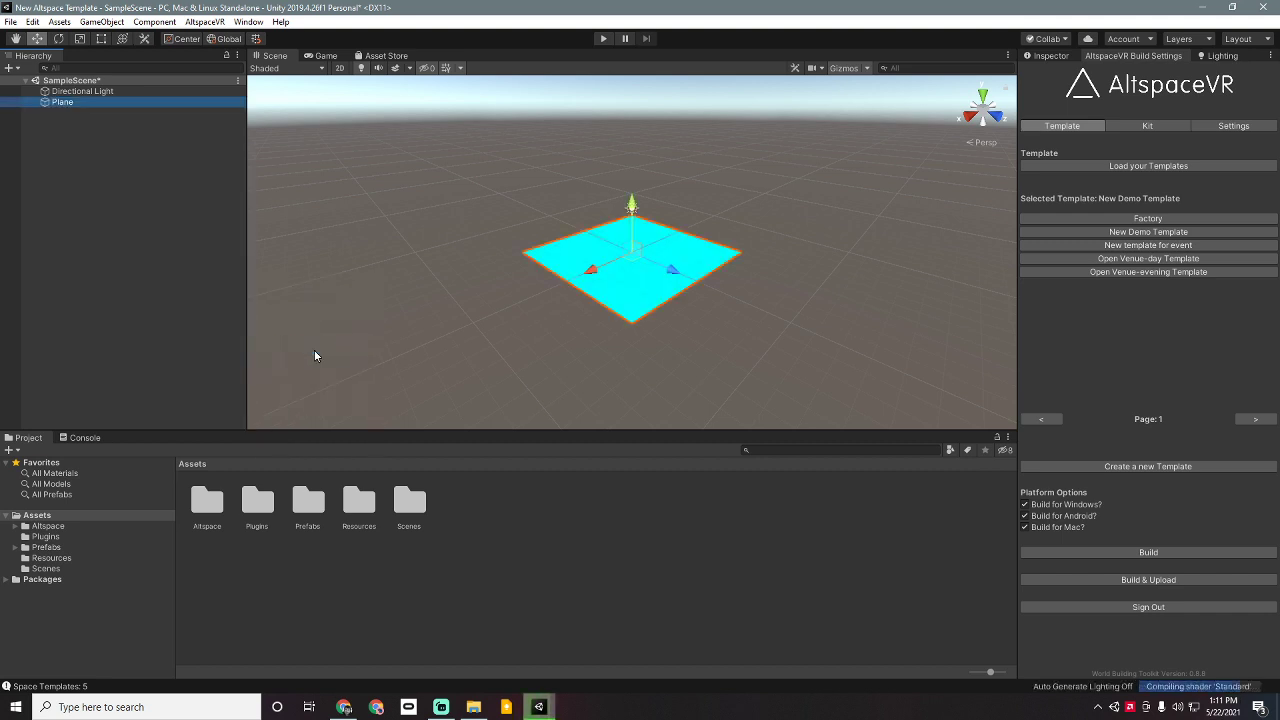
# Step: Set the Plane's Position Y to -0.5 and review it in the scene
pyautogui.click(1046, 55)
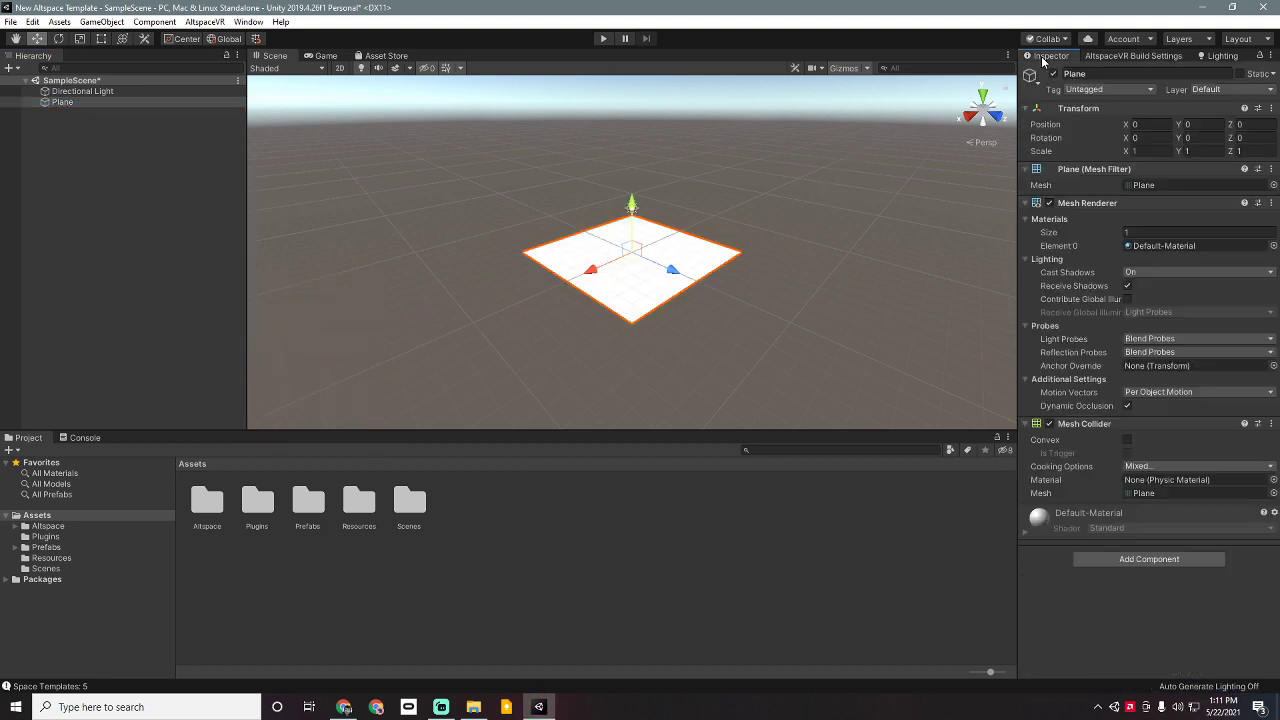
pyautogui.click(1190, 124)
pyautogui.write('-0.5')
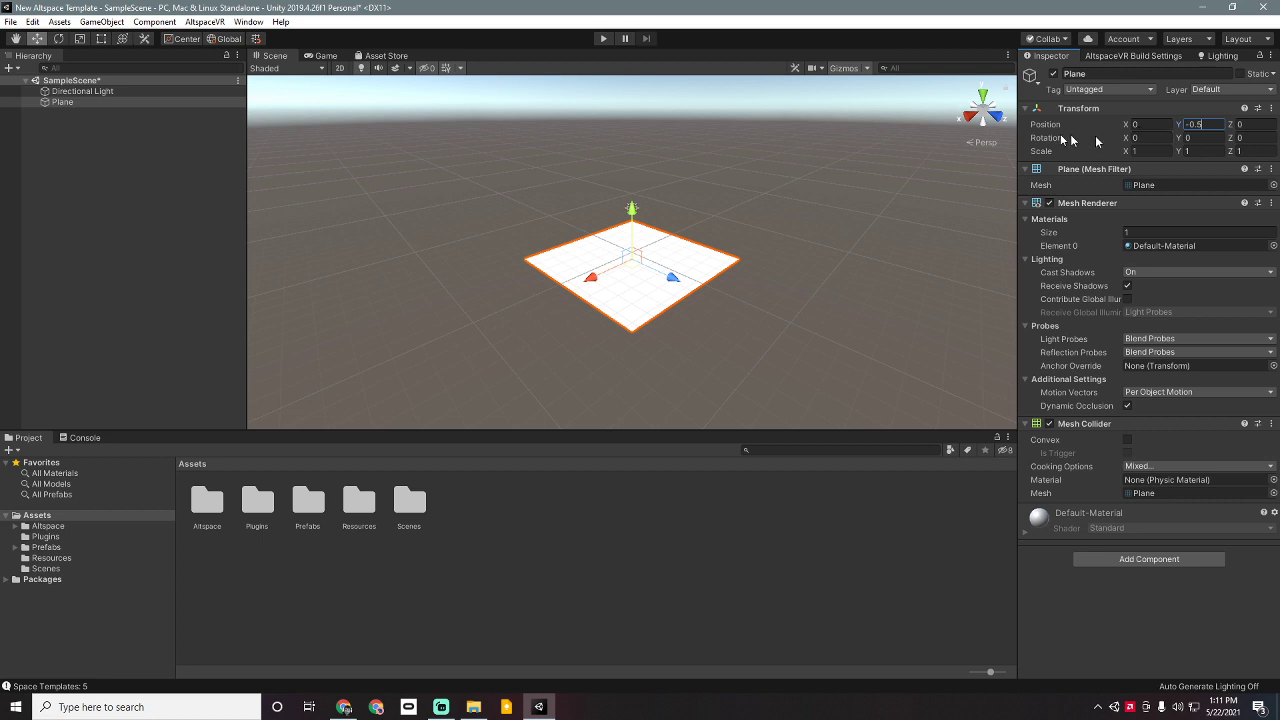
pyautogui.click(776, 199)
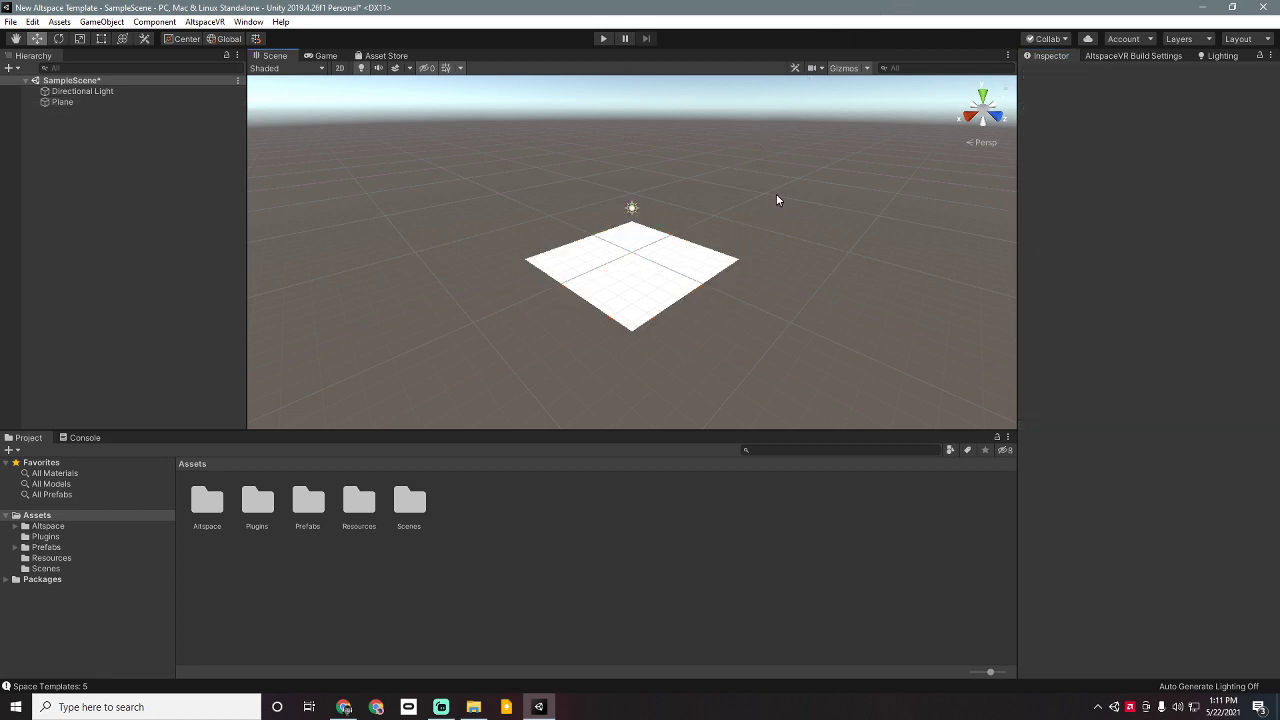
pyautogui.scroll(3, 729, 240)
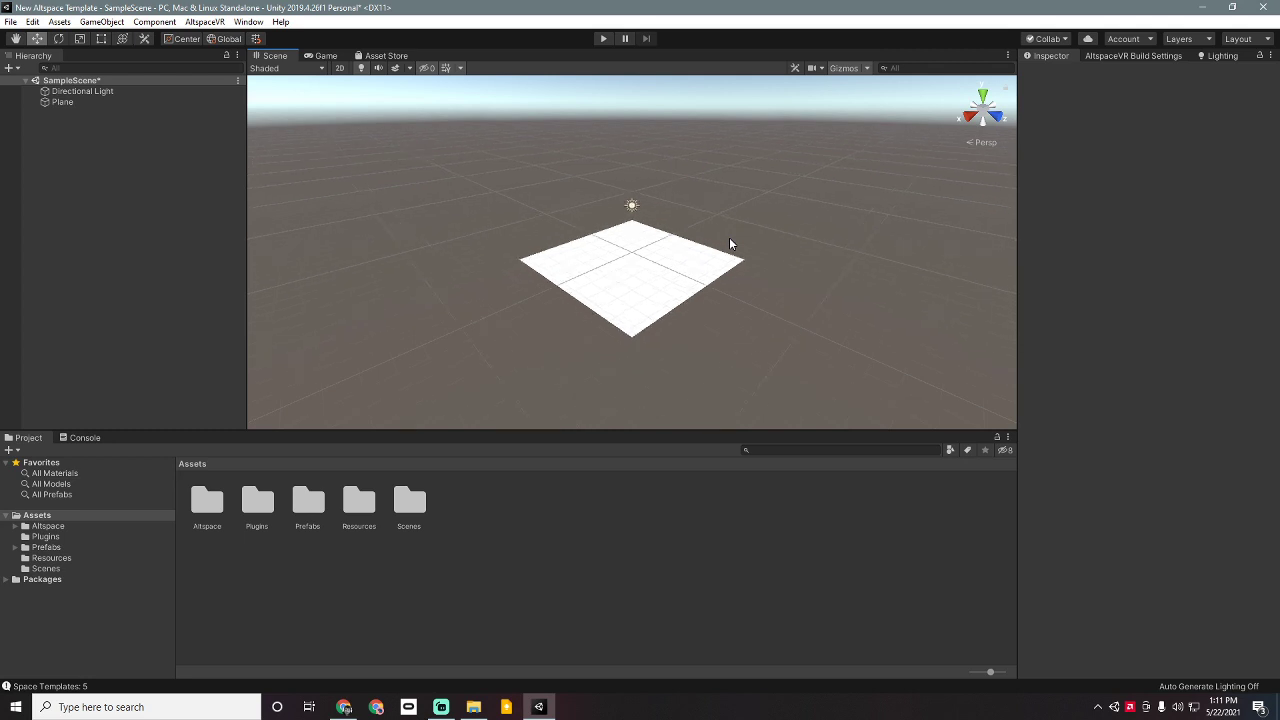
pyautogui.scroll(2, 730, 243)
pyautogui.click(643, 269)
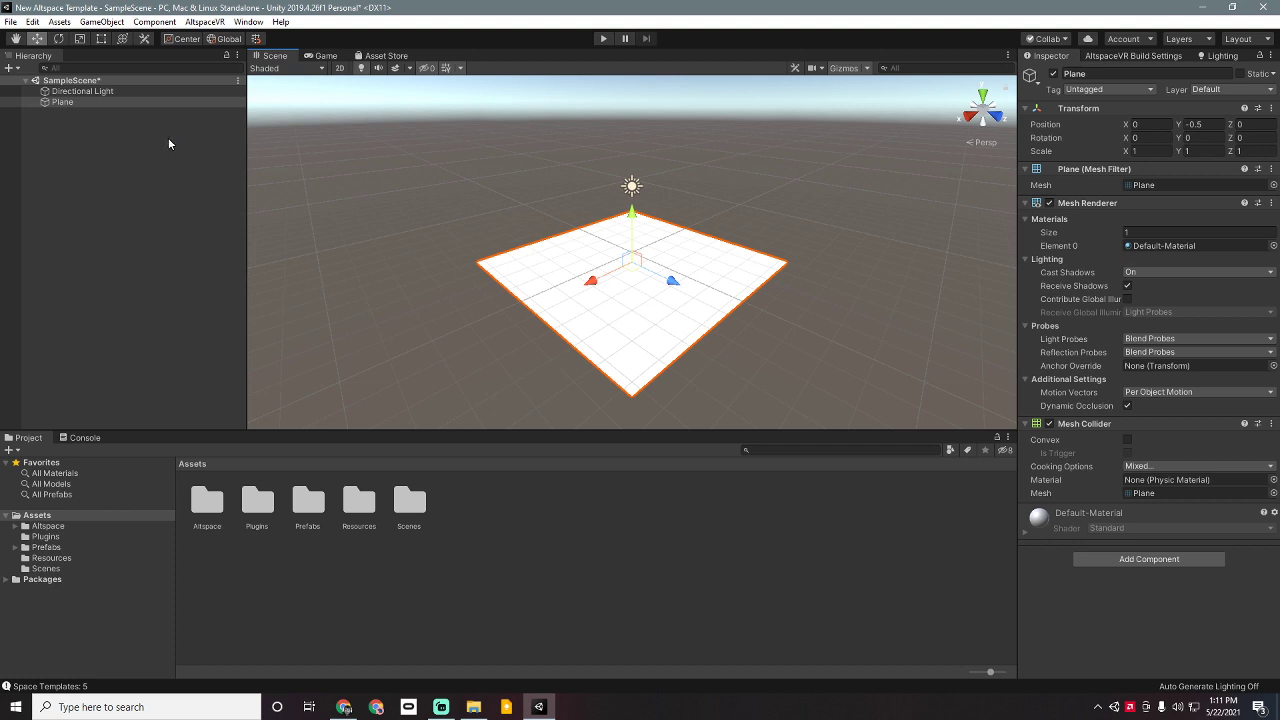
pyautogui.click(168, 137)
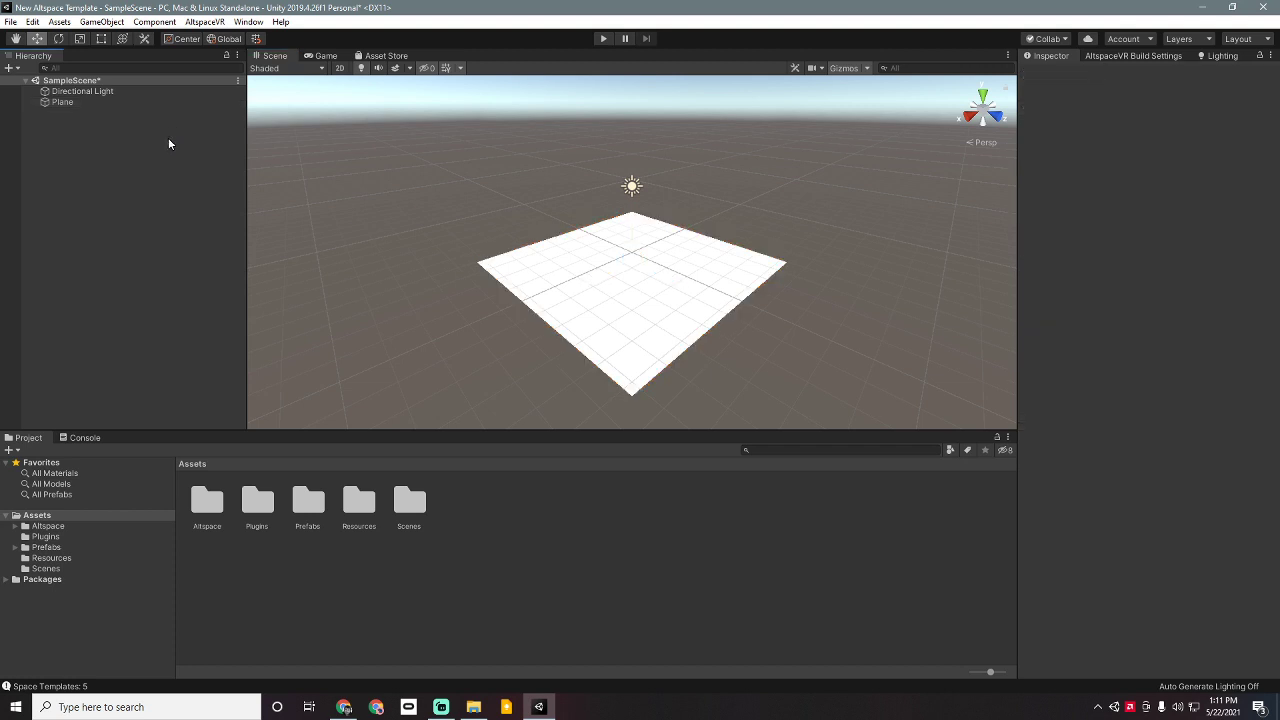
# Step: Add a Cube and confirm its X, Y and Z position are all 0
pyautogui.rightClick(100, 156)
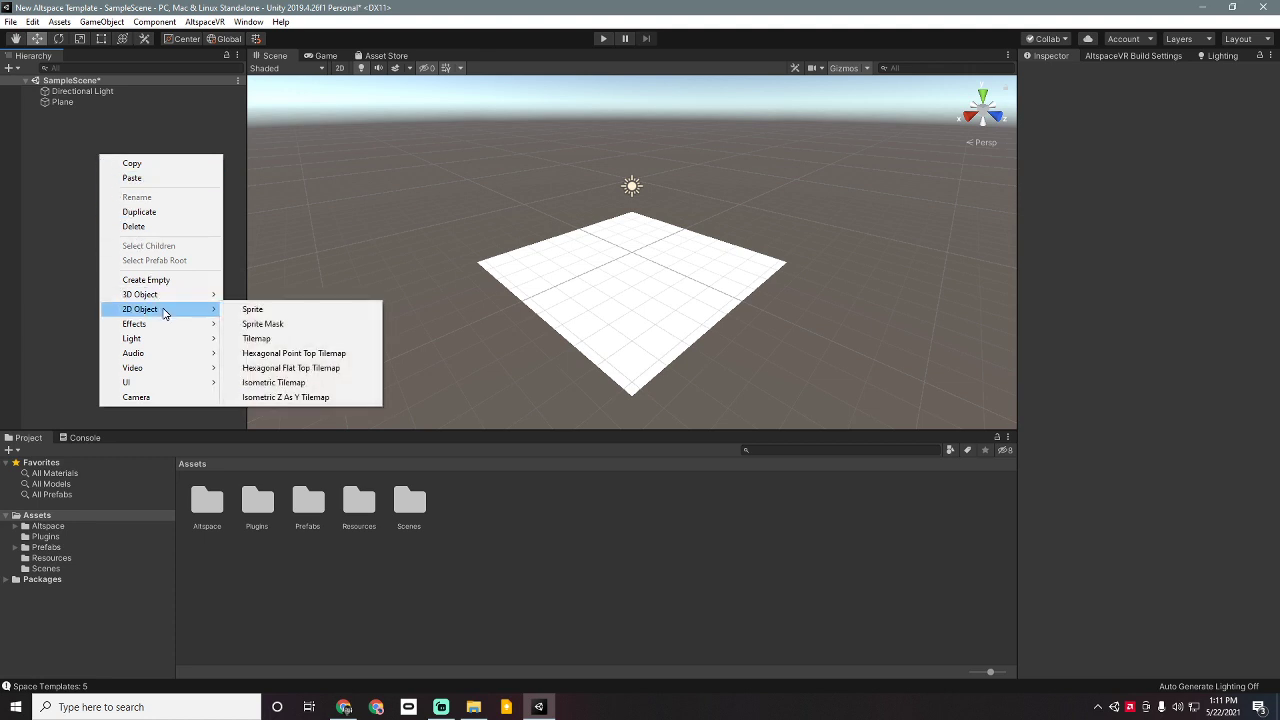
pyautogui.moveTo(183, 299)
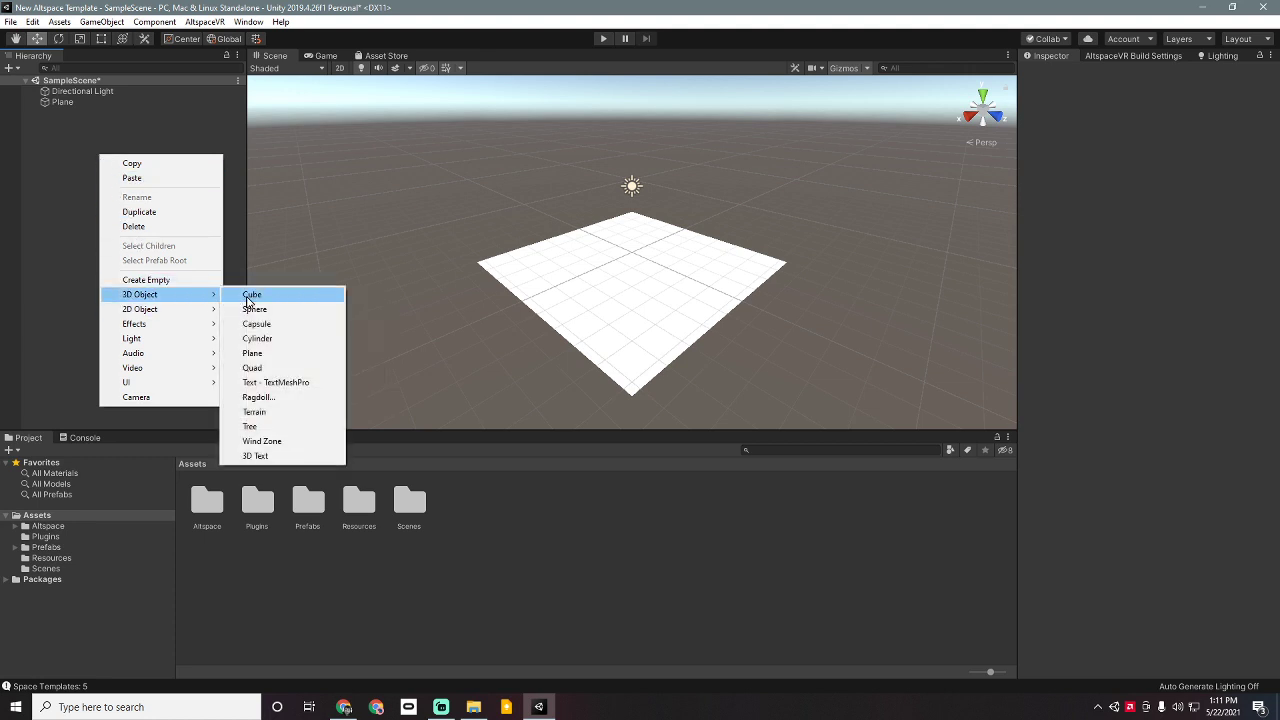
pyautogui.click(251, 294)
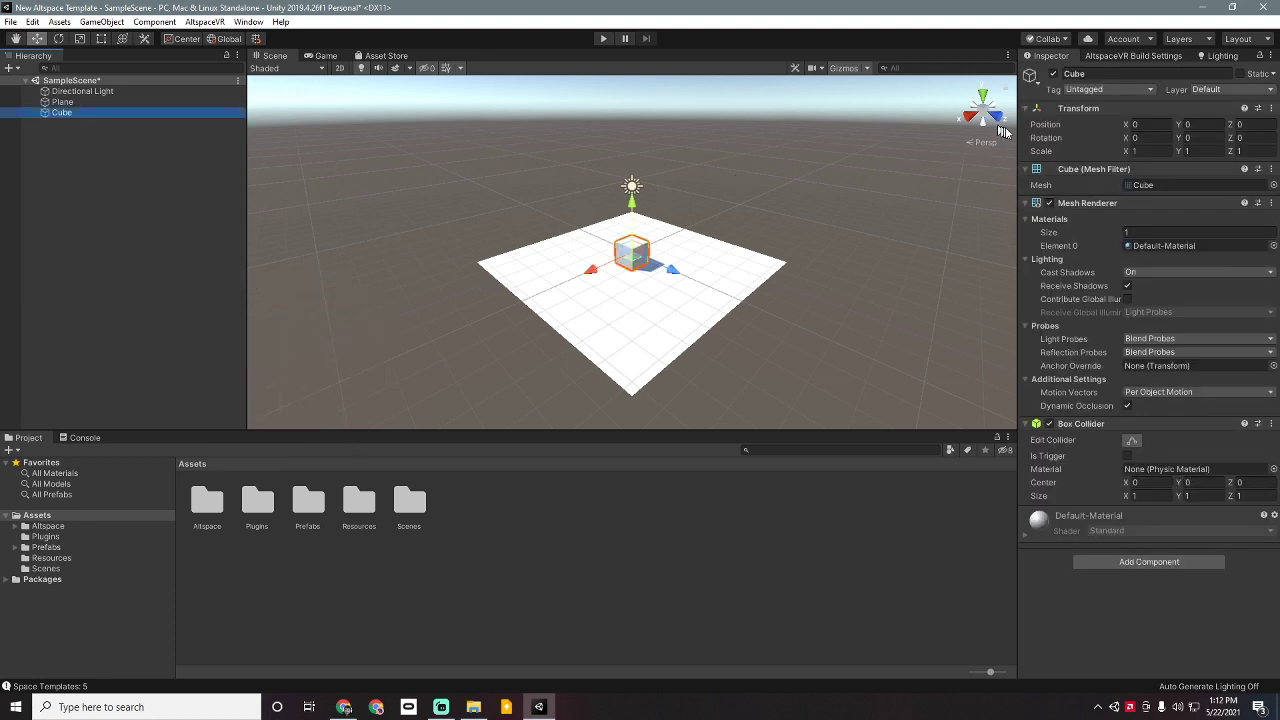
pyautogui.click(1160, 124)
pyautogui.press('Tab')
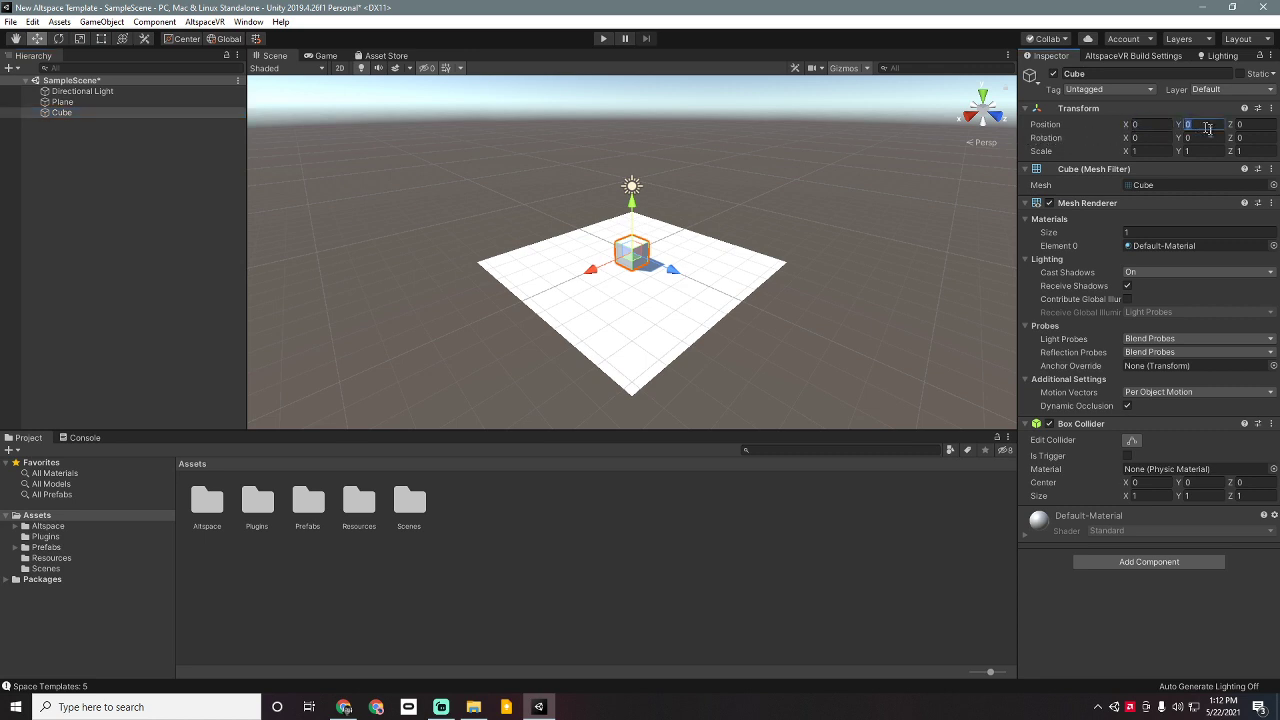
pyautogui.press('Tab')
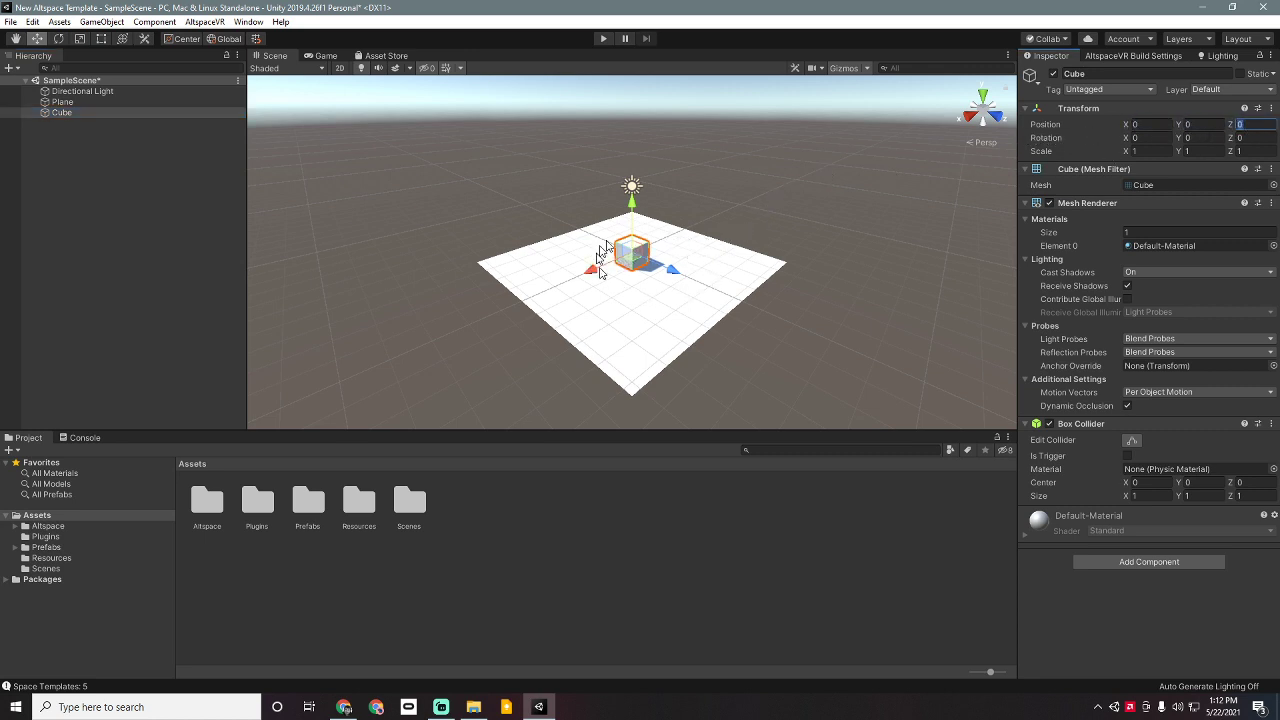
pyautogui.scroll(1, 659, 247)
pyautogui.scroll(3, 659, 247)
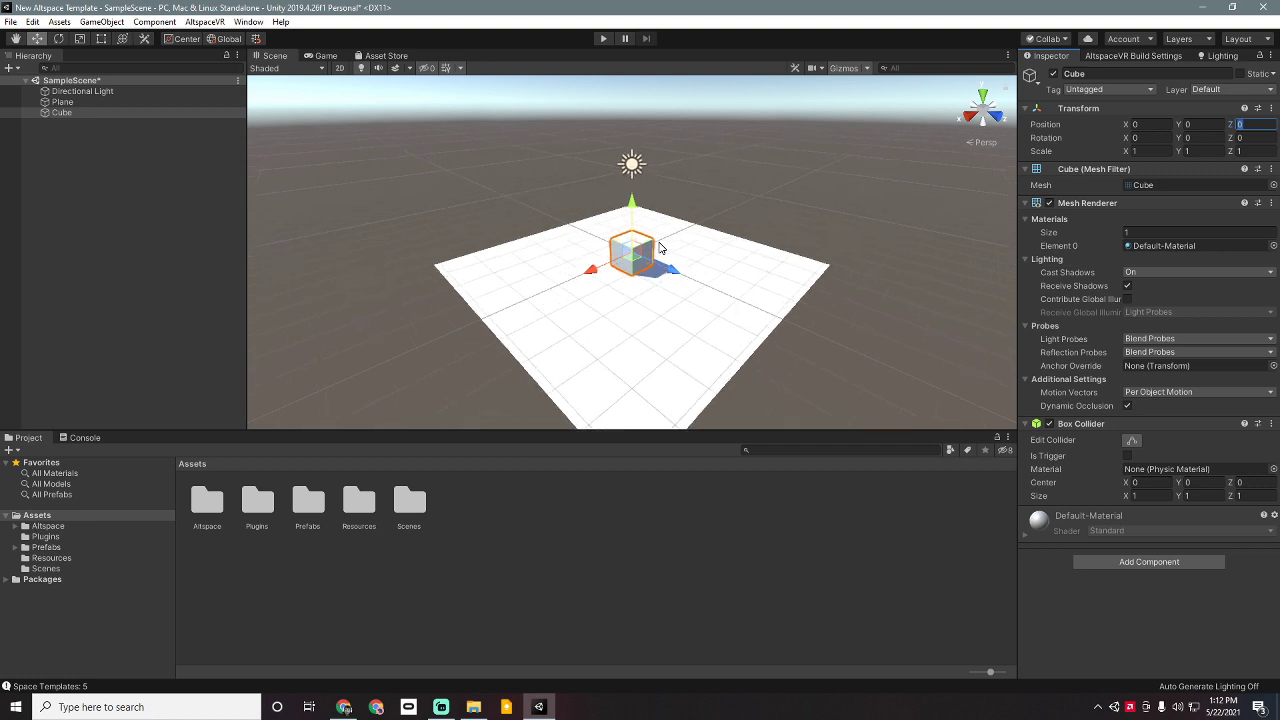
pyautogui.scroll(3, 659, 247)
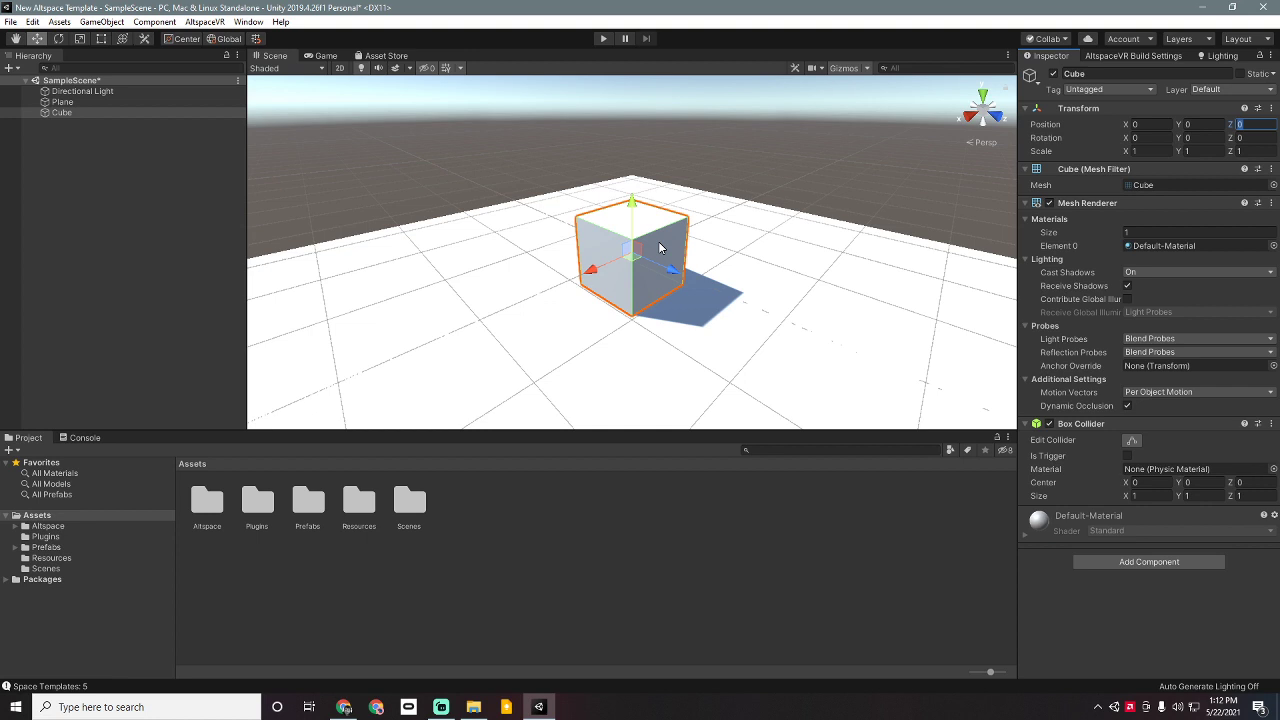
pyautogui.scroll(-5, 659, 247)
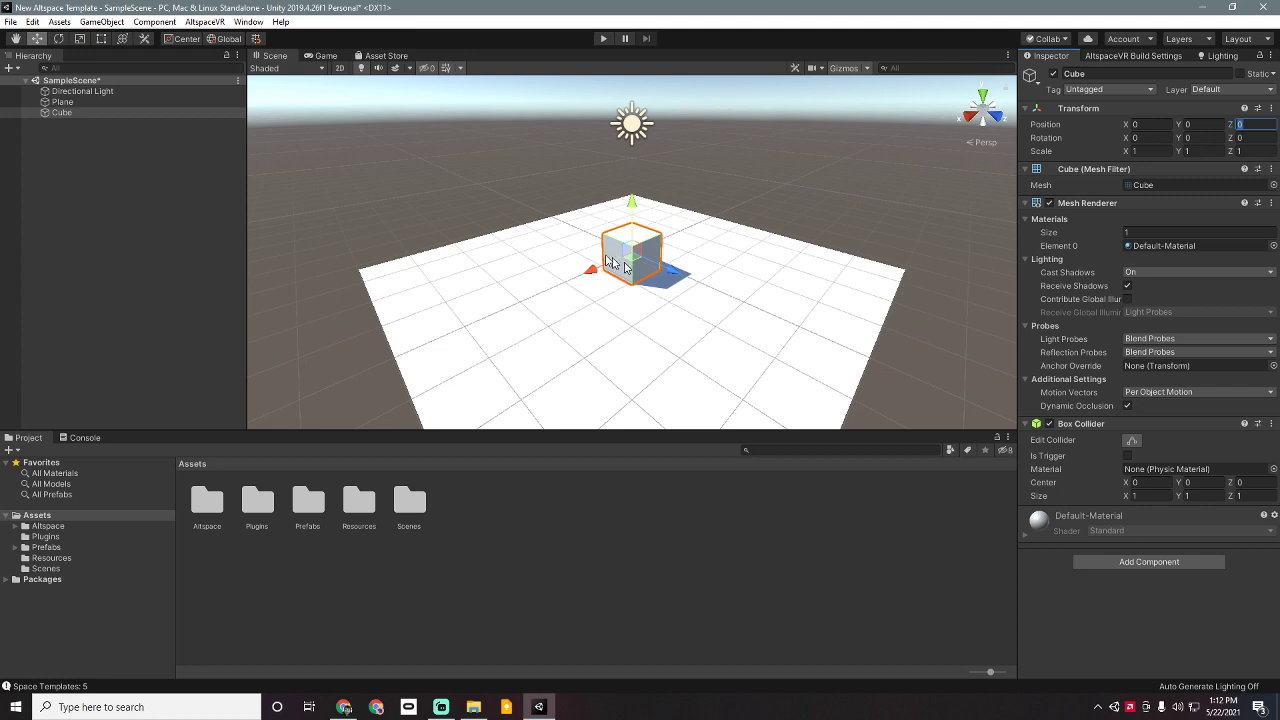
# Step: Set the Plane's Scale X and Scale Z to 10
pyautogui.click(104, 105)
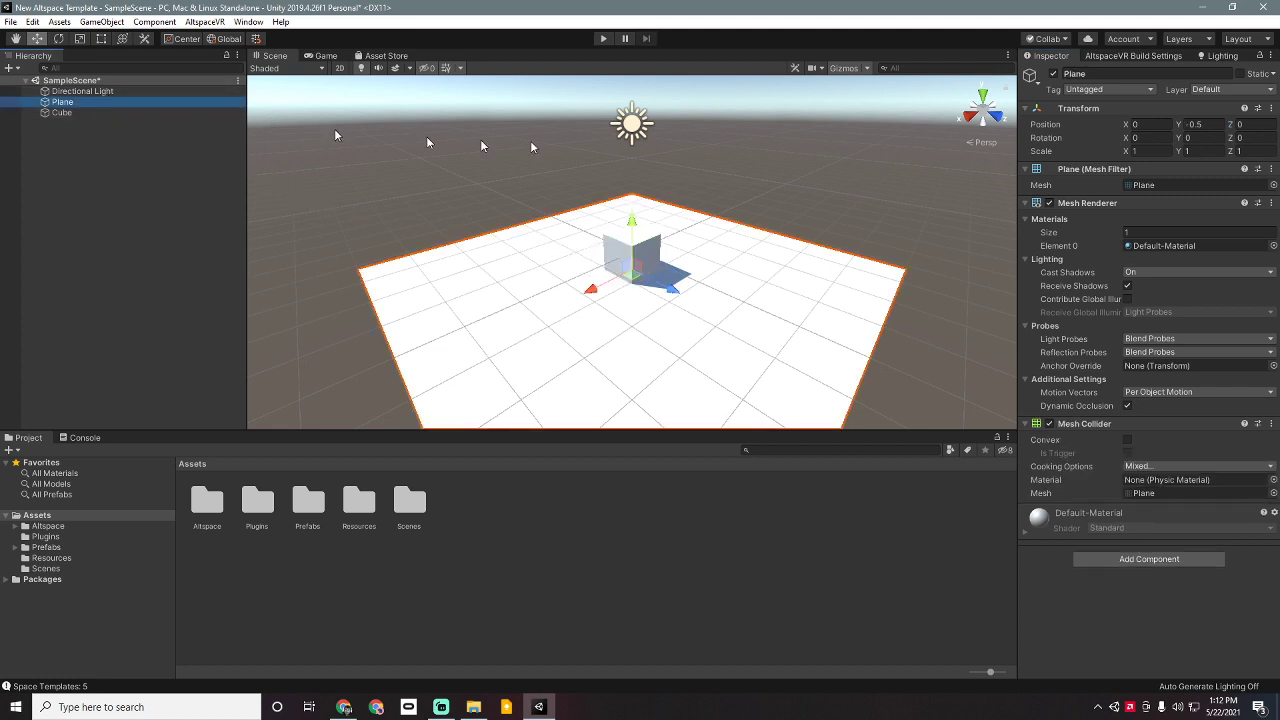
pyautogui.click(1128, 151)
pyautogui.write('10')
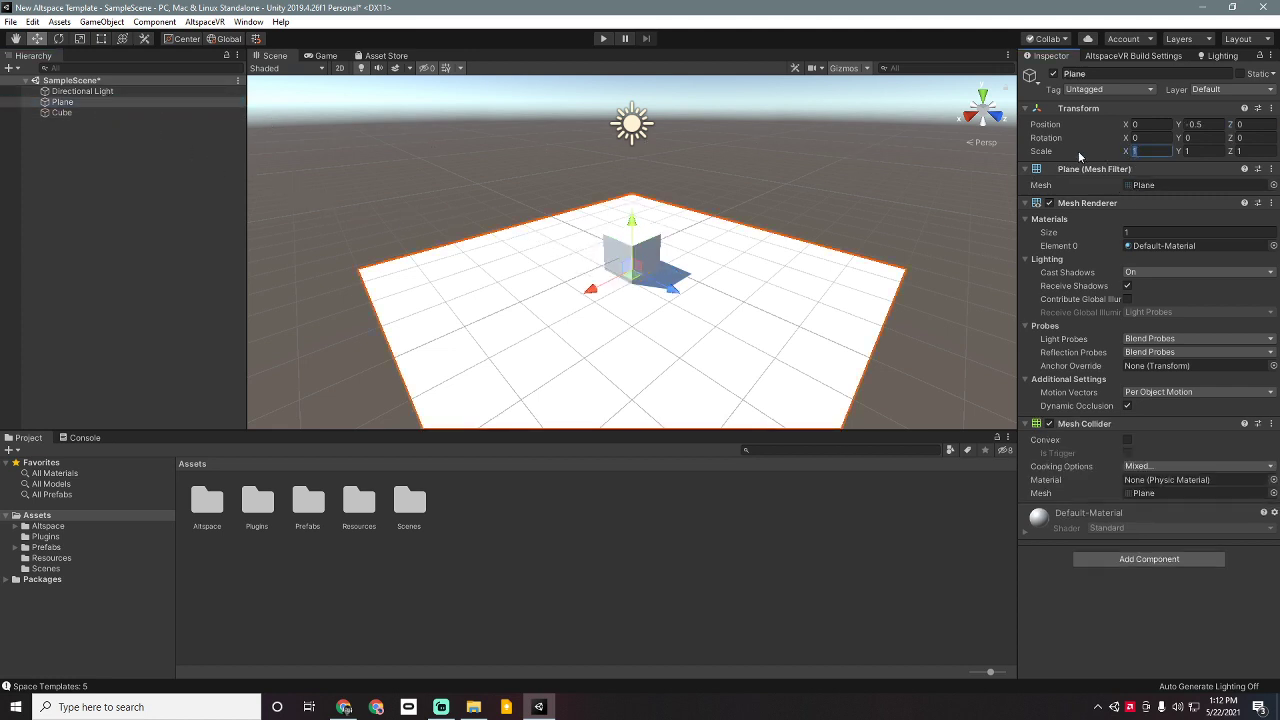
pyautogui.click(1238, 151)
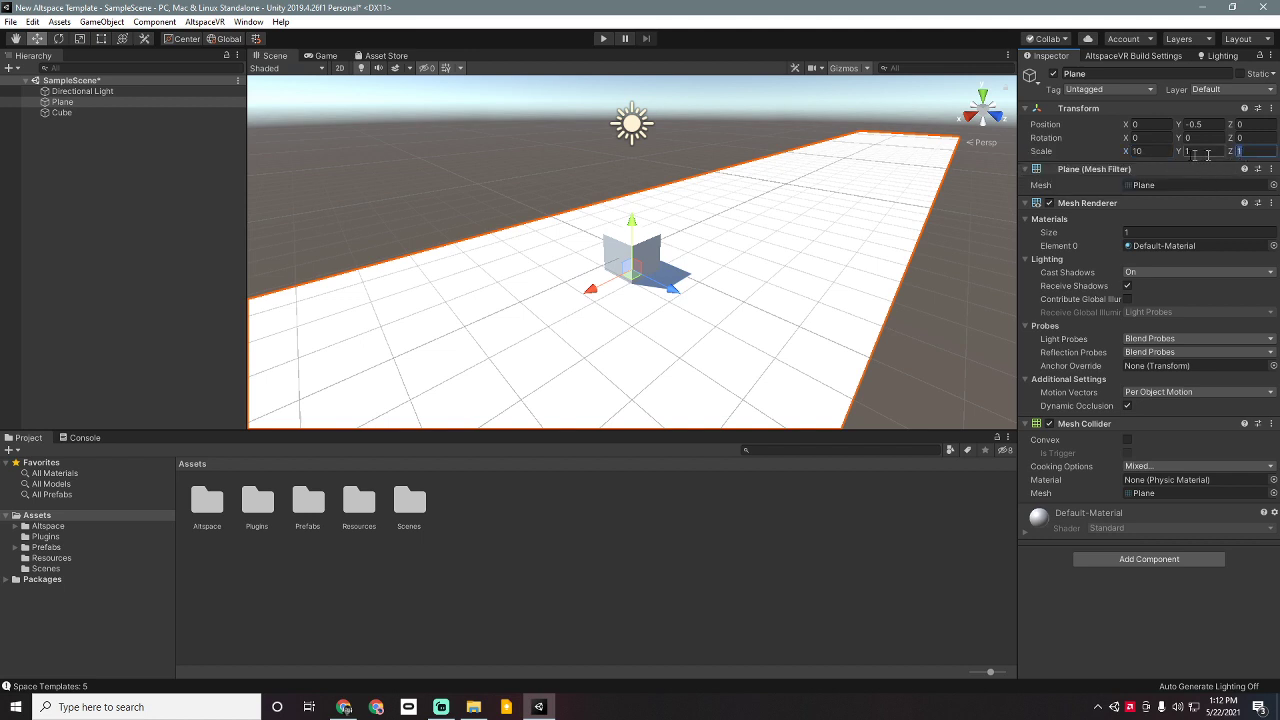
pyautogui.write('10')
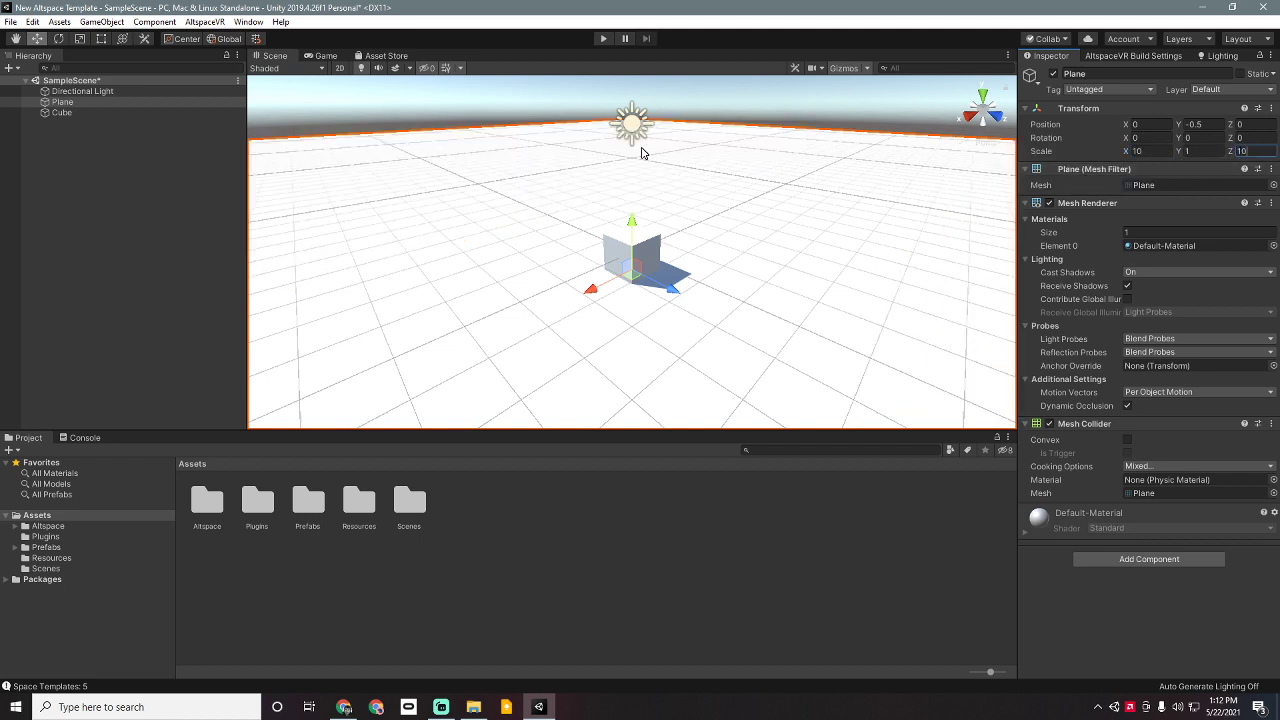
# Step: Inspect the Cube and the enlarged Plane in the scene
pyautogui.scroll(-1, 643, 151)
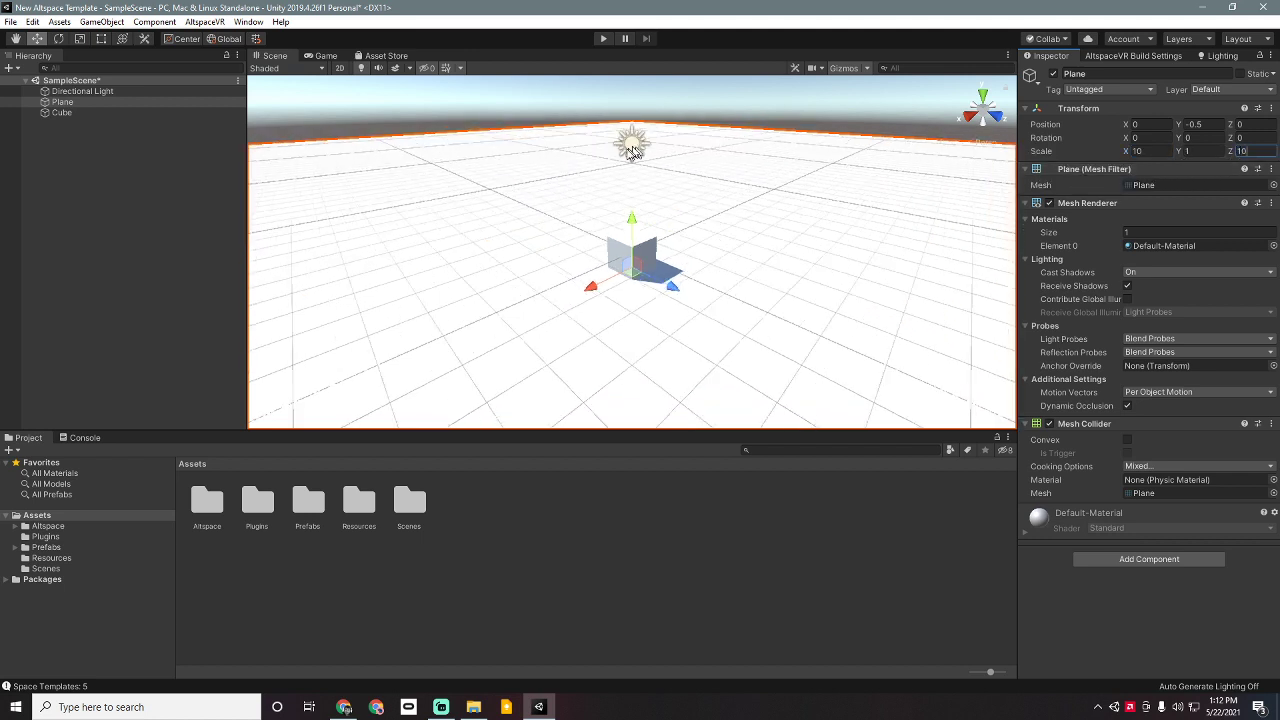
pyautogui.click(634, 250)
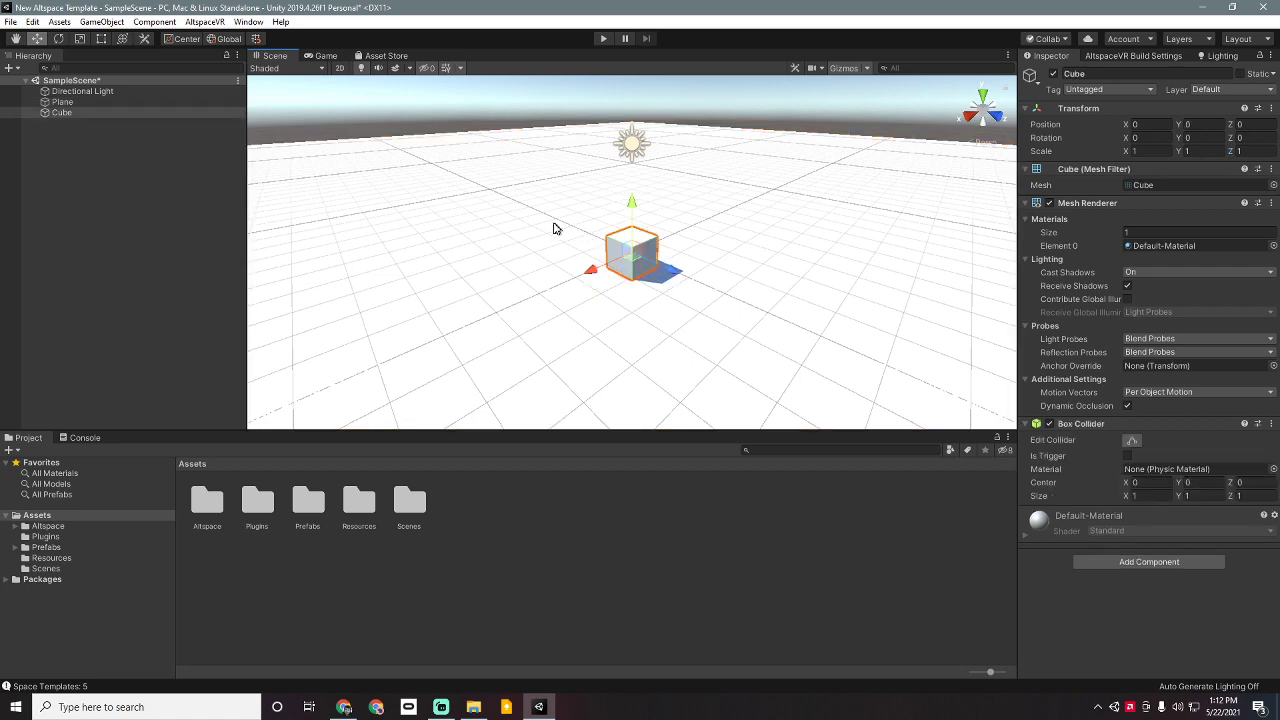
pyautogui.scroll(-4, 449, 232)
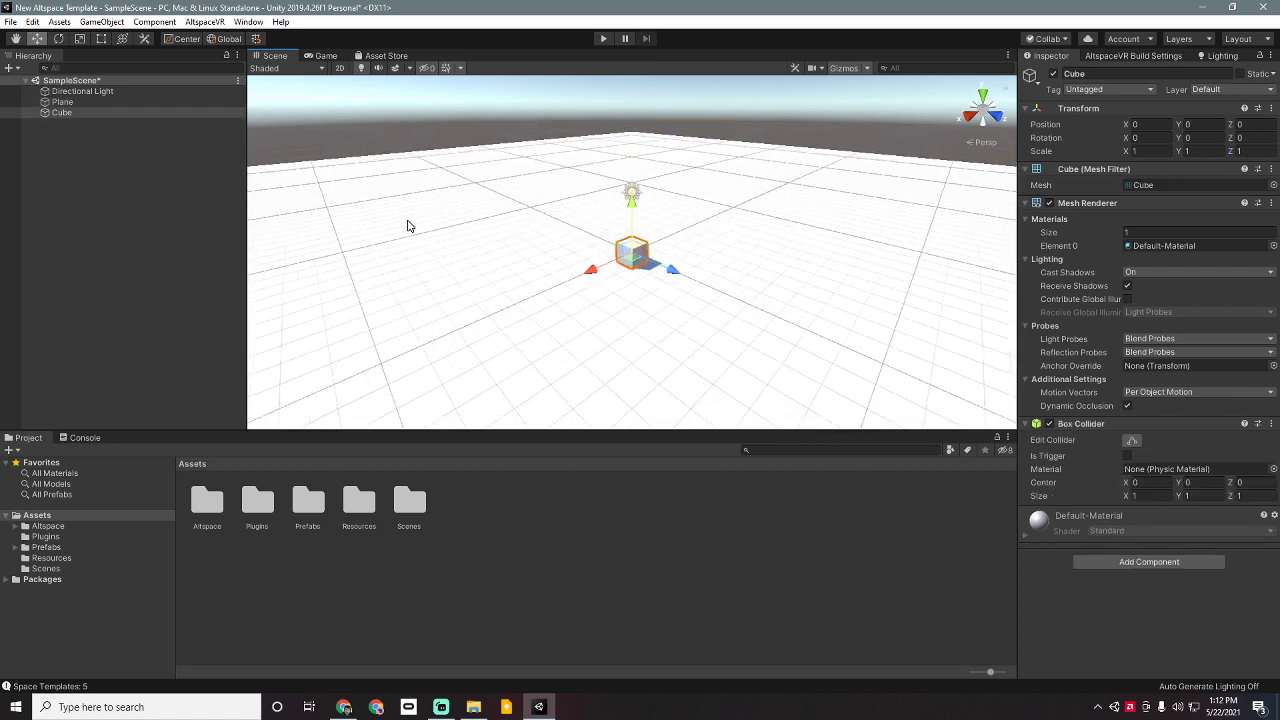
pyautogui.scroll(-2, 408, 226)
pyautogui.click(431, 232)
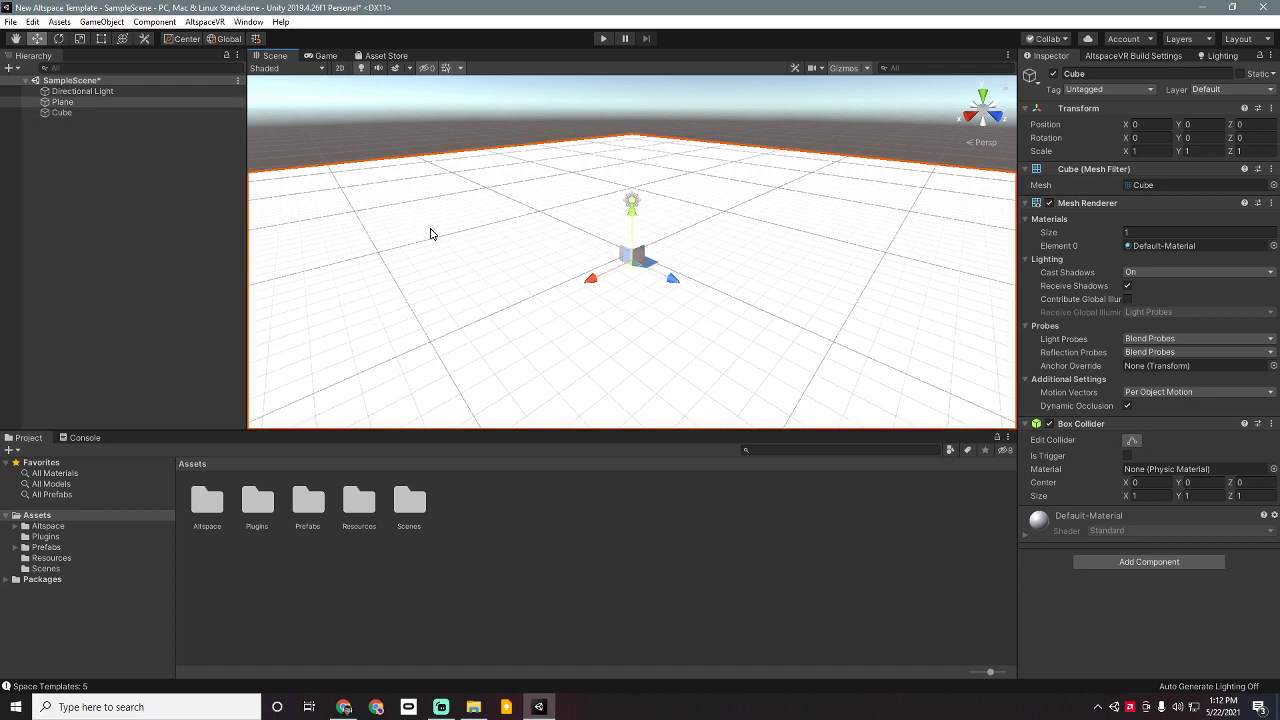
pyautogui.scroll(-2, 431, 233)
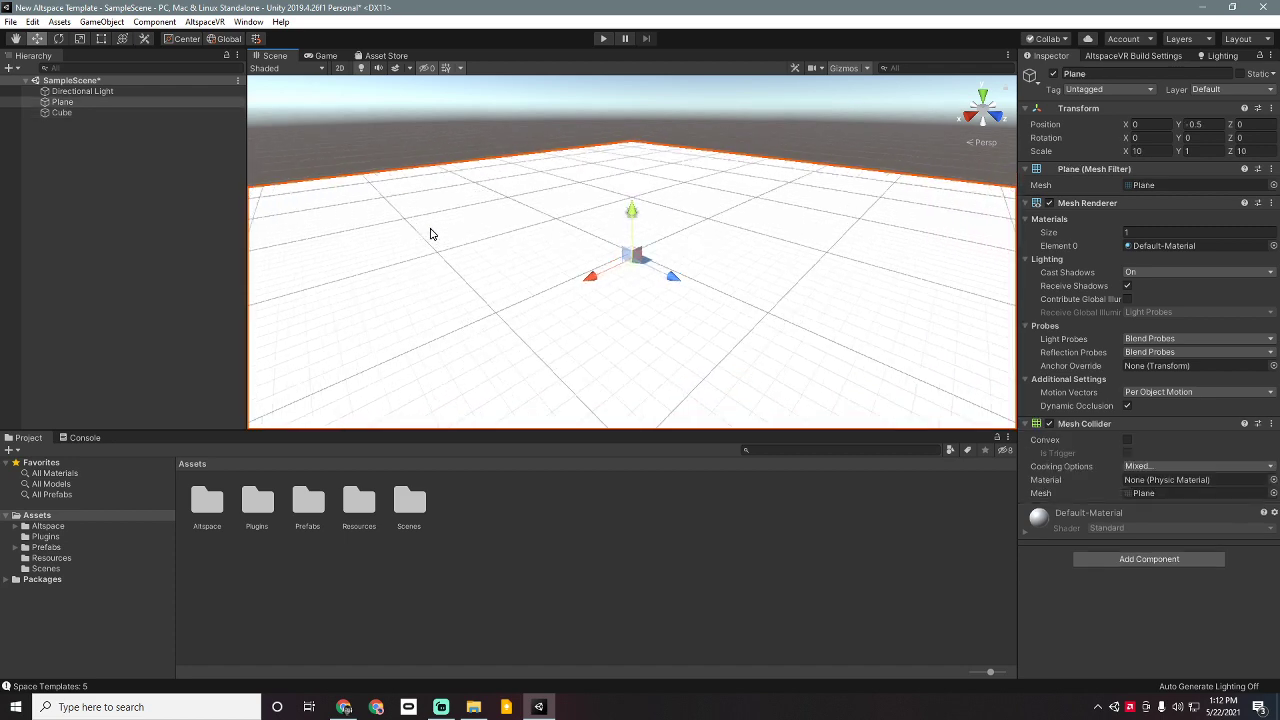
pyautogui.scroll(-3, 431, 233)
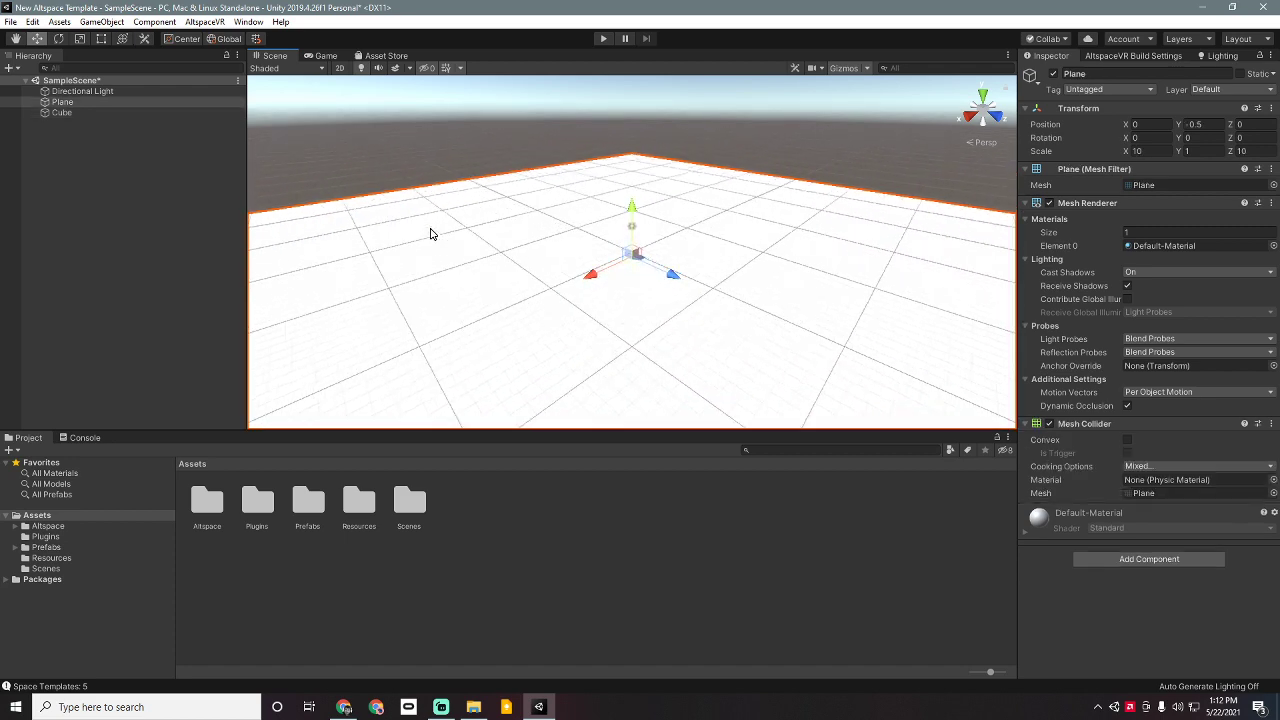
pyautogui.scroll(-1, 431, 233)
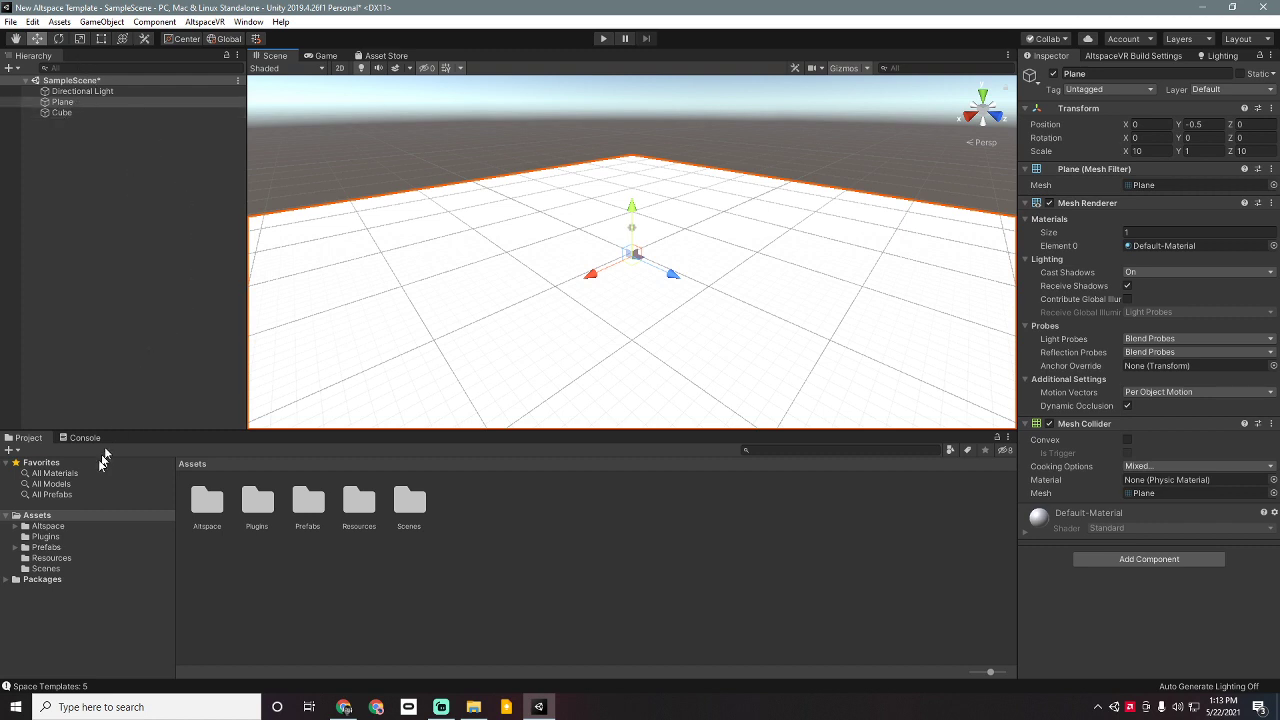
pyautogui.click(58, 475)
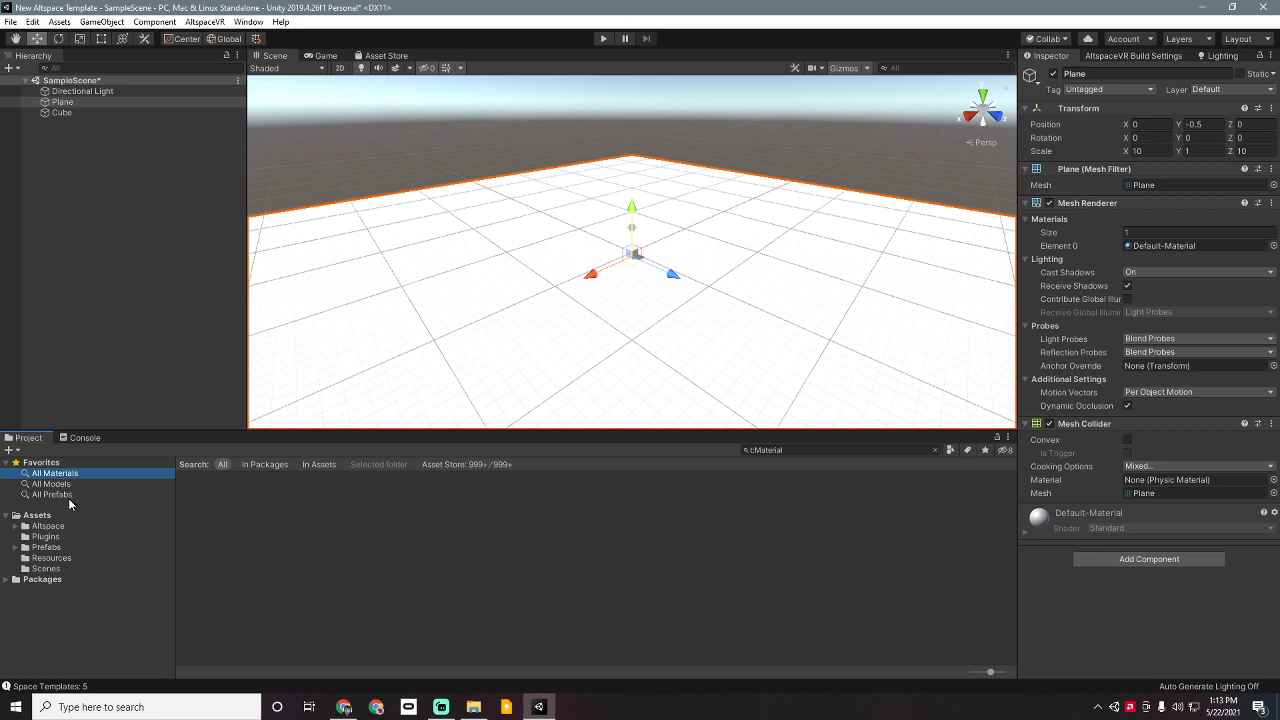
pyautogui.click(73, 495)
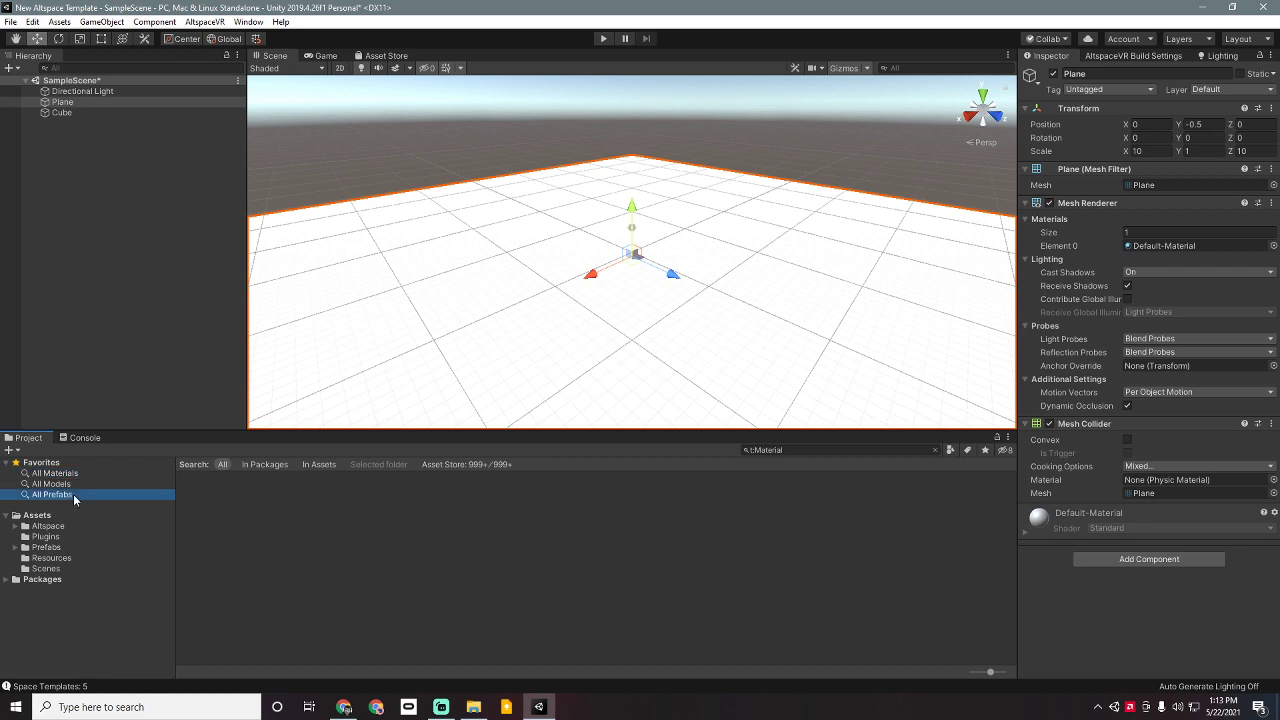
pyautogui.click(82, 485)
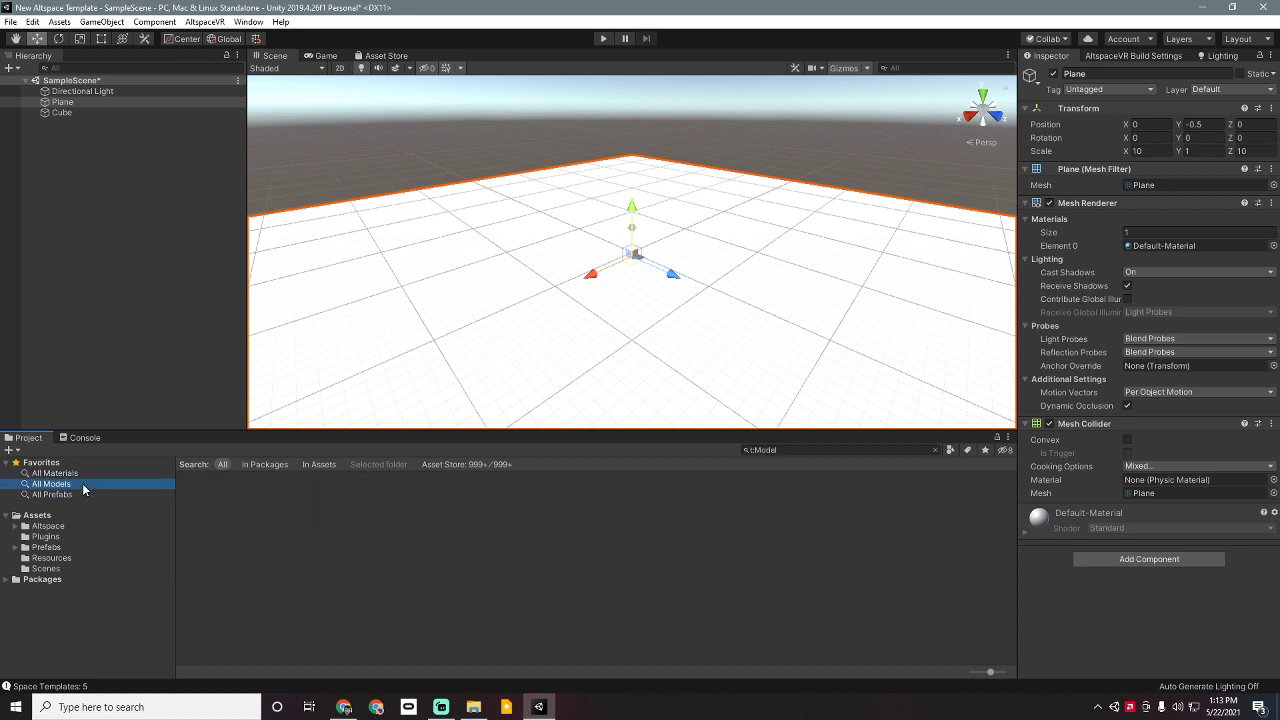
pyautogui.click(91, 473)
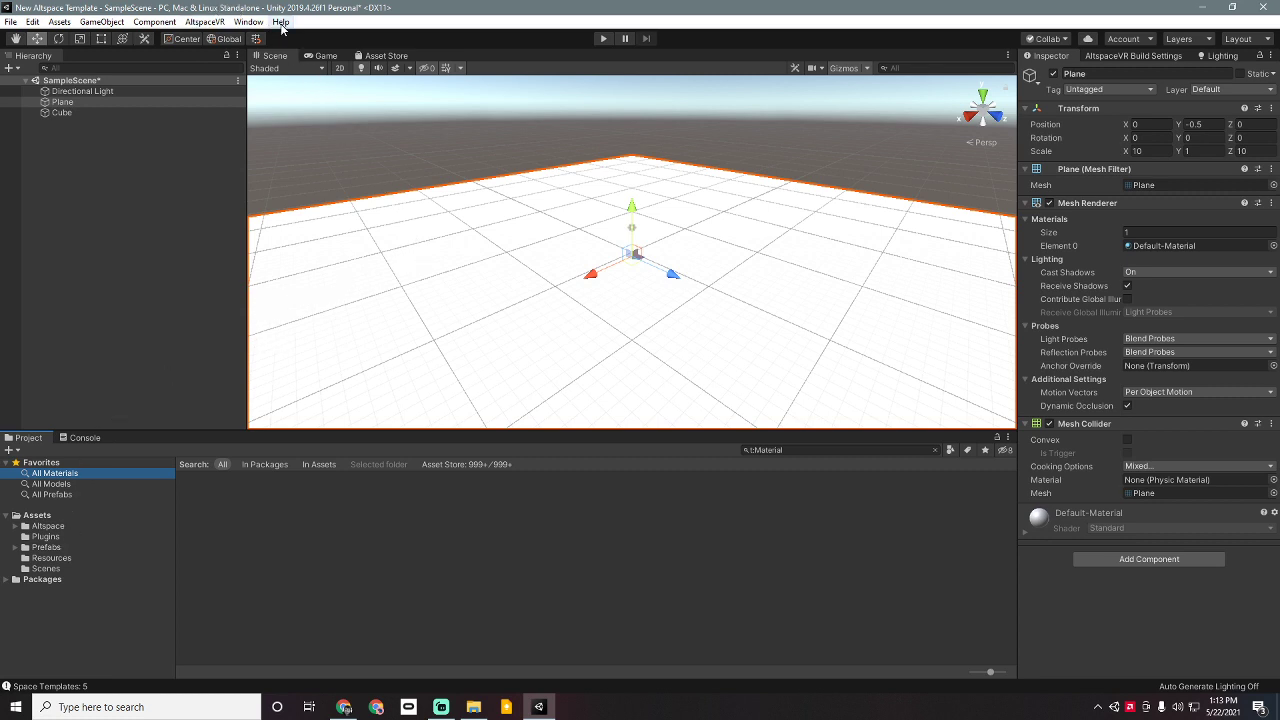
# Step: Find ProBuilder in Package Manager by searching 'pro' with preview packages shown
pyautogui.click(250, 23)
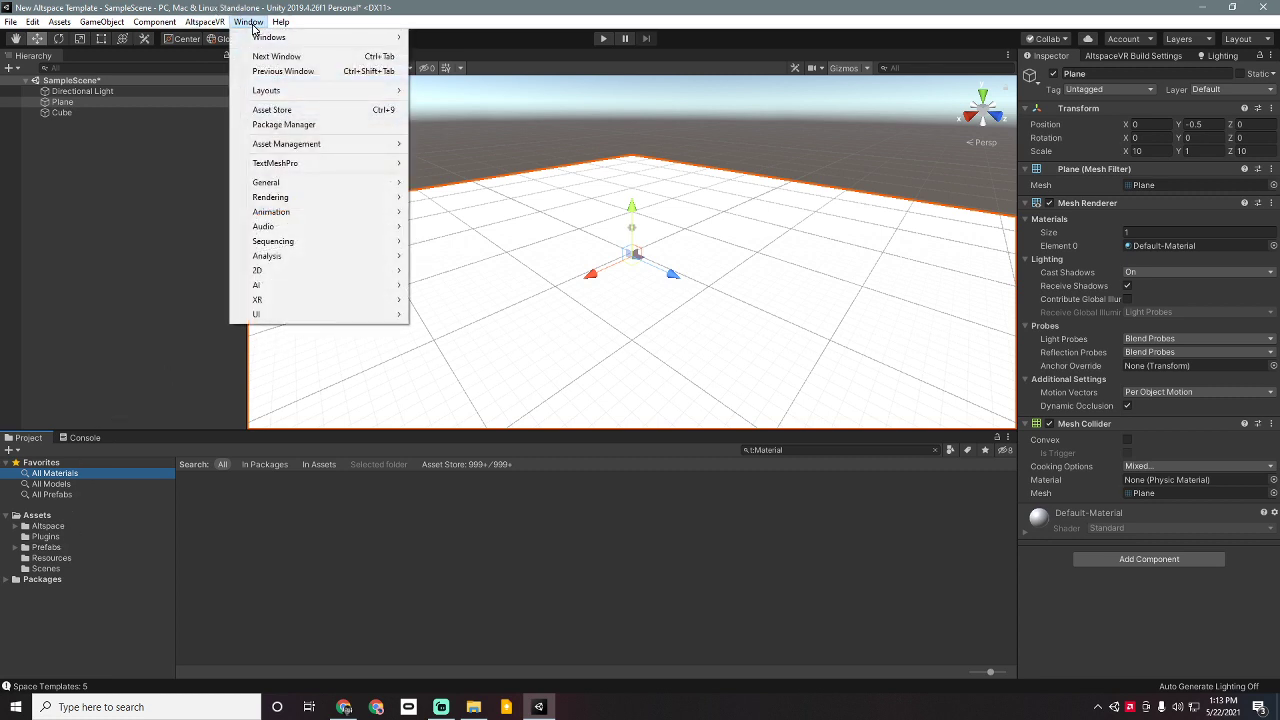
pyautogui.click(270, 124)
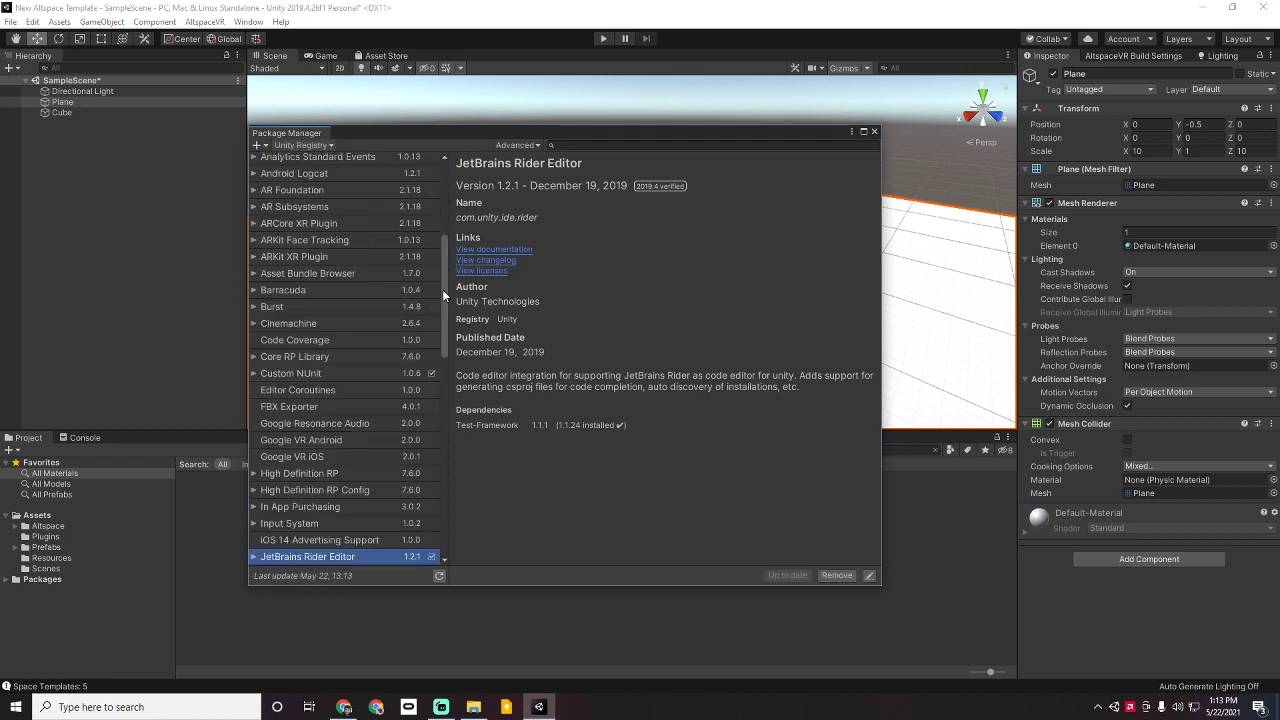
pyautogui.moveTo(443, 289); pyautogui.dragTo(443, 198)
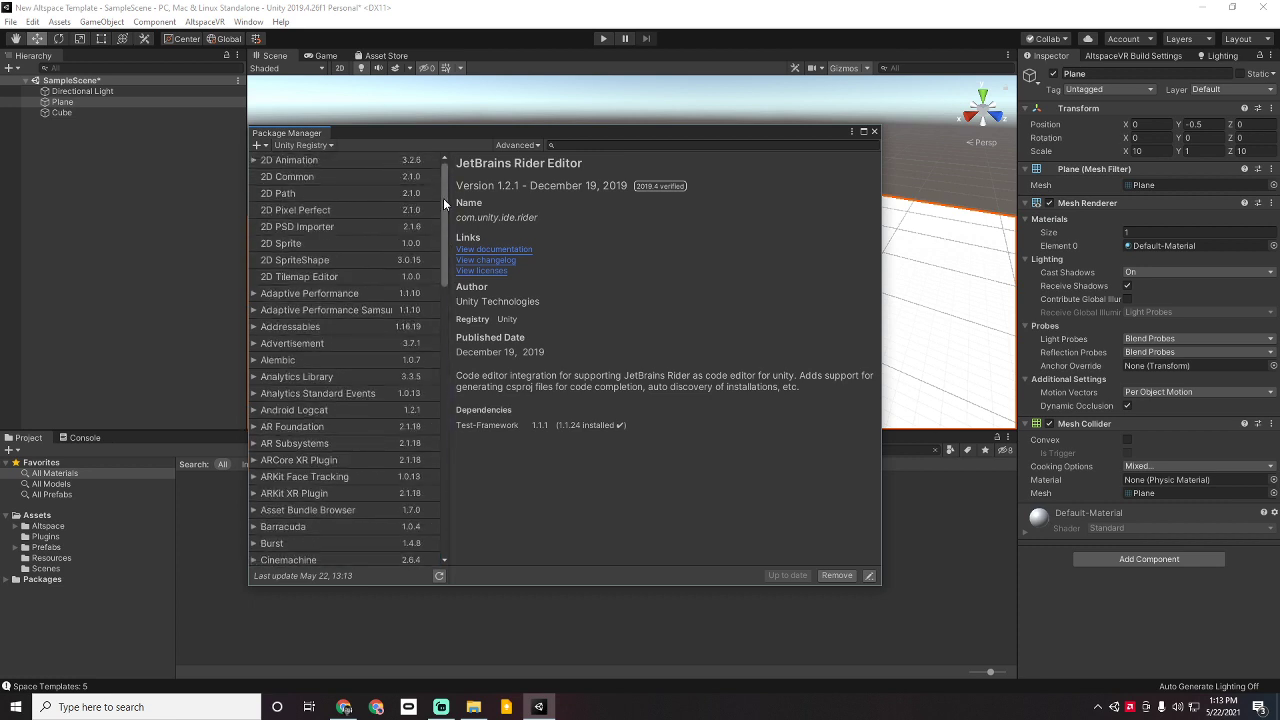
pyautogui.click(580, 145)
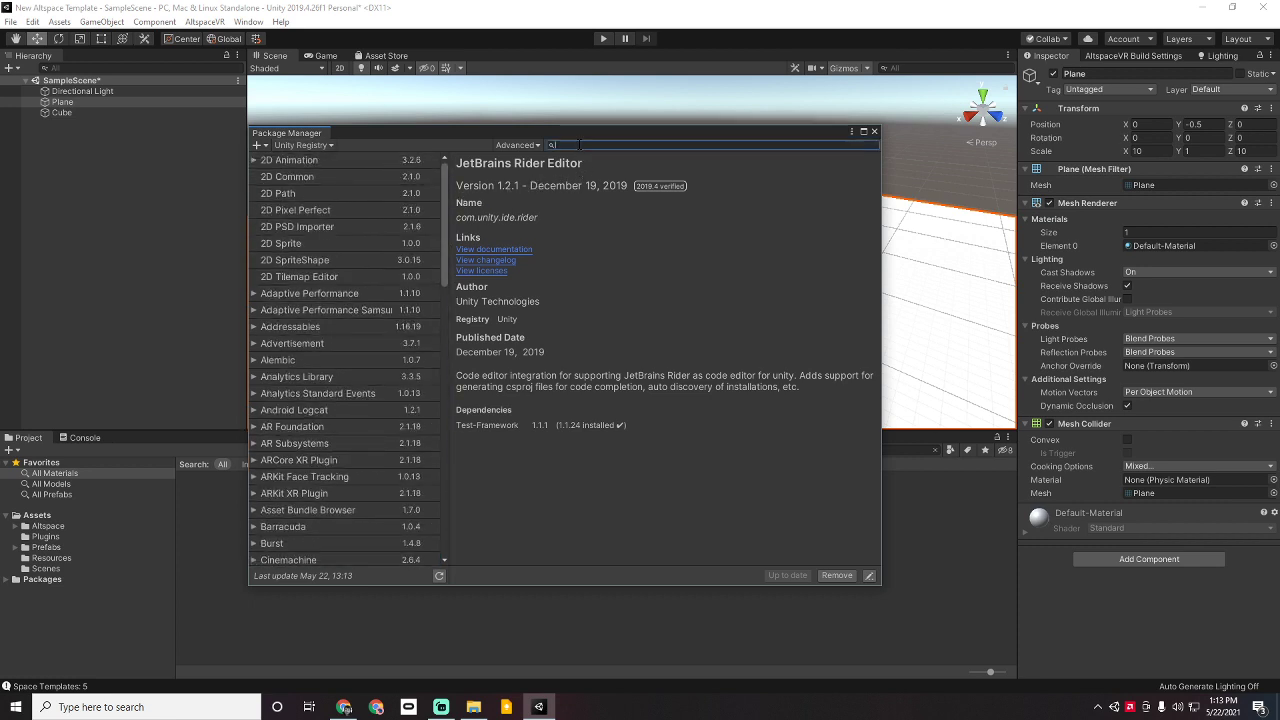
pyautogui.write('pro')
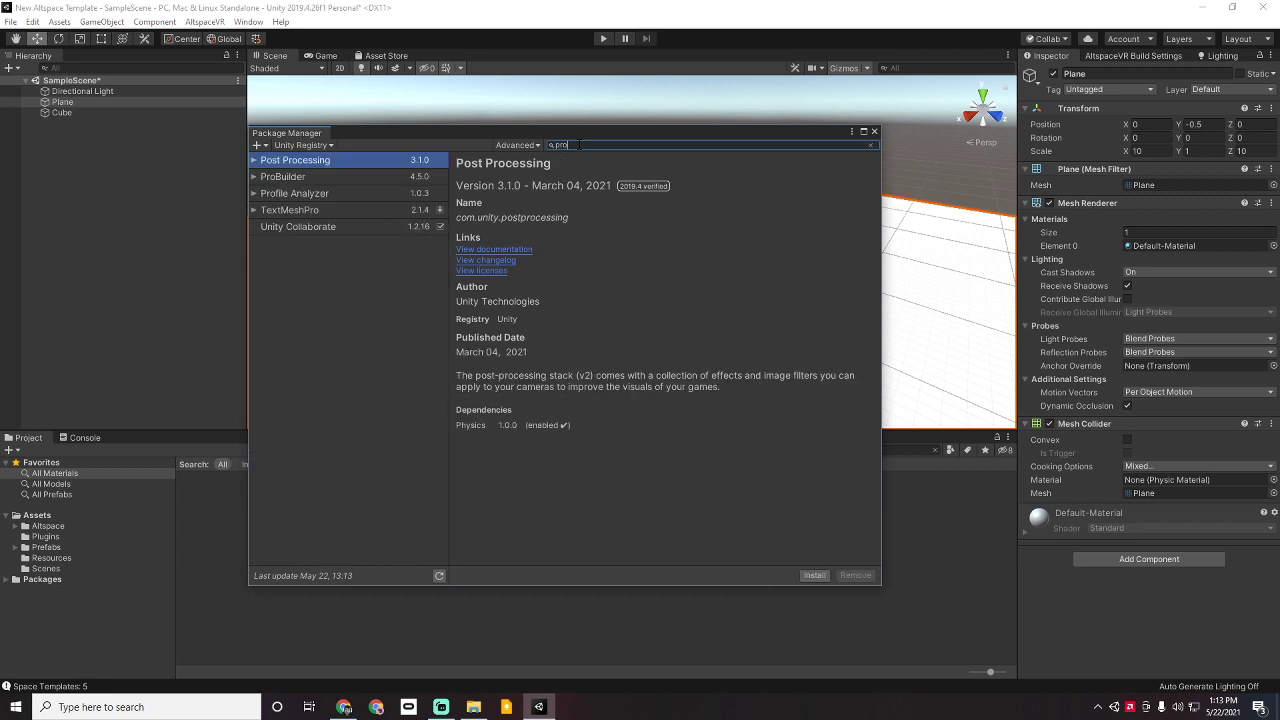
pyautogui.click(520, 145)
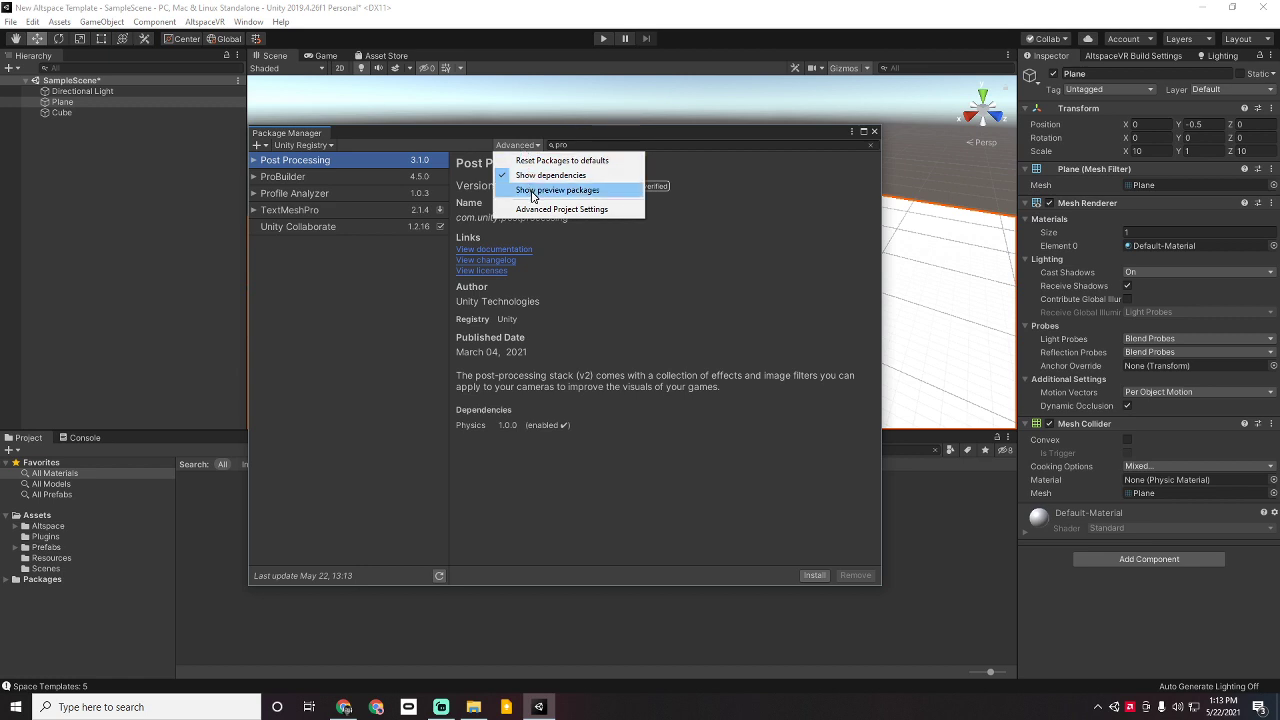
pyautogui.click(531, 192)
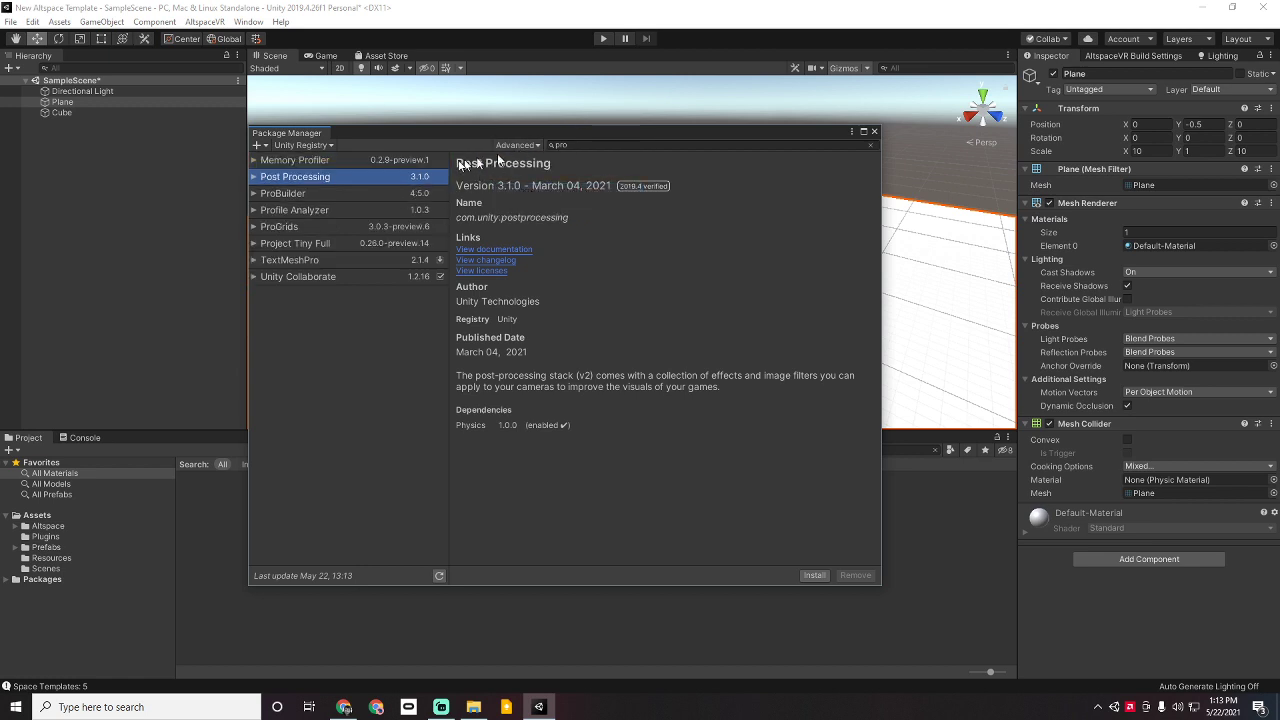
pyautogui.click(281, 198)
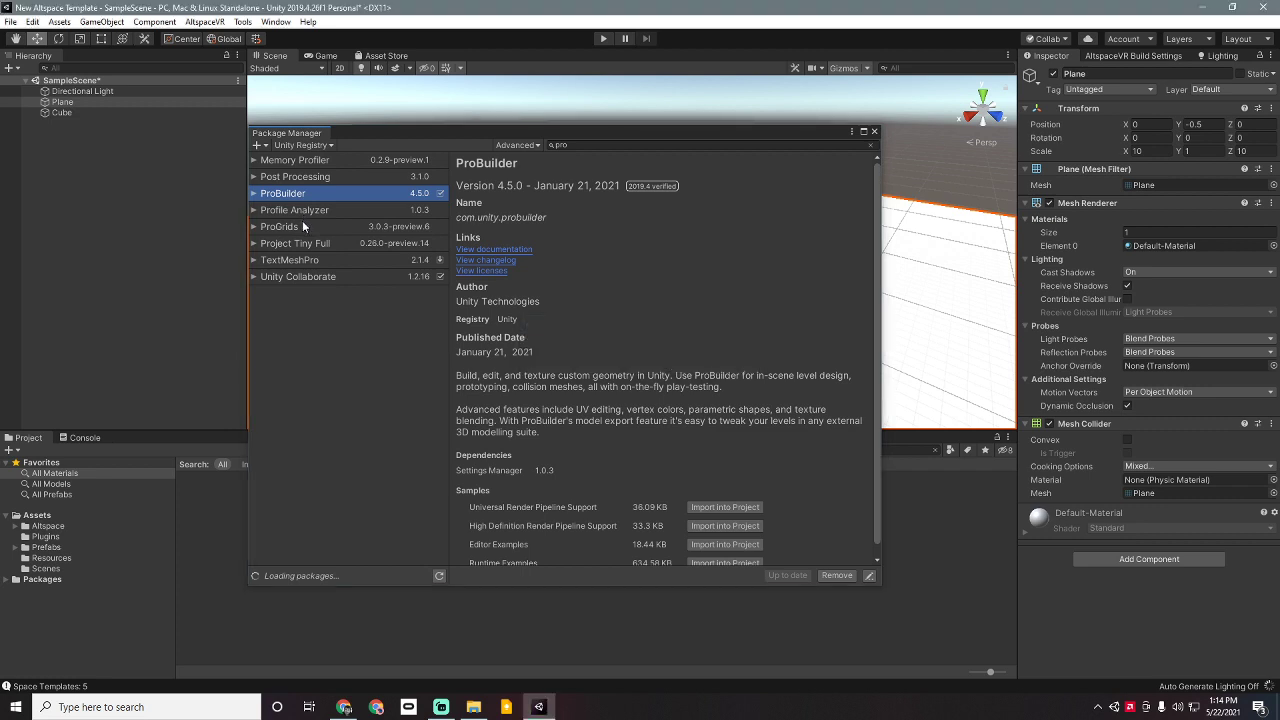
# Step: Install the ProGrids 3.0.3-preview.6 package from the package list
pyautogui.click(304, 226)
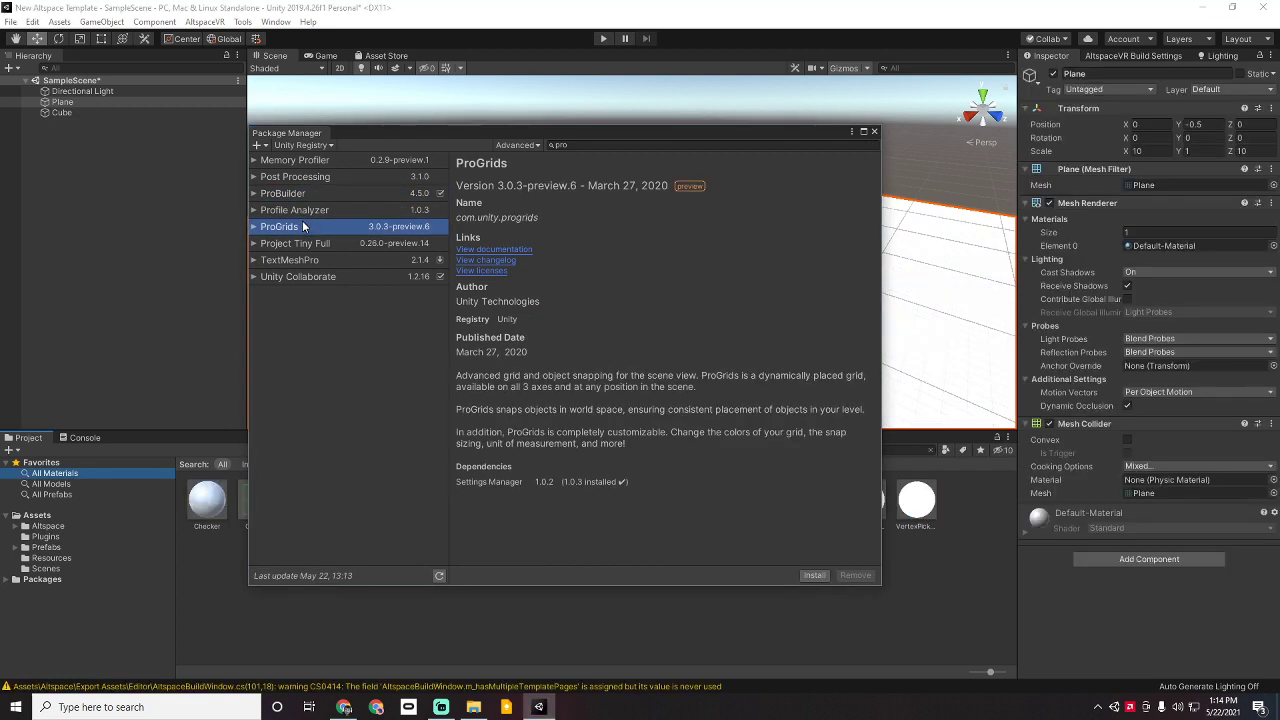
pyautogui.click(309, 194)
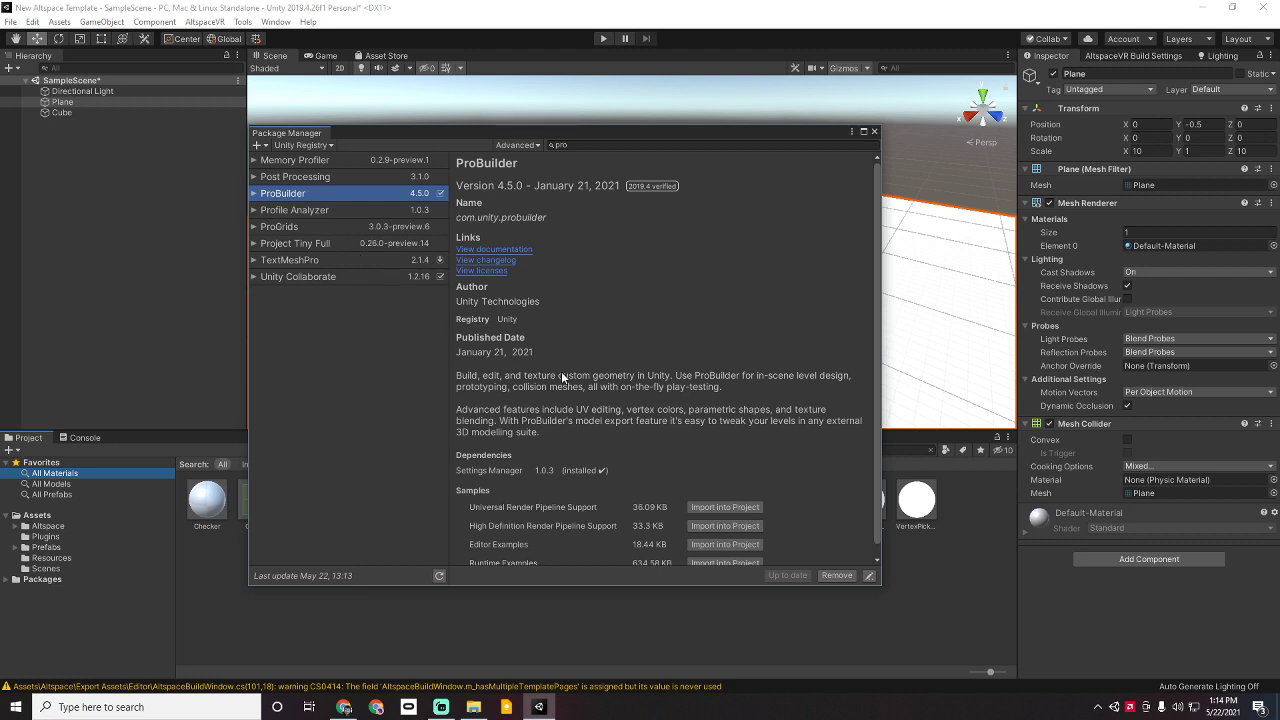
pyautogui.scroll(-1, 561, 373)
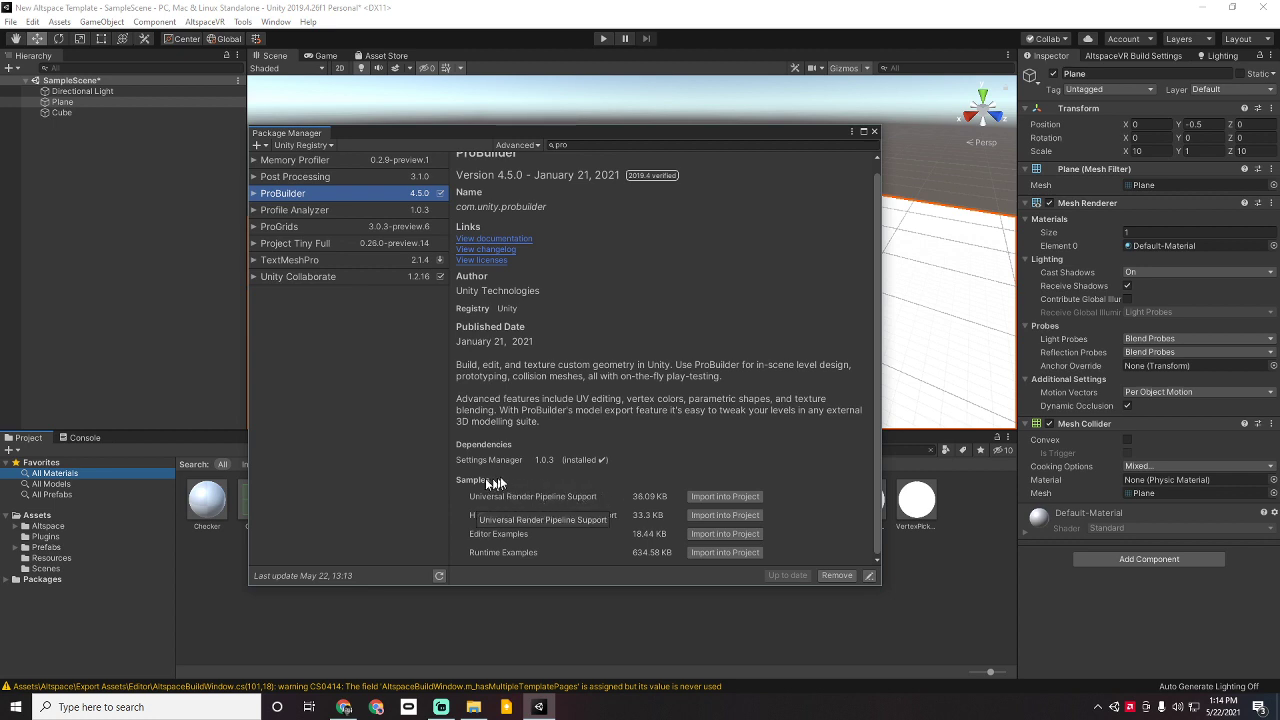
pyautogui.click(290, 226)
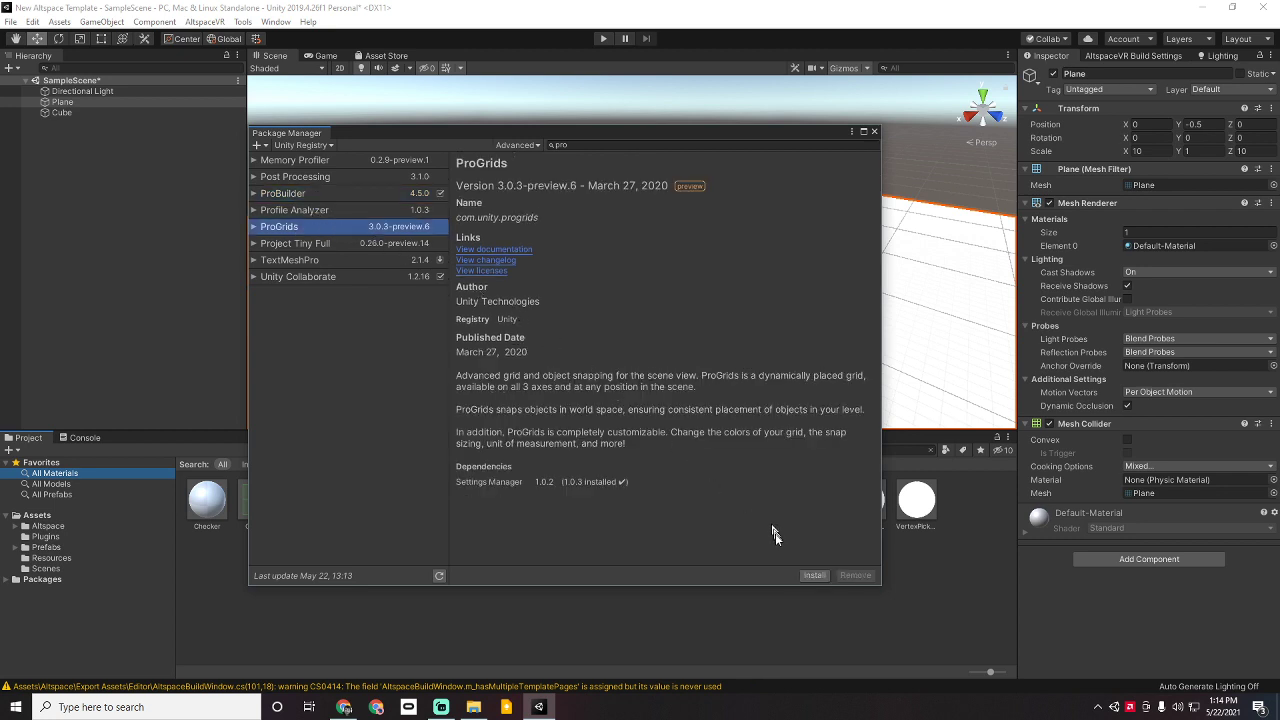
pyautogui.click(816, 576)
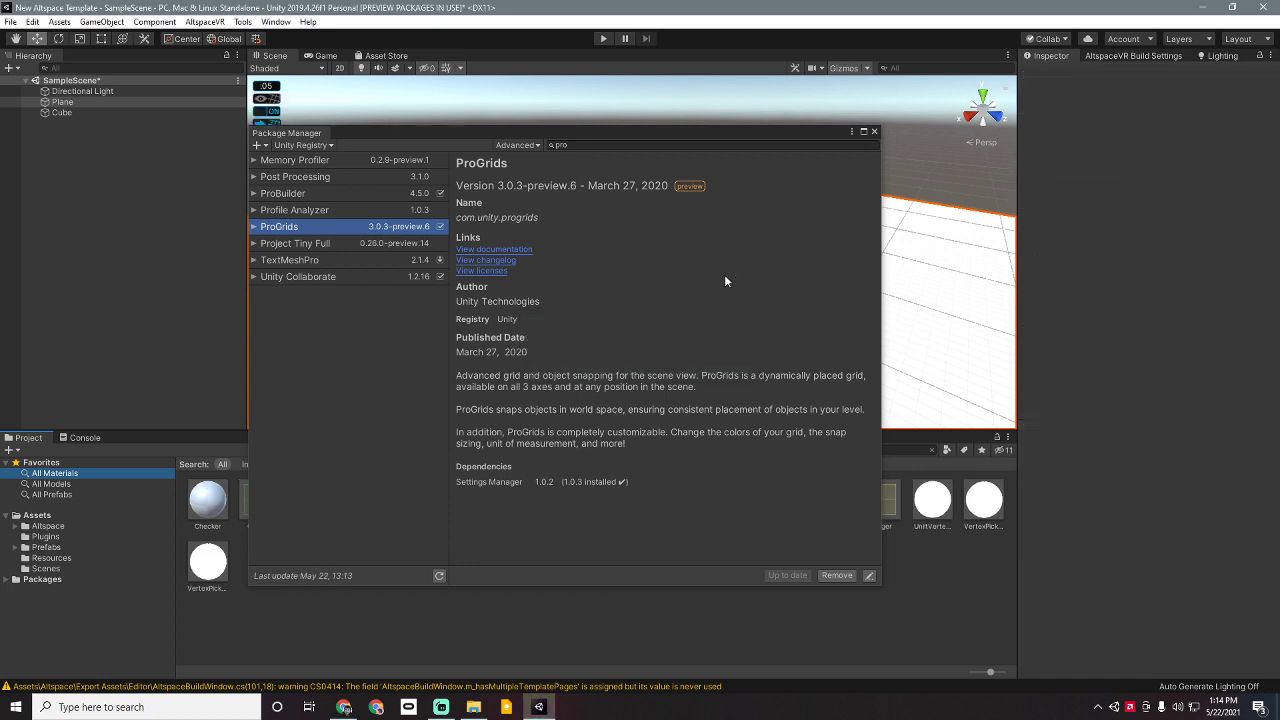
# Step: Close Package Manager and turn on ProGrids snapping and grid lines
pyautogui.click(873, 132)
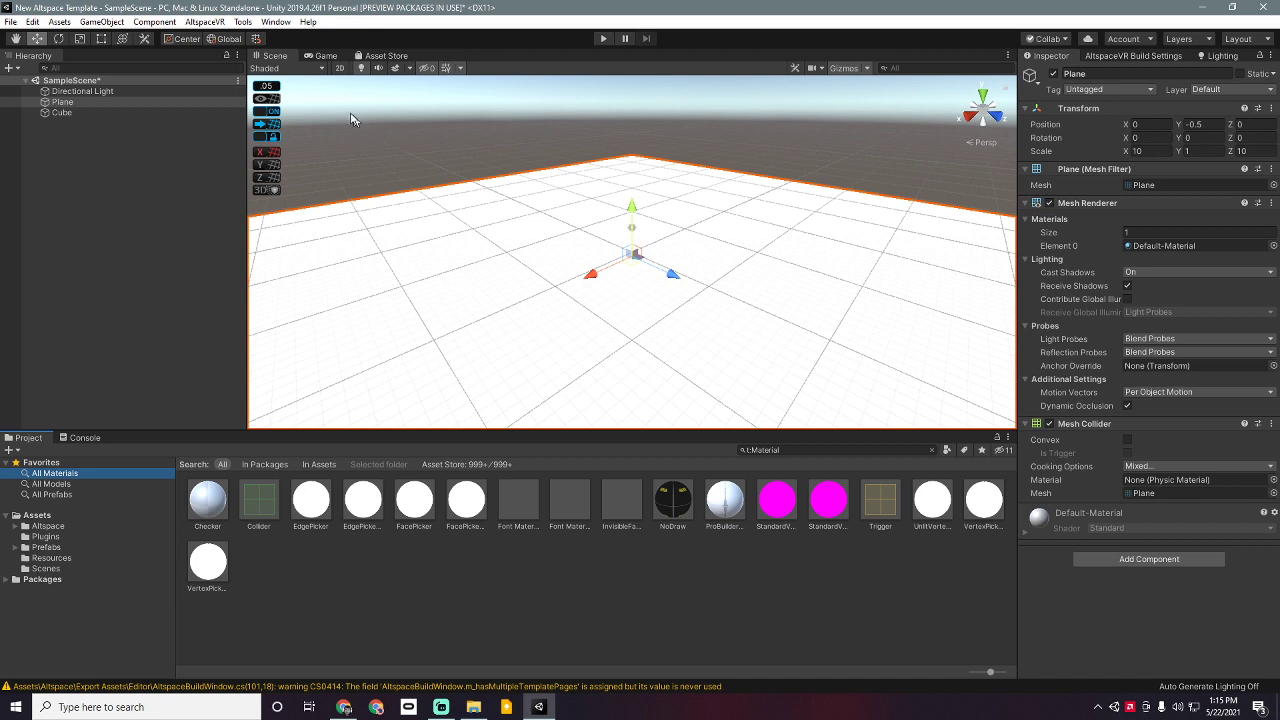
pyautogui.click(243, 22)
pyautogui.moveTo(252, 41)
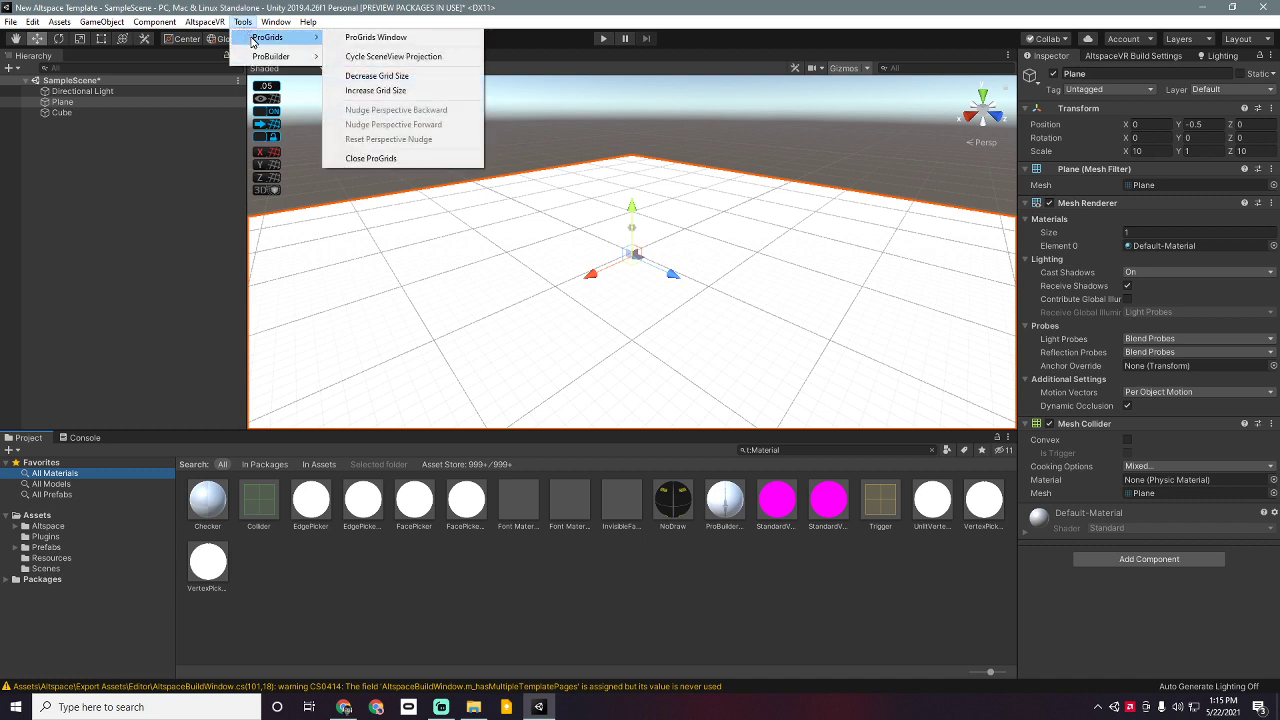
pyautogui.click(400, 41)
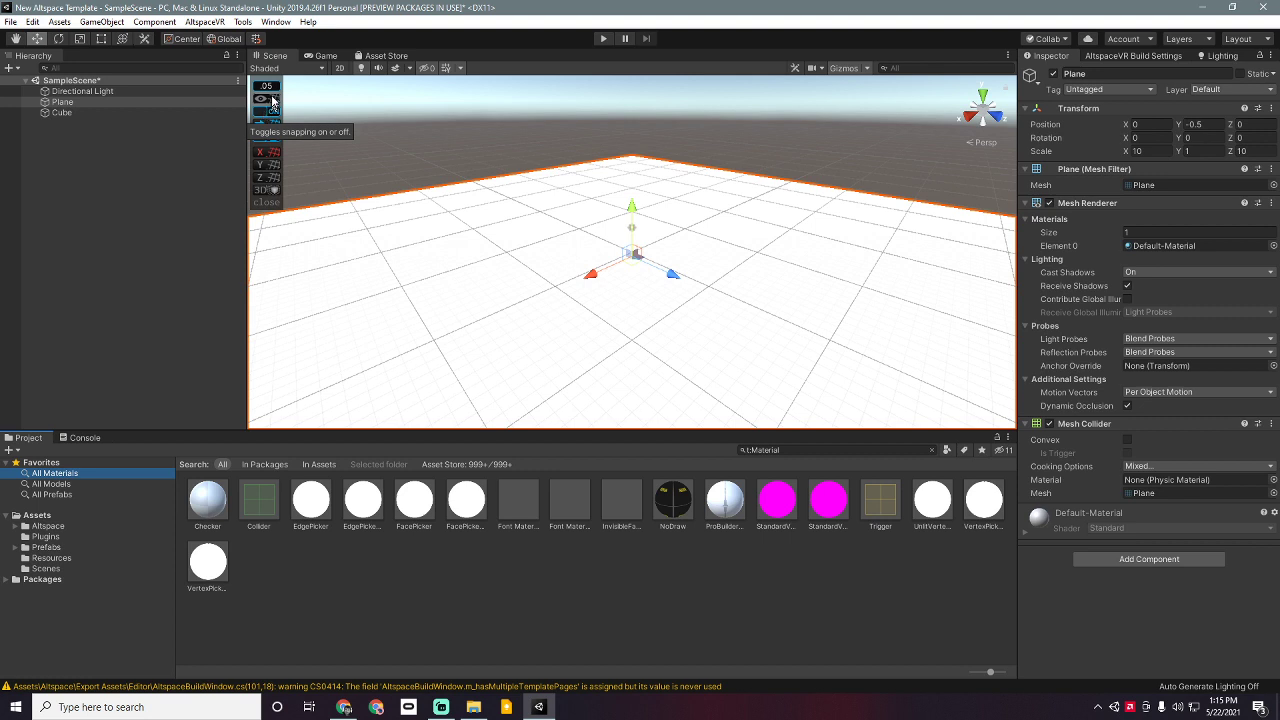
pyautogui.click(272, 99)
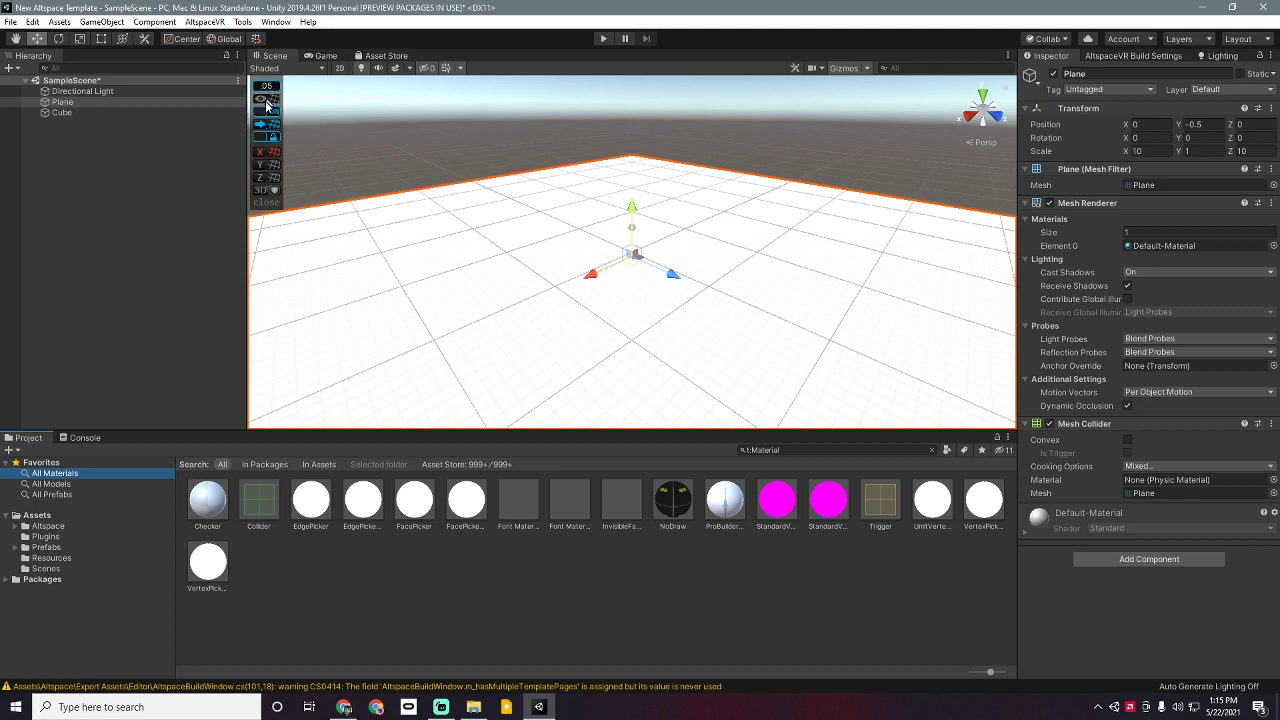
pyautogui.click(274, 100)
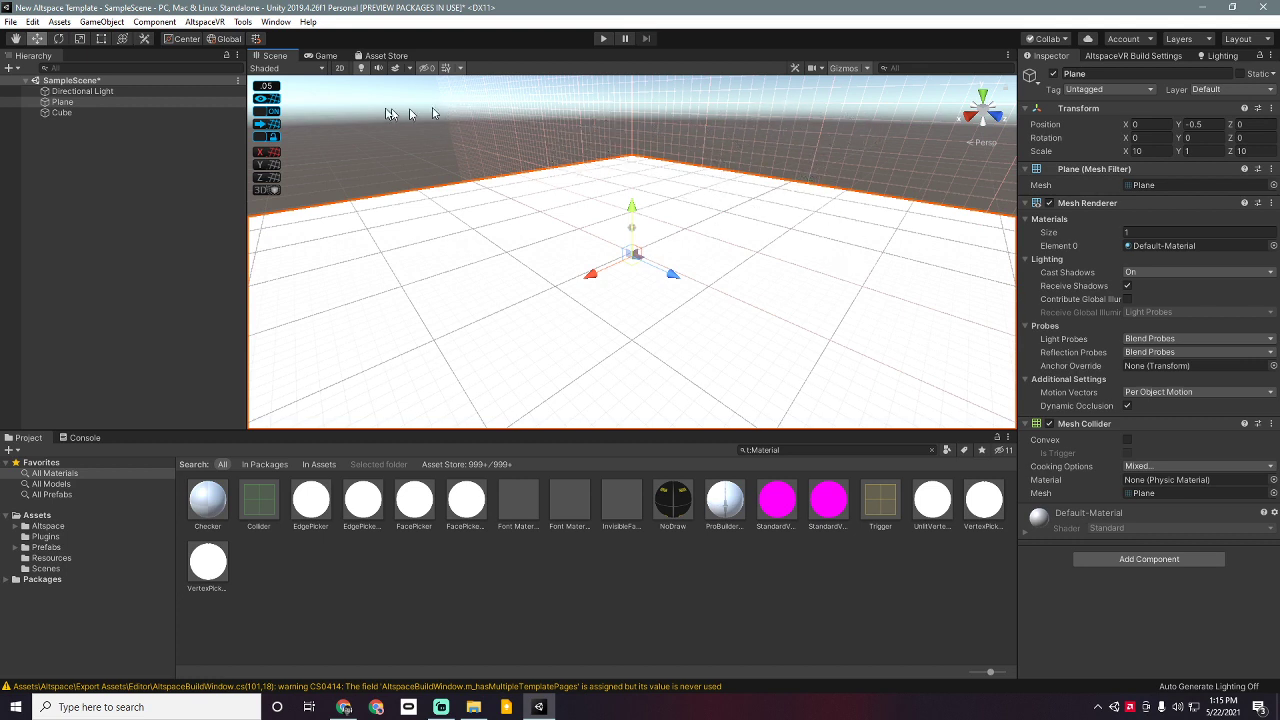
# Step: Open the ProBuilder window and dock it into the editor layout
pyautogui.click(242, 21)
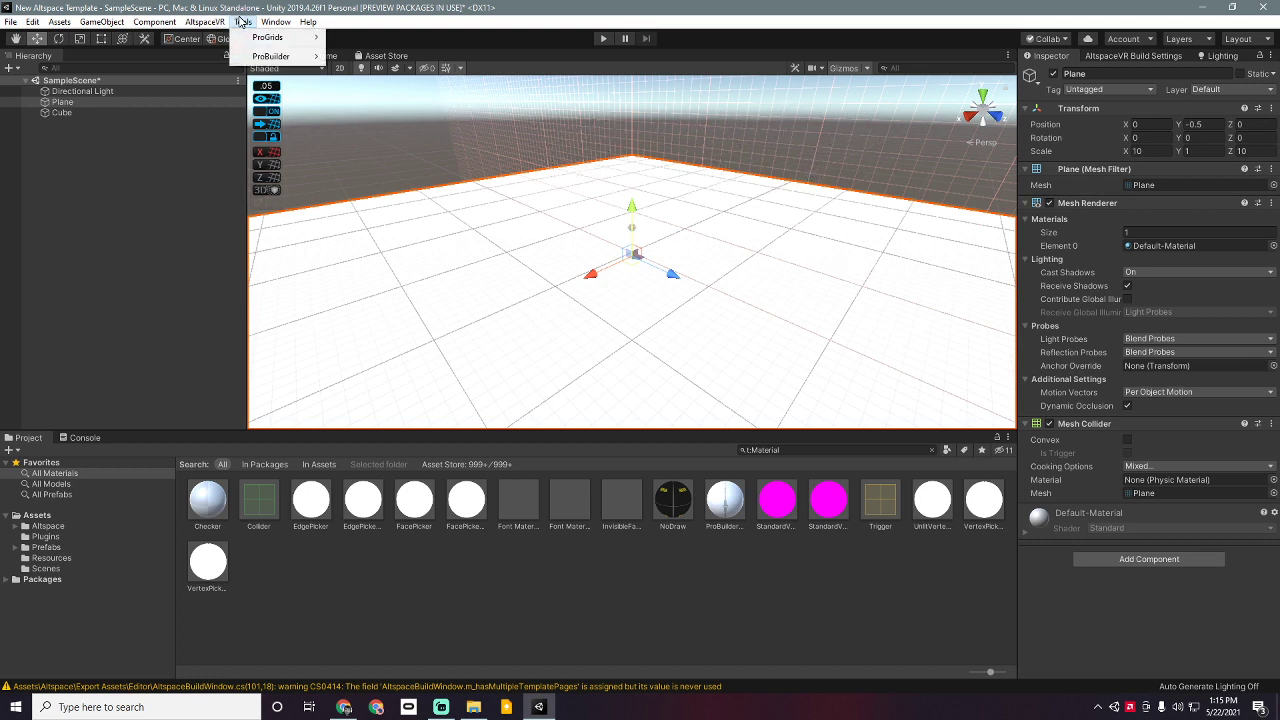
pyautogui.moveTo(262, 57)
pyautogui.click(384, 58)
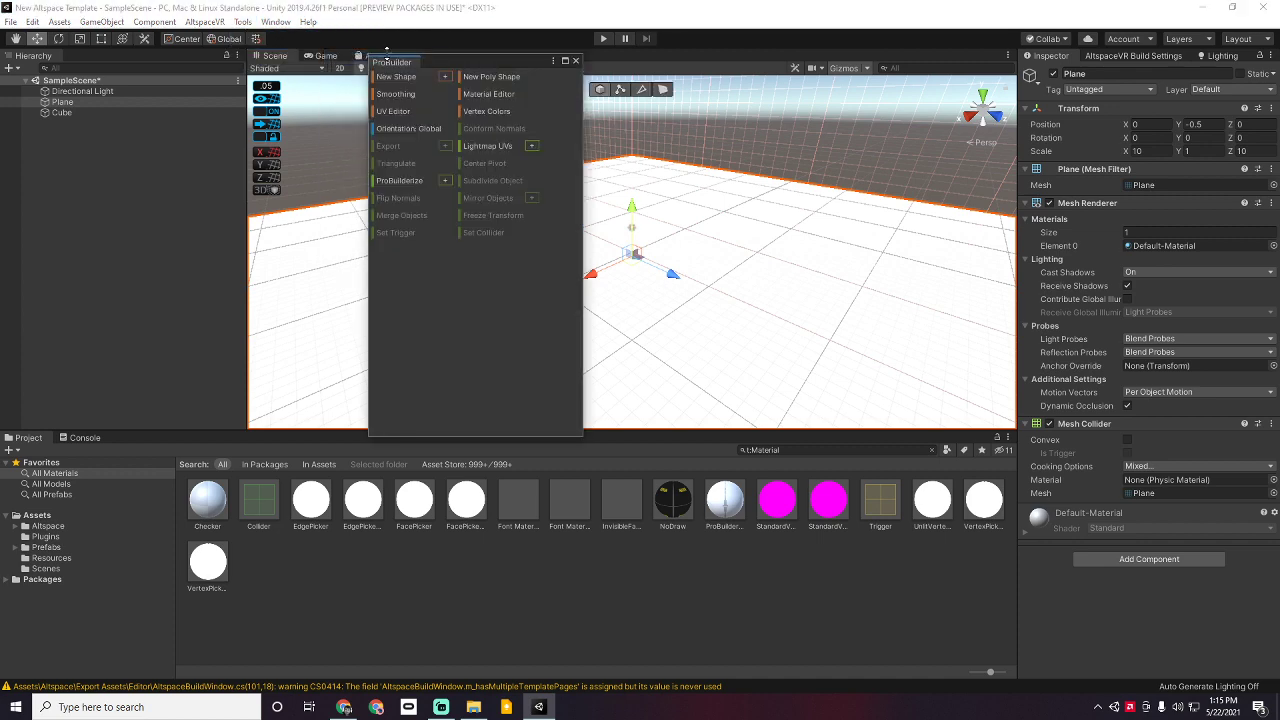
pyautogui.moveTo(393, 64); pyautogui.dragTo(1003, 142)
# Step: Draw a closed six-point ProBuilder poly shape outline on the ground plane
pyautogui.moveTo(757, 183); pyautogui.dragTo(925, 185)
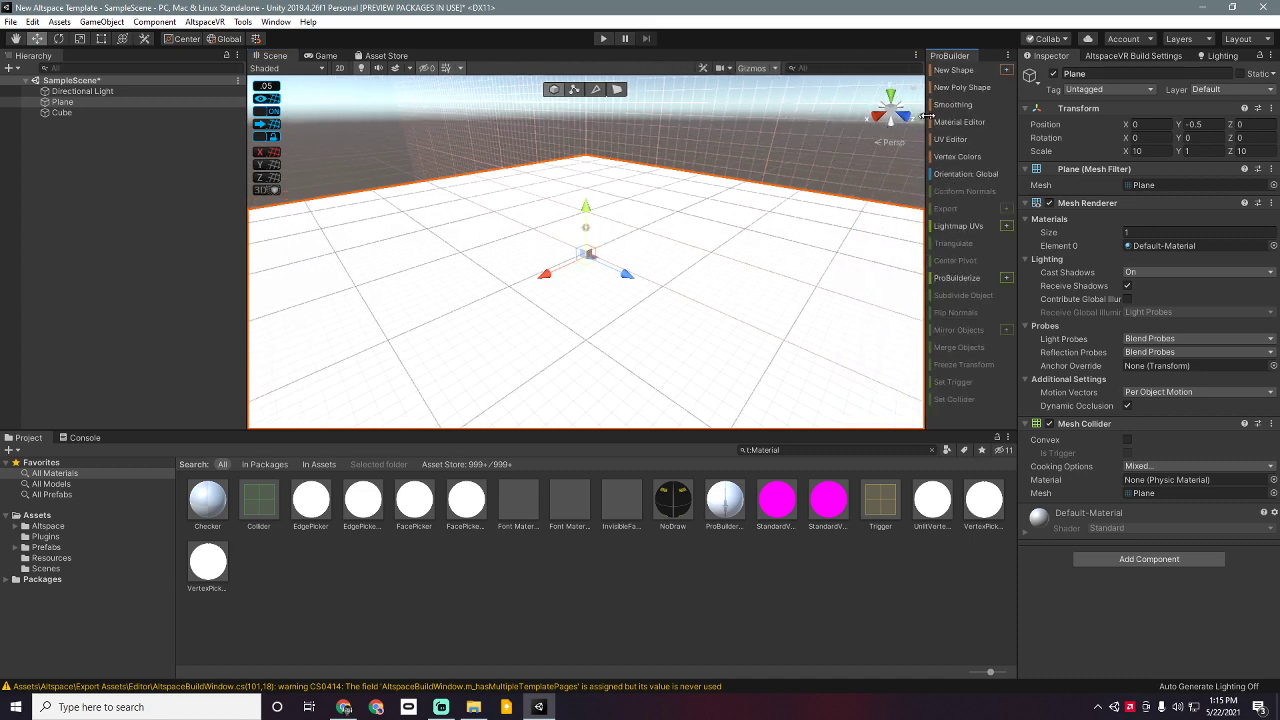
pyautogui.click(952, 88)
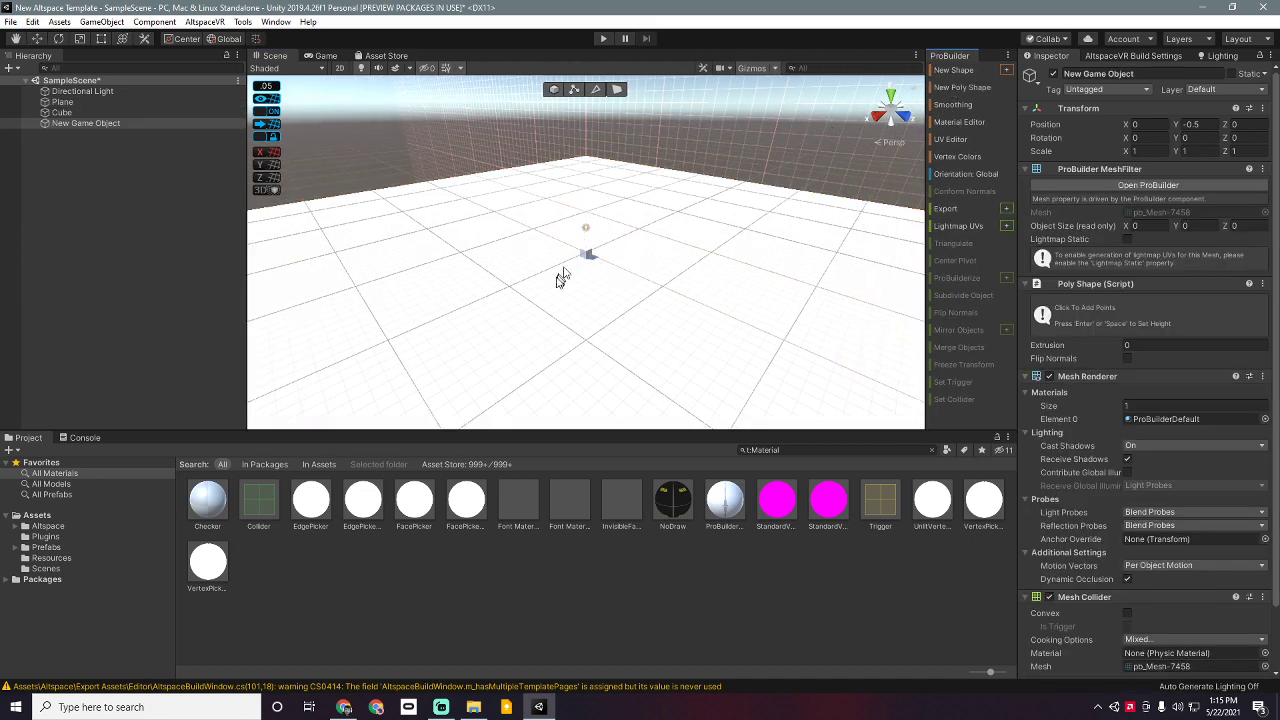
pyautogui.click(522, 313)
pyautogui.click(628, 325)
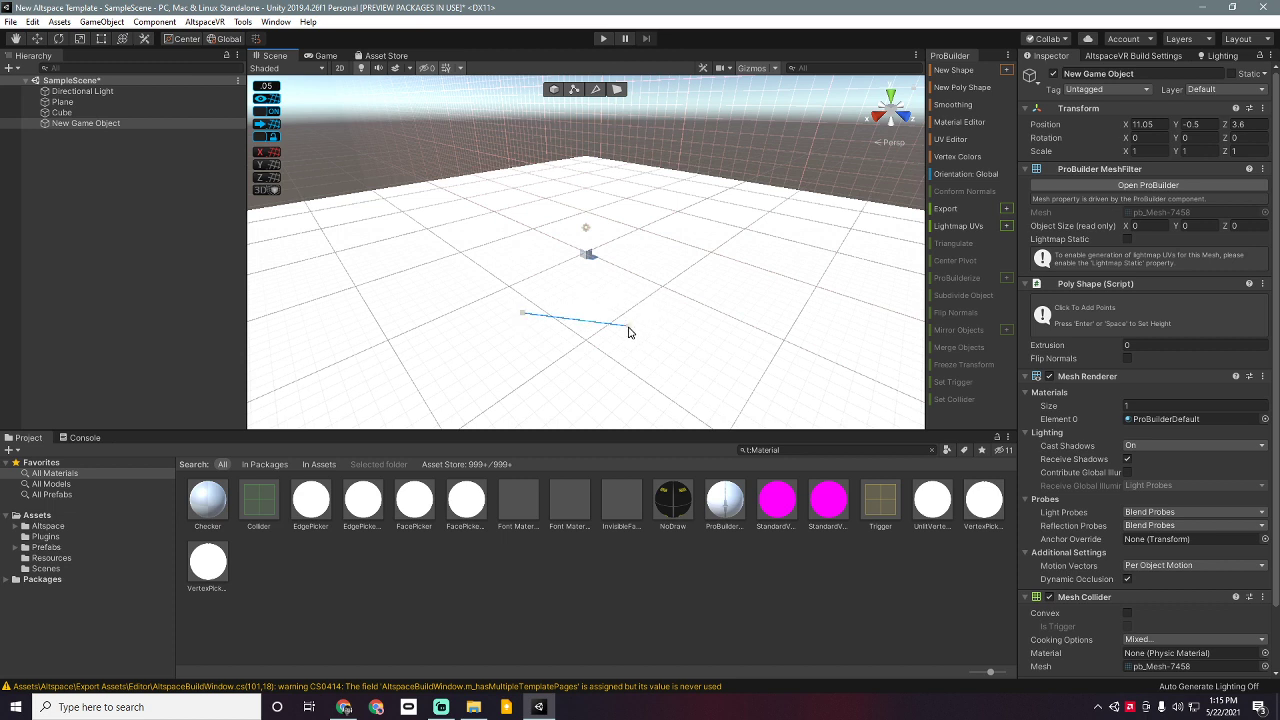
pyautogui.click(626, 370)
pyautogui.click(590, 395)
pyautogui.click(527, 391)
pyautogui.click(509, 372)
pyautogui.click(522, 315)
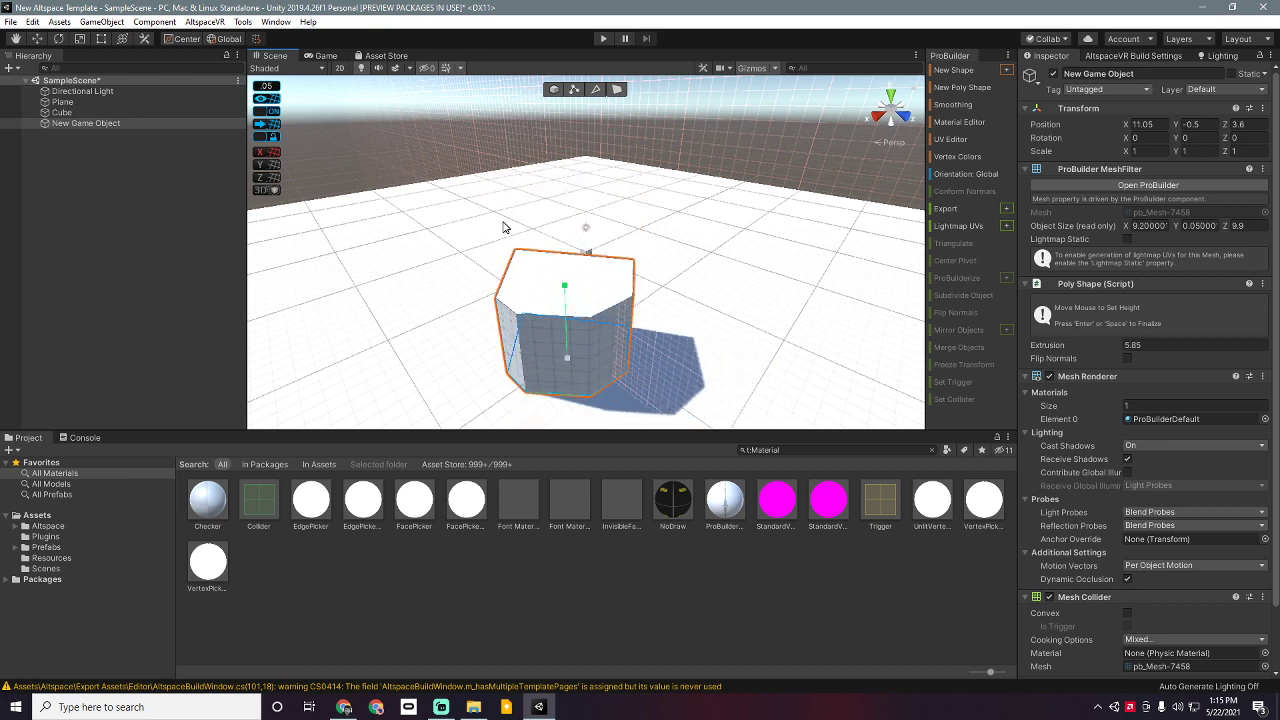
# Step: Fix the poly shape's height at 5.85, reframe the view, and switch to vertex selection
pyautogui.click(506, 223)
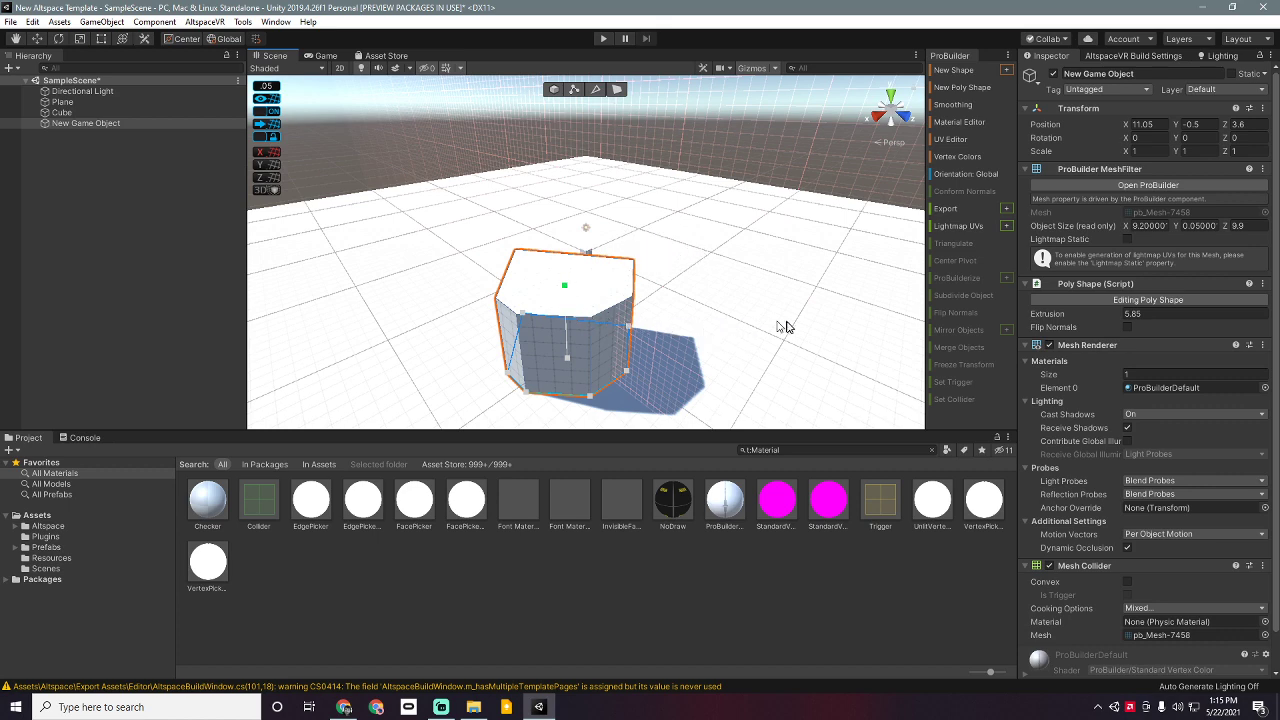
pyautogui.moveTo(786, 326); pyautogui.dragTo(489, 297, button='right')
pyautogui.moveTo(781, 391); pyautogui.dragTo(600, 280, button='middle')
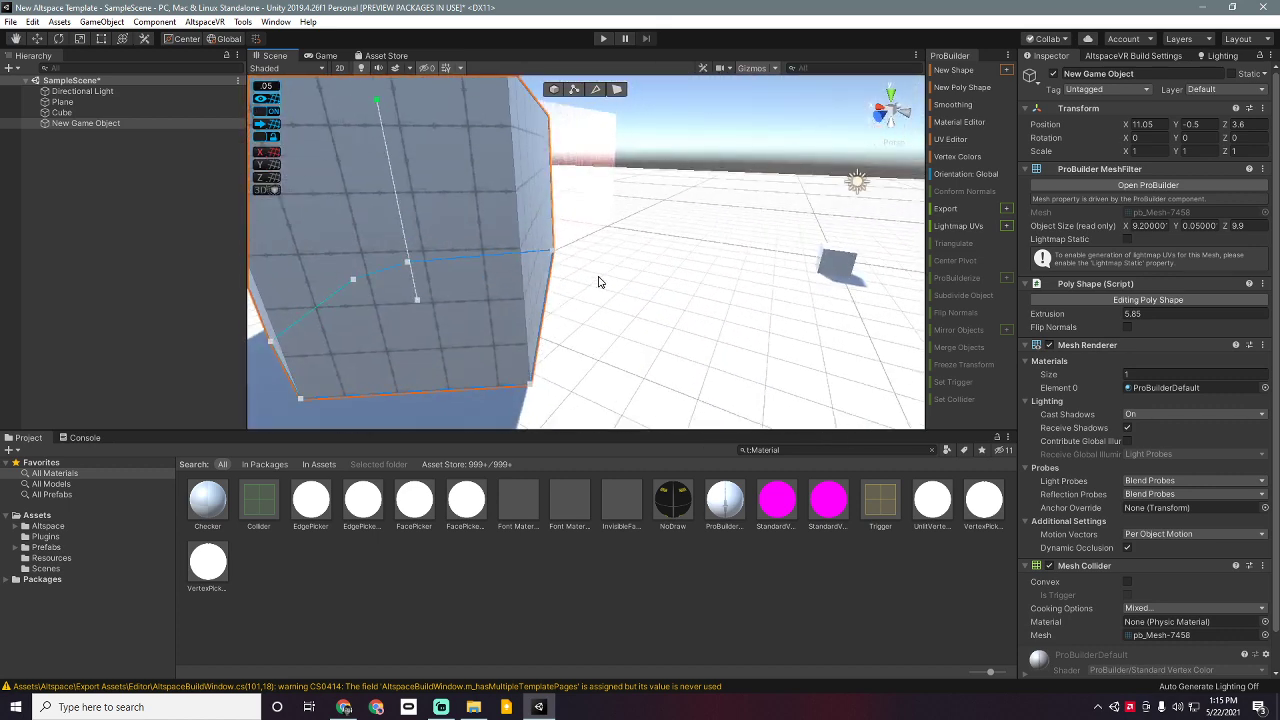
pyautogui.scroll(-5, 600, 281)
pyautogui.moveTo(700, 242); pyautogui.dragTo(648, 276, button='right')
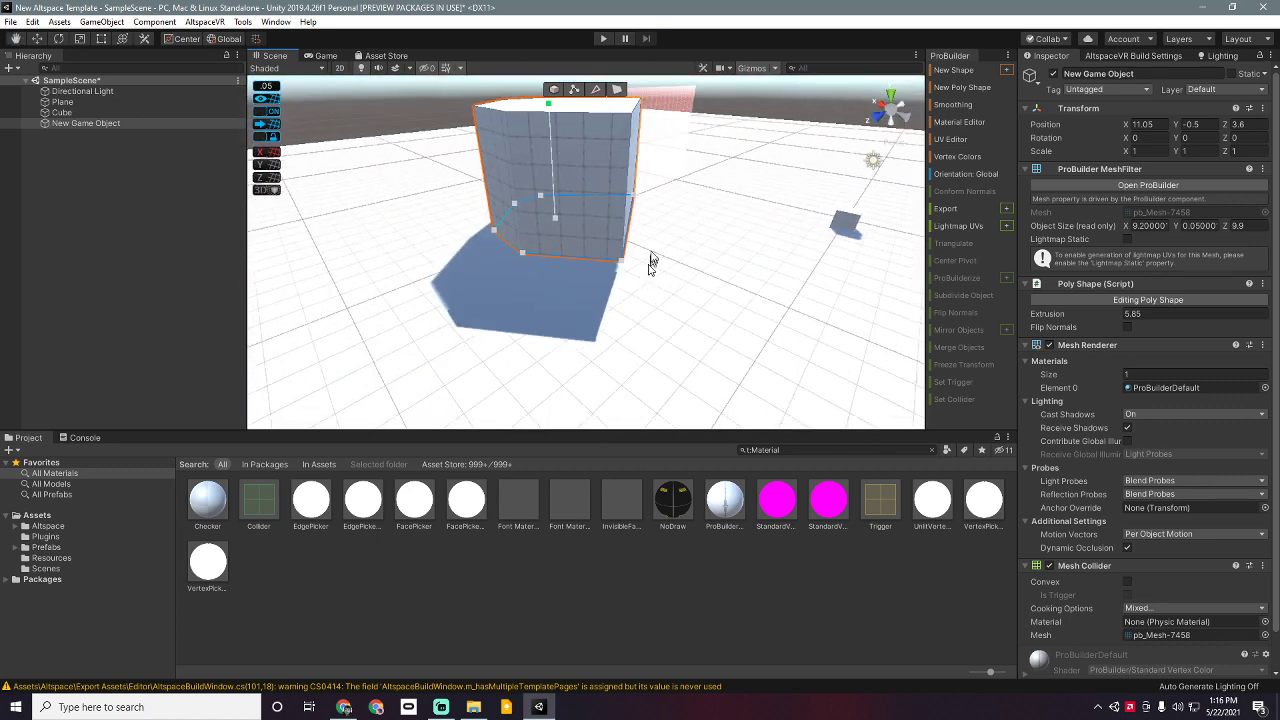
pyautogui.scroll(-5, 656, 243)
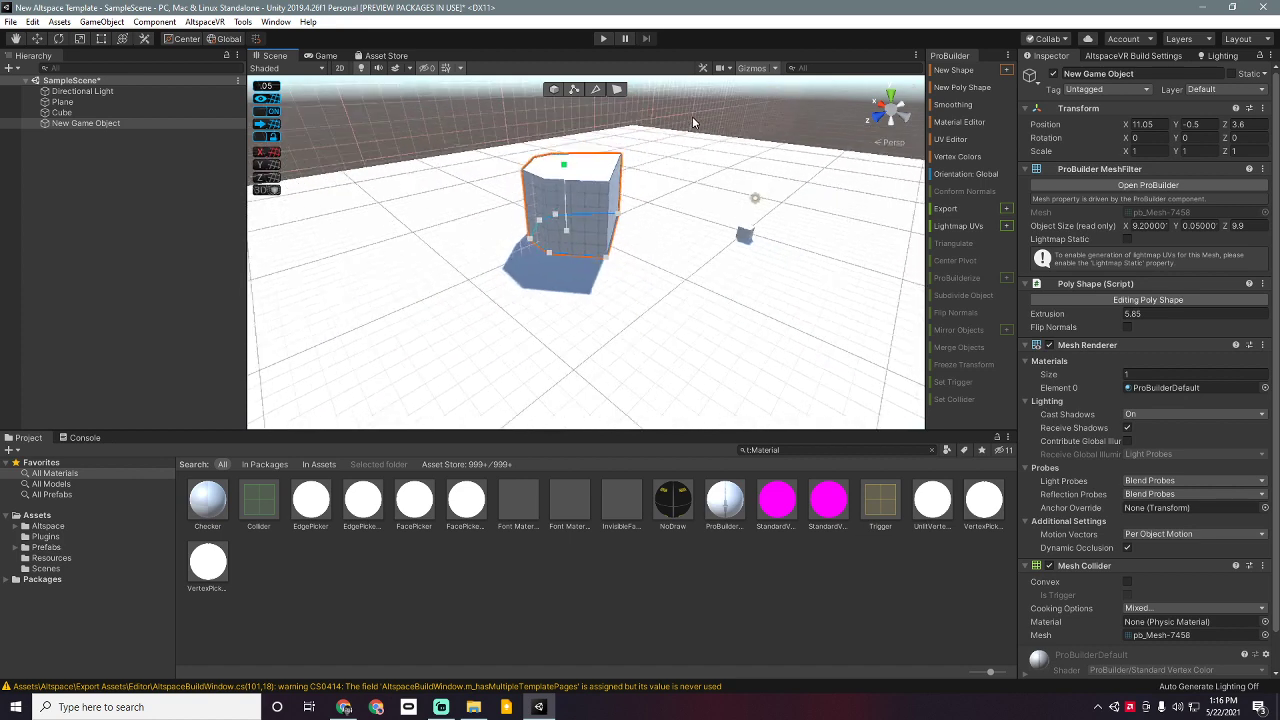
pyautogui.scroll(-2, 692, 117)
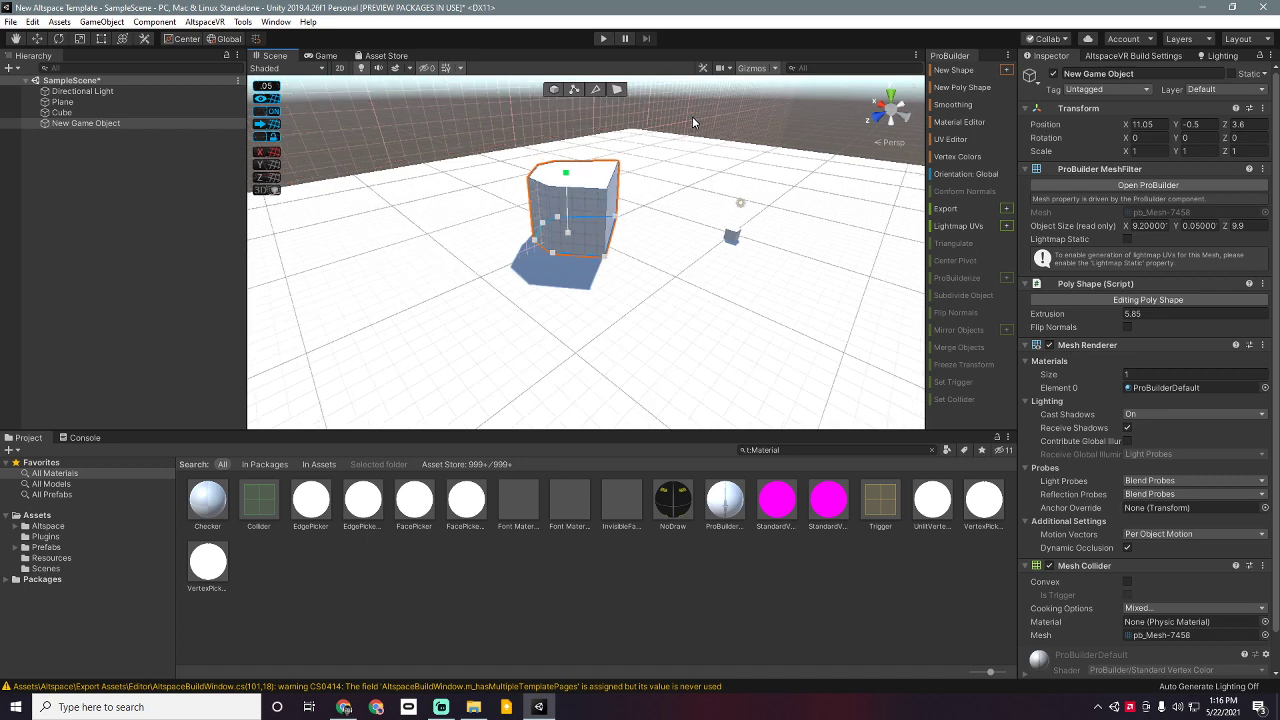
pyautogui.click(574, 90)
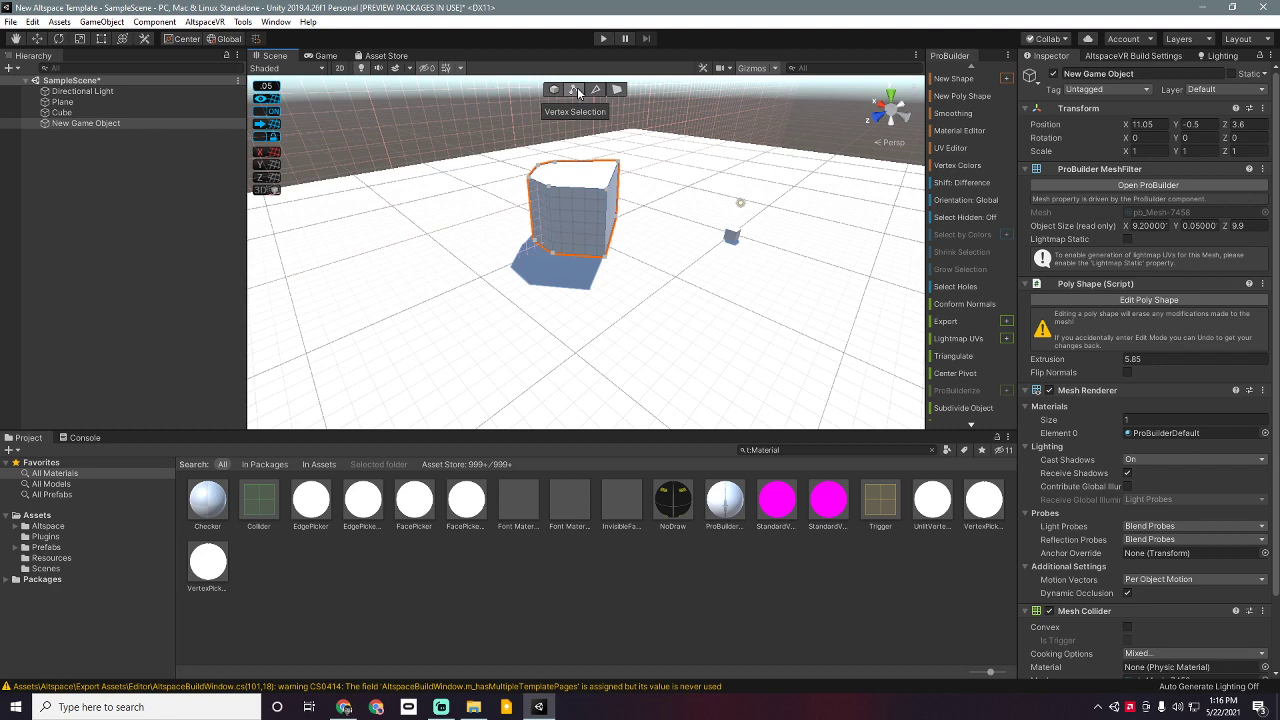
# Step: Pull the front top vertex right and stretch the side face outward to lengthen the shape
pyautogui.click(543, 186)
pyautogui.click(563, 183)
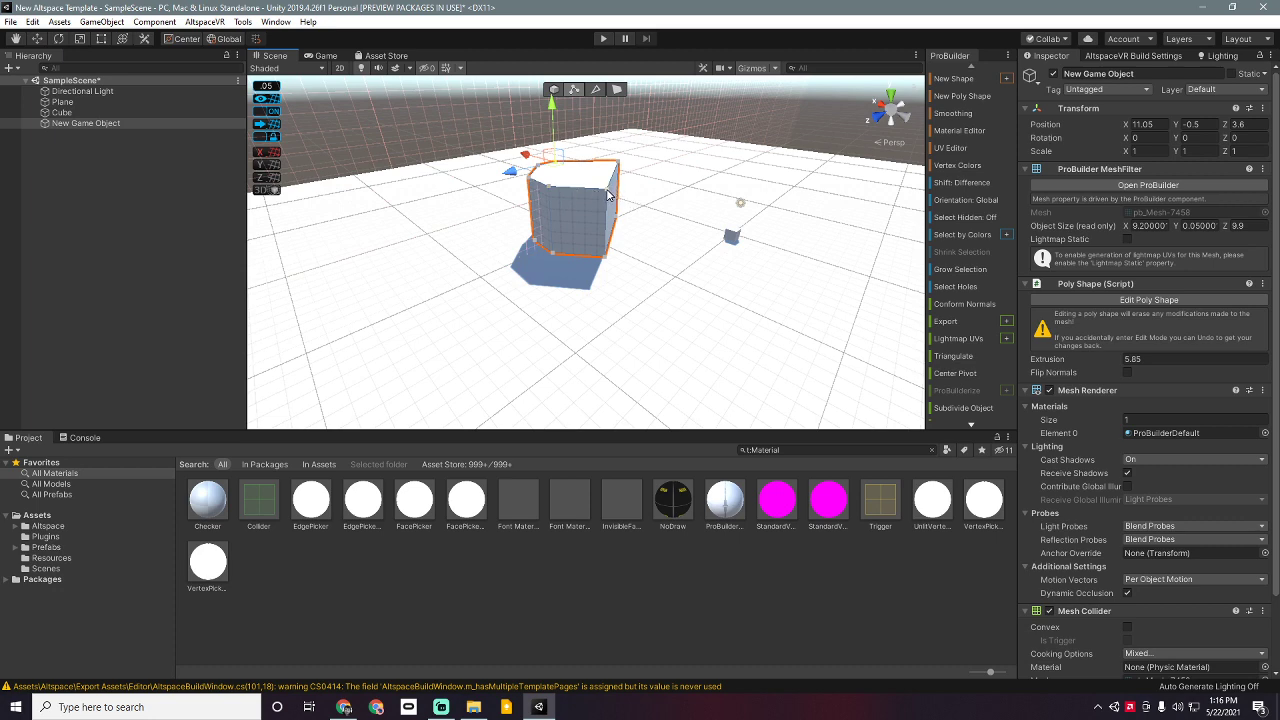
pyautogui.click(607, 191)
pyautogui.moveTo(523, 185); pyautogui.dragTo(538, 228, button='right')
pyautogui.moveTo(494, 193); pyautogui.dragTo(524, 252, button='middle')
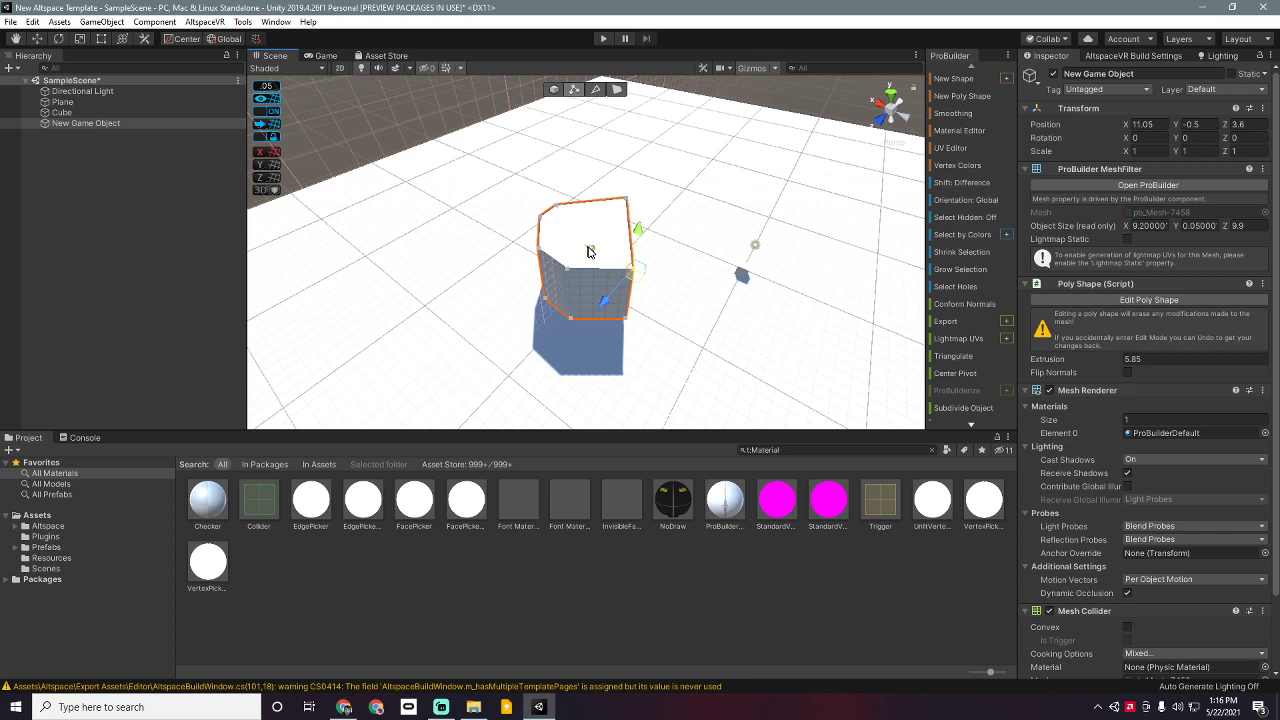
pyautogui.moveTo(590, 250); pyautogui.dragTo(646, 277)
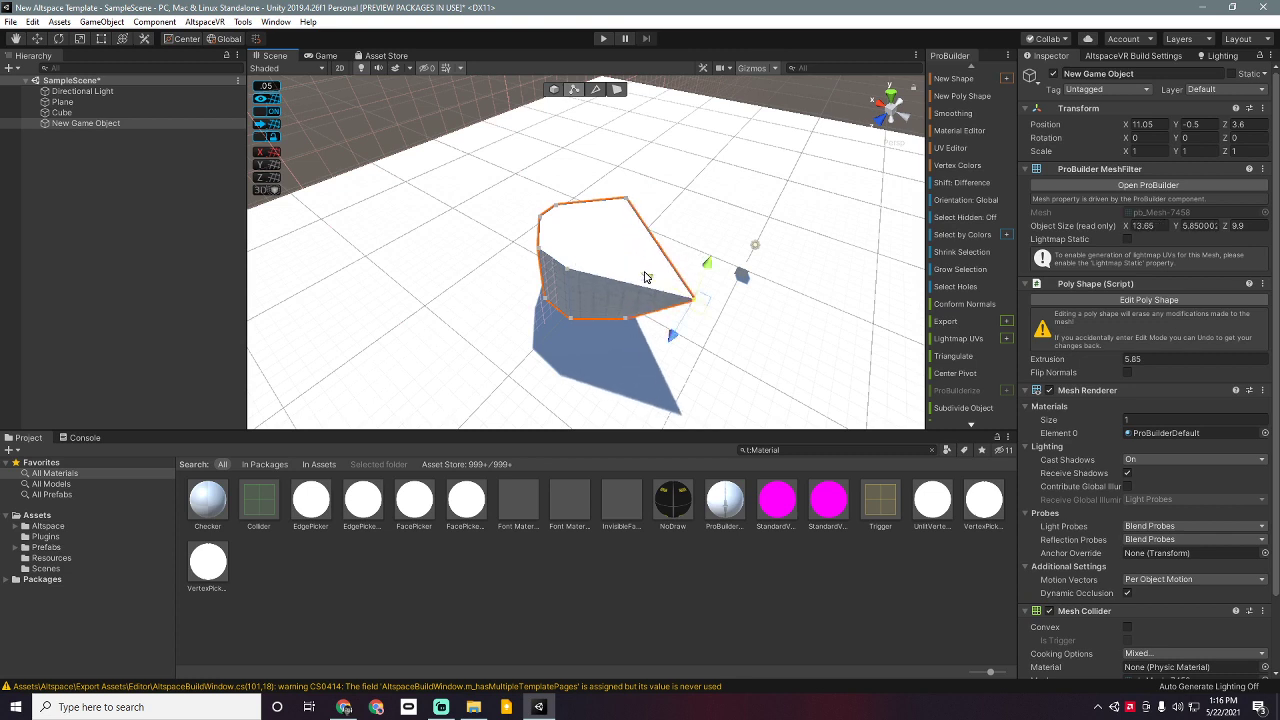
pyautogui.click(568, 270)
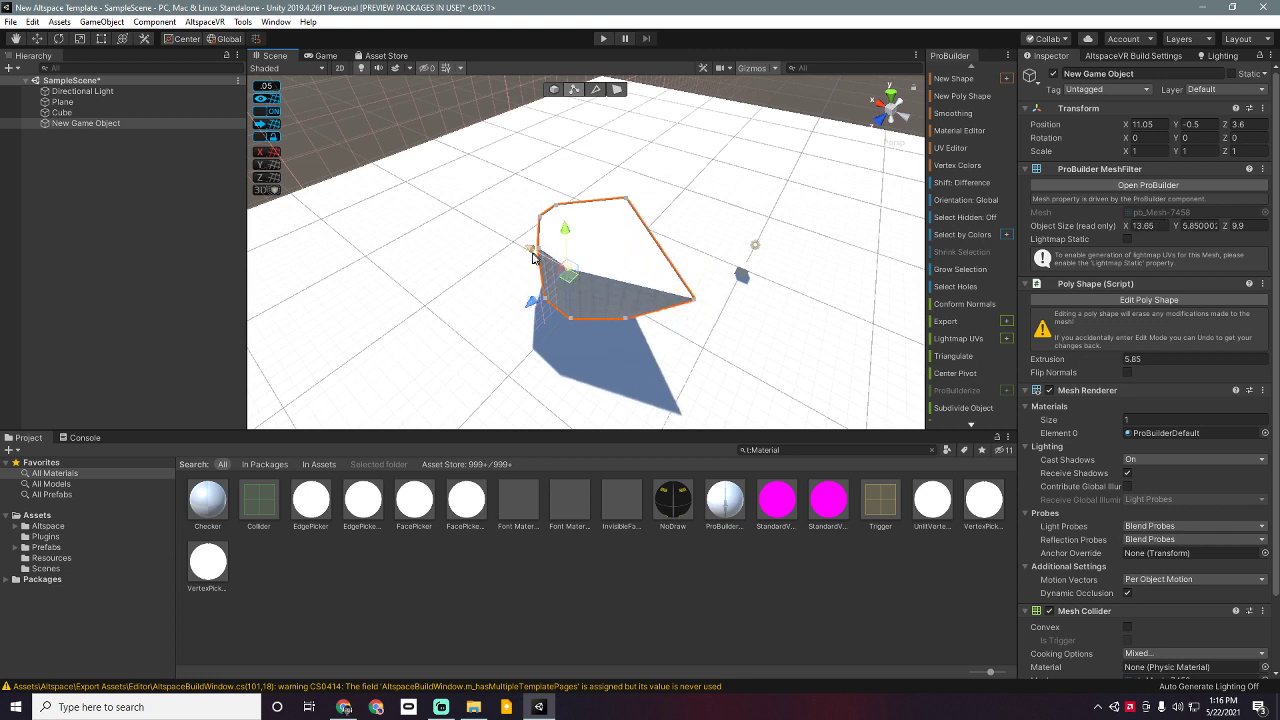
pyautogui.moveTo(533, 304); pyautogui.dragTo(488, 322)
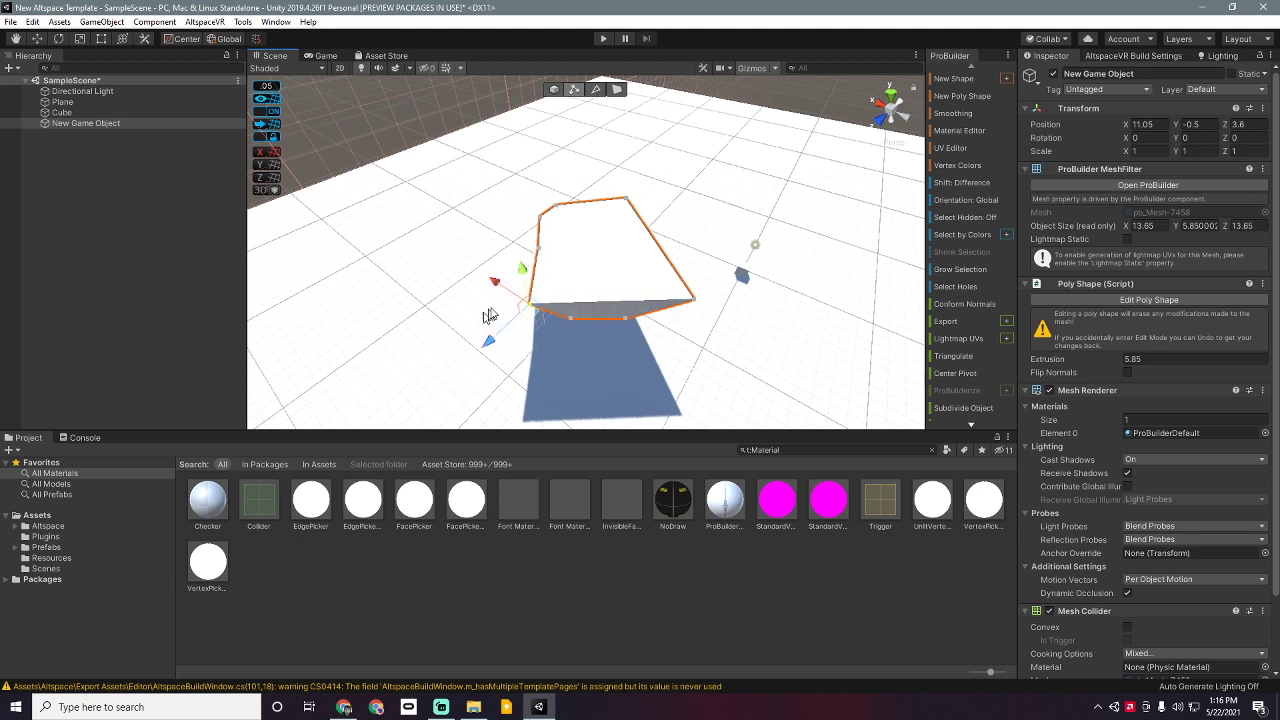
# Step: Raise the top-right vertex, pull the left vertex into a spike, and shift the notch's inner vertex left
pyautogui.click(623, 201)
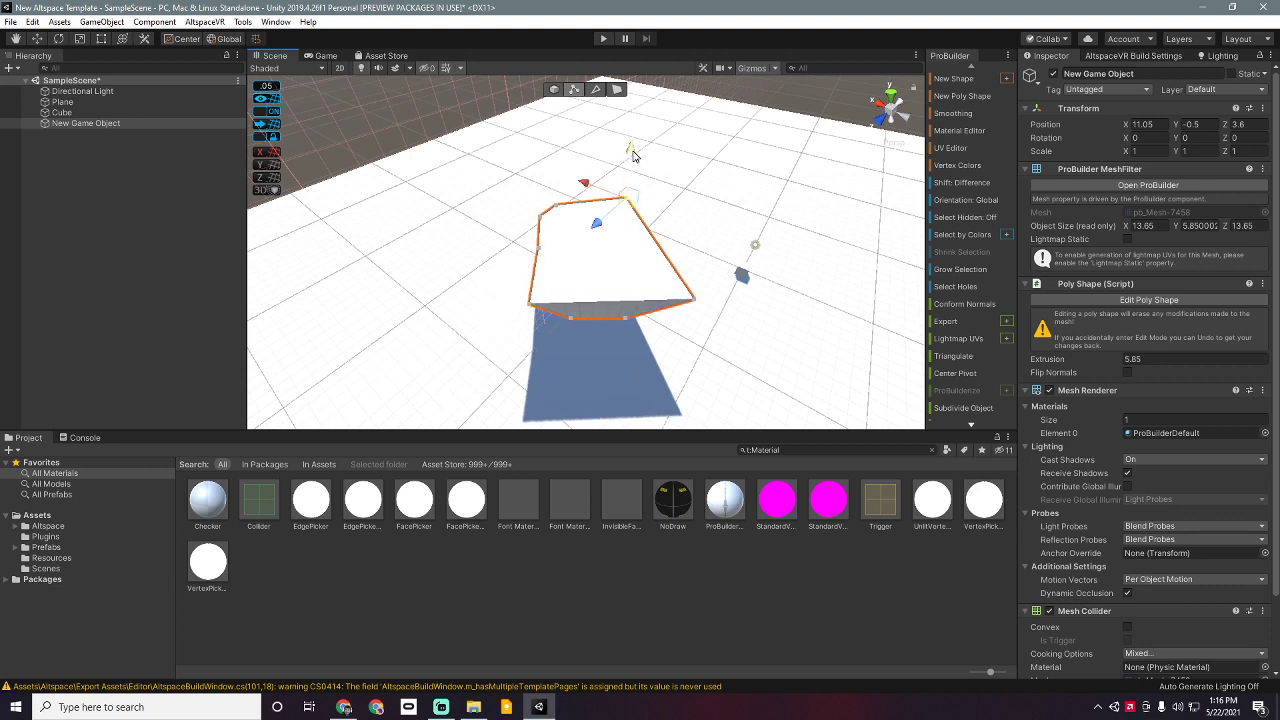
pyautogui.moveTo(630, 150); pyautogui.dragTo(626, 116)
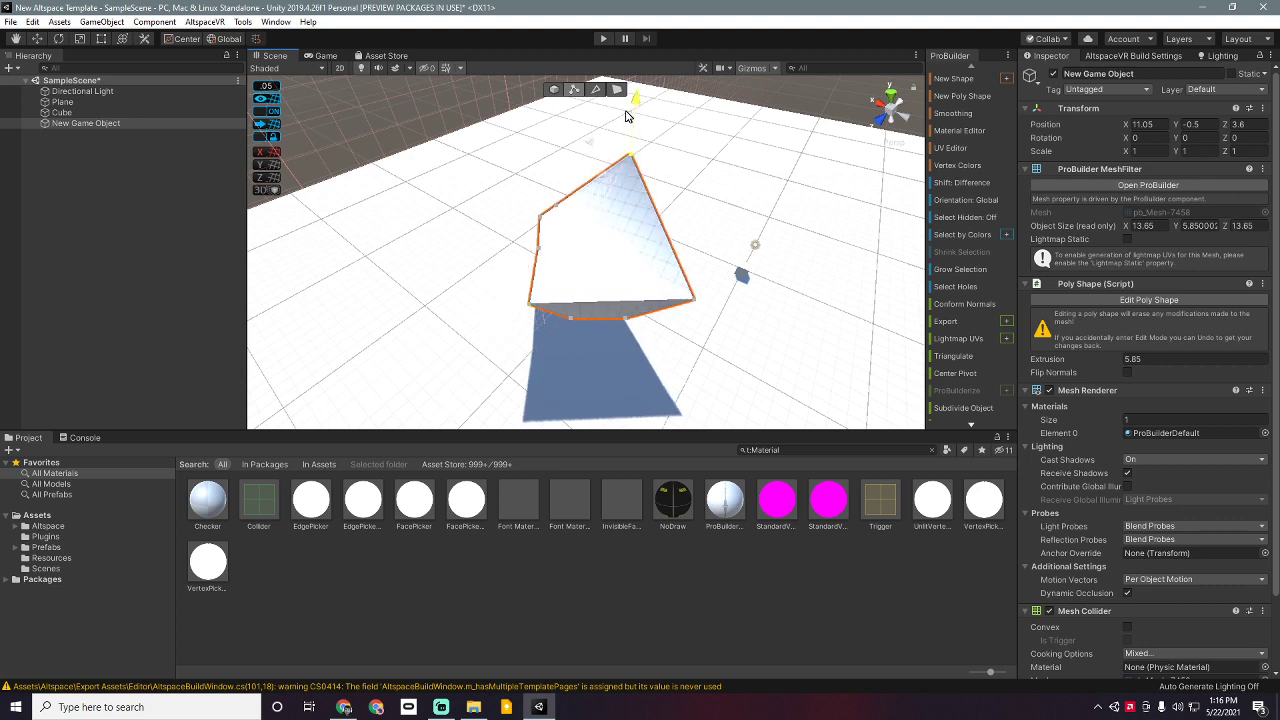
pyautogui.click(540, 216)
pyautogui.moveTo(507, 203); pyautogui.dragTo(466, 185)
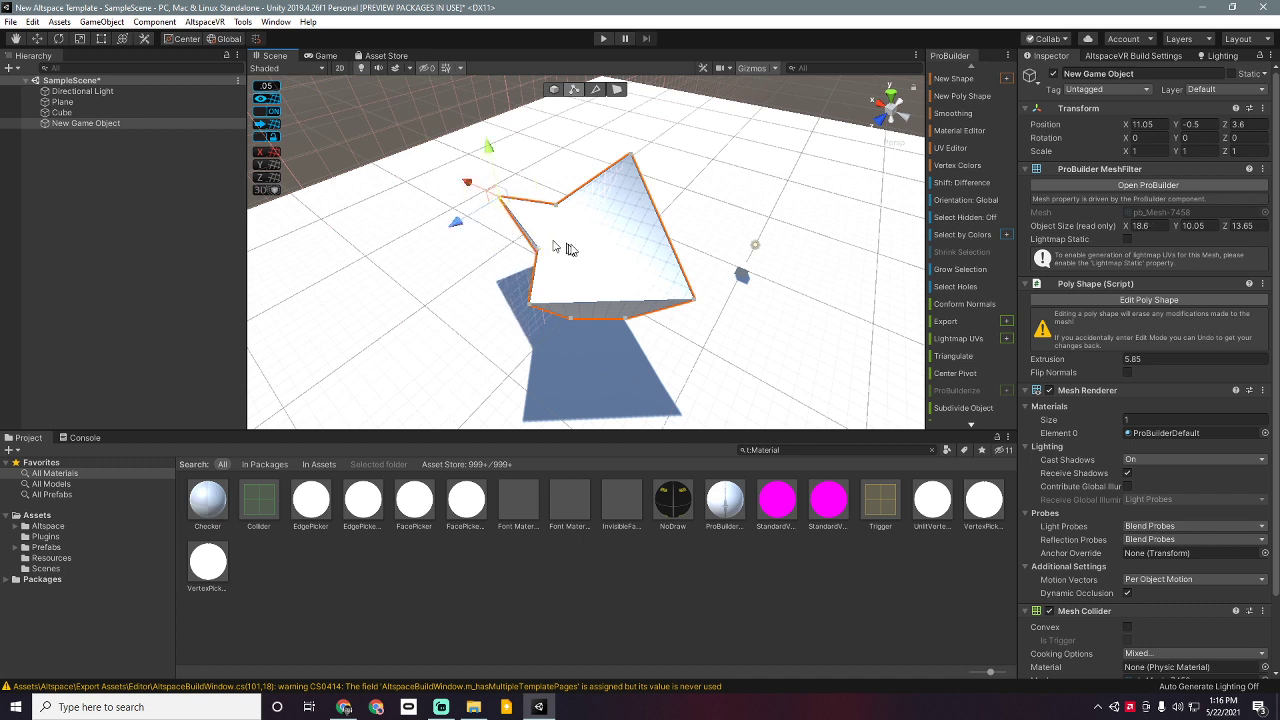
pyautogui.click(536, 246)
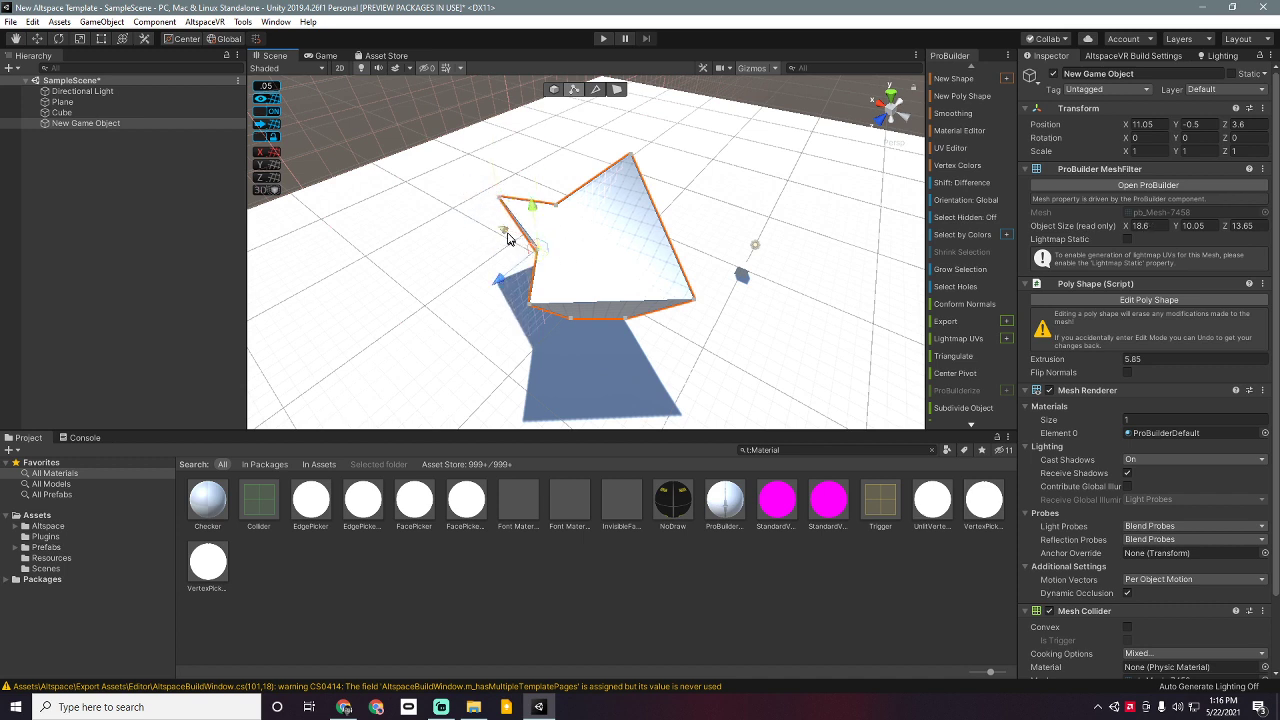
pyautogui.moveTo(507, 237); pyautogui.dragTo(471, 256)
pyautogui.moveTo(543, 250); pyautogui.dragTo(401, 243, button='right')
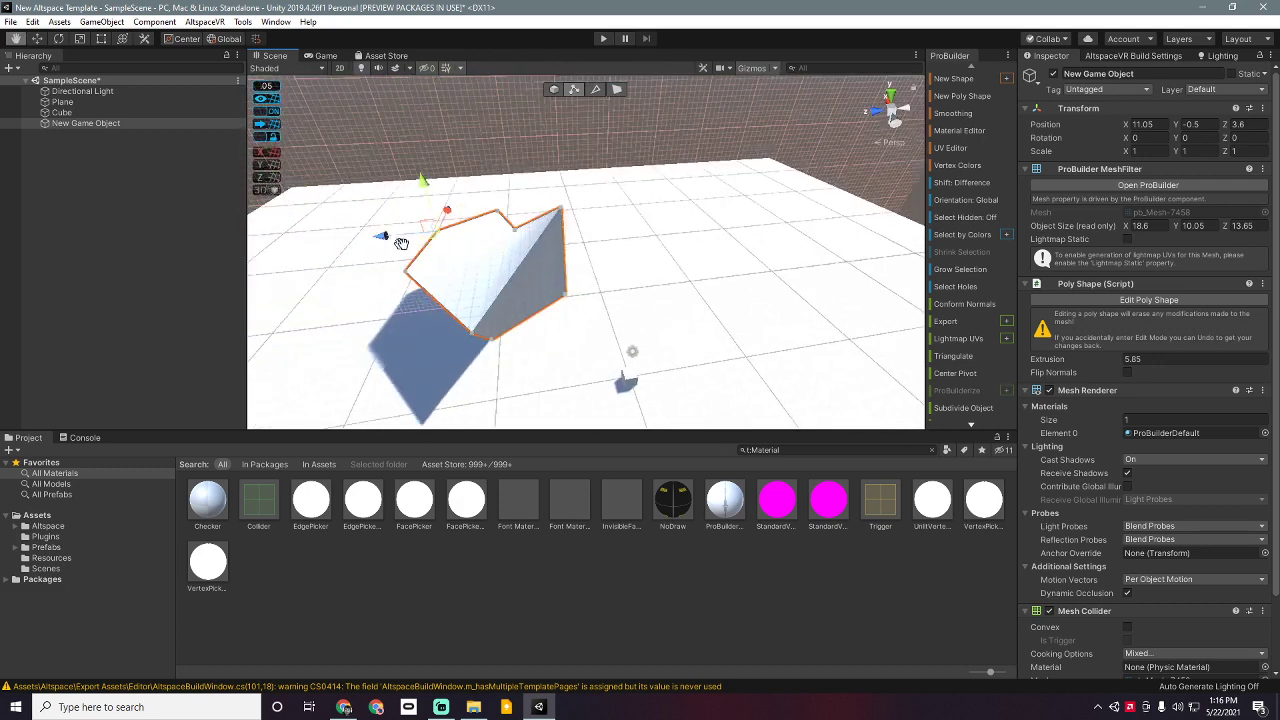
# Step: Slide the whole poly shape along Z and drag its diagonal edge outward to widen it
pyautogui.click(553, 90)
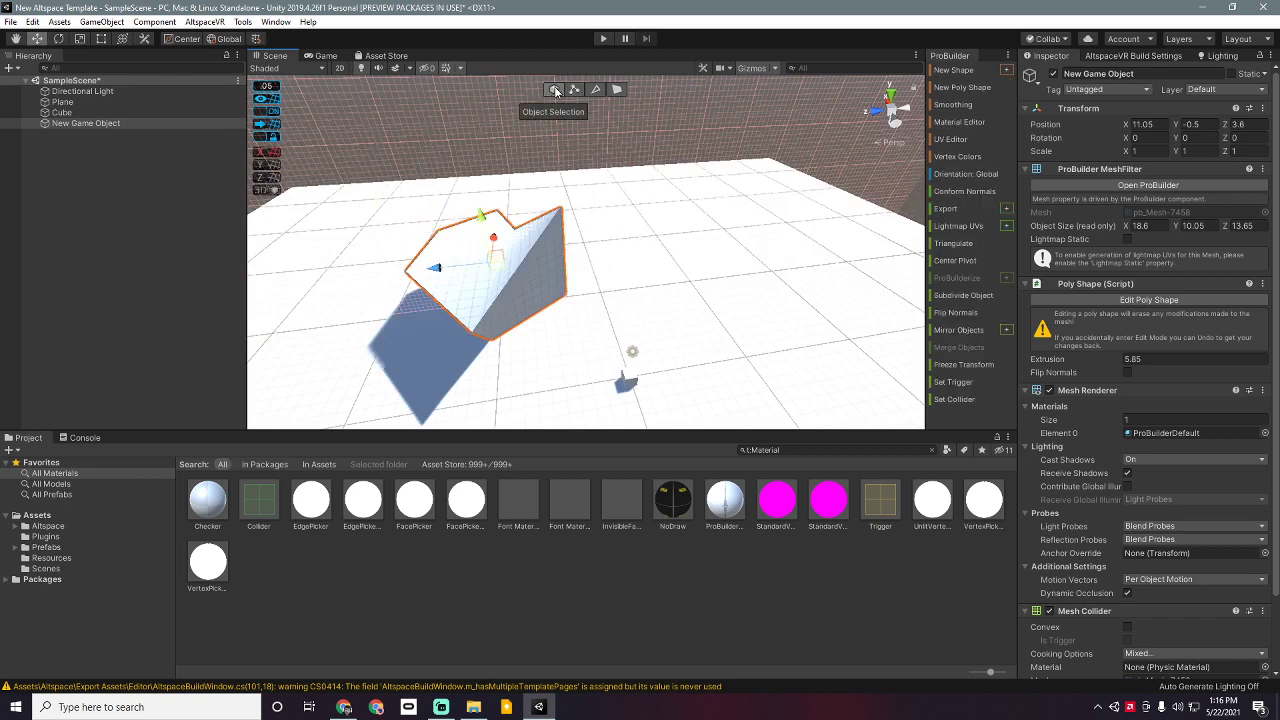
pyautogui.moveTo(436, 267); pyautogui.dragTo(476, 258)
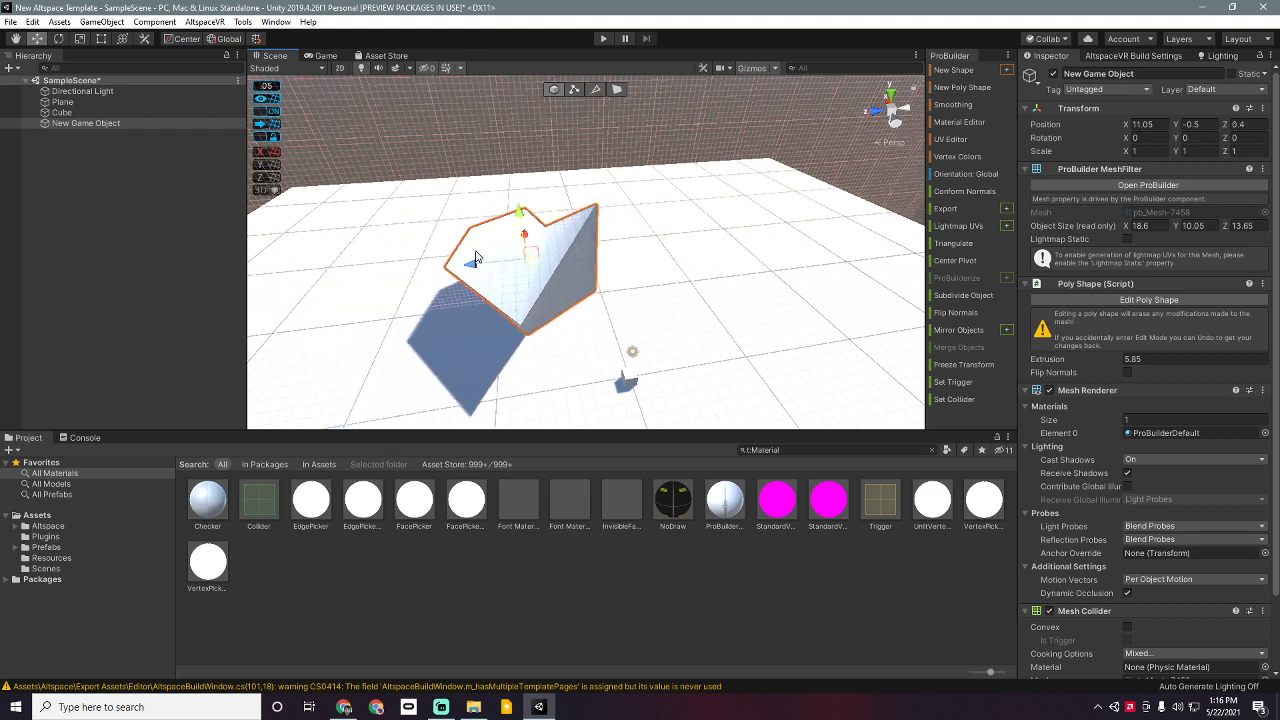
pyautogui.click(596, 88)
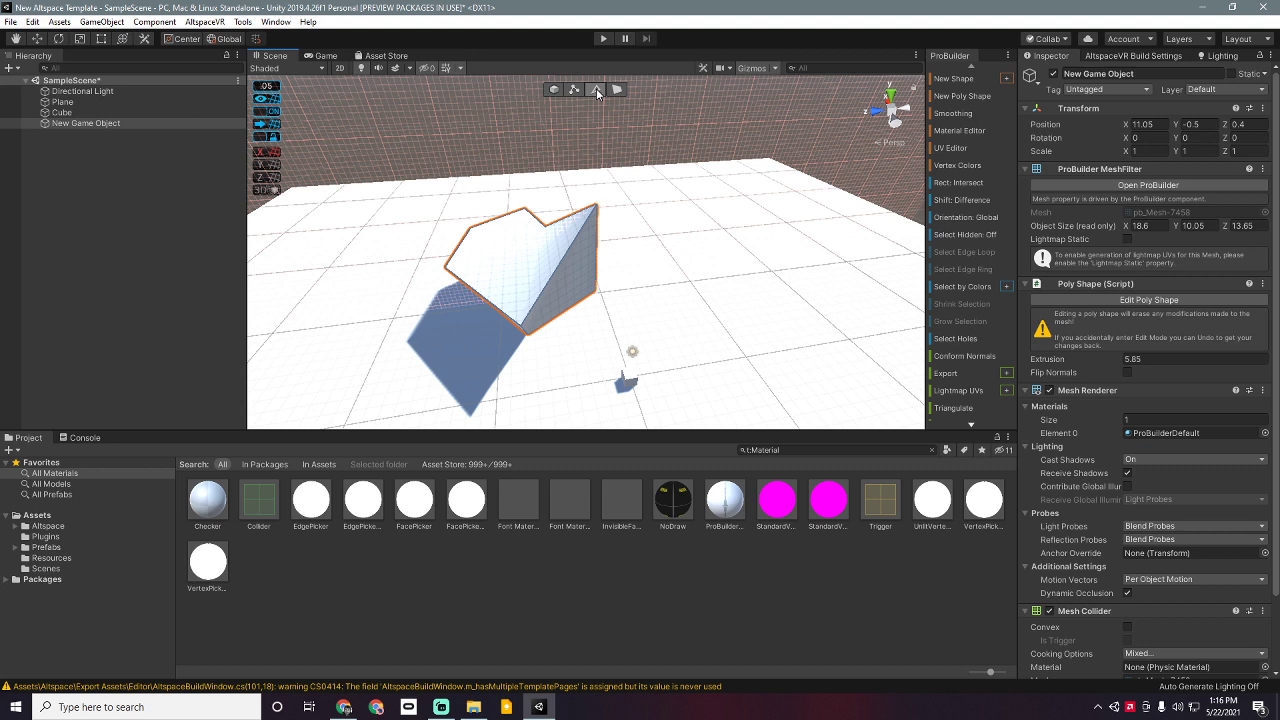
pyautogui.click(567, 257)
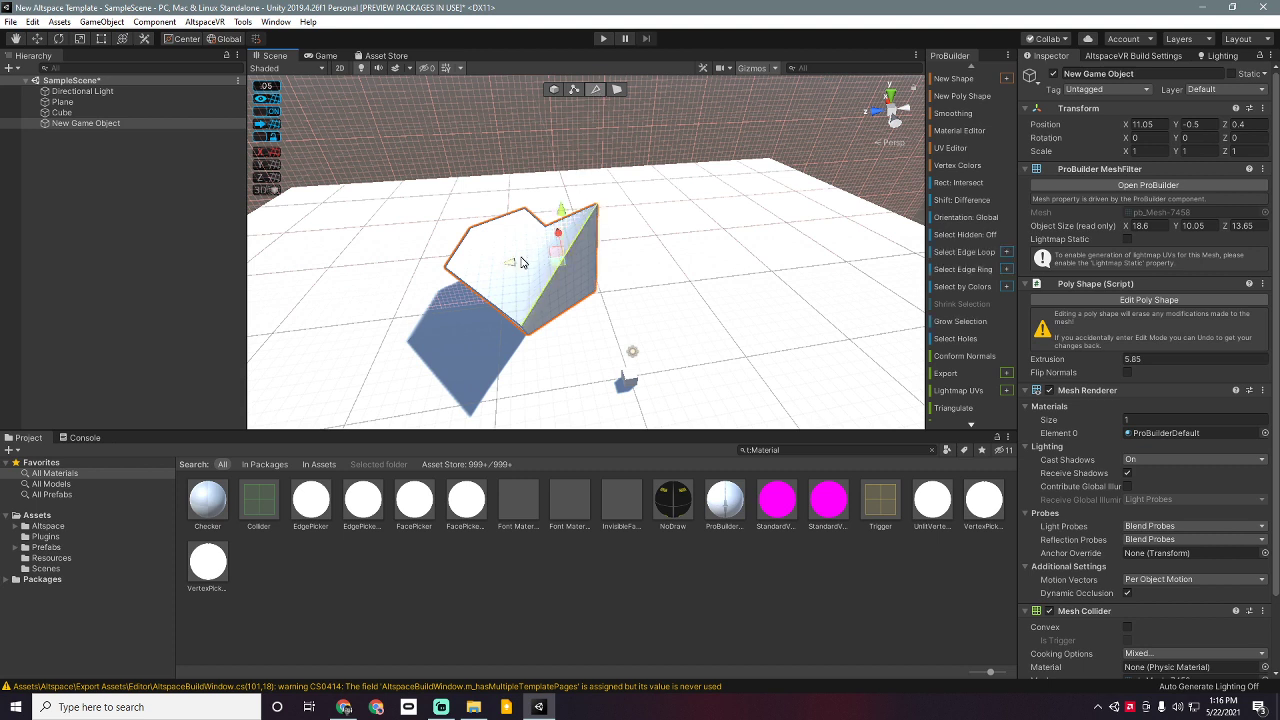
pyautogui.moveTo(520, 267); pyautogui.dragTo(583, 251)
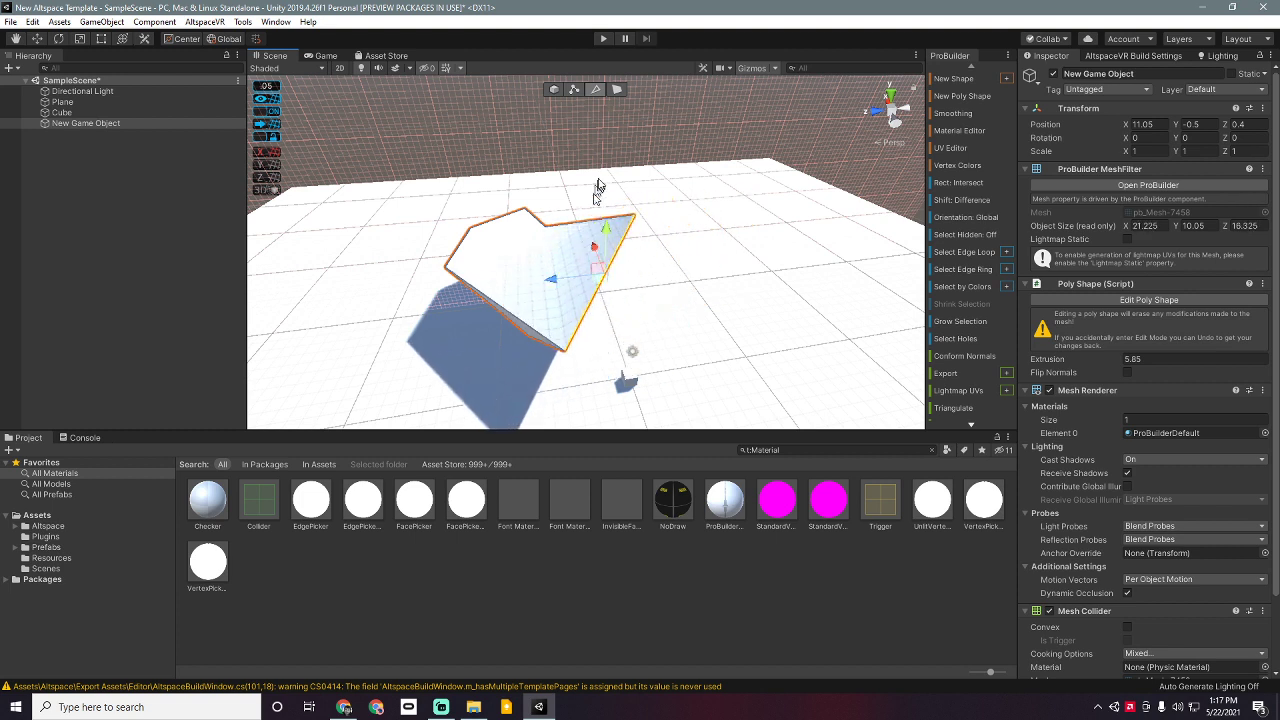
# Step: Raise the top face into tall walls, tilt it with the Rotate tool, then select the Plane
pyautogui.click(617, 90)
pyautogui.click(570, 262)
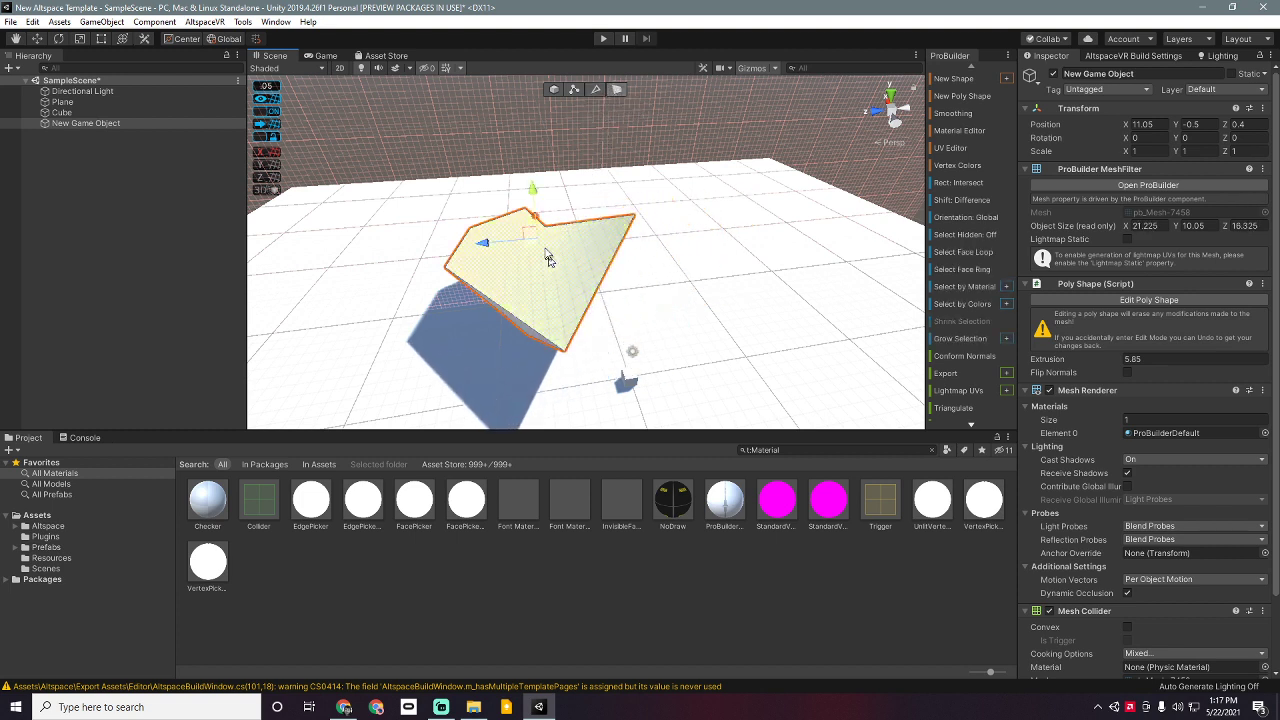
pyautogui.moveTo(535, 195); pyautogui.dragTo(532, 138)
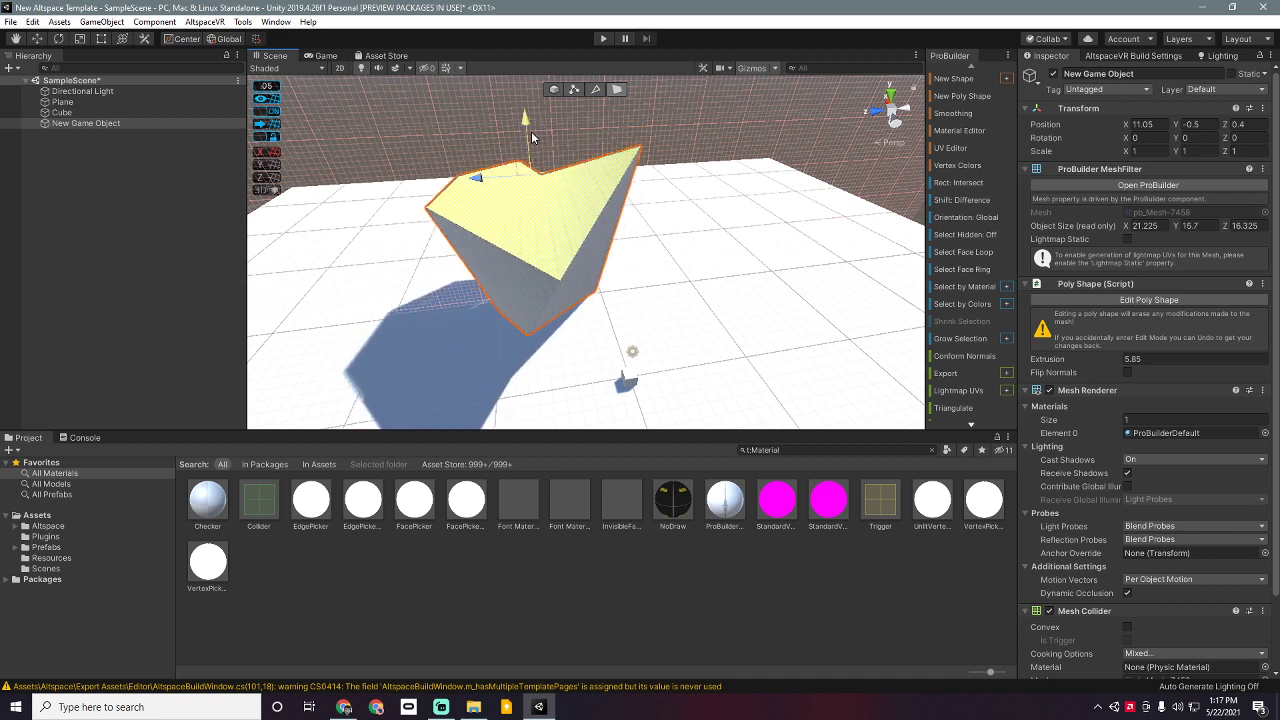
pyautogui.click(60, 39)
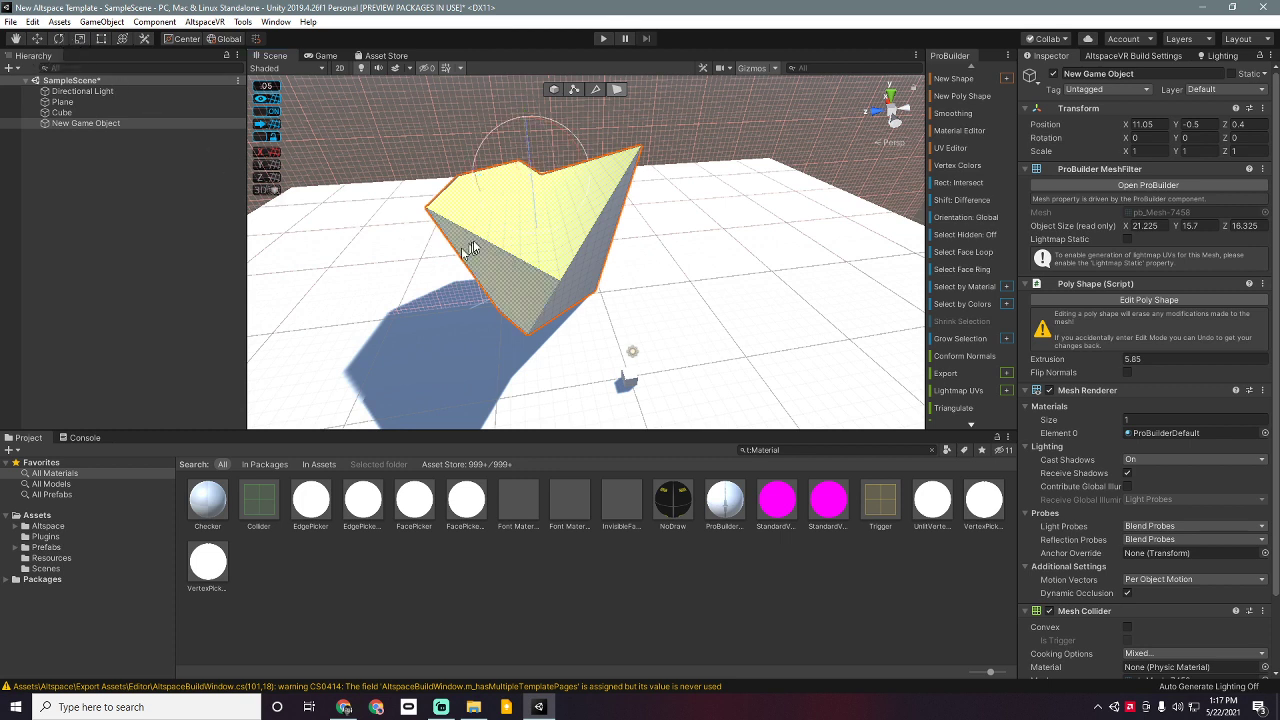
pyautogui.moveTo(501, 201); pyautogui.dragTo(557, 209)
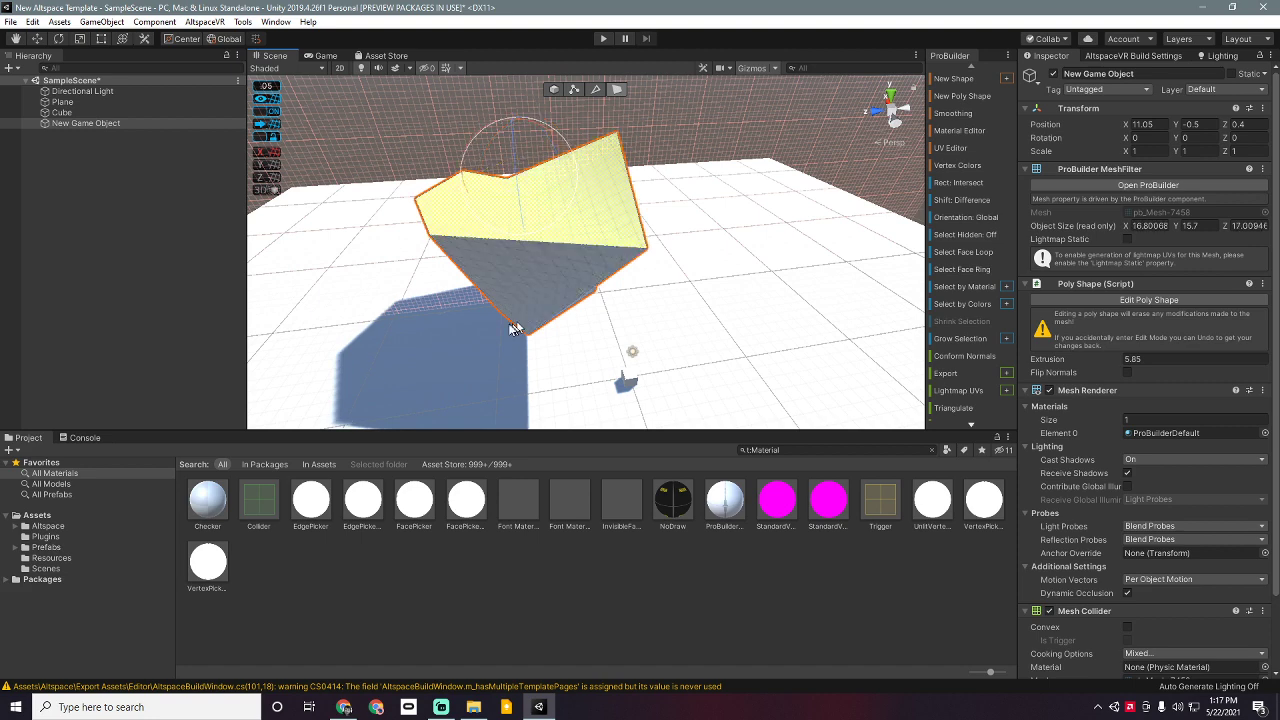
pyautogui.click(407, 336)
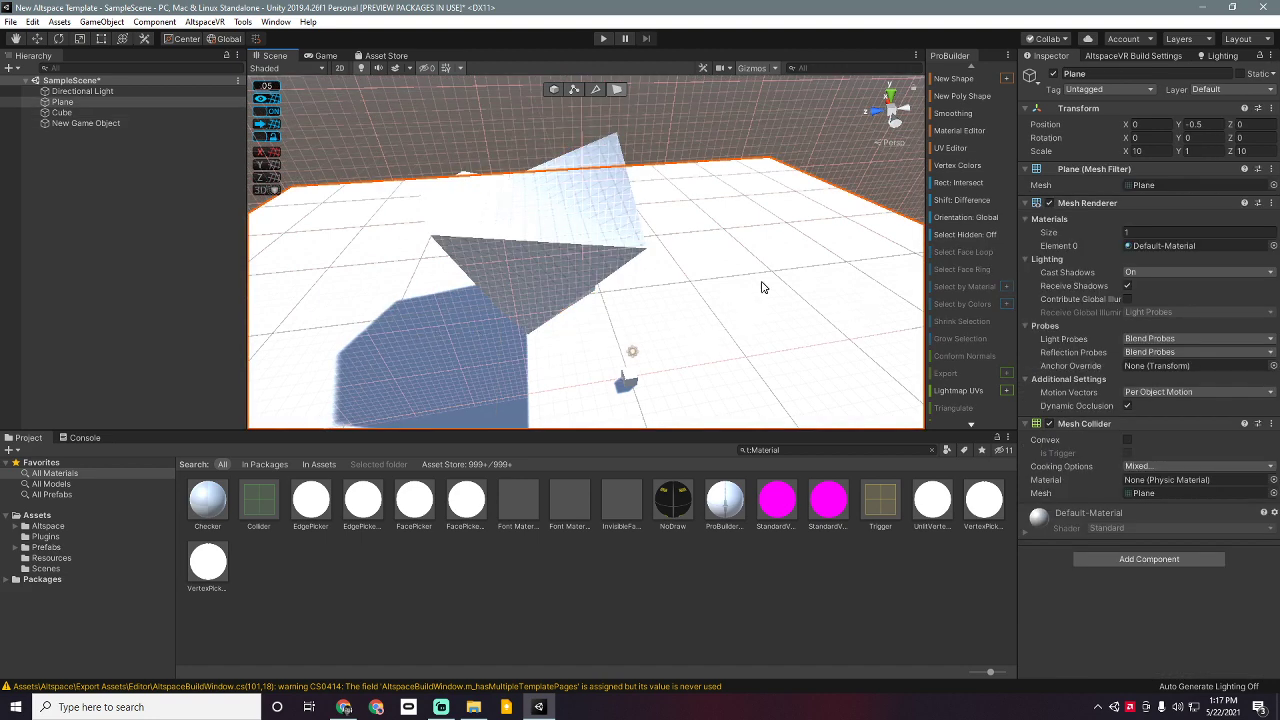
# Step: Hide the ProGrids grid overlay and look around the tilted wedge on the plane
pyautogui.moveTo(741, 292); pyautogui.dragTo(600, 271, button='right')
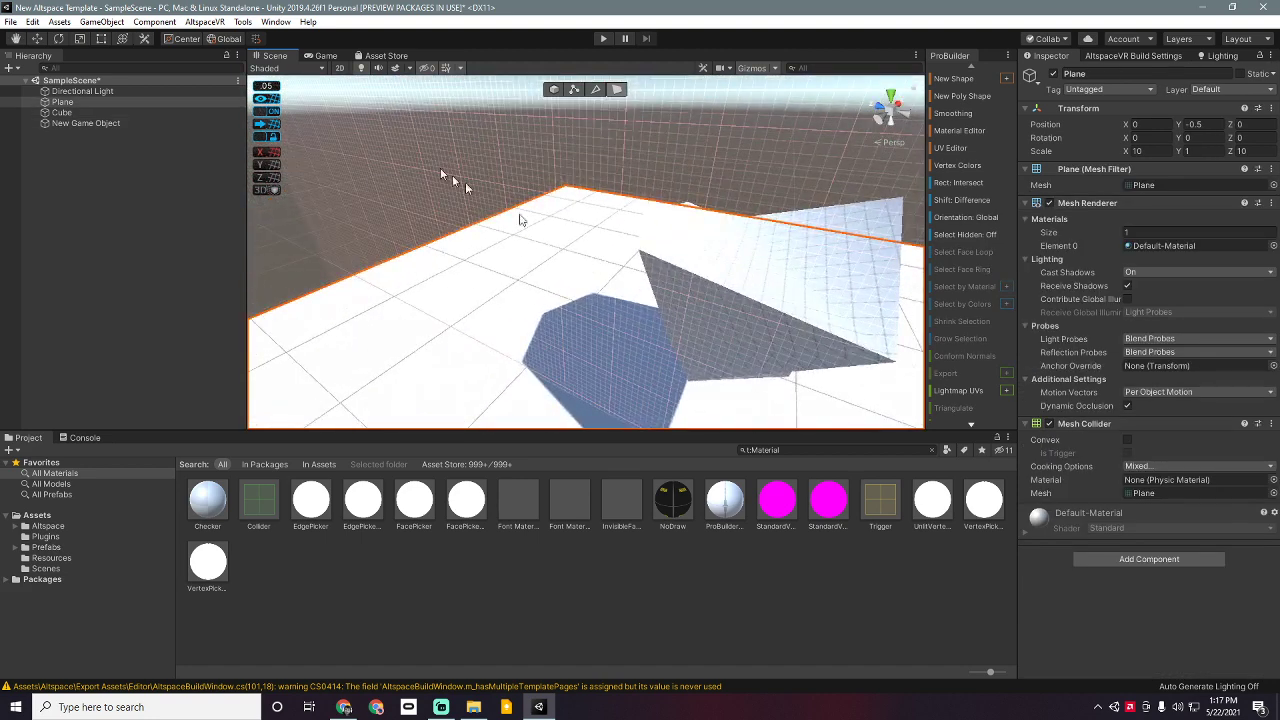
pyautogui.click(261, 104)
pyautogui.moveTo(682, 325); pyautogui.dragTo(642, 321, button='middle')
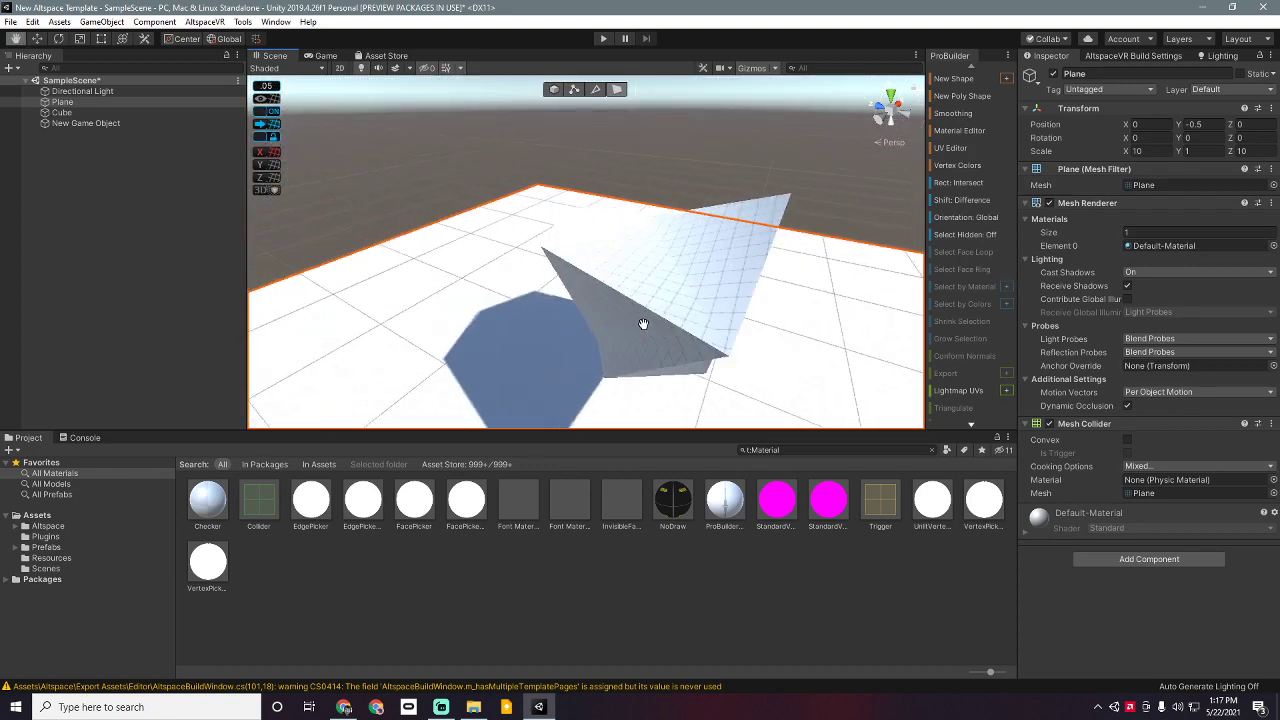
pyautogui.moveTo(533, 306); pyautogui.dragTo(651, 314, button='right')
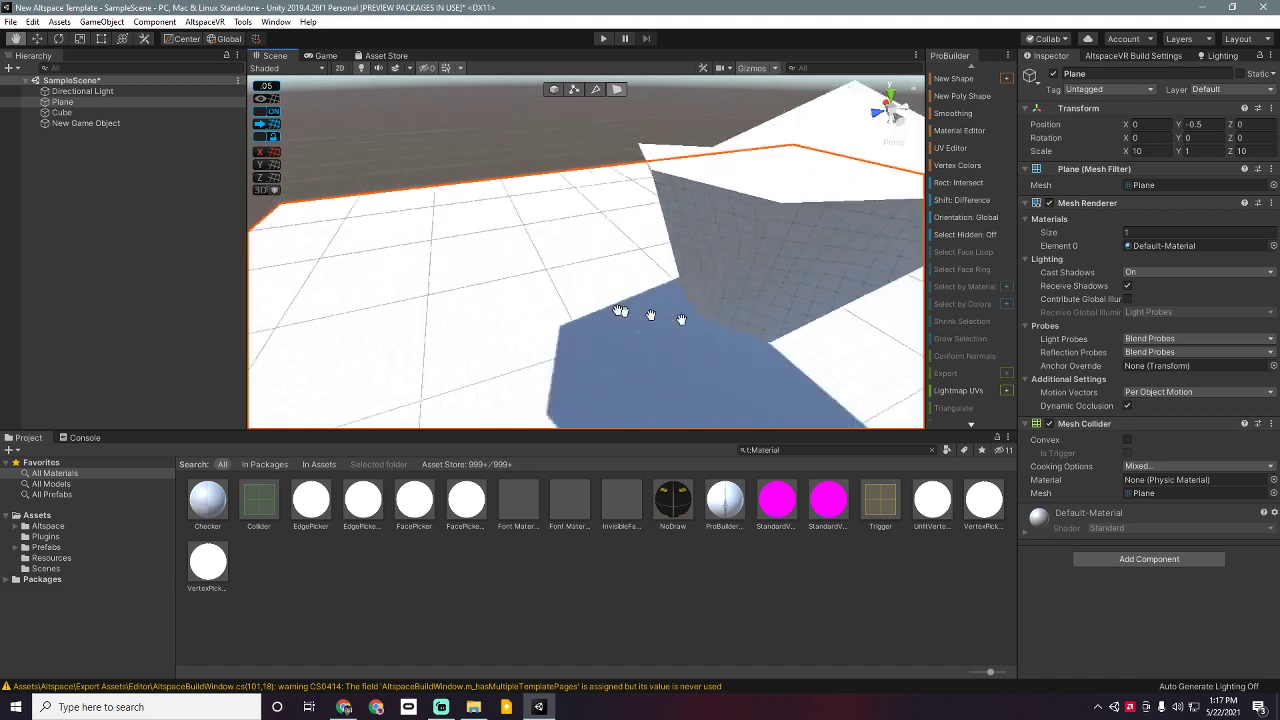
pyautogui.moveTo(651, 314); pyautogui.dragTo(503, 267, button='middle')
pyautogui.moveTo(503, 267); pyautogui.dragTo(441, 274, button='right')
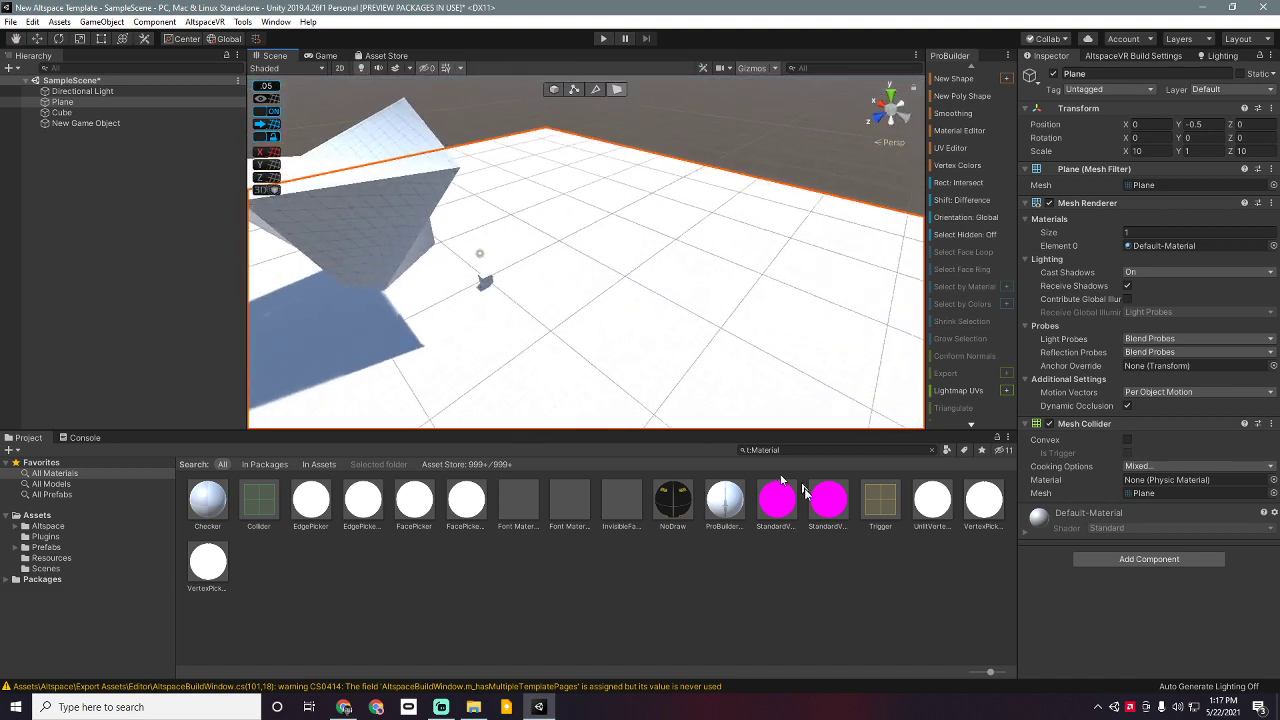
pyautogui.click(776, 505)
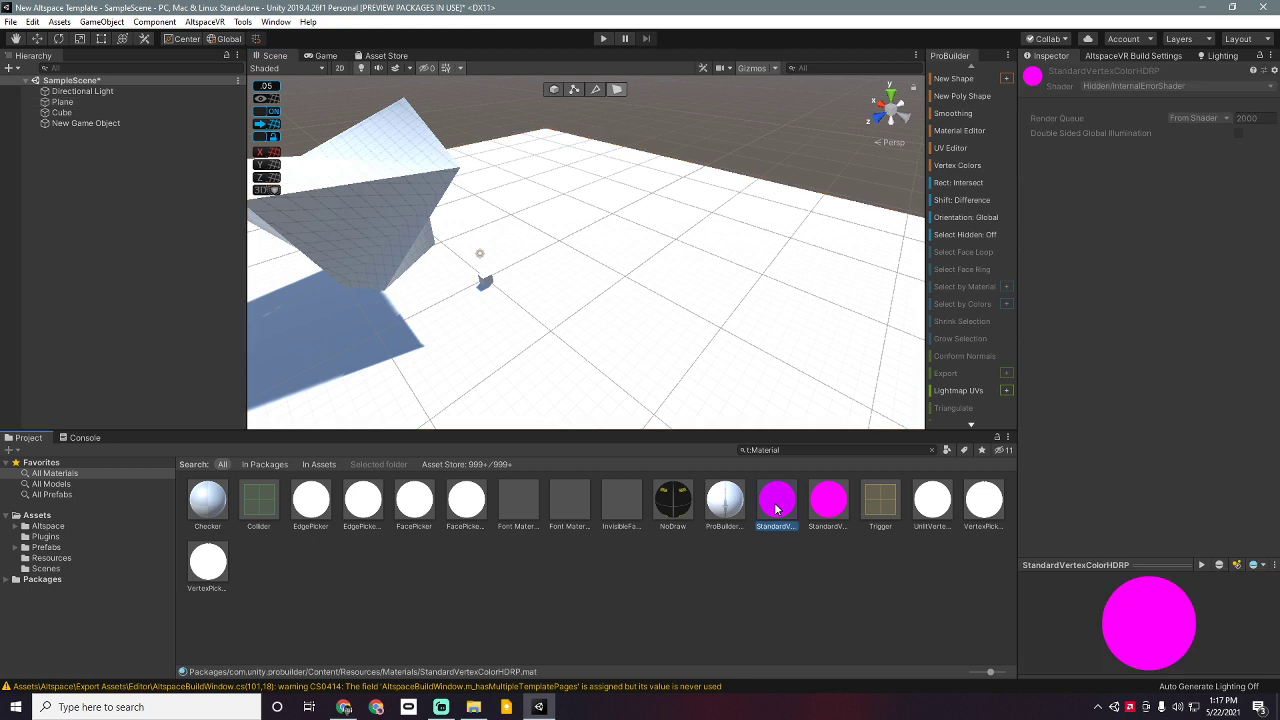
pyautogui.click(824, 505)
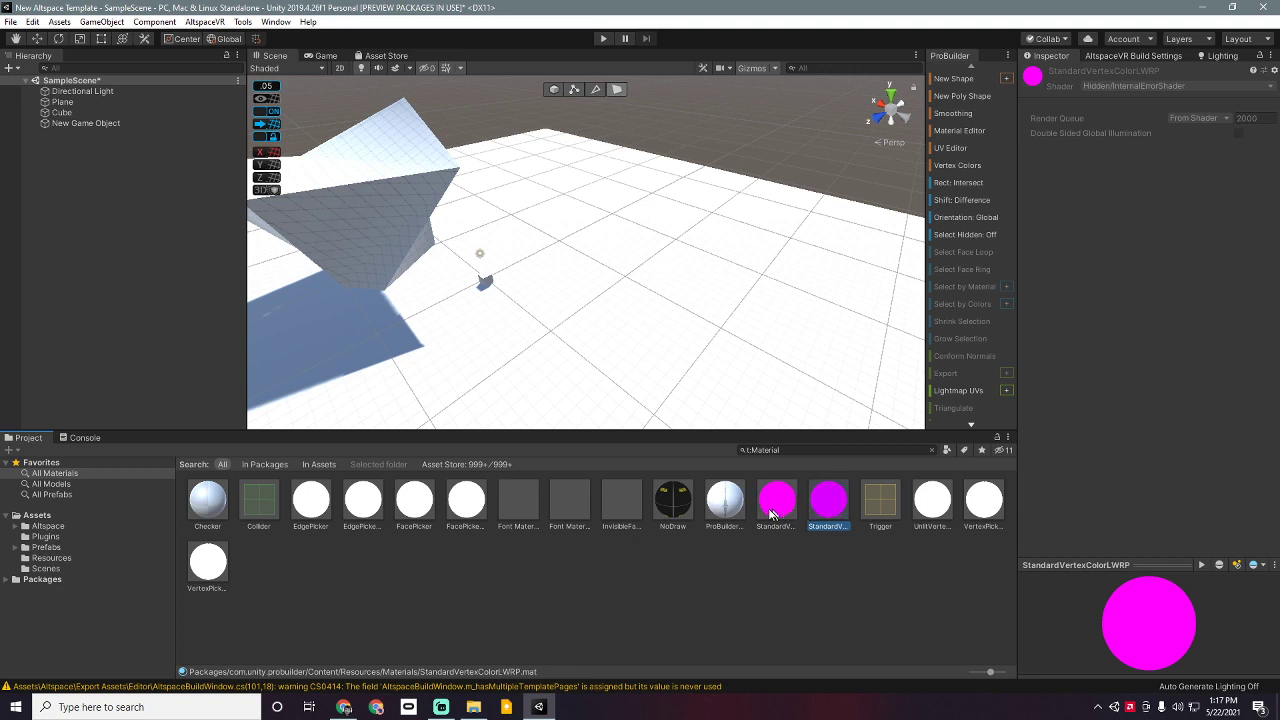
pyautogui.click(795, 507)
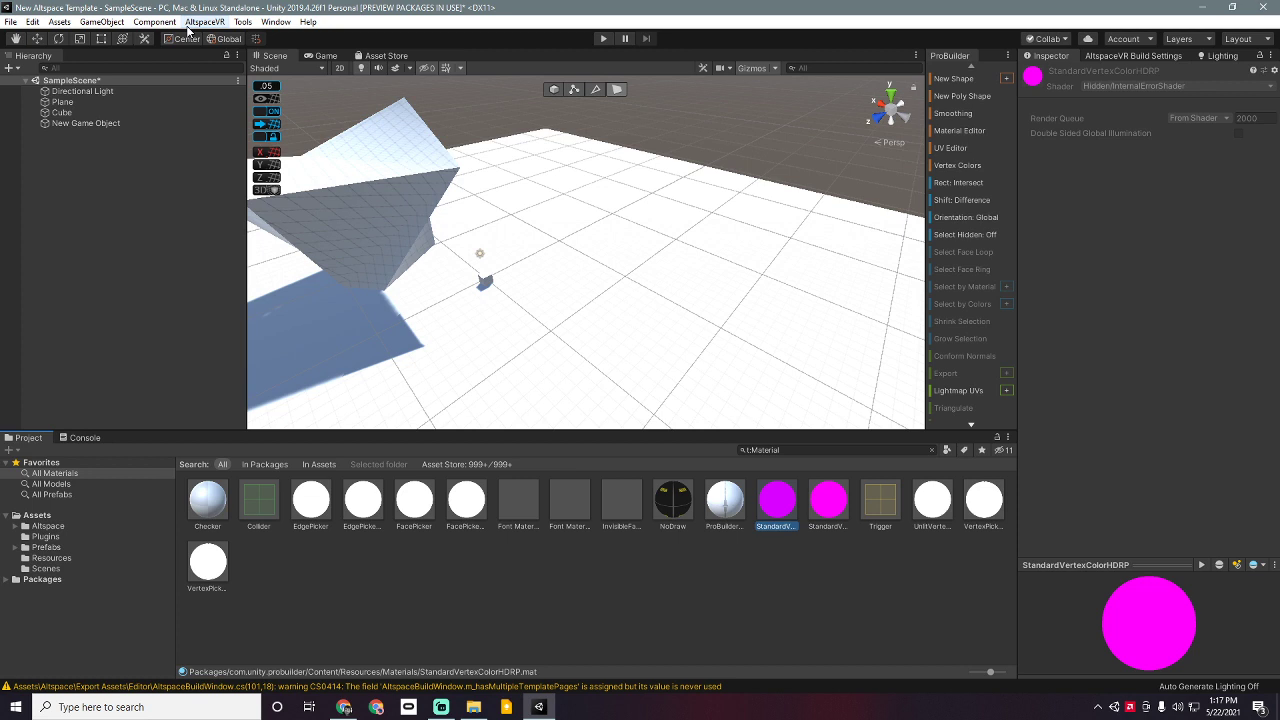
pyautogui.click(1142, 90)
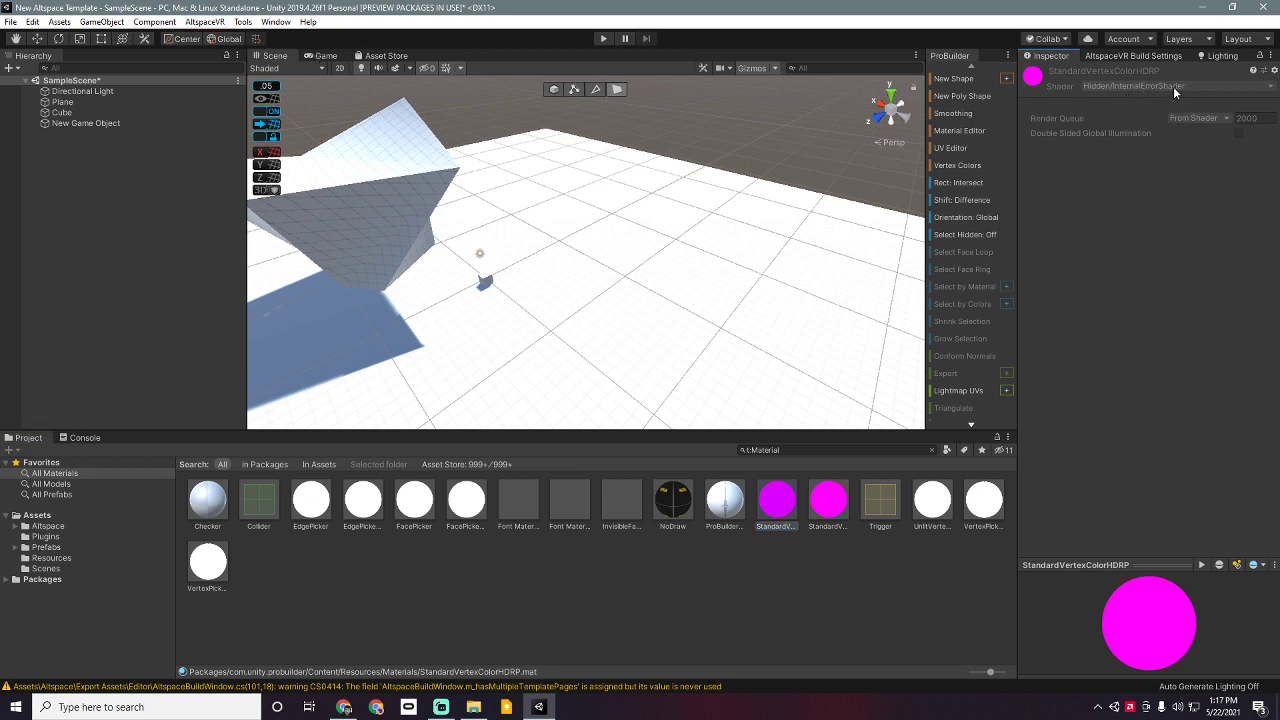
pyautogui.click(828, 500)
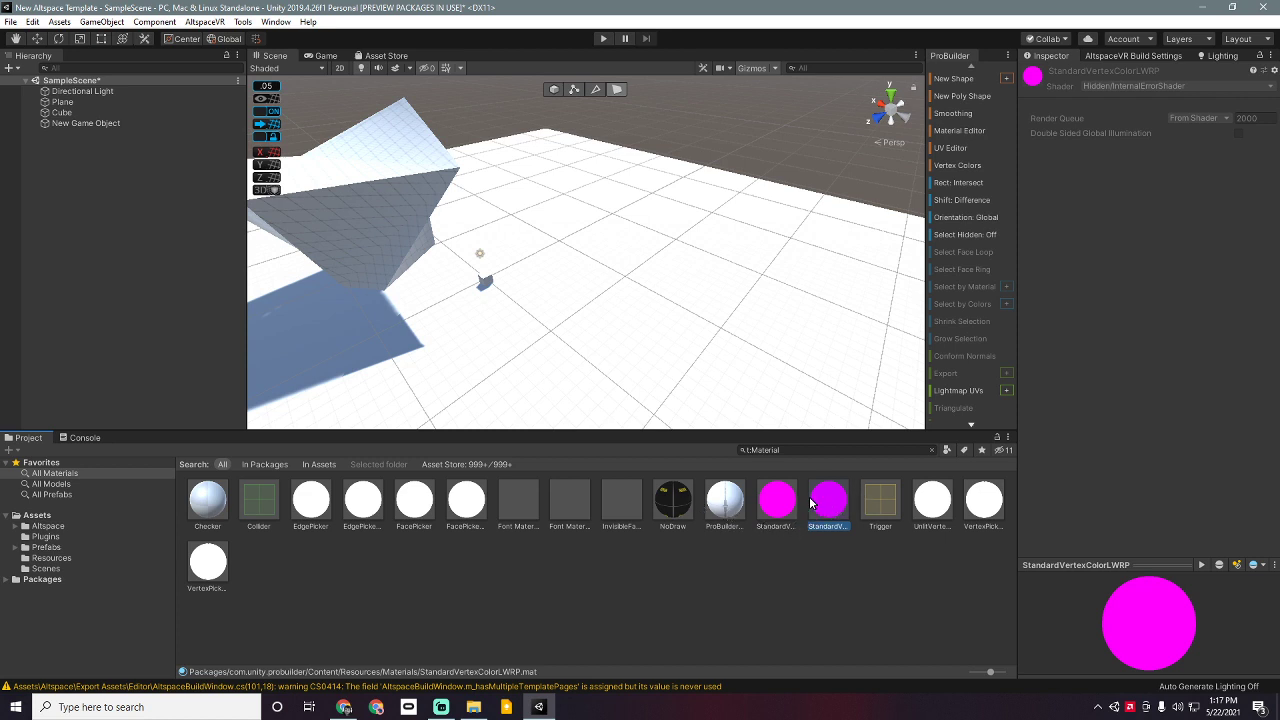
pyautogui.click(785, 520)
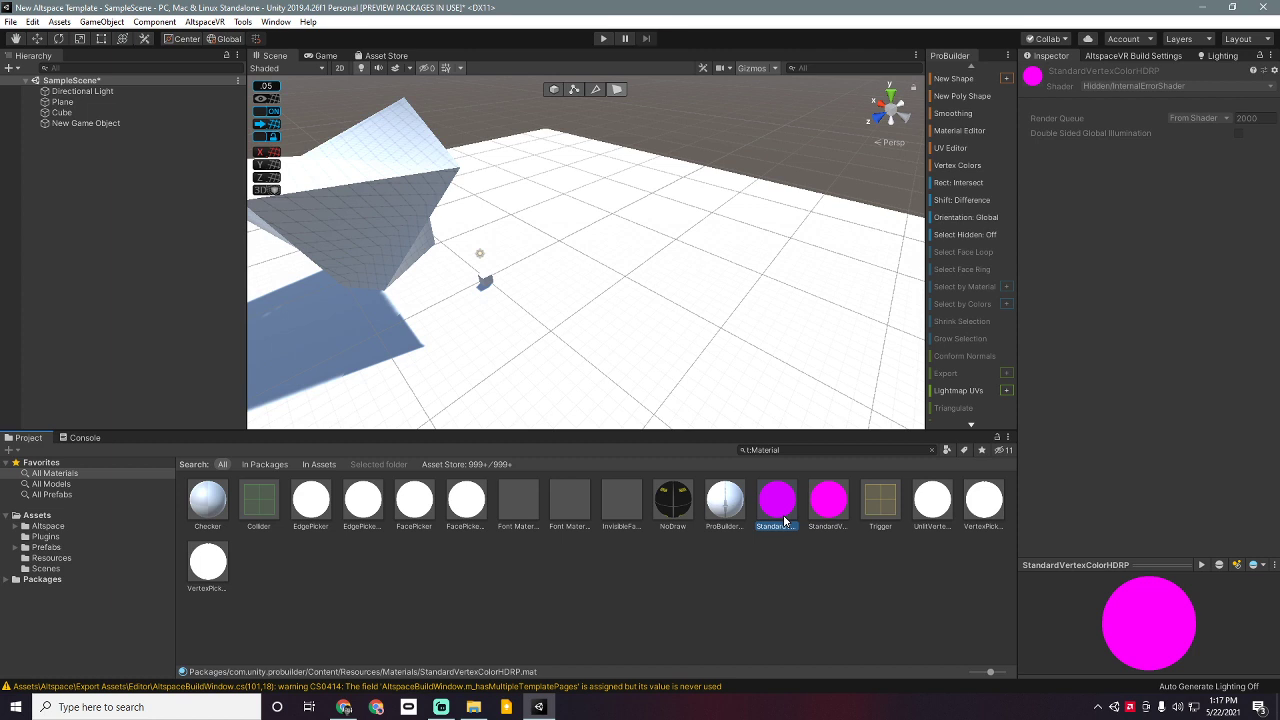
pyautogui.rightClick(778, 521)
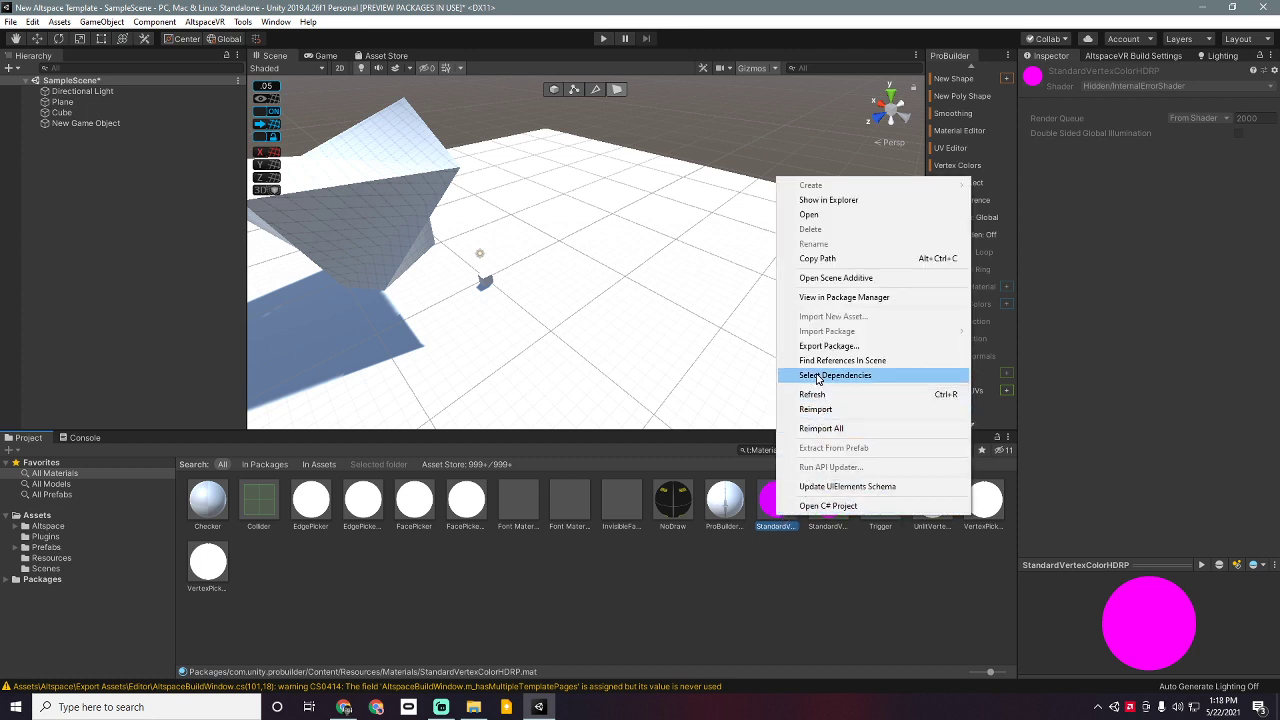
pyautogui.click(694, 706)
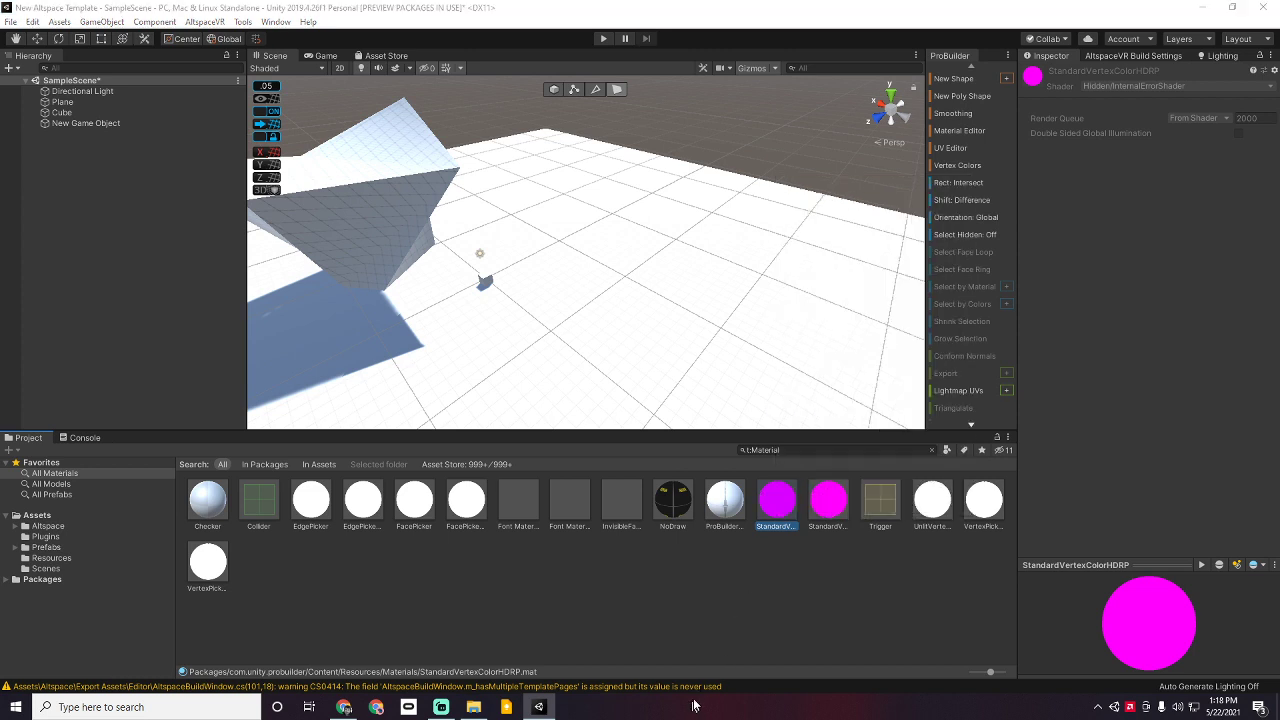
pyautogui.click(620, 631)
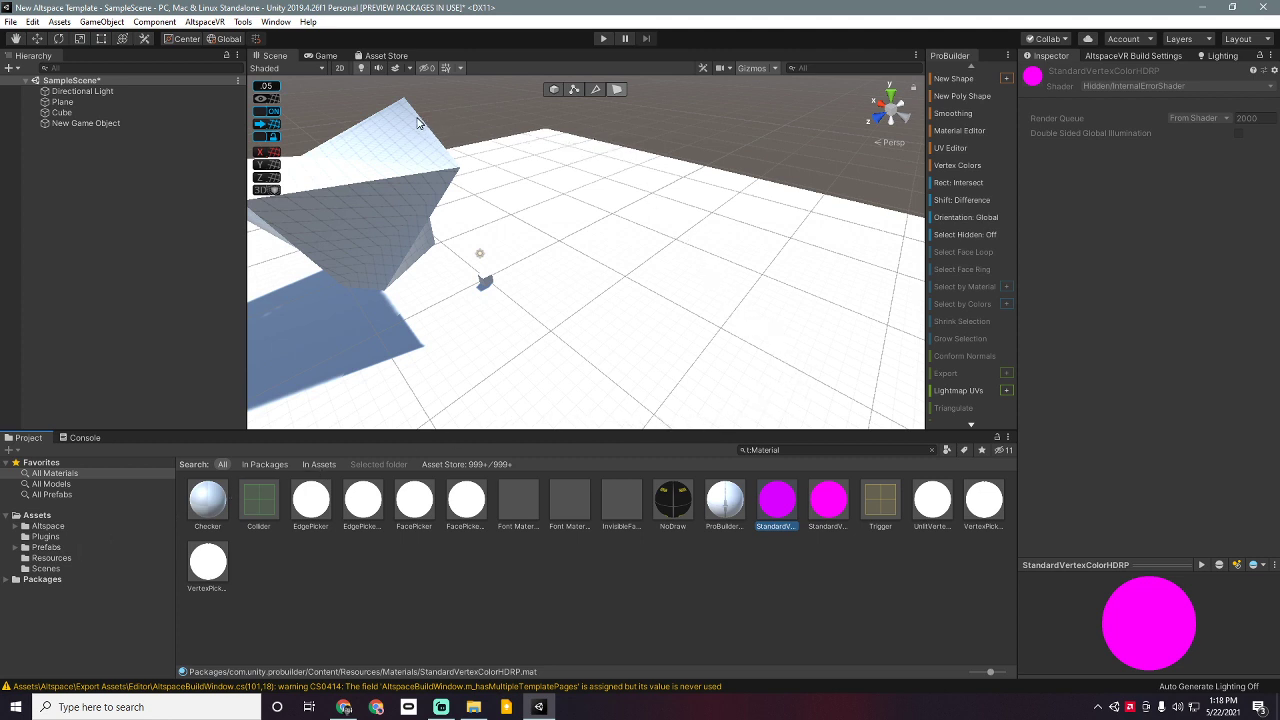
# Step: Select the poly shape and locate its ProBuilderDefault material in ProBuilder's Resources/Materials folder
pyautogui.click(186, 25)
pyautogui.click(186, 25)
pyautogui.click(357, 191)
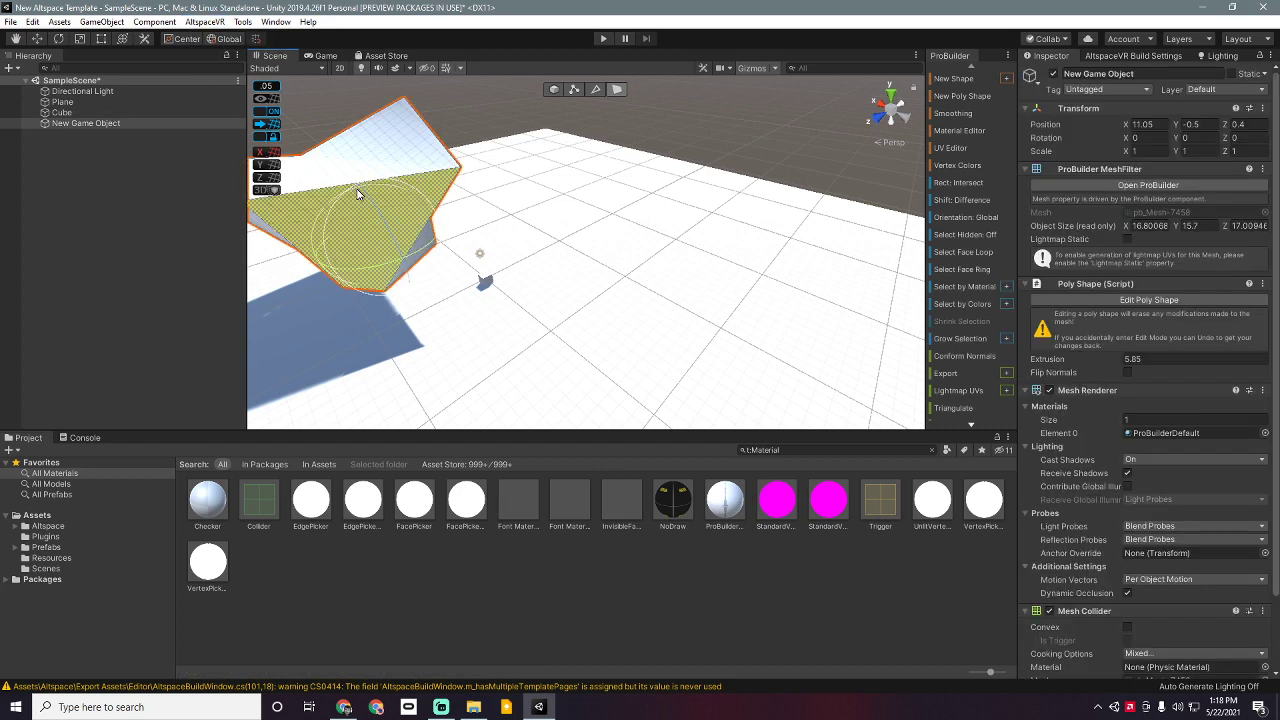
pyautogui.click(394, 163)
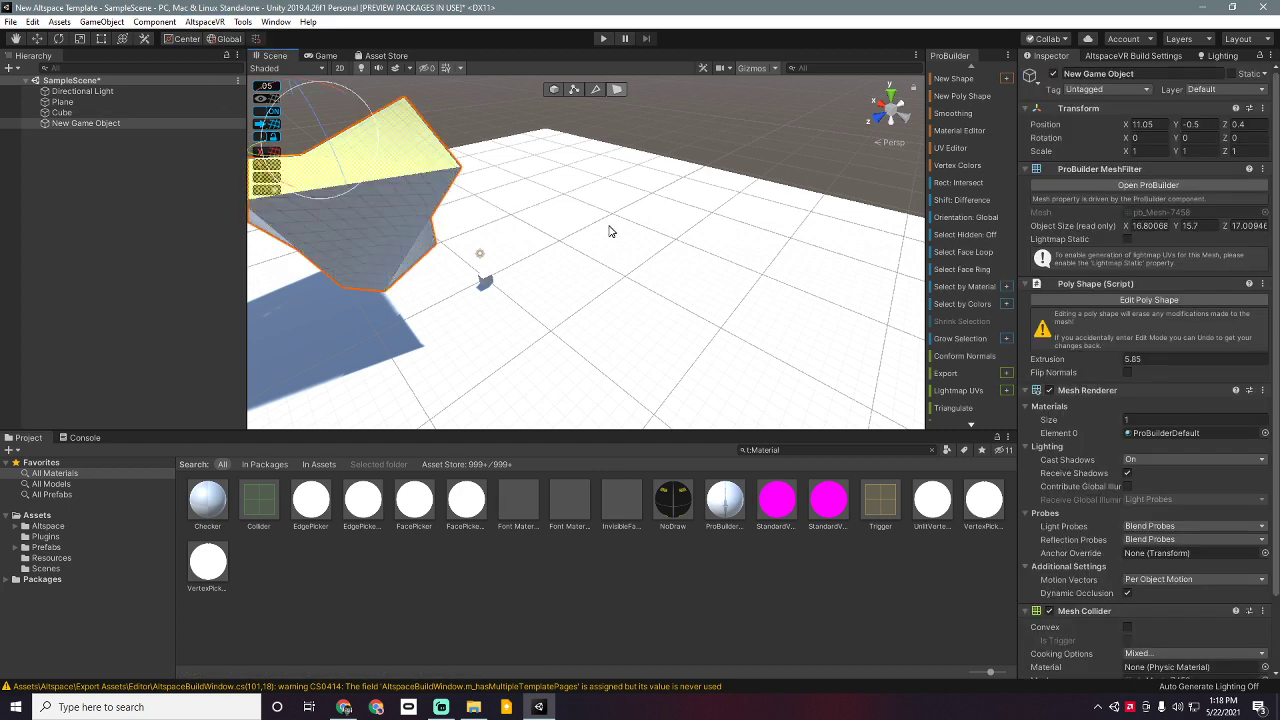
pyautogui.click(1162, 433)
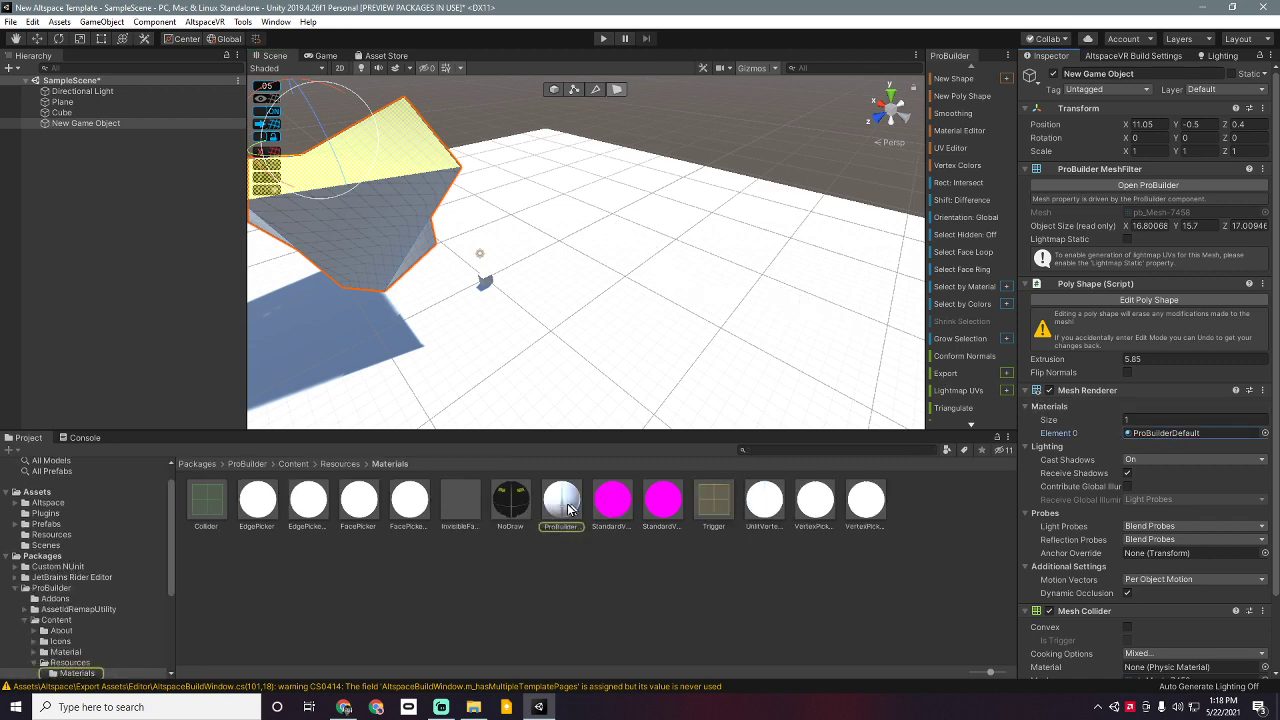
pyautogui.click(568, 509)
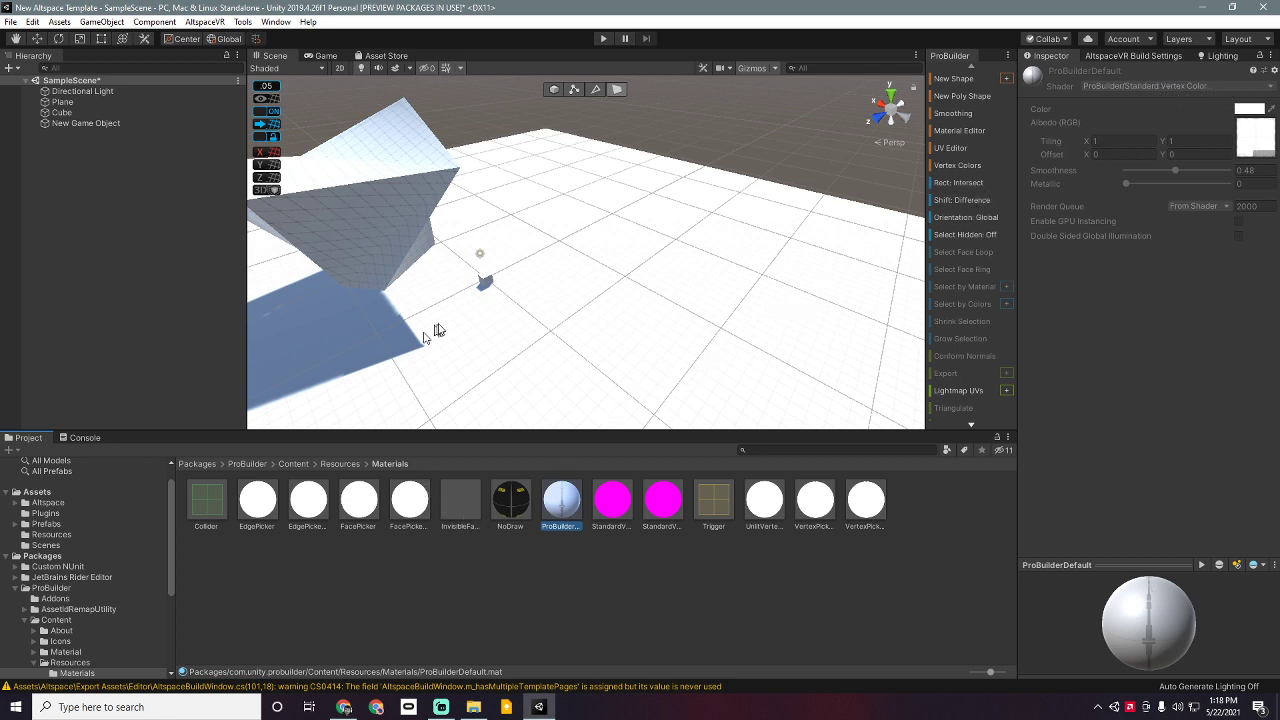
# Step: Select the Plane, clear the selection, and orbit to centre the poly shape
pyautogui.click(511, 340)
pyautogui.click(582, 572)
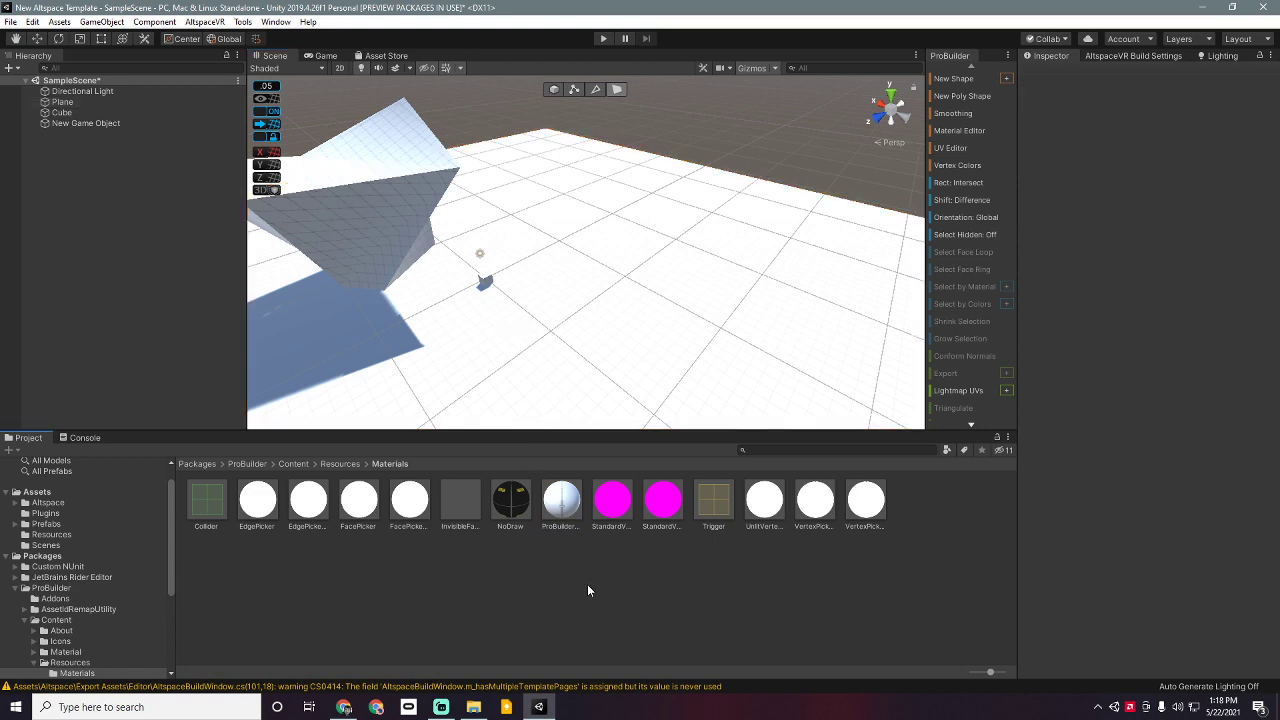
pyautogui.keyDown('alt'); pyautogui.moveTo(629, 326); pyautogui.dragTo(477, 315); pyautogui.keyUp('alt')
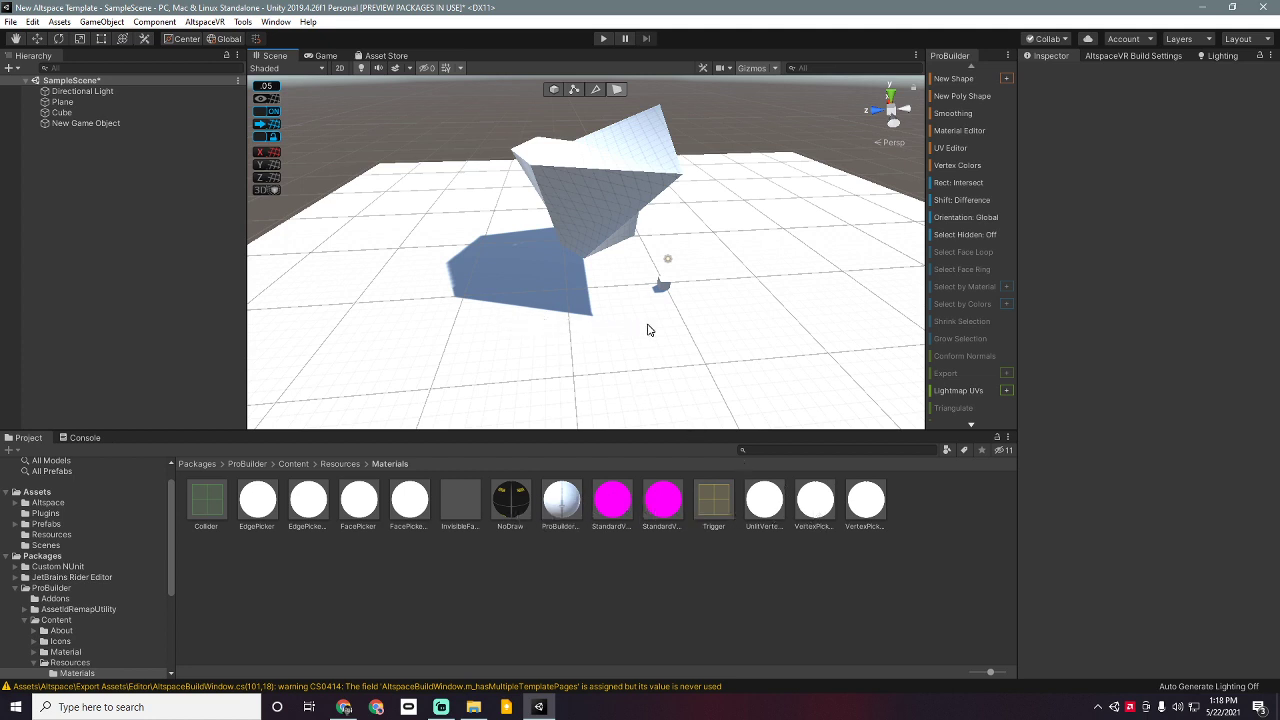
pyautogui.click(612, 498)
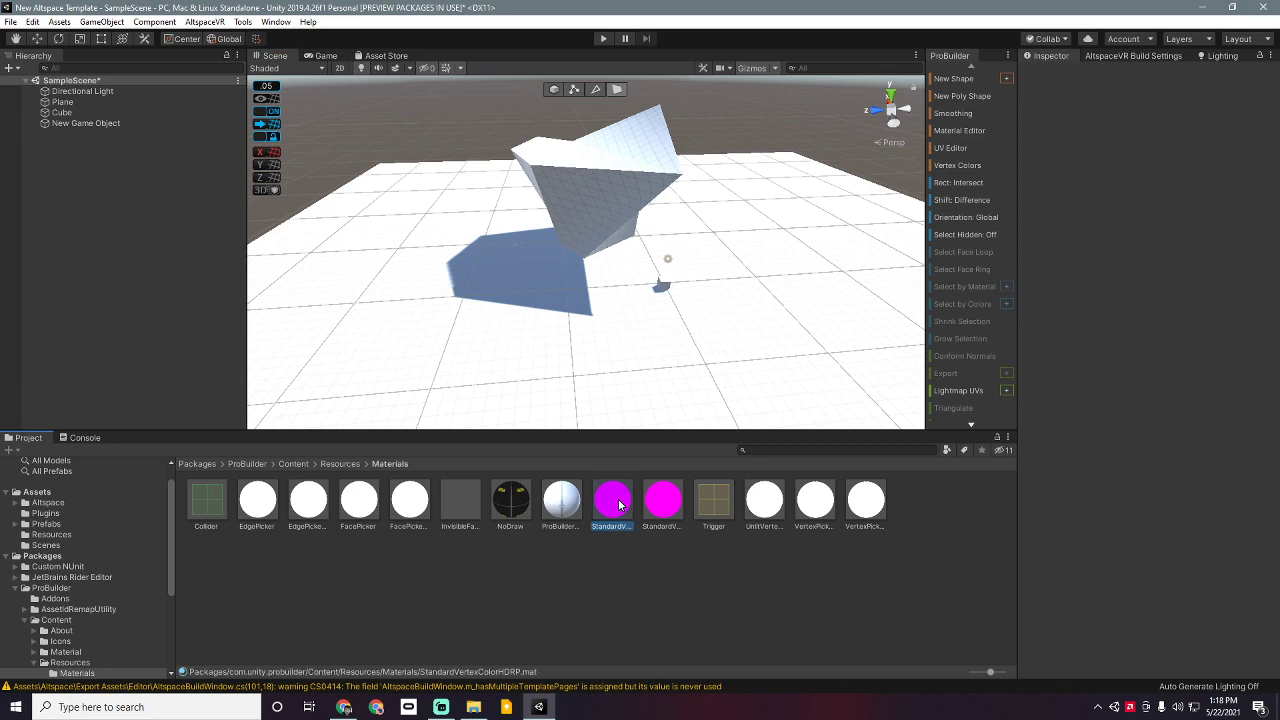
pyautogui.click(622, 577)
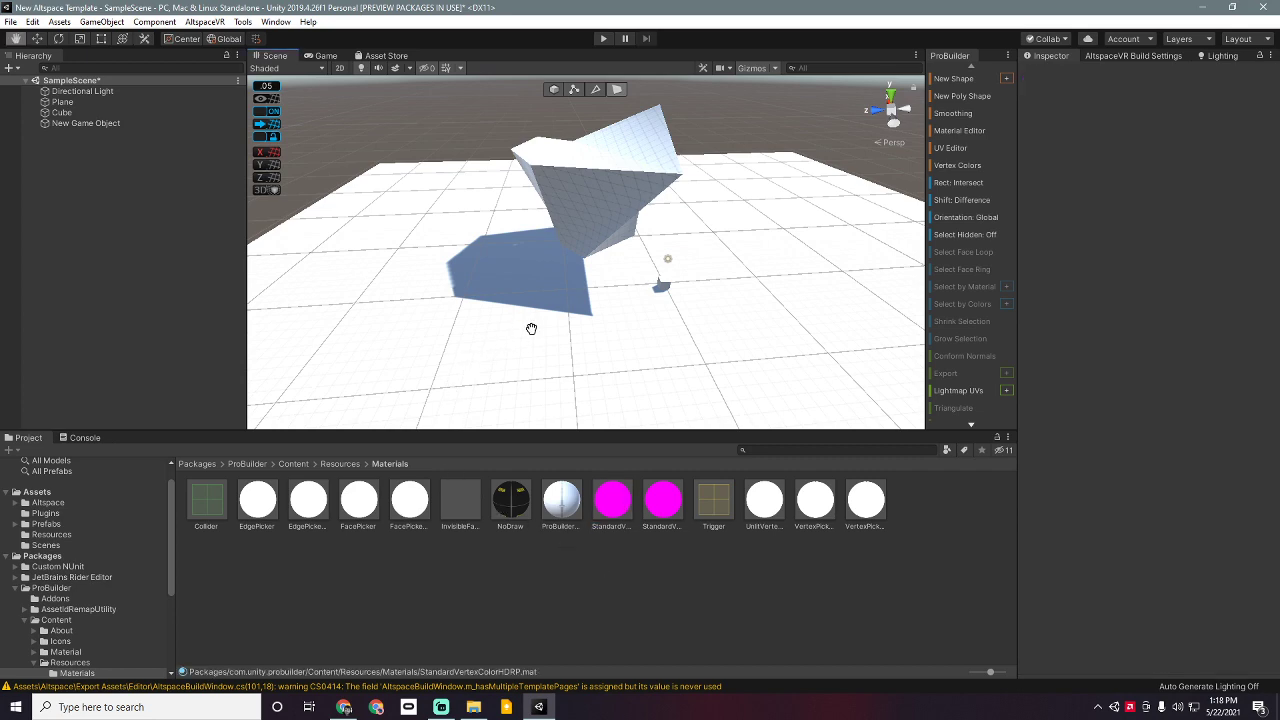
pyautogui.moveTo(532, 329); pyautogui.dragTo(429, 300, button='middle')
pyautogui.moveTo(578, 260); pyautogui.dragTo(467, 266, button='right')
pyautogui.moveTo(467, 266); pyautogui.dragTo(529, 304, button='middle')
pyautogui.moveTo(382, 330); pyautogui.dragTo(479, 341, button='right')
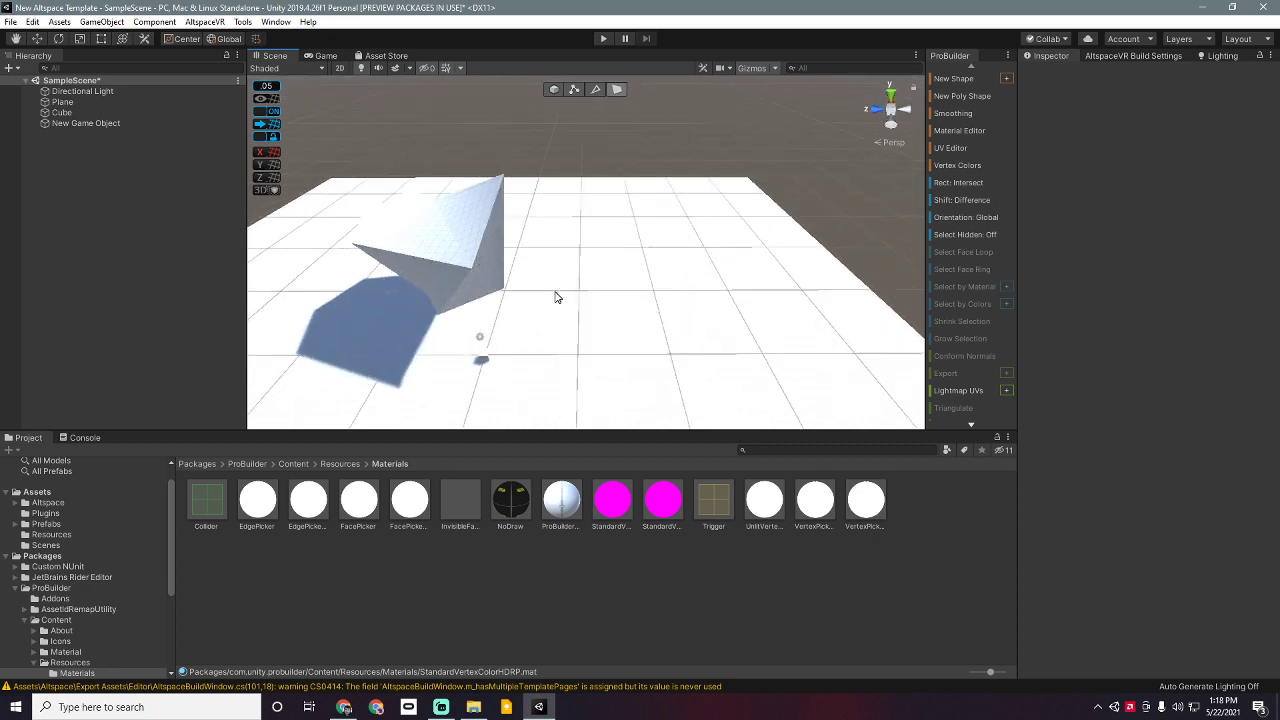
pyautogui.scroll(-1, 468, 306)
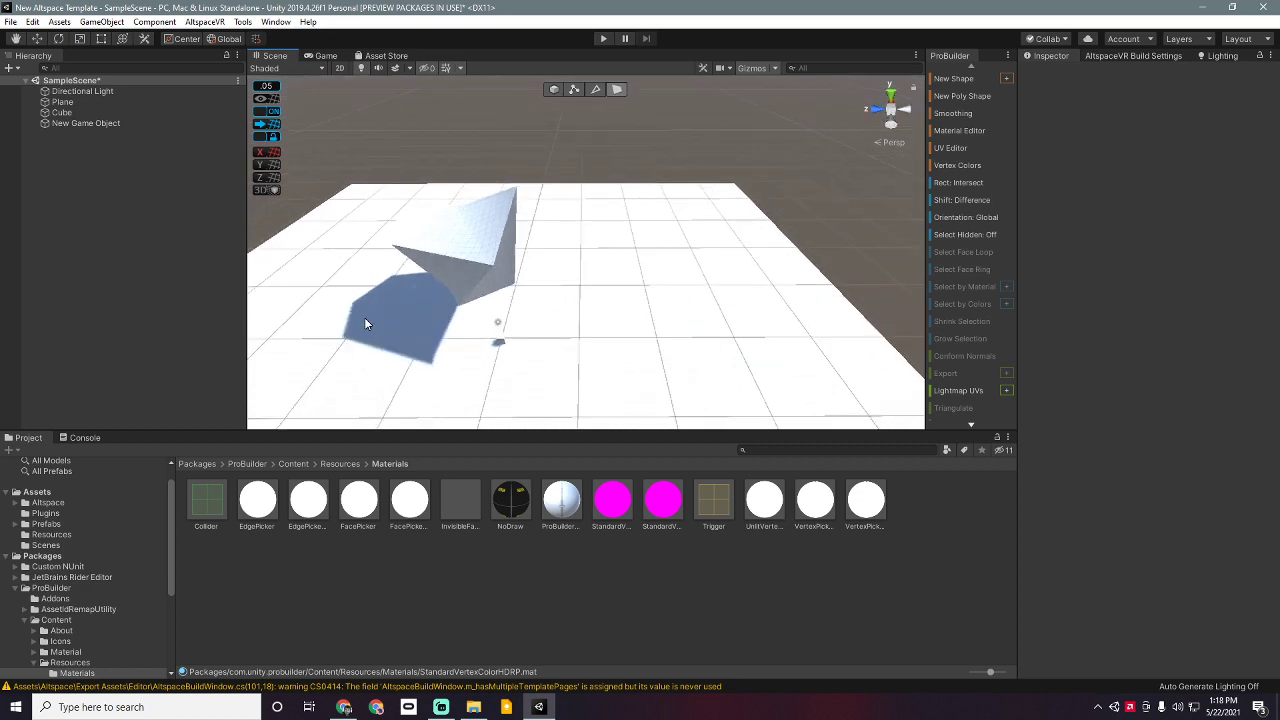
pyautogui.moveTo(365, 319); pyautogui.dragTo(463, 307, button='middle')
pyautogui.moveTo(431, 313); pyautogui.dragTo(601, 307, button='right')
pyautogui.moveTo(465, 319); pyautogui.dragTo(514, 291, button='middle')
pyautogui.moveTo(454, 309); pyautogui.dragTo(597, 298, button='right')
pyautogui.moveTo(462, 346); pyautogui.dragTo(540, 273, button='middle')
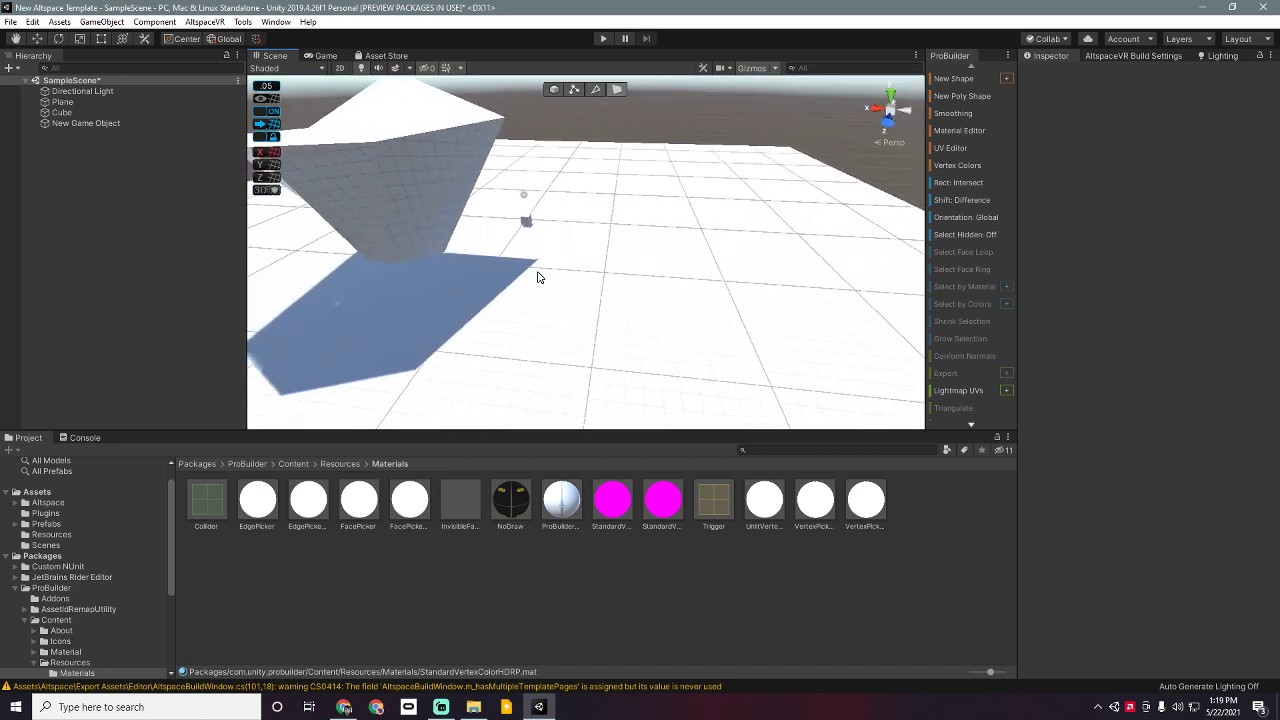
pyautogui.scroll(-1, 710, 220)
pyautogui.moveTo(724, 204); pyautogui.dragTo(681, 294, button='middle')
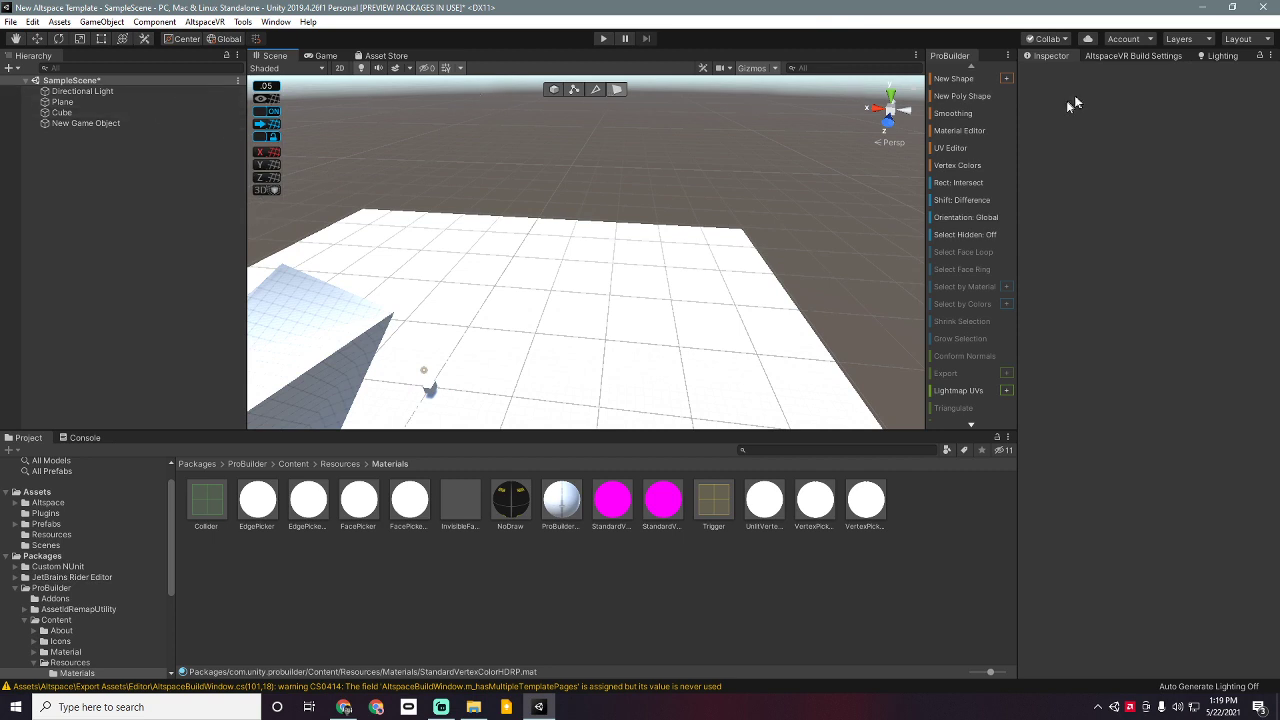
# Step: Add a new ProBuilder cube and set its position to 0, 0, 0
pyautogui.click(955, 82)
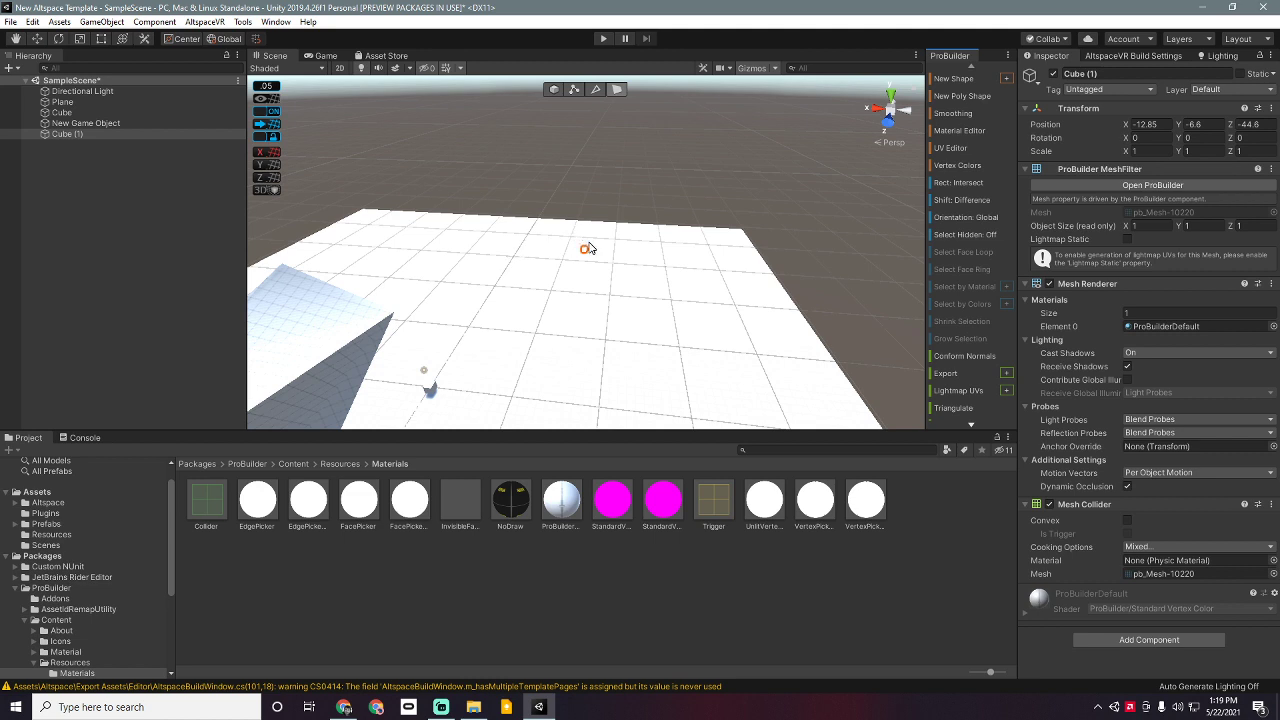
pyautogui.click(1170, 124)
pyautogui.write('0')
pyautogui.click(1190, 124)
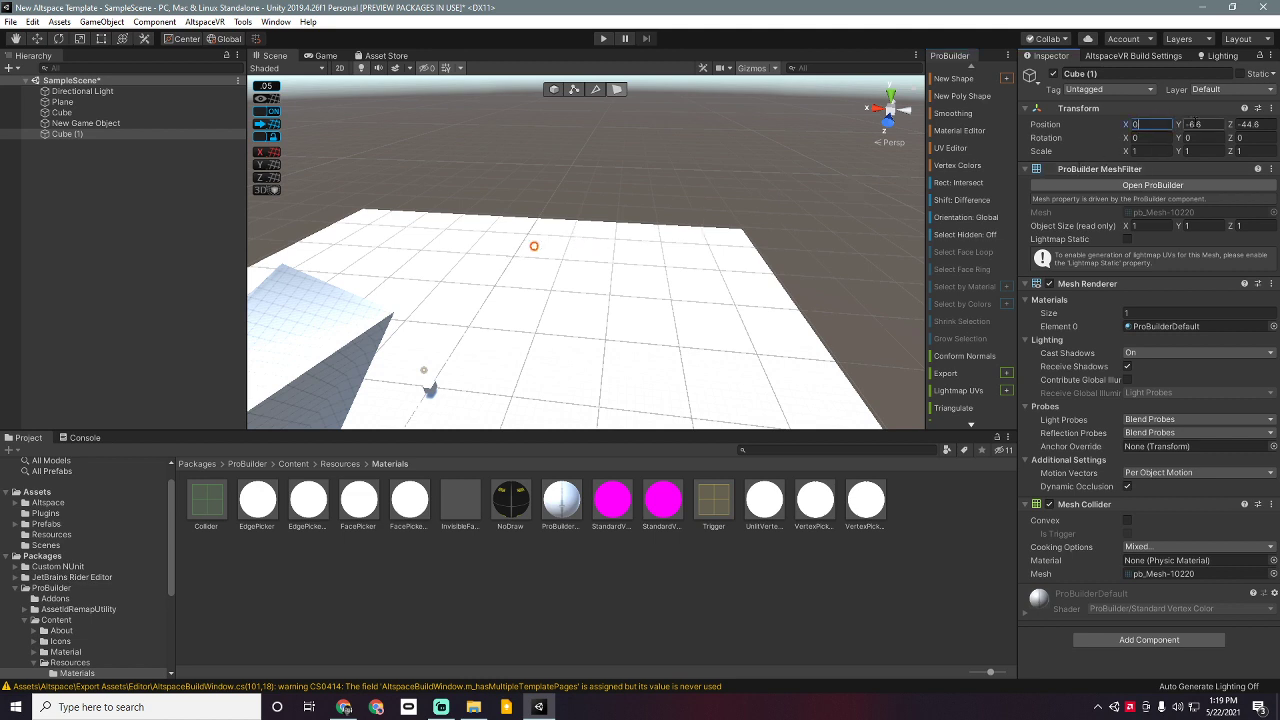
pyautogui.write('0')
pyautogui.click(1250, 124)
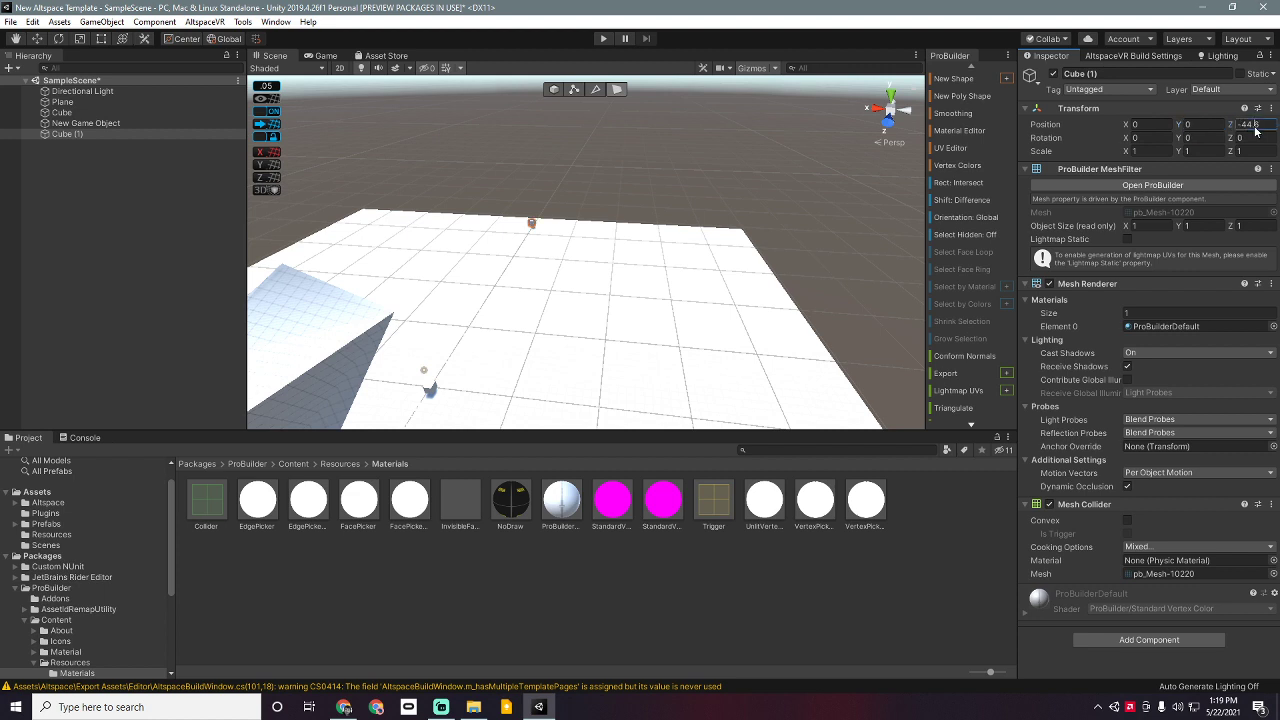
pyautogui.write('0')
pyautogui.click(17, 41)
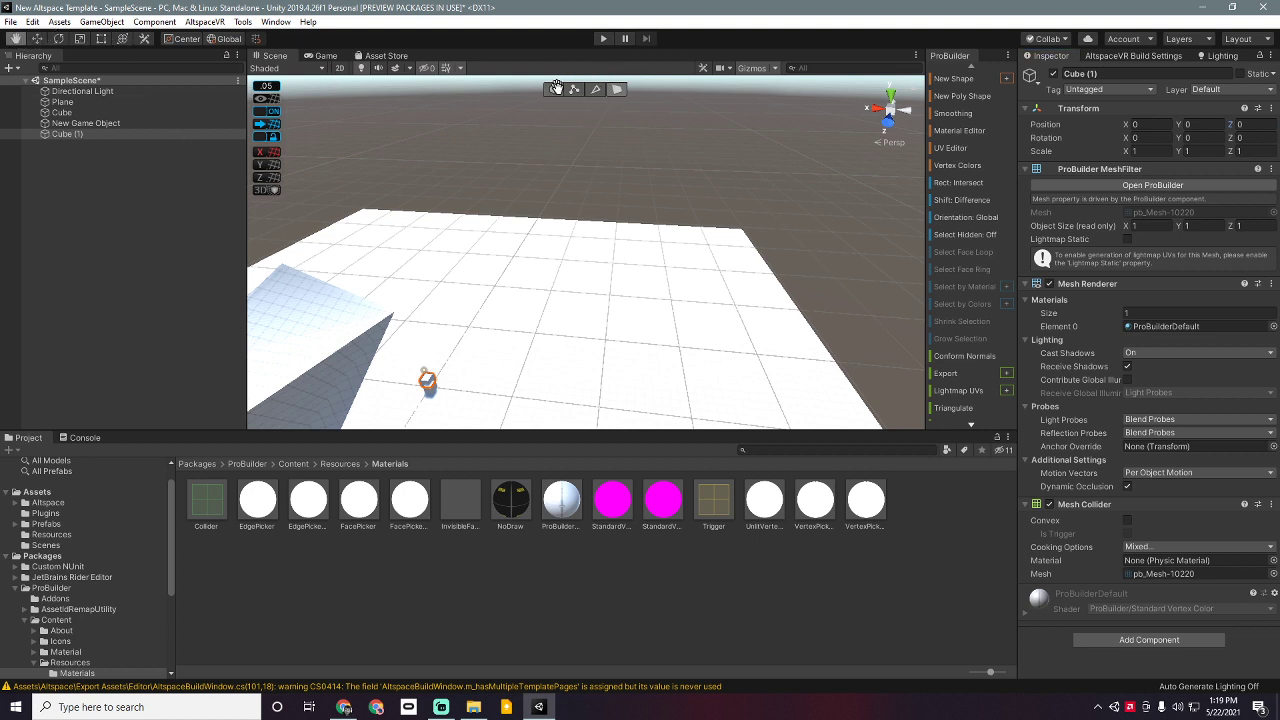
# Step: In object mode, move the cube along X to -10.5
pyautogui.click(553, 89)
pyautogui.click(17, 39)
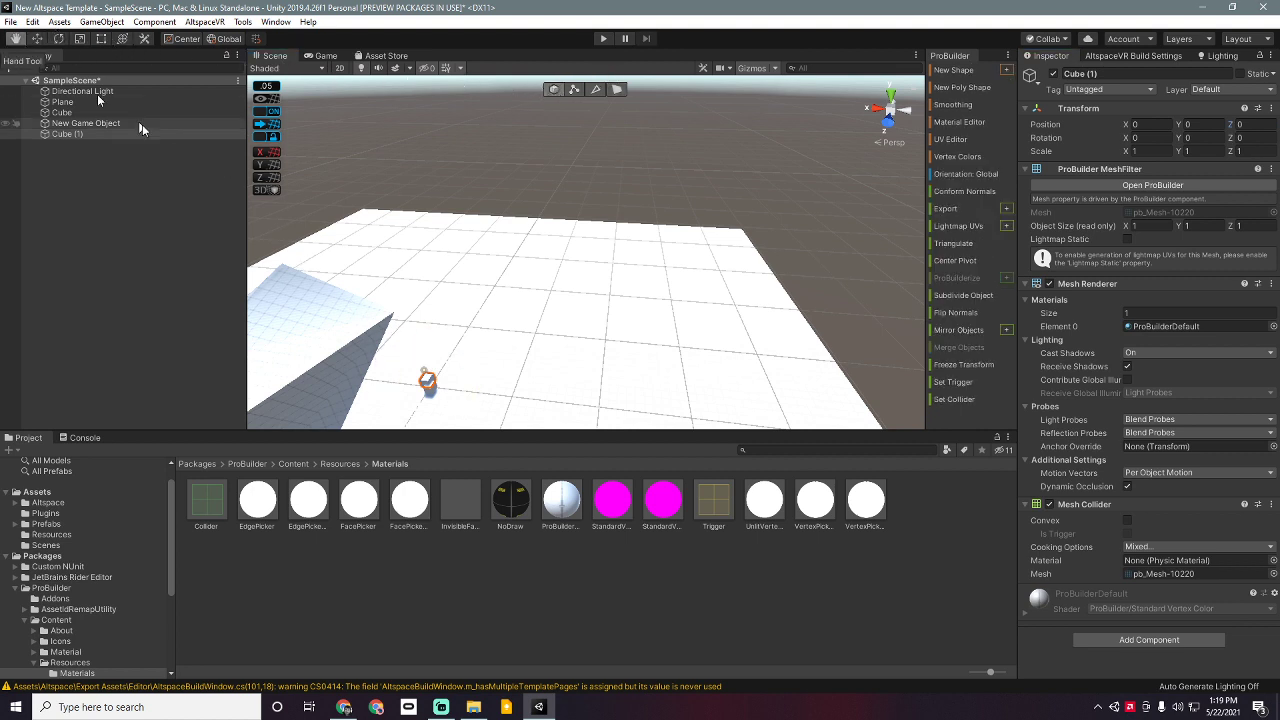
pyautogui.press('w')
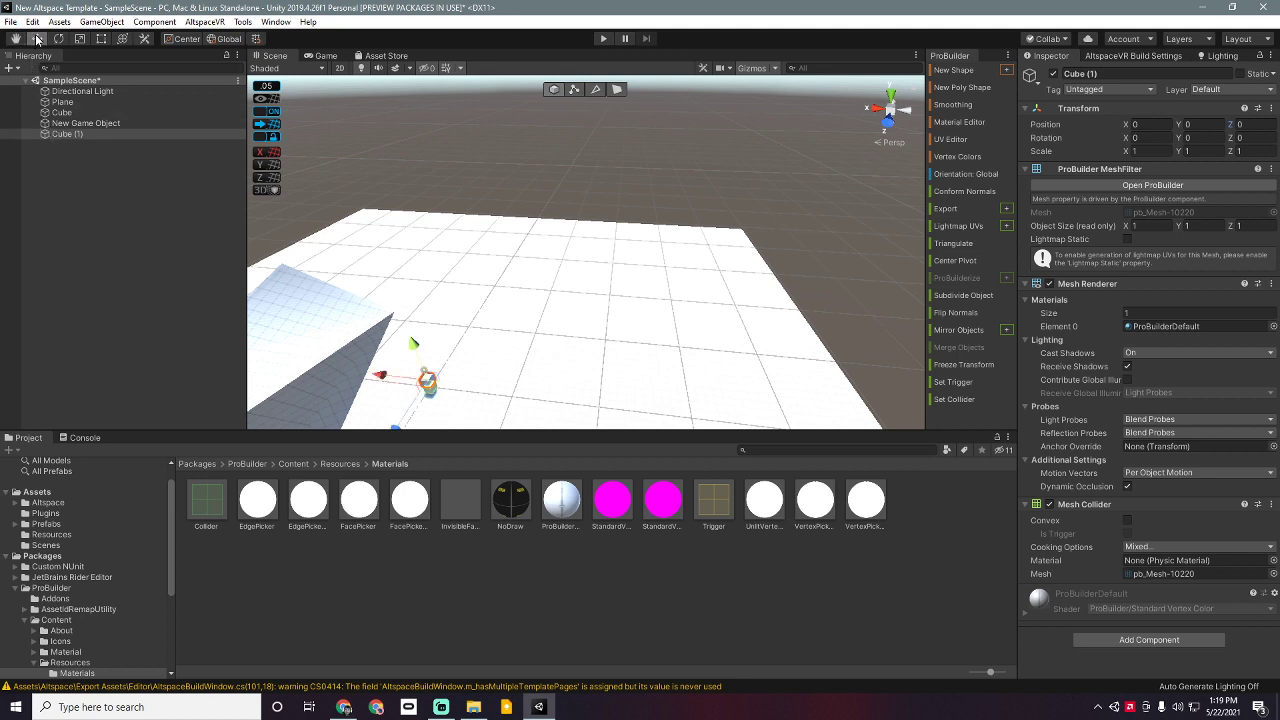
pyautogui.moveTo(378, 384); pyautogui.dragTo(524, 356)
pyautogui.scroll(-1, 507, 390)
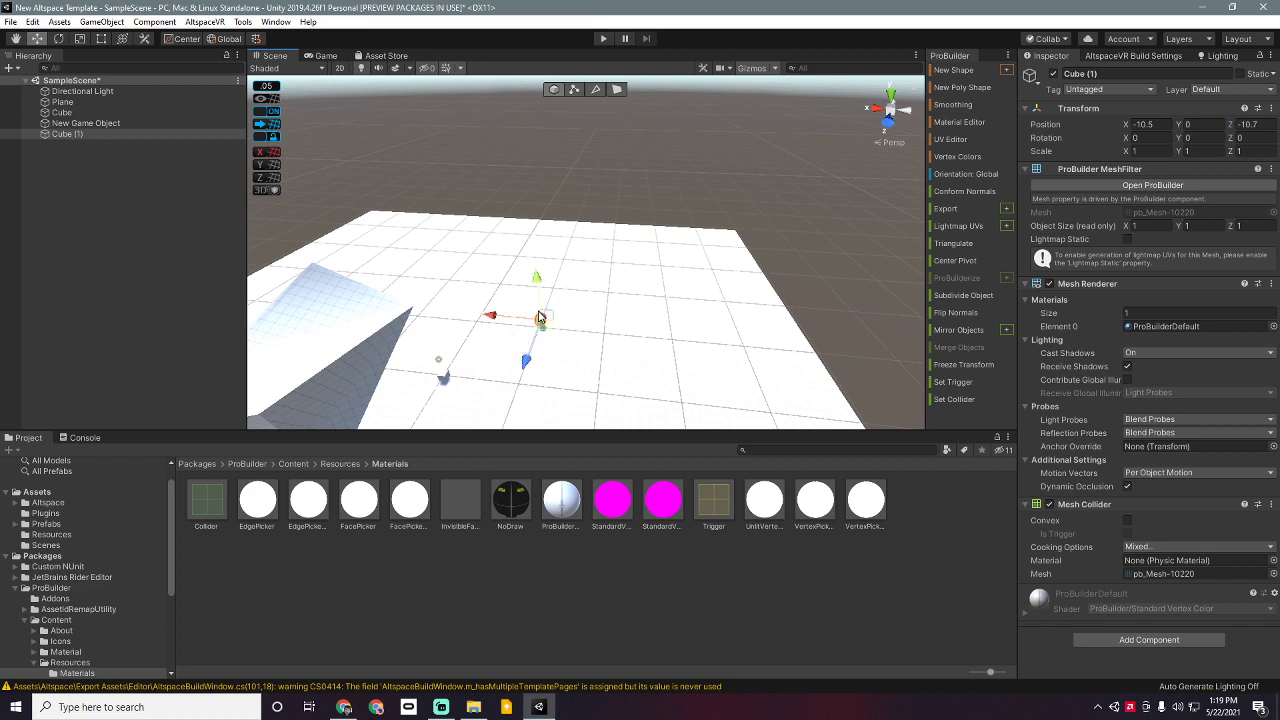
# Step: Scale Cube (1) into a wall 19.25 long and 7.85 tall
pyautogui.press('e')
pyautogui.press('r')
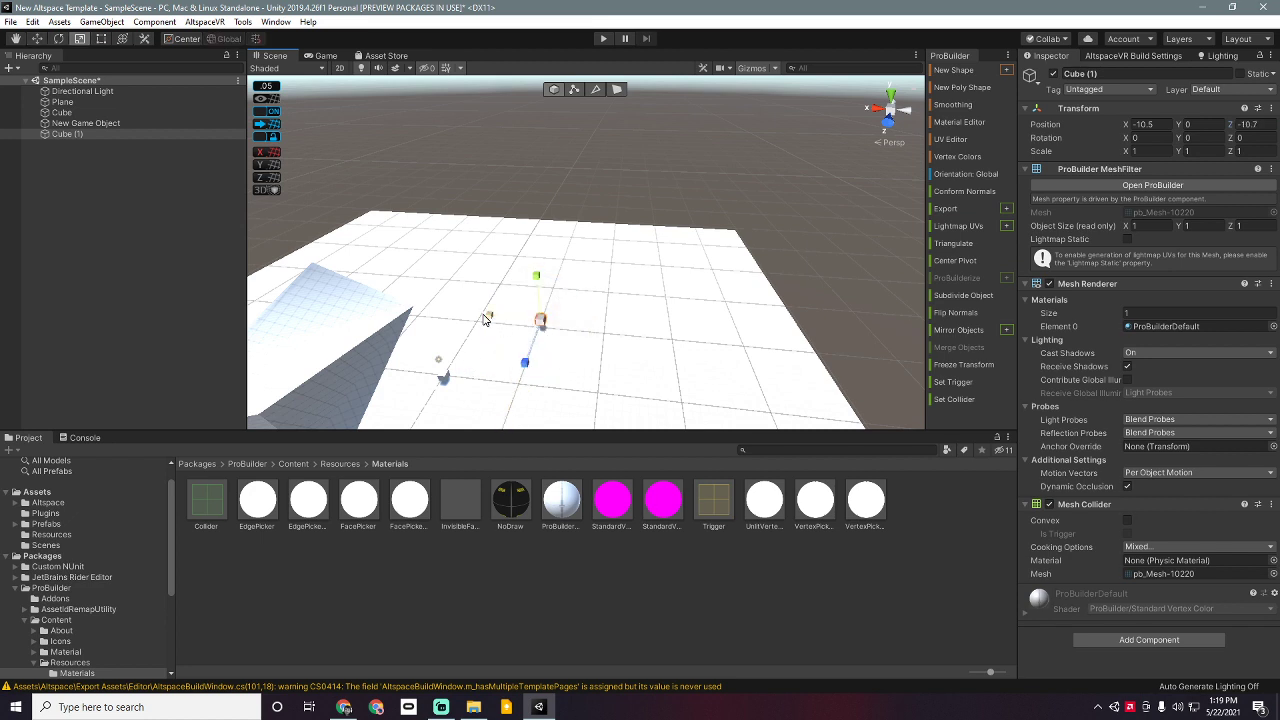
pyautogui.moveTo(484, 318); pyautogui.dragTo(798, 283)
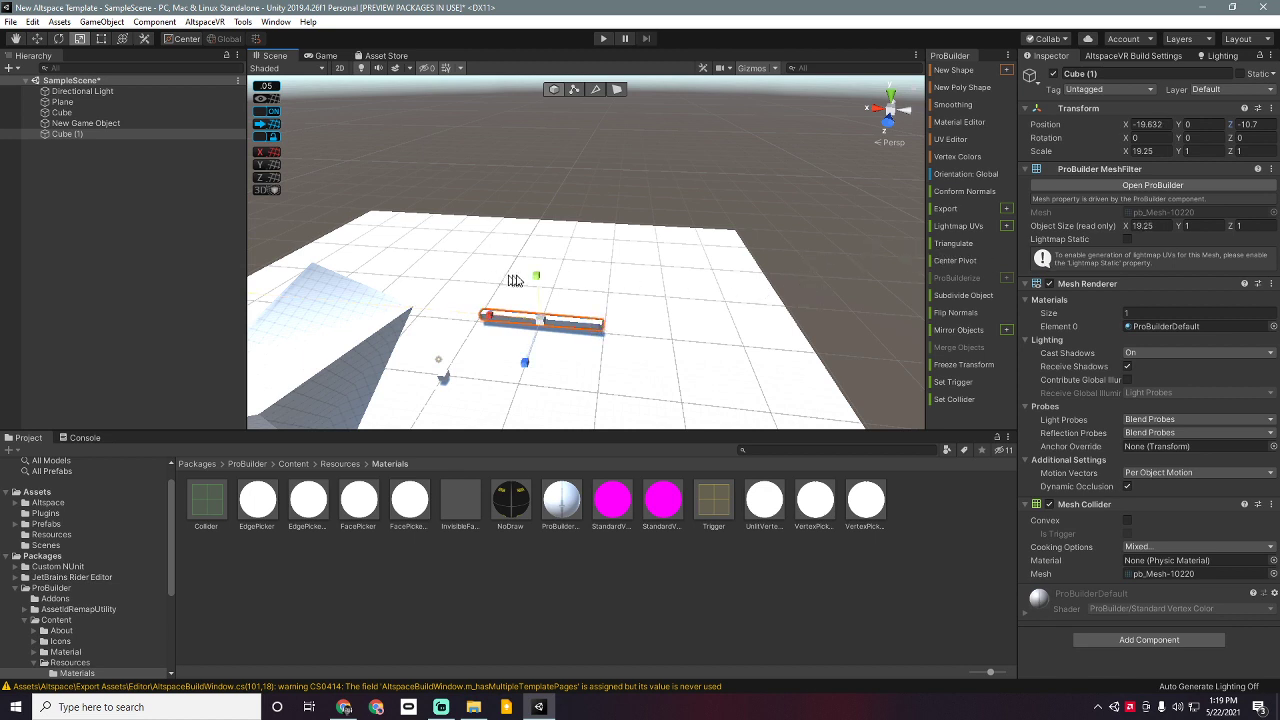
pyautogui.moveTo(536, 278); pyautogui.dragTo(476, 16)
pyautogui.scroll(-2, 591, 309)
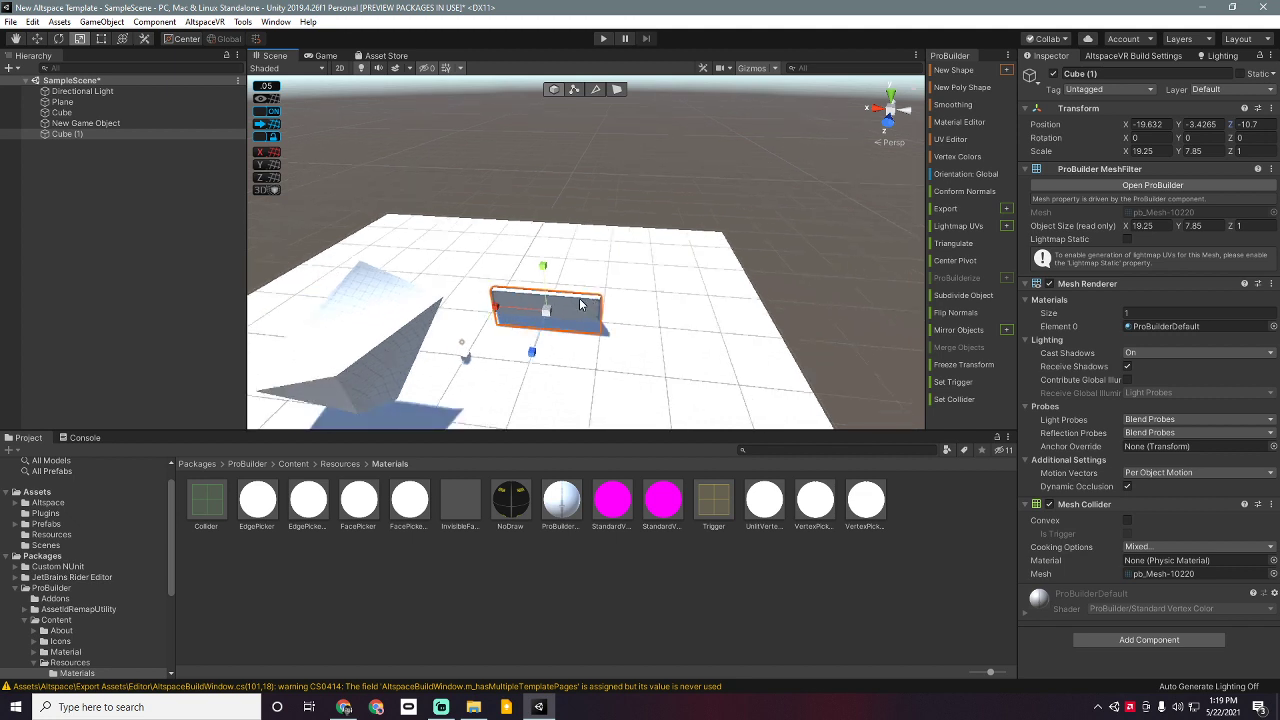
# Step: Move the wall back along Z and raise it to Y -0.7
pyautogui.press('w')
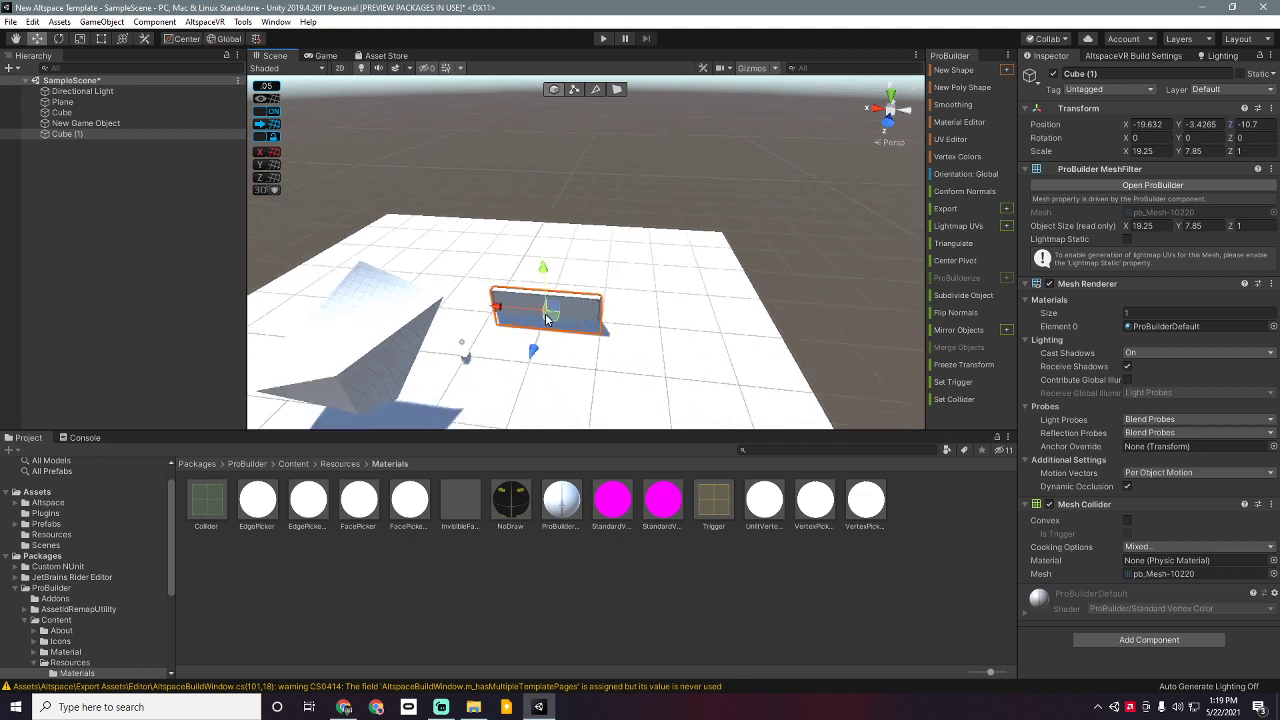
pyautogui.moveTo(548, 318); pyautogui.dragTo(556, 298)
pyautogui.moveTo(580, 329); pyautogui.dragTo(567, 278, button='middle')
pyautogui.moveTo(590, 322); pyautogui.dragTo(583, 225, button='right')
pyautogui.moveTo(603, 366); pyautogui.dragTo(555, 286, button='middle')
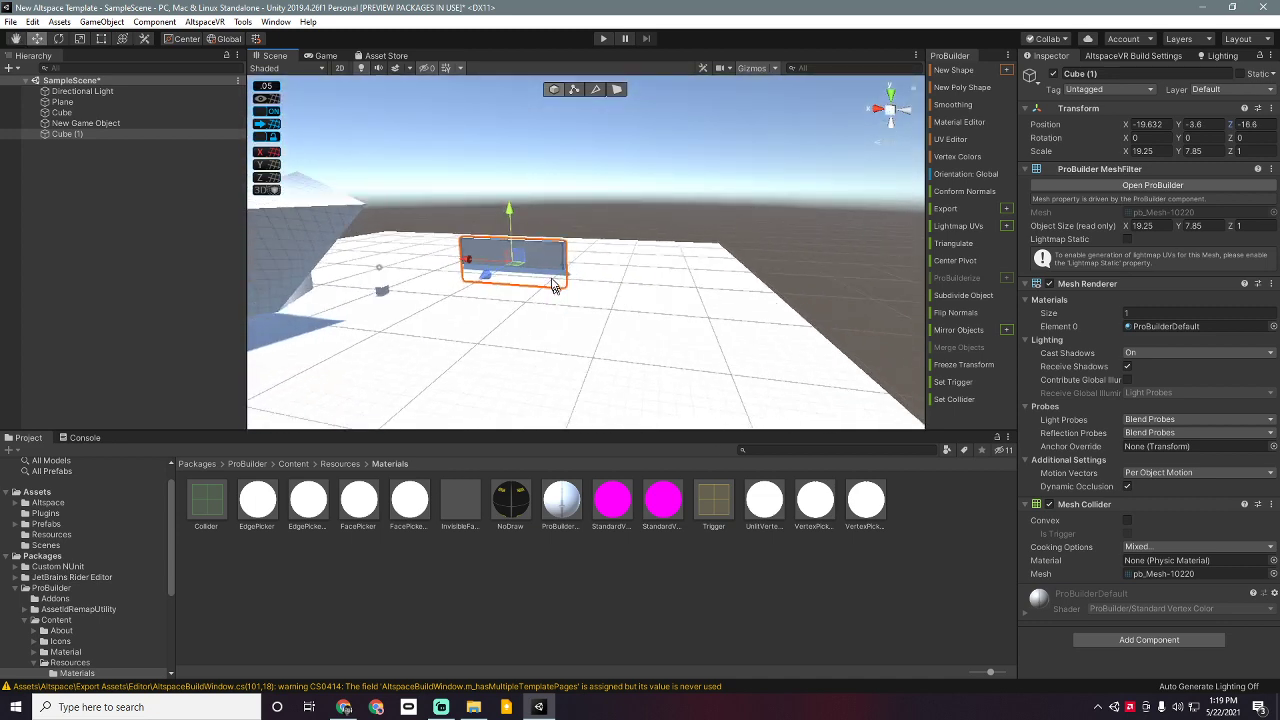
pyautogui.scroll(4, 553, 285)
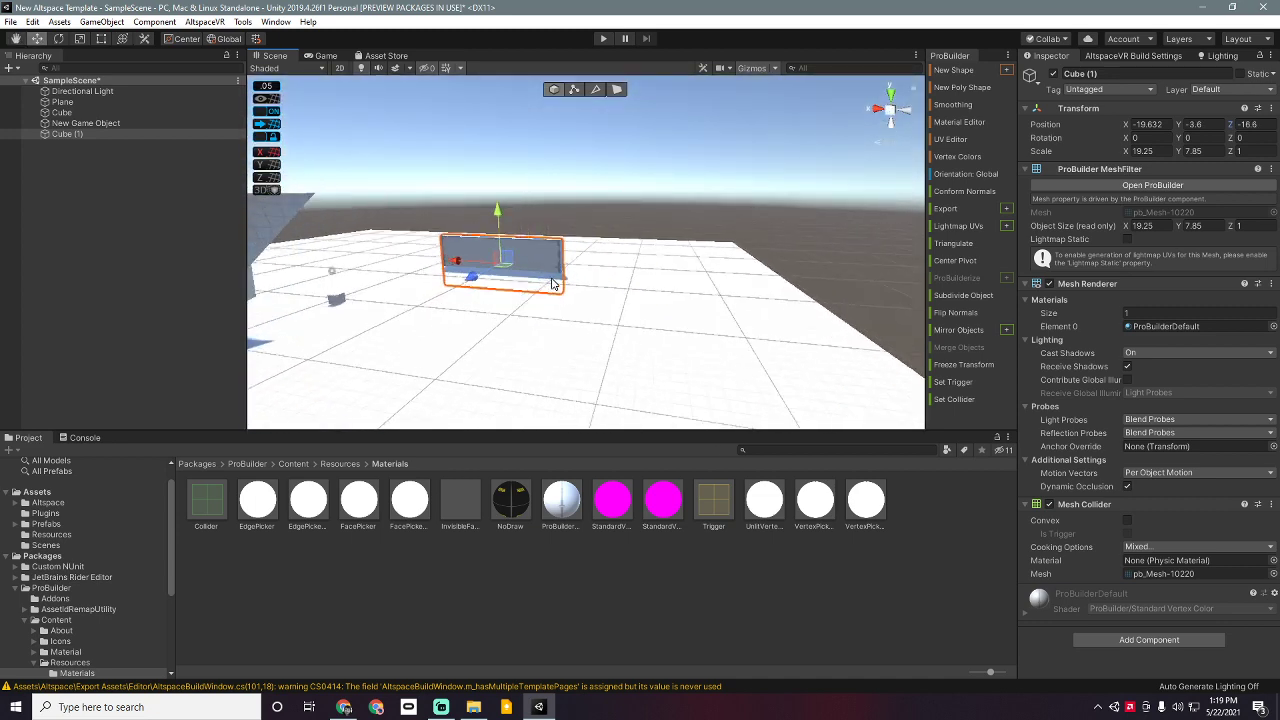
pyautogui.moveTo(463, 217); pyautogui.dragTo(464, 192)
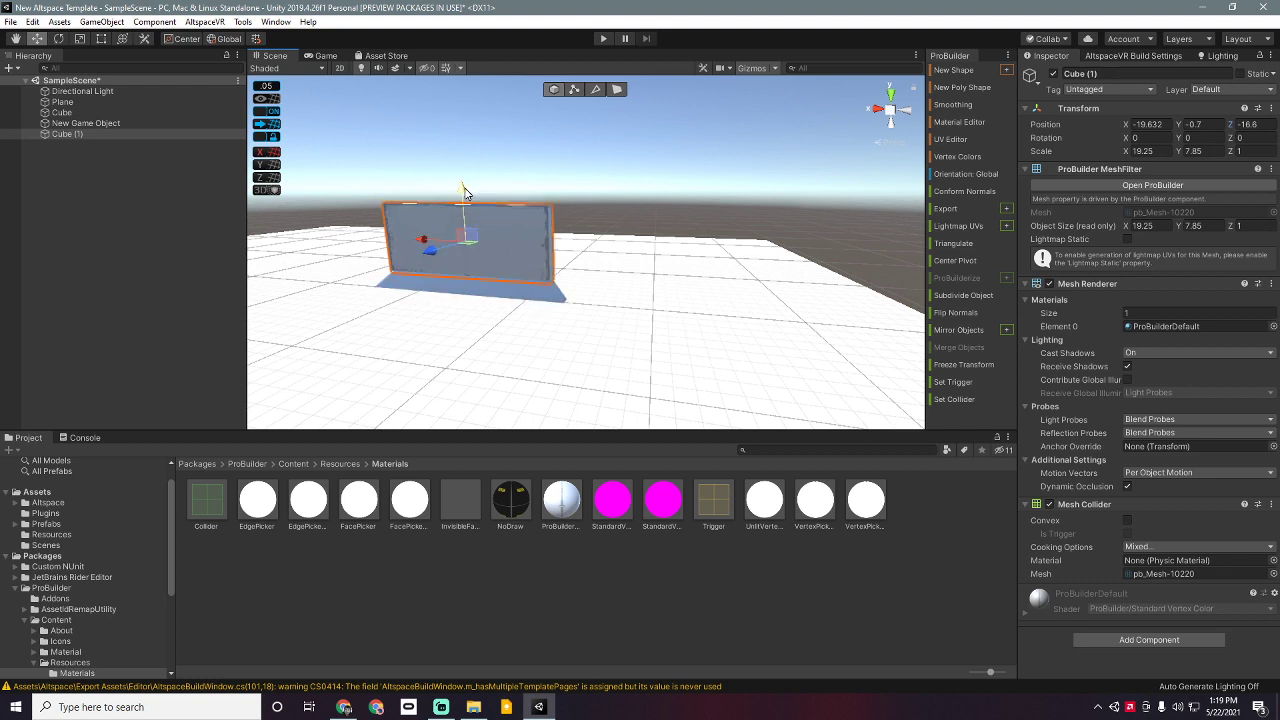
# Step: Duplicate the wall three times and turn Cube (2) about -97° into the left side wall
pyautogui.hotkey('ctrl', 'd')
pyautogui.hotkey('ctrl', 'd')
pyautogui.hotkey('ctrl', 'd')
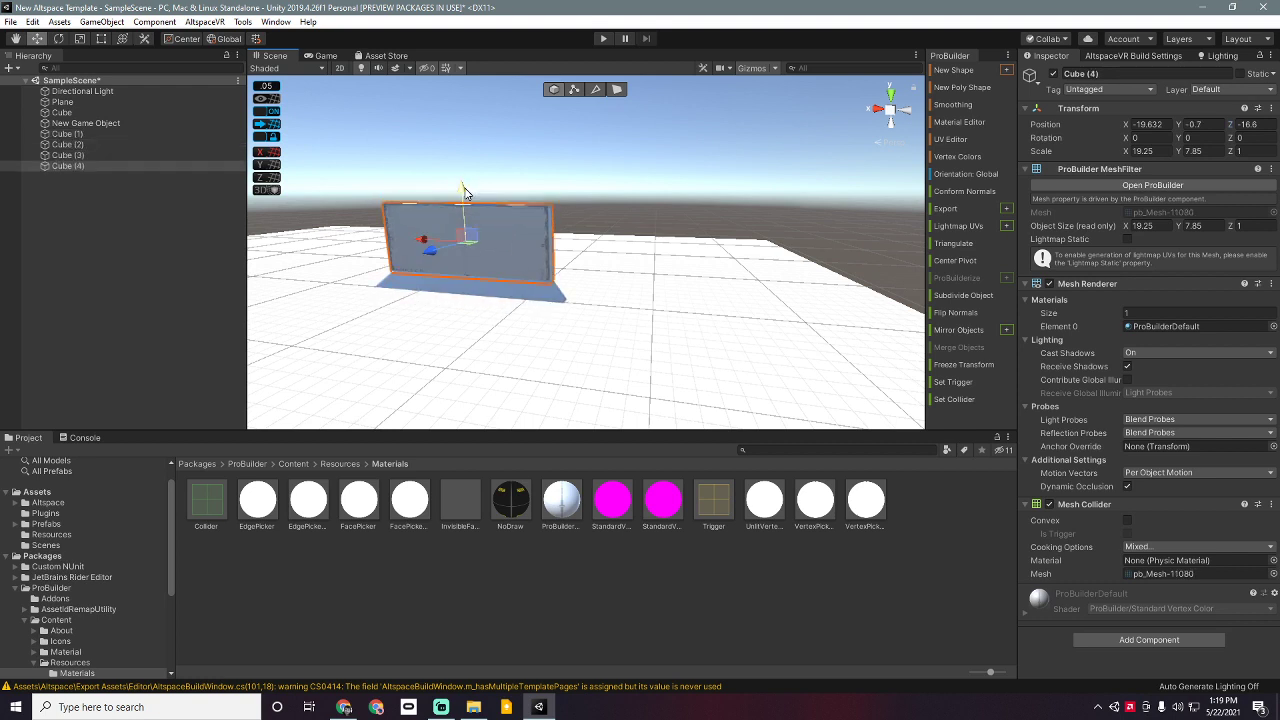
pyautogui.click(139, 145)
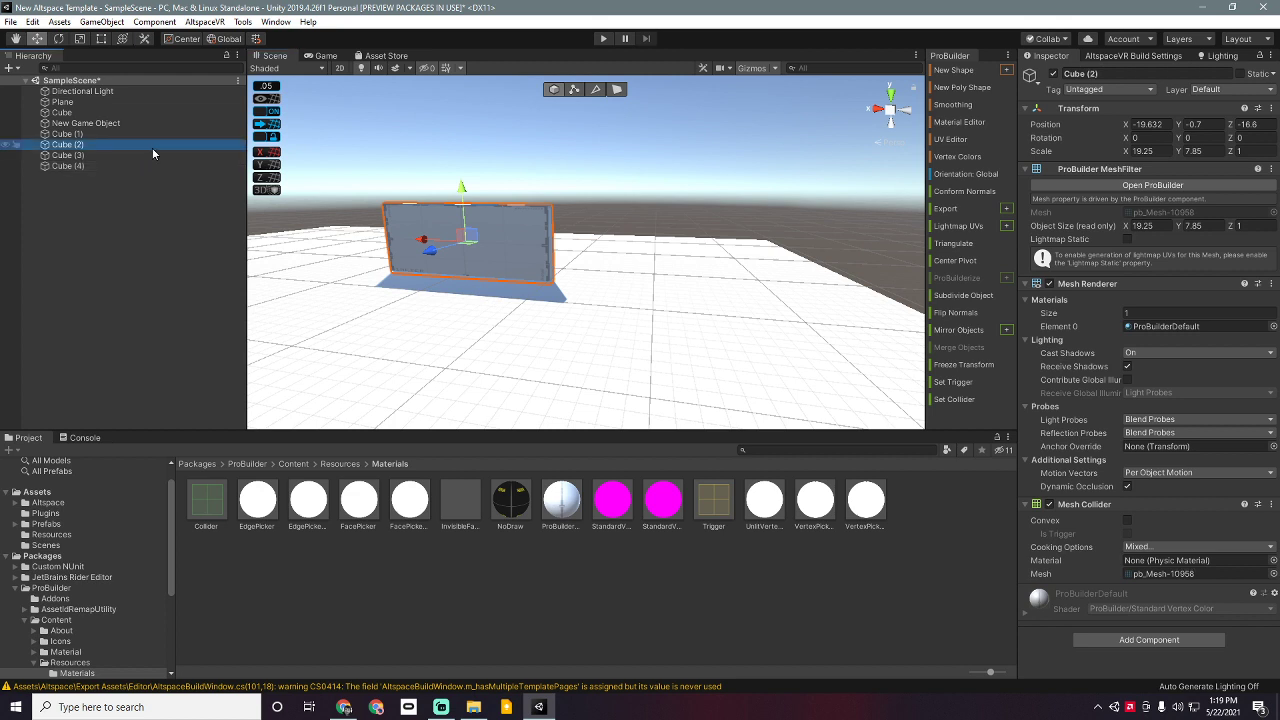
pyautogui.press('e')
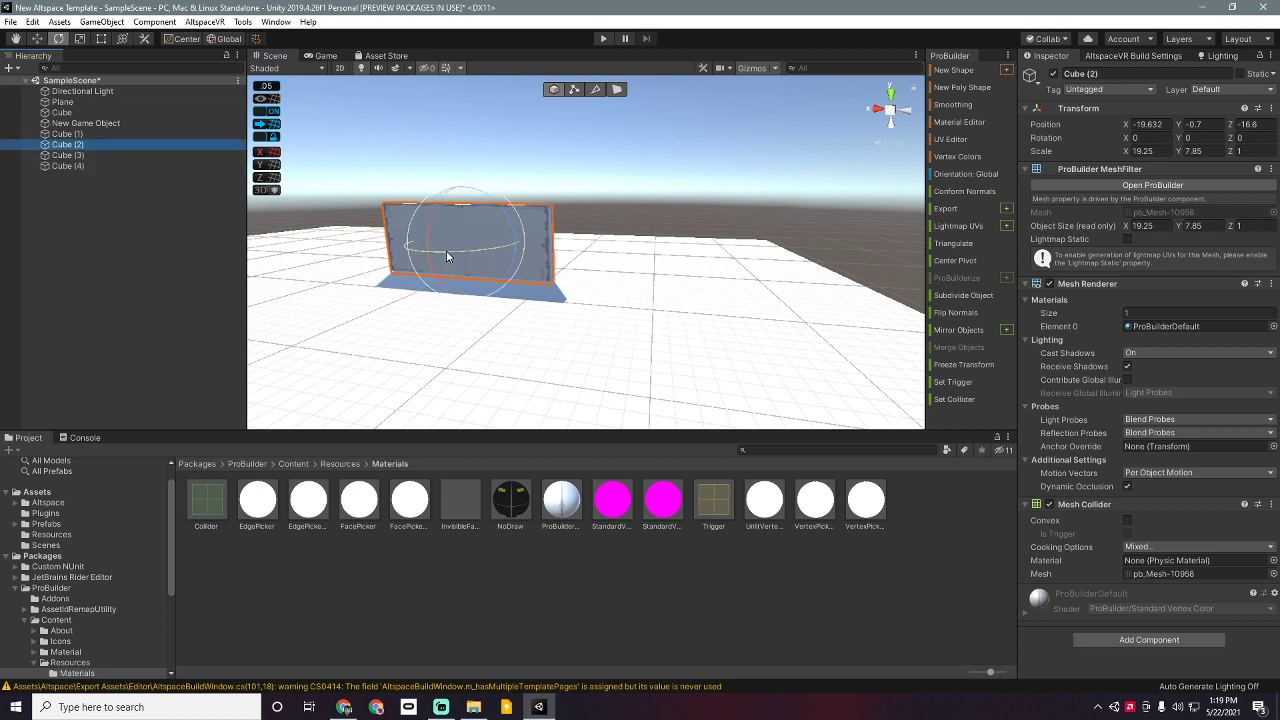
pyautogui.moveTo(446, 250); pyautogui.dragTo(660, 240)
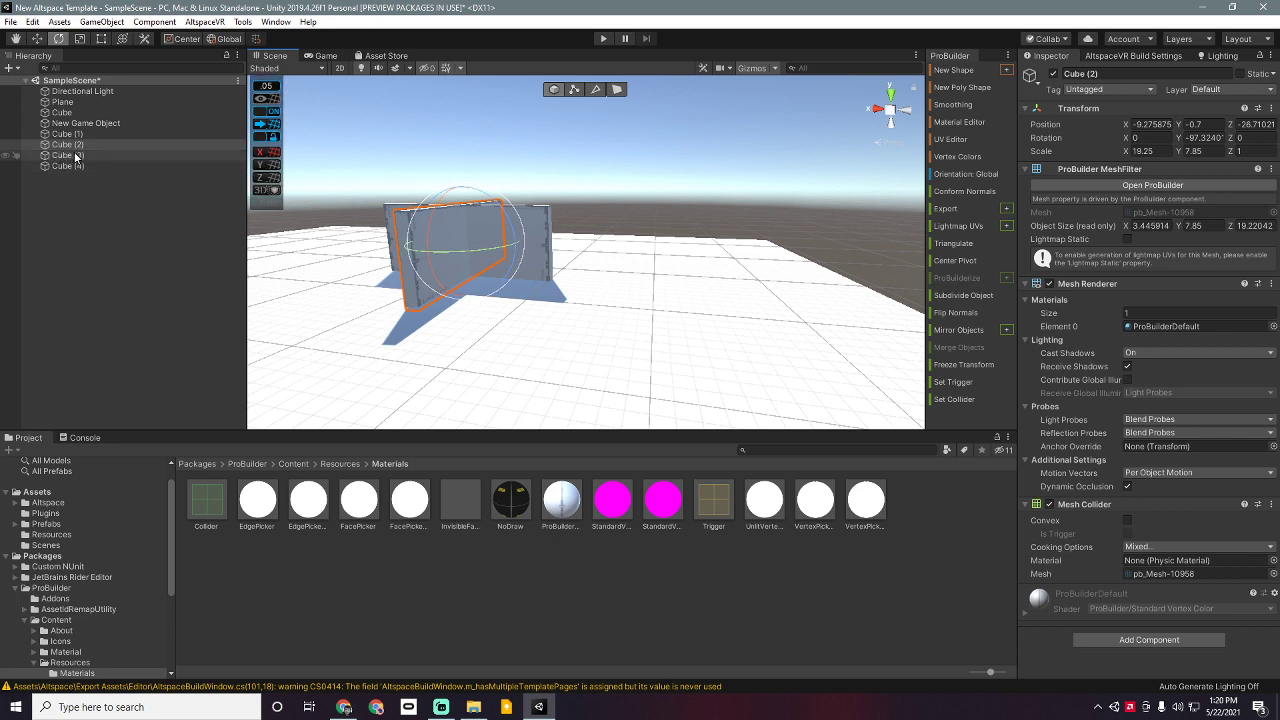
pyautogui.press('w')
pyautogui.moveTo(424, 240); pyautogui.dragTo(292, 267)
pyautogui.moveTo(298, 267); pyautogui.dragTo(404, 313, button='middle')
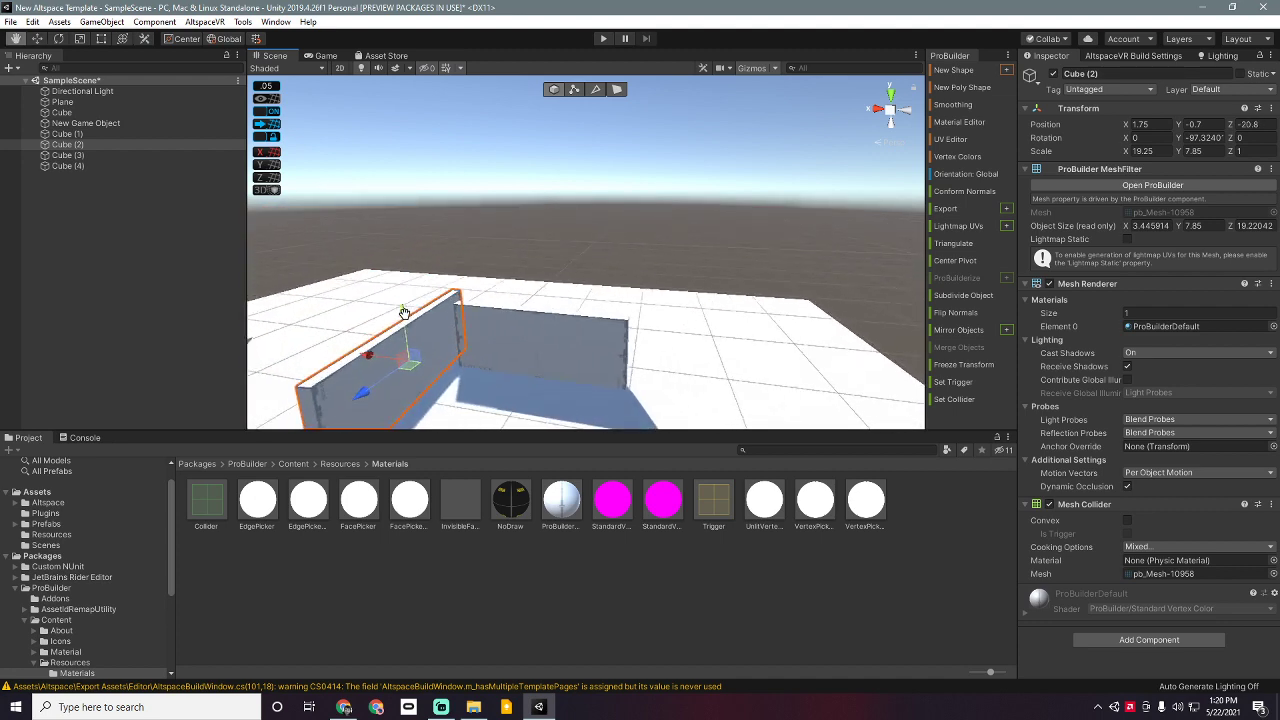
pyautogui.moveTo(405, 310); pyautogui.dragTo(406, 324)
# Step: Rotate Cube (4) about -97° and slide it into place as the right wall
pyautogui.click(560, 320)
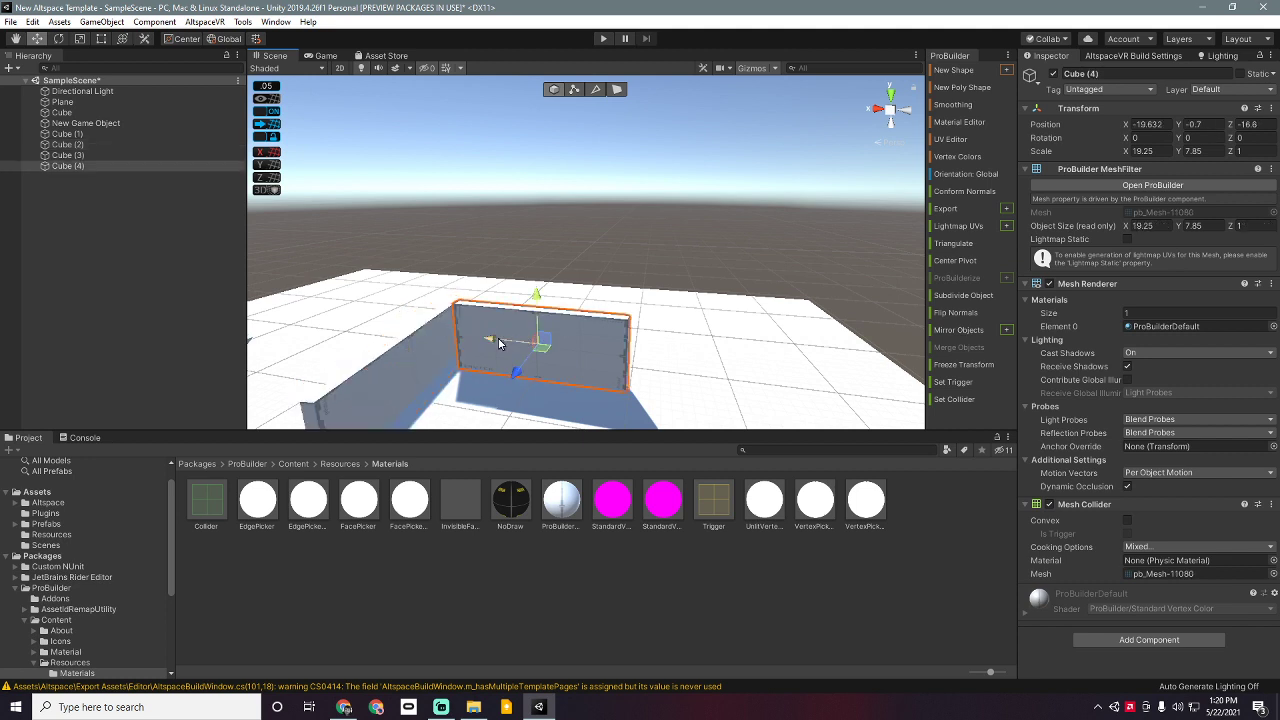
pyautogui.press('e')
pyautogui.moveTo(486, 366); pyautogui.dragTo(658, 378)
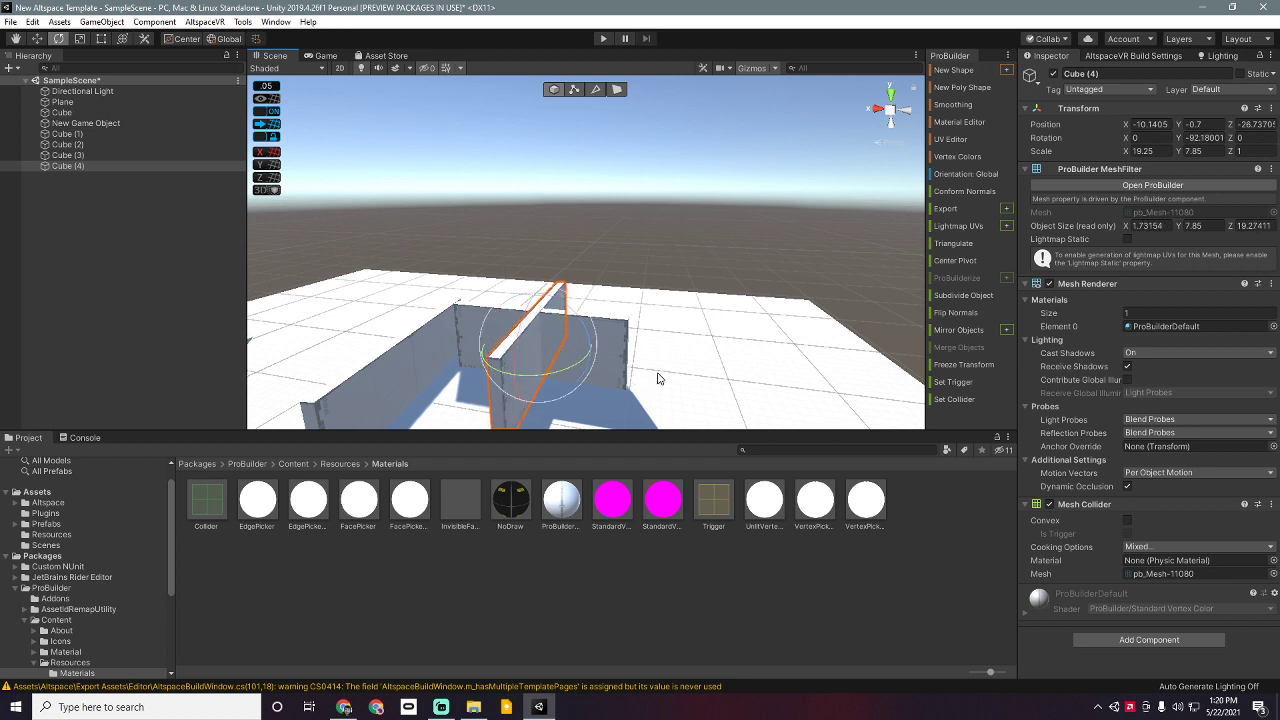
pyautogui.press('w')
pyautogui.moveTo(493, 346); pyautogui.dragTo(578, 406)
# Step: Raise Cube (3) and rotate it about 95° on X so it lies flat
pyautogui.click(526, 357)
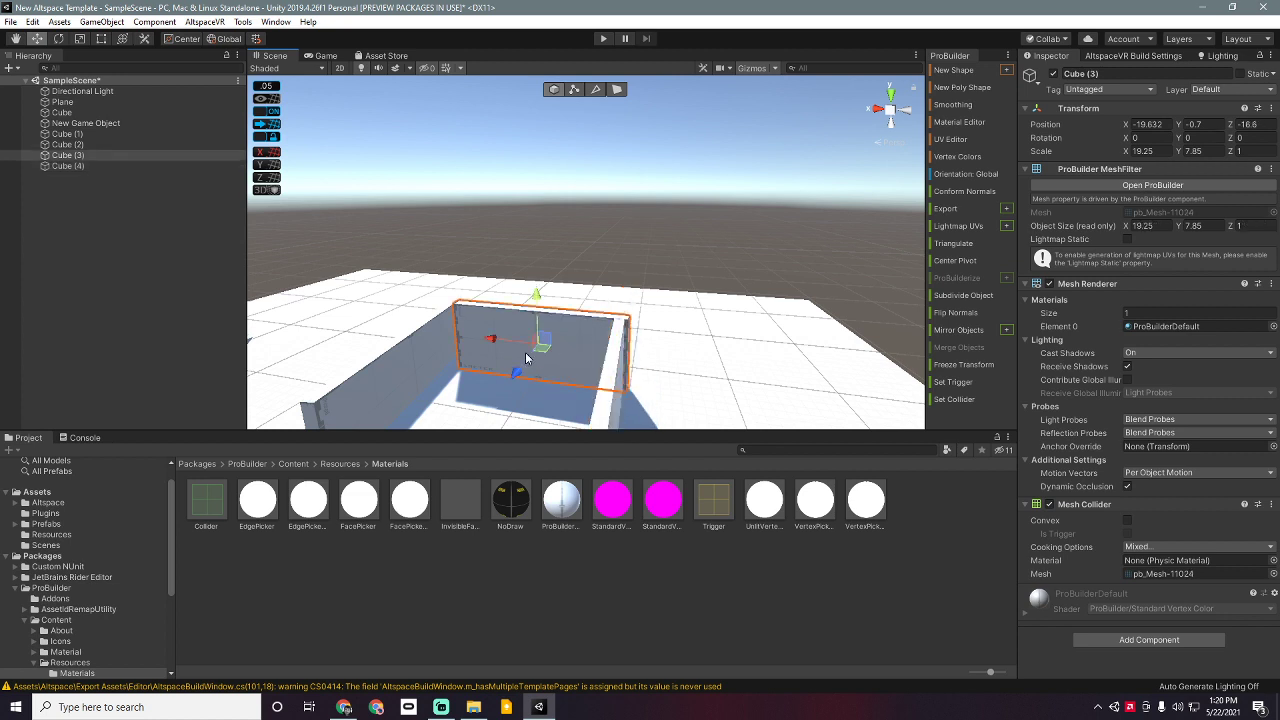
pyautogui.moveTo(535, 298); pyautogui.dragTo(524, 231)
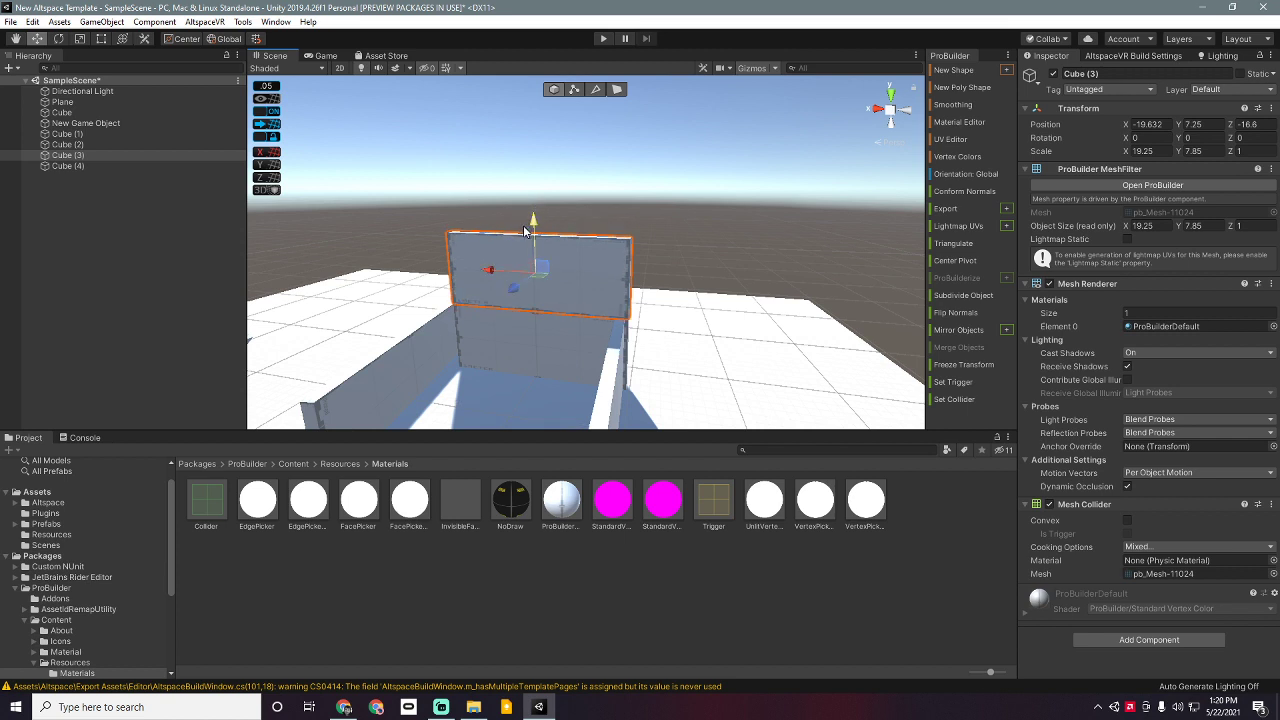
pyautogui.press('e')
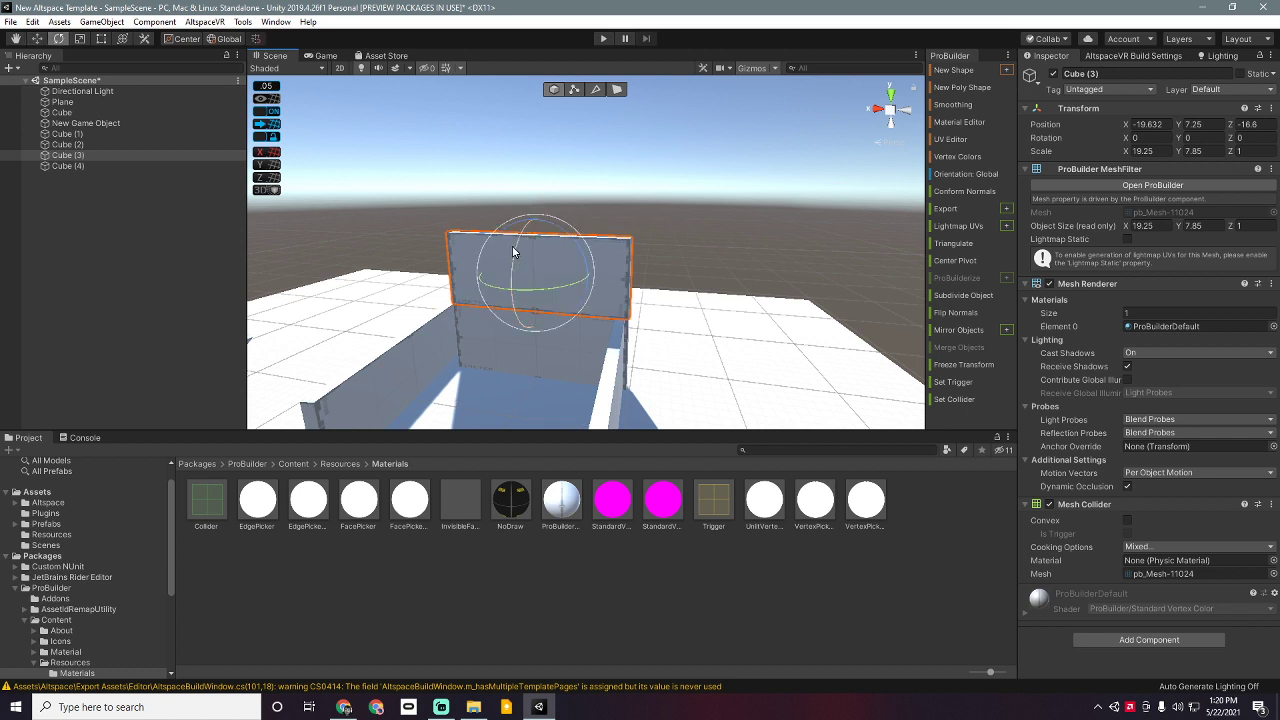
pyautogui.moveTo(522, 262); pyautogui.dragTo(500, 422)
pyautogui.press('w')
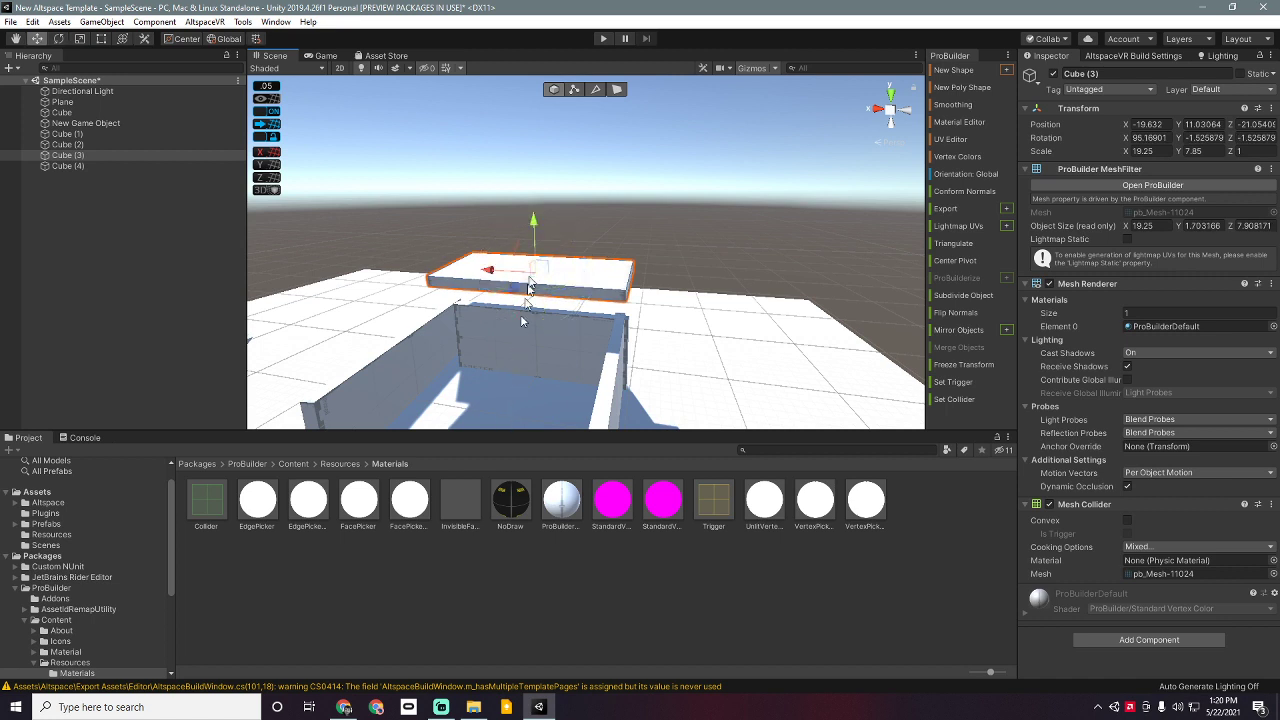
pyautogui.moveTo(531, 229); pyautogui.dragTo(530, 264)
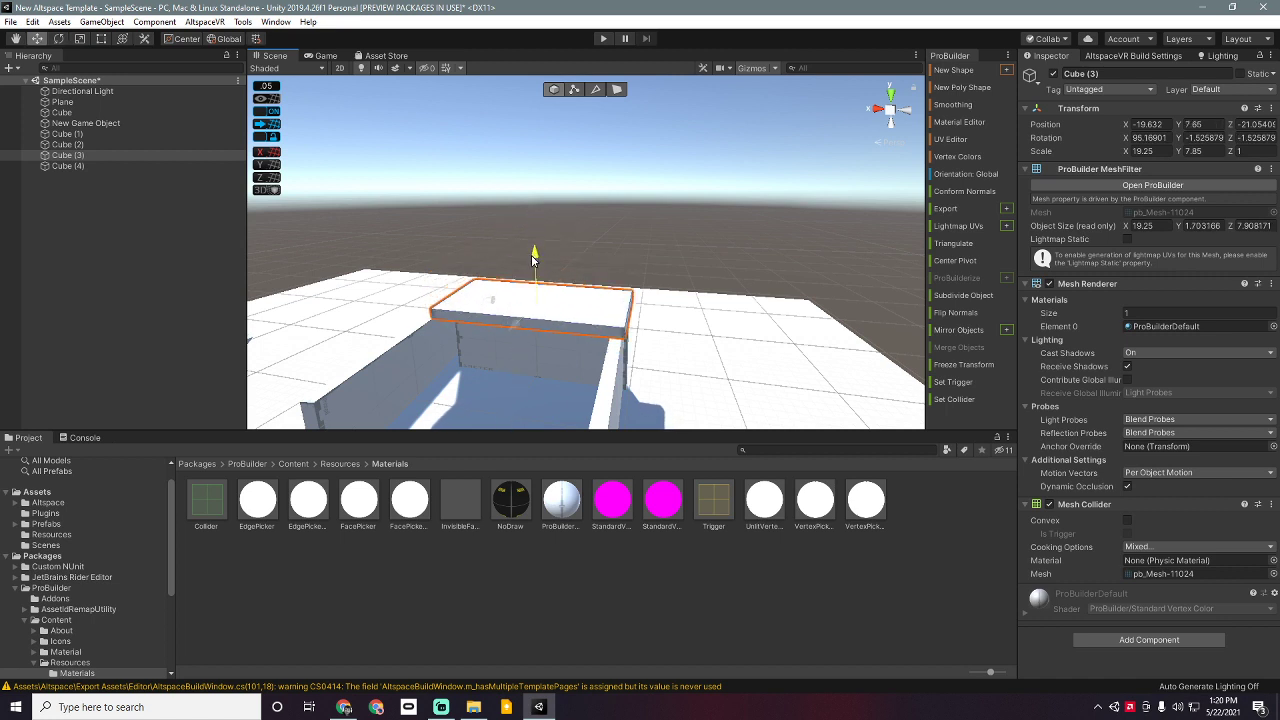
# Step: Scale the slab to 19.25 × 18.25 and slide it over the walls as a roof
pyautogui.press('r')
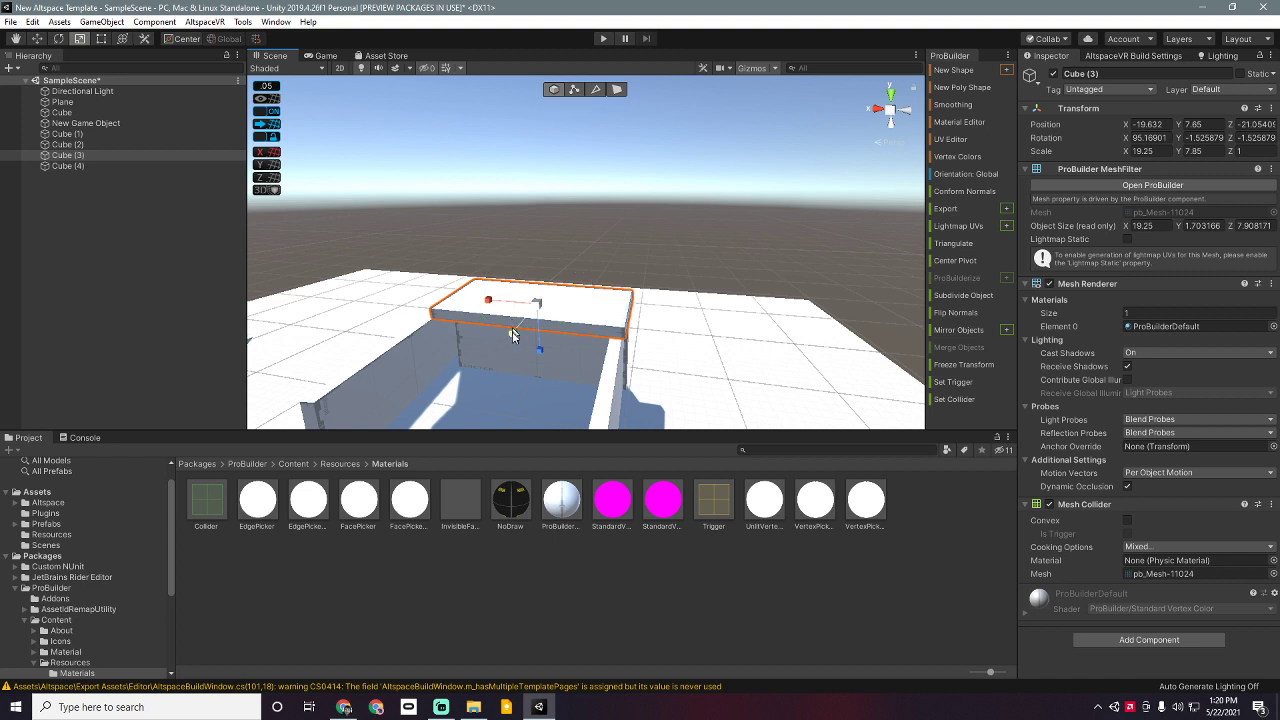
pyautogui.moveTo(514, 343); pyautogui.dragTo(496, 373)
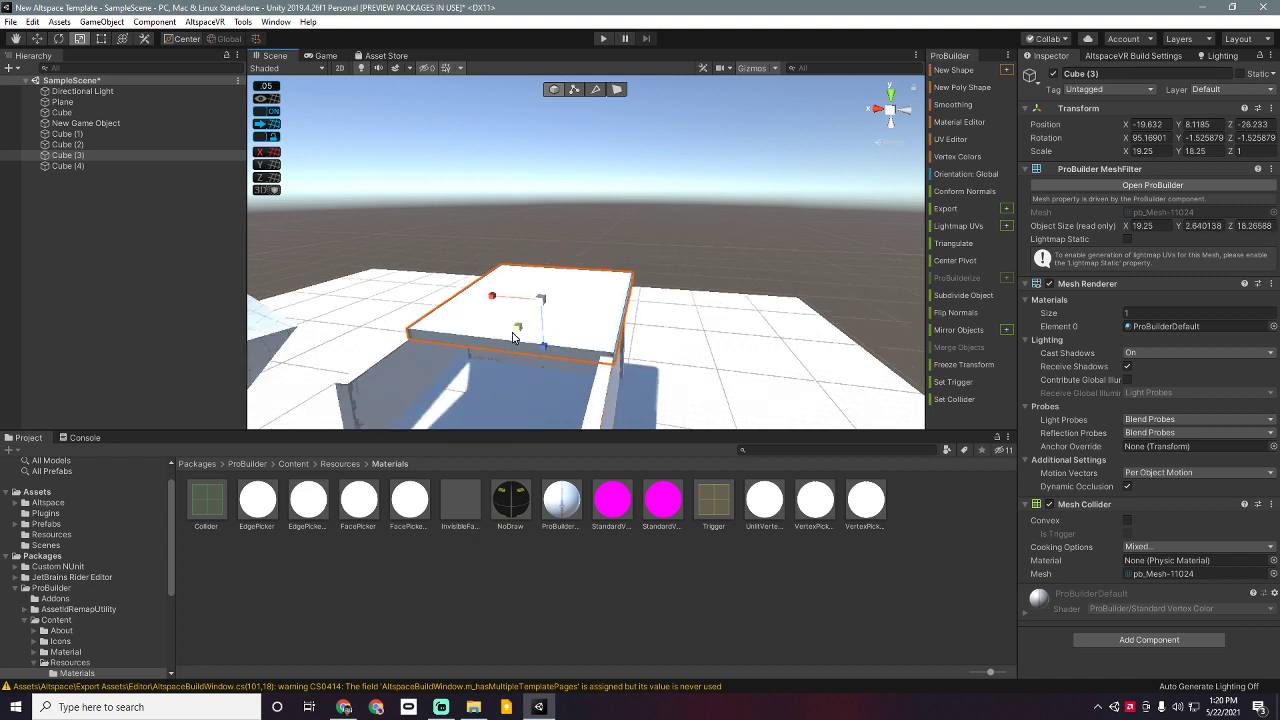
pyautogui.press('w')
pyautogui.moveTo(517, 325); pyautogui.dragTo(501, 359)
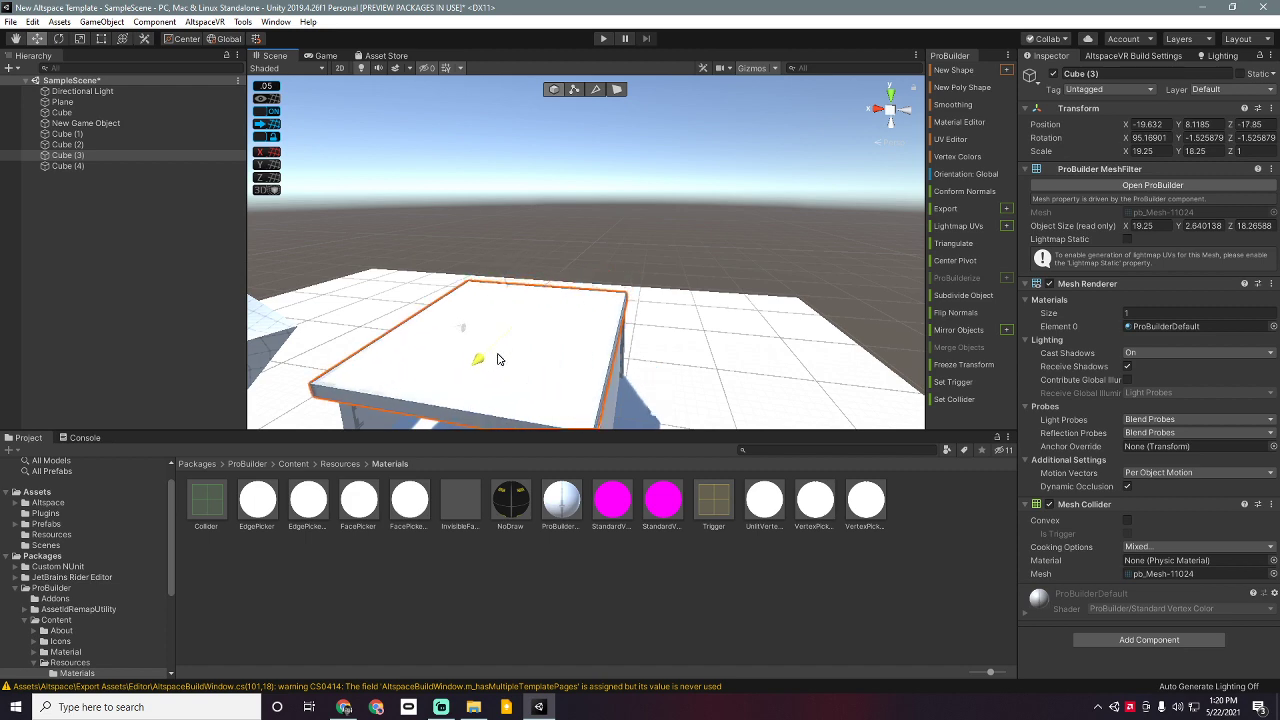
pyautogui.scroll(-3, 501, 359)
pyautogui.moveTo(494, 418); pyautogui.dragTo(509, 321, button='right')
pyautogui.moveTo(509, 321); pyautogui.dragTo(526, 301, button='middle')
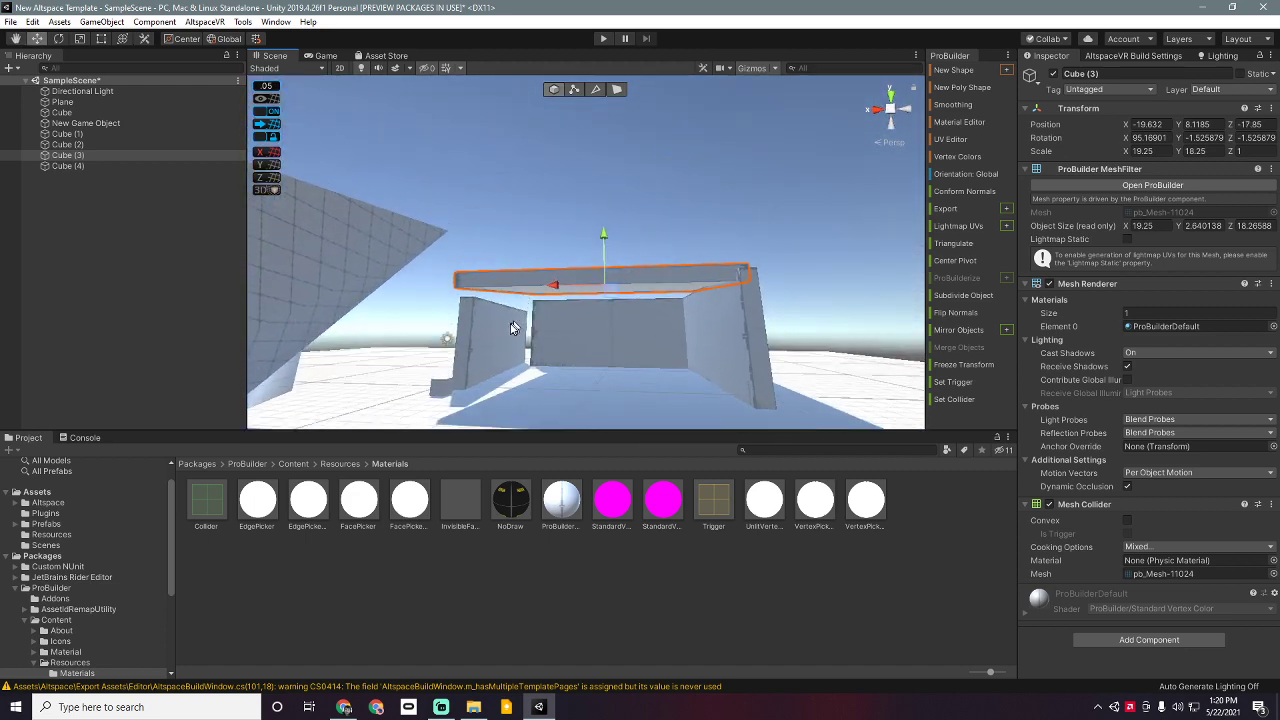
# Step: Line the left wall Cube (2) up beneath the roof and lower the roof to Y 7.6
pyautogui.click(514, 328)
pyautogui.moveTo(455, 345); pyautogui.dragTo(465, 345)
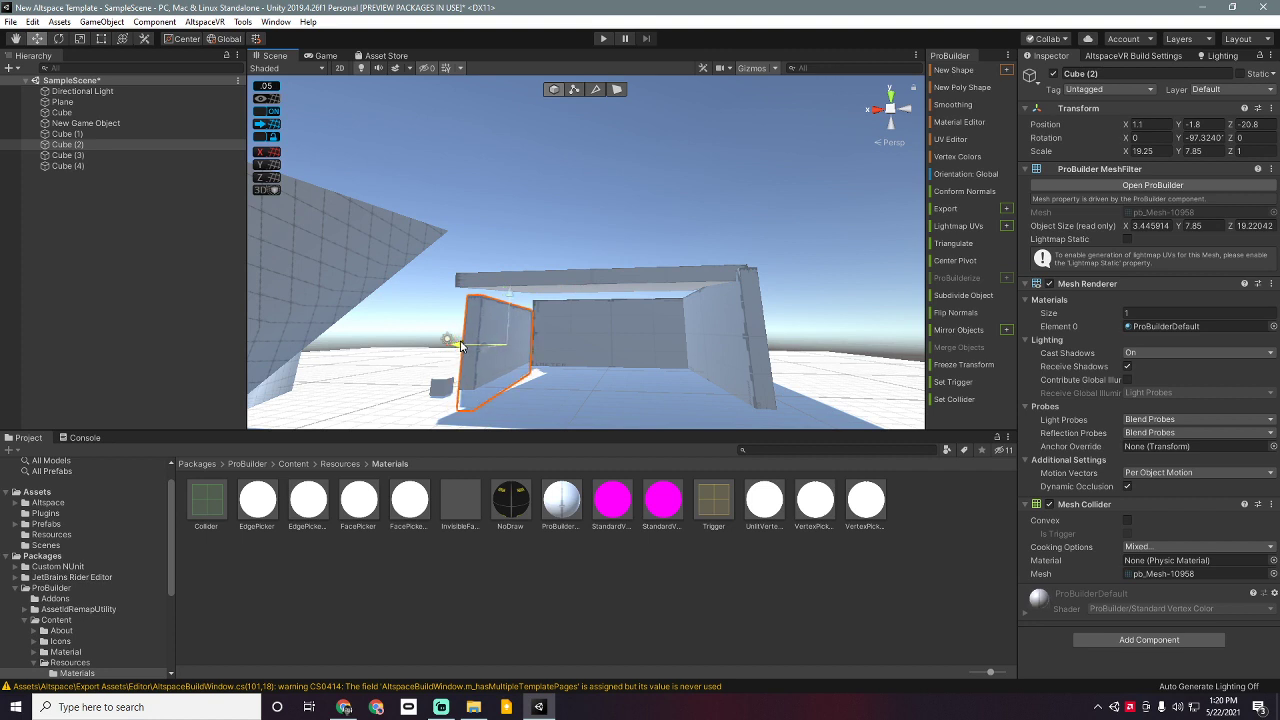
pyautogui.moveTo(508, 296); pyautogui.dragTo(510, 285)
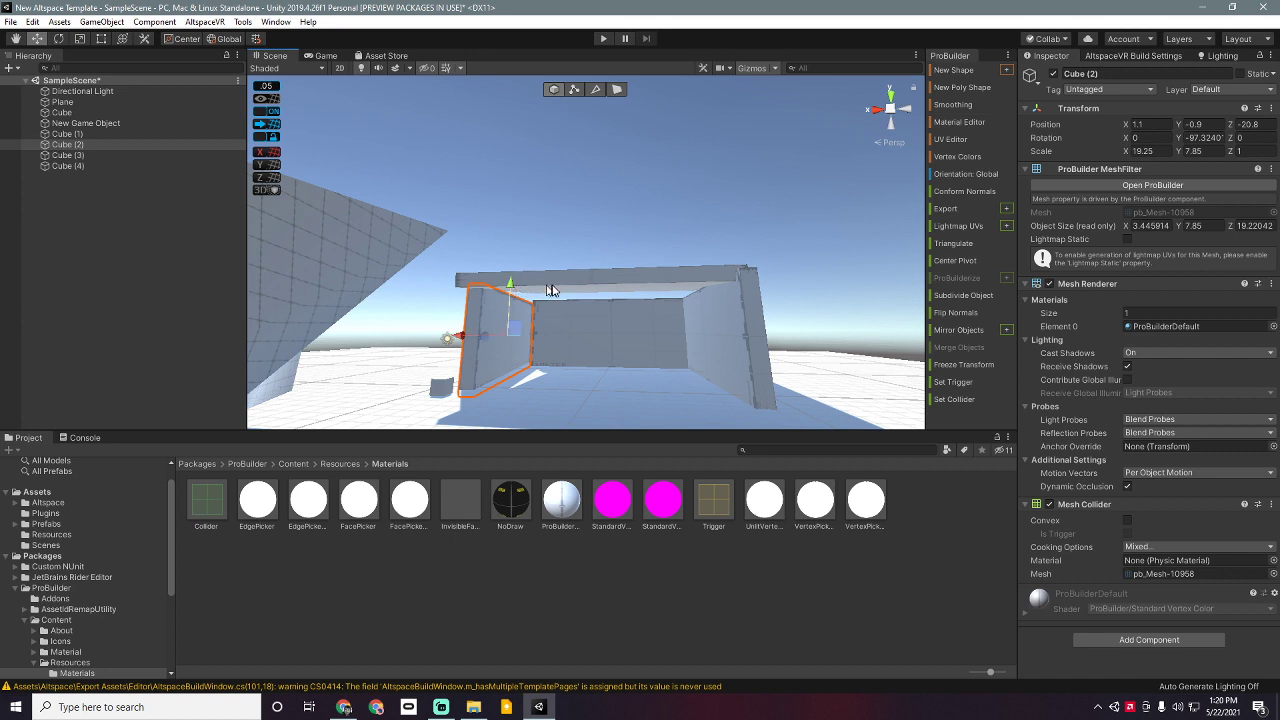
pyautogui.click(553, 285)
pyautogui.moveTo(603, 238); pyautogui.dragTo(605, 247)
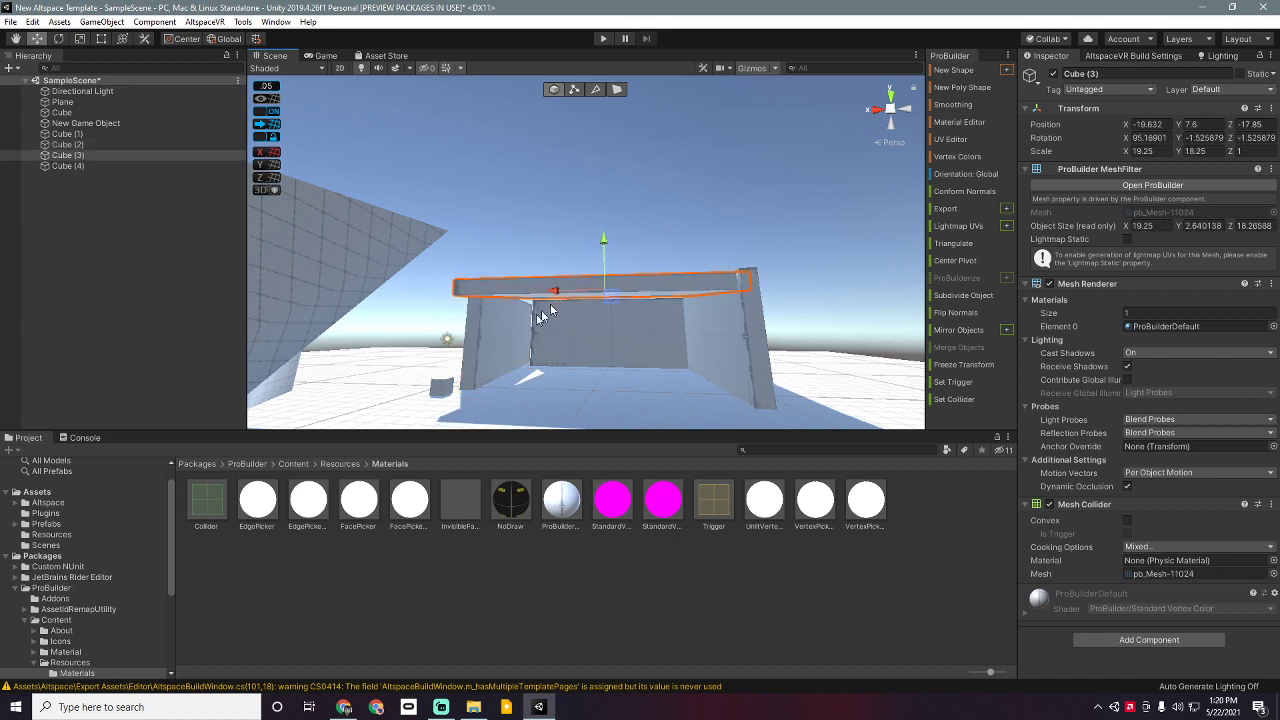
# Step: Check the left wall Cube (2) and floor Plane, reframe the structure, and show AltspaceVR Build Settings
pyautogui.click(495, 330)
pyautogui.click(613, 384)
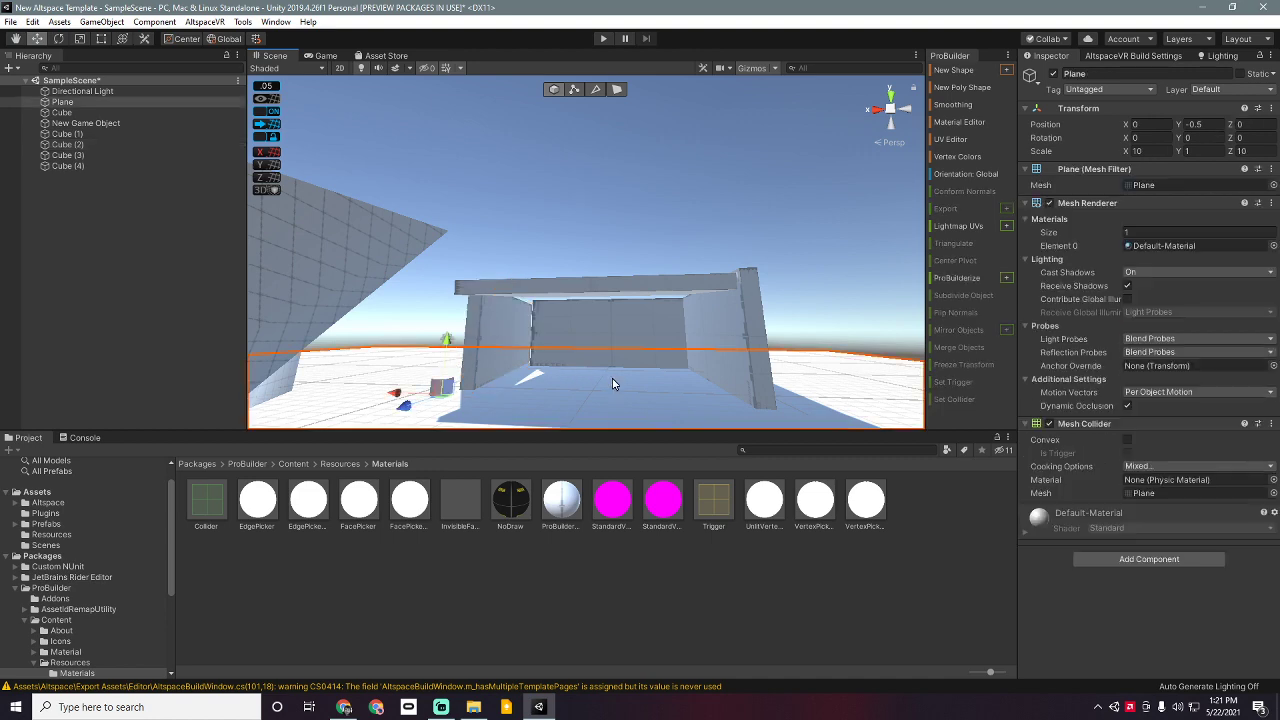
pyautogui.click(544, 218)
pyautogui.keyDown('alt'); pyautogui.moveTo(489, 229); pyautogui.dragTo(645, 316); pyautogui.keyUp('alt')
pyautogui.moveTo(645, 316); pyautogui.dragTo(648, 284, button='middle')
pyautogui.scroll(-6, 648, 284)
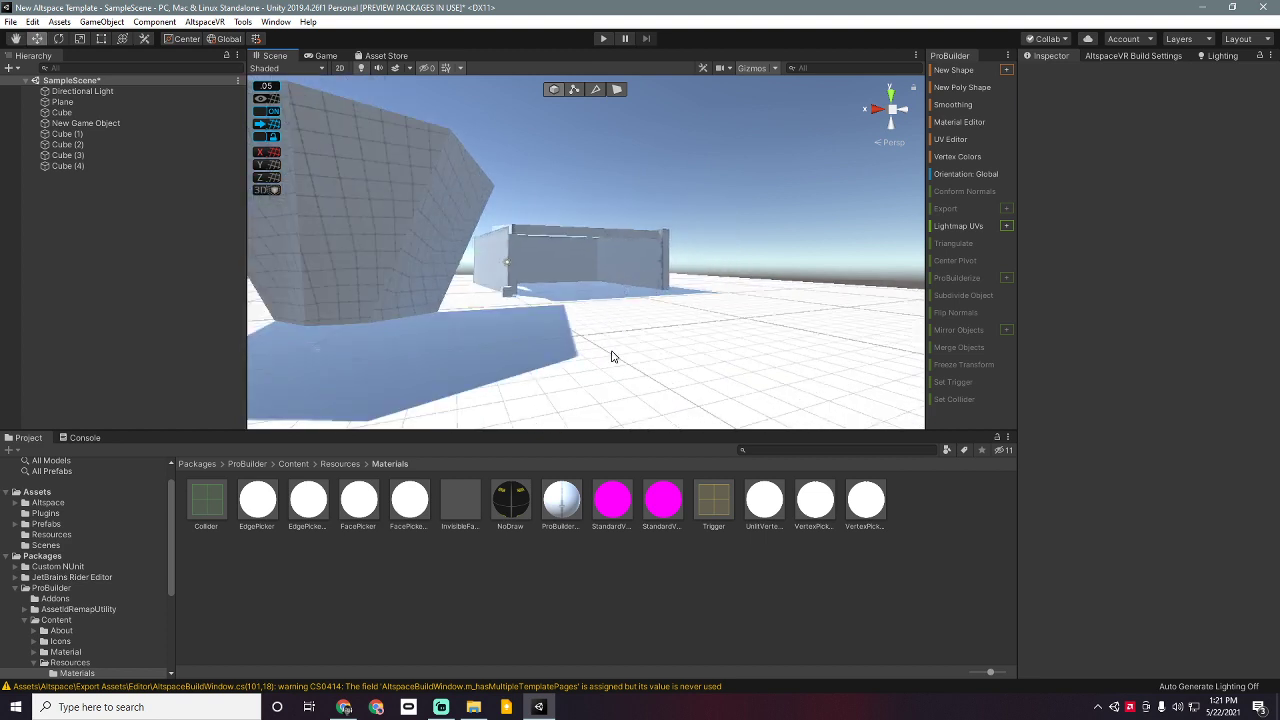
pyautogui.click(1090, 56)
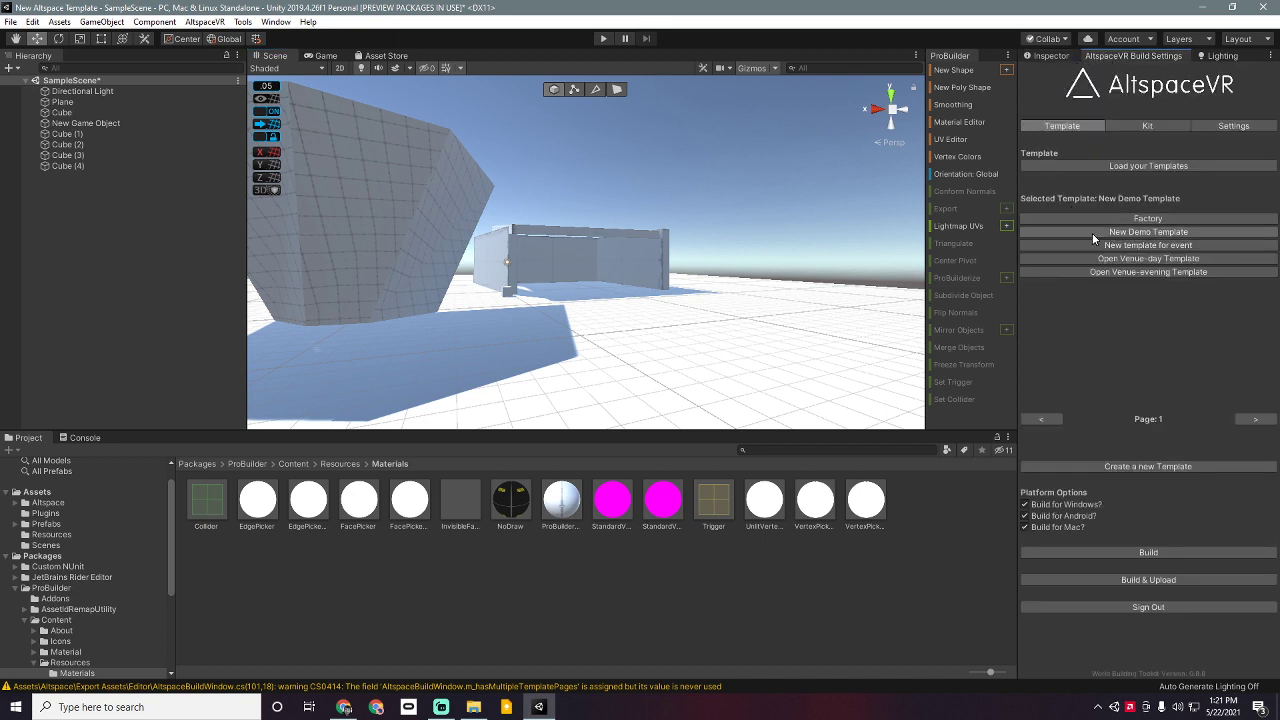
# Step: Pick the New Demo Template and start Build & Upload of the world
pyautogui.click(30, 492)
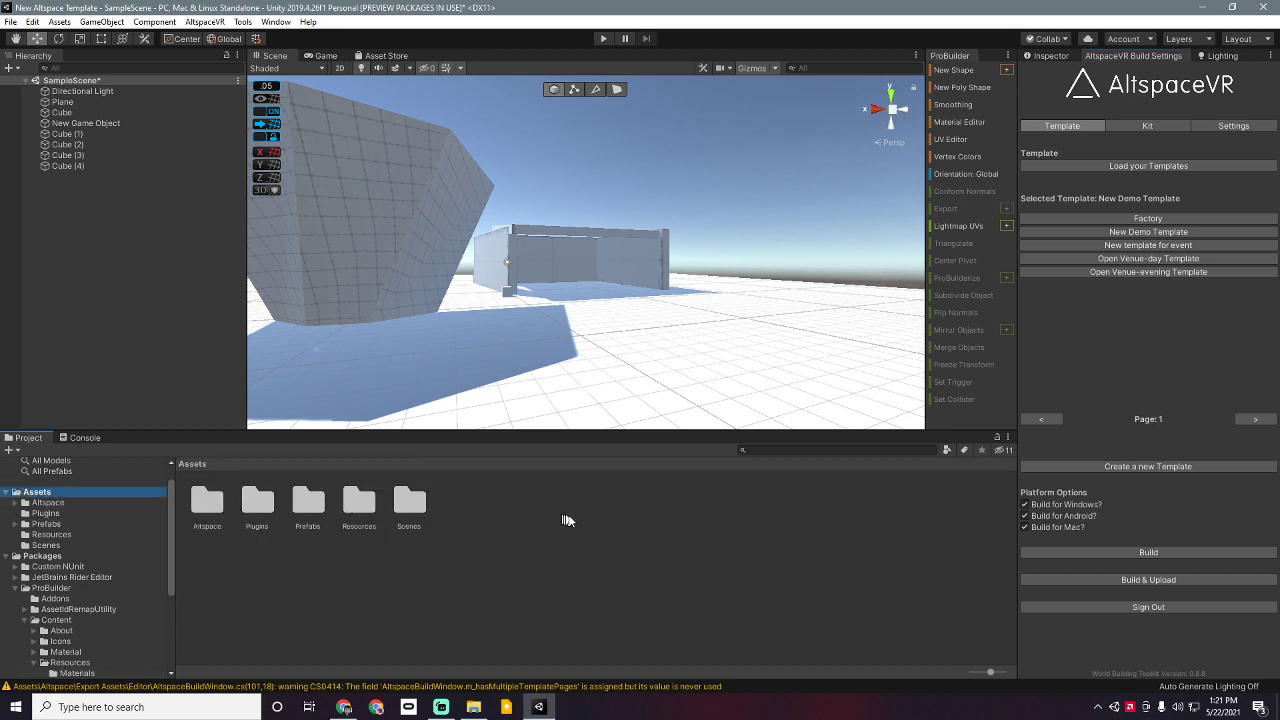
pyautogui.click(1120, 237)
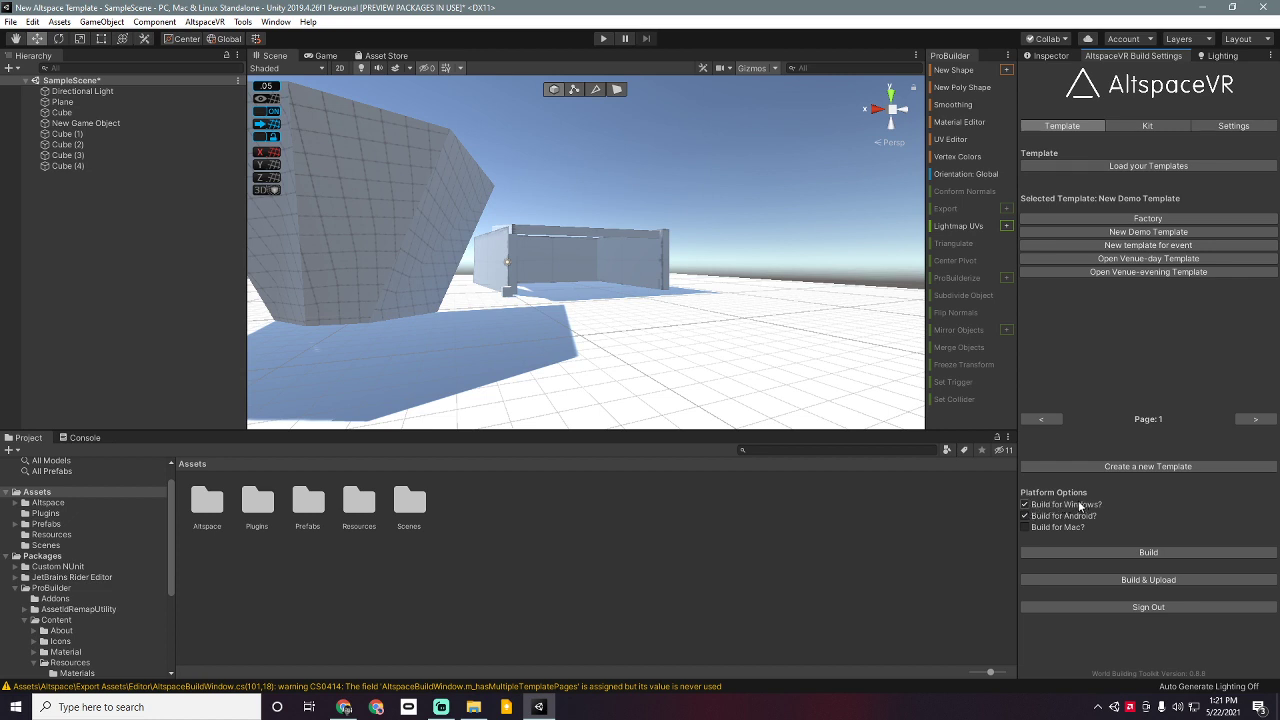
pyautogui.click(1102, 582)
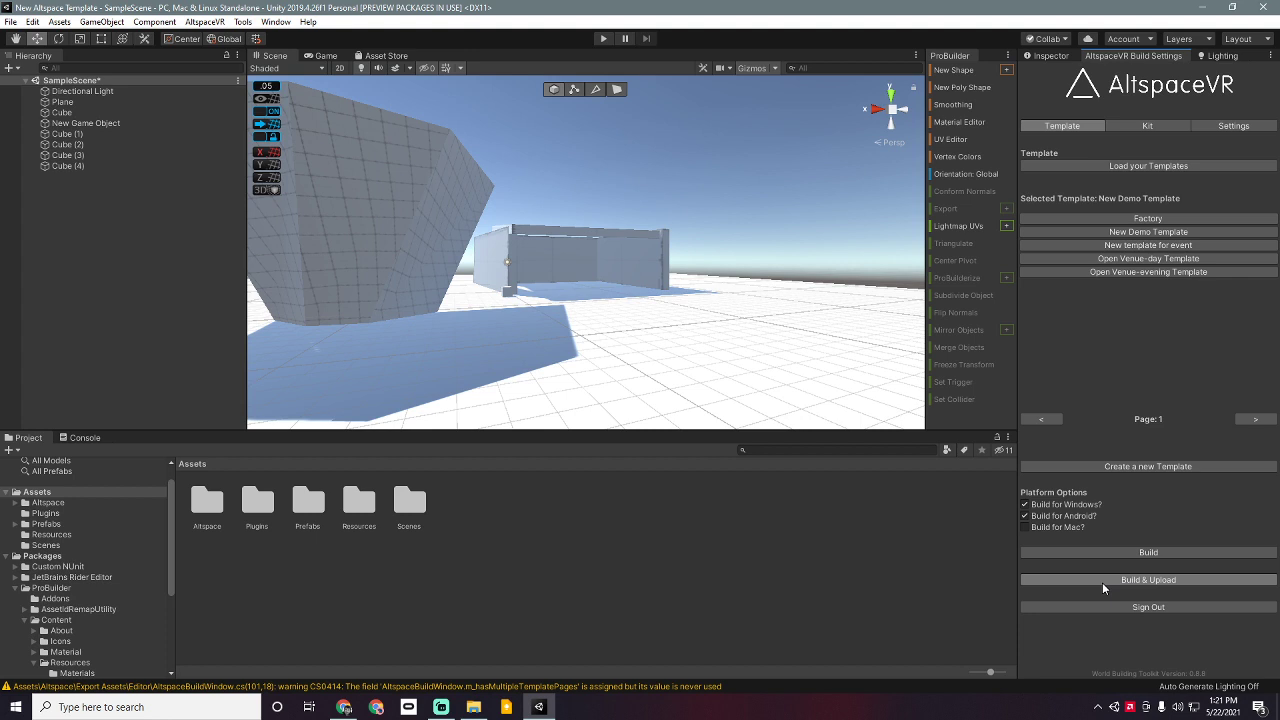
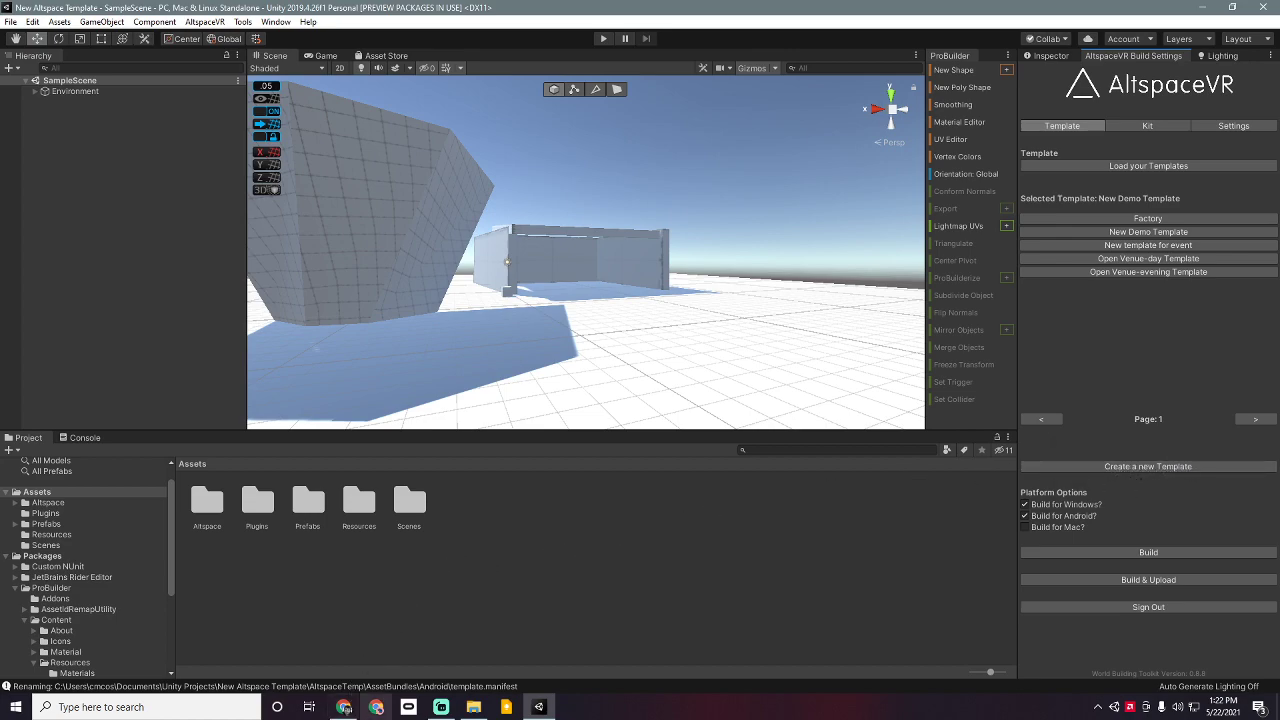
# Step: Bring the browser with the AltspaceVR New Demo Template page to the front
pyautogui.click(344, 707)
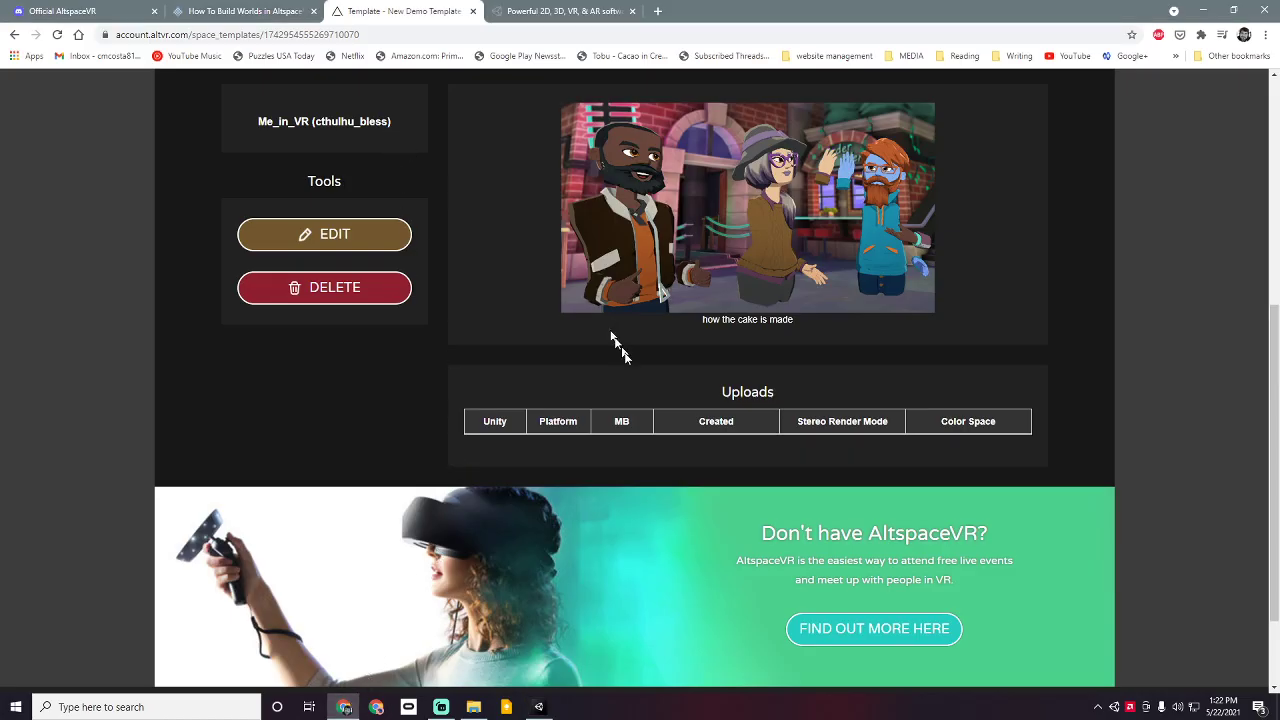
# Step: Reload the template page and point out the android and pc uploads' Unity versions
pyautogui.click(59, 37)
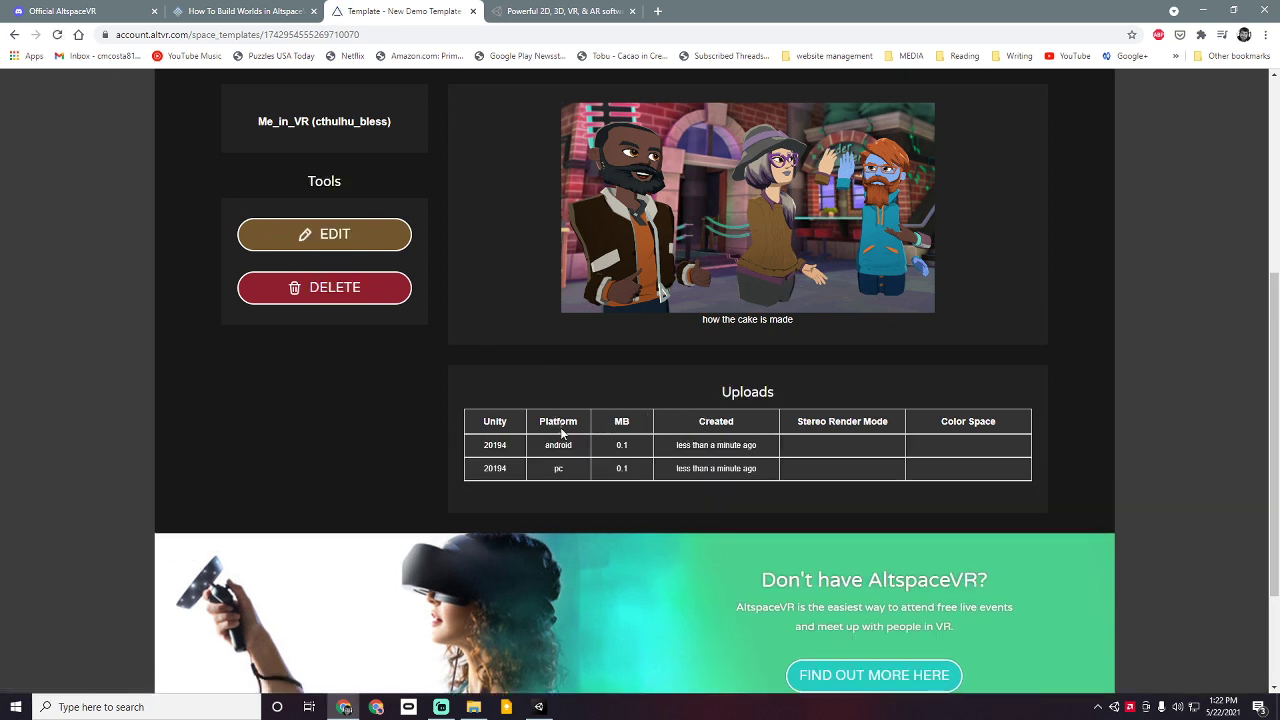
pyautogui.moveTo(499, 422); pyautogui.dragTo(771, 429)
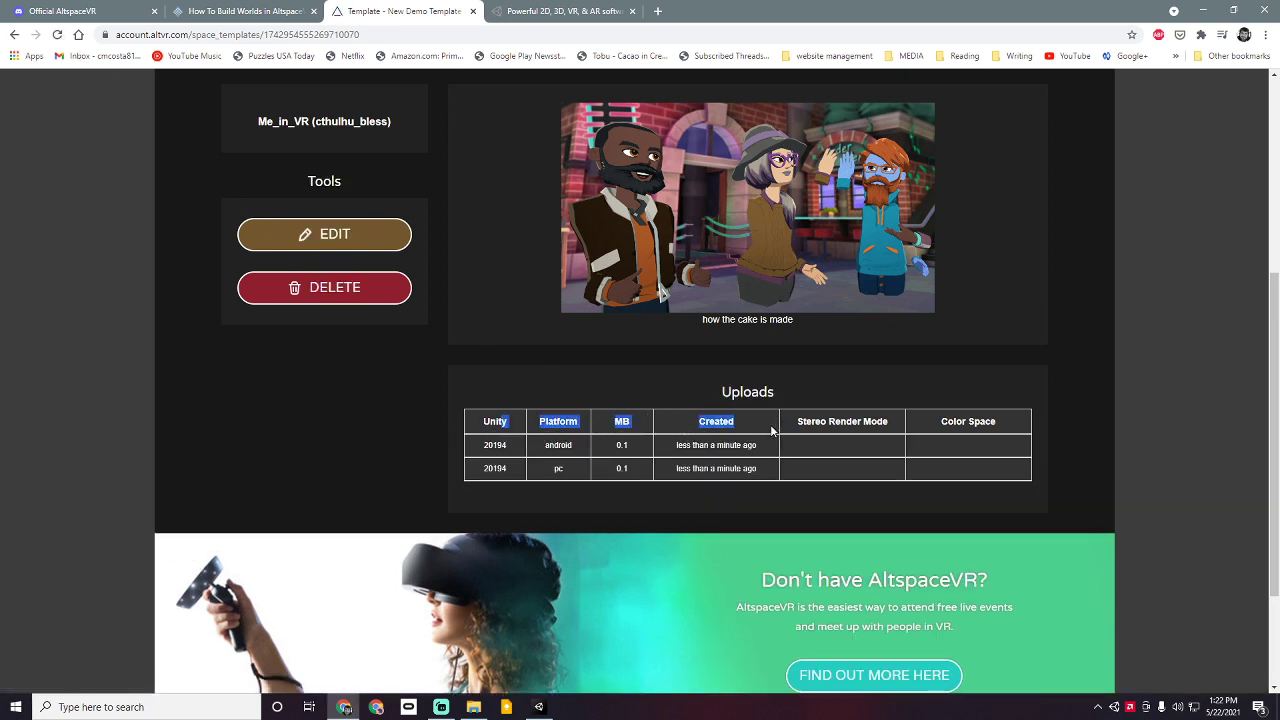
pyautogui.doubleClick(496, 452)
pyautogui.doubleClick(497, 469)
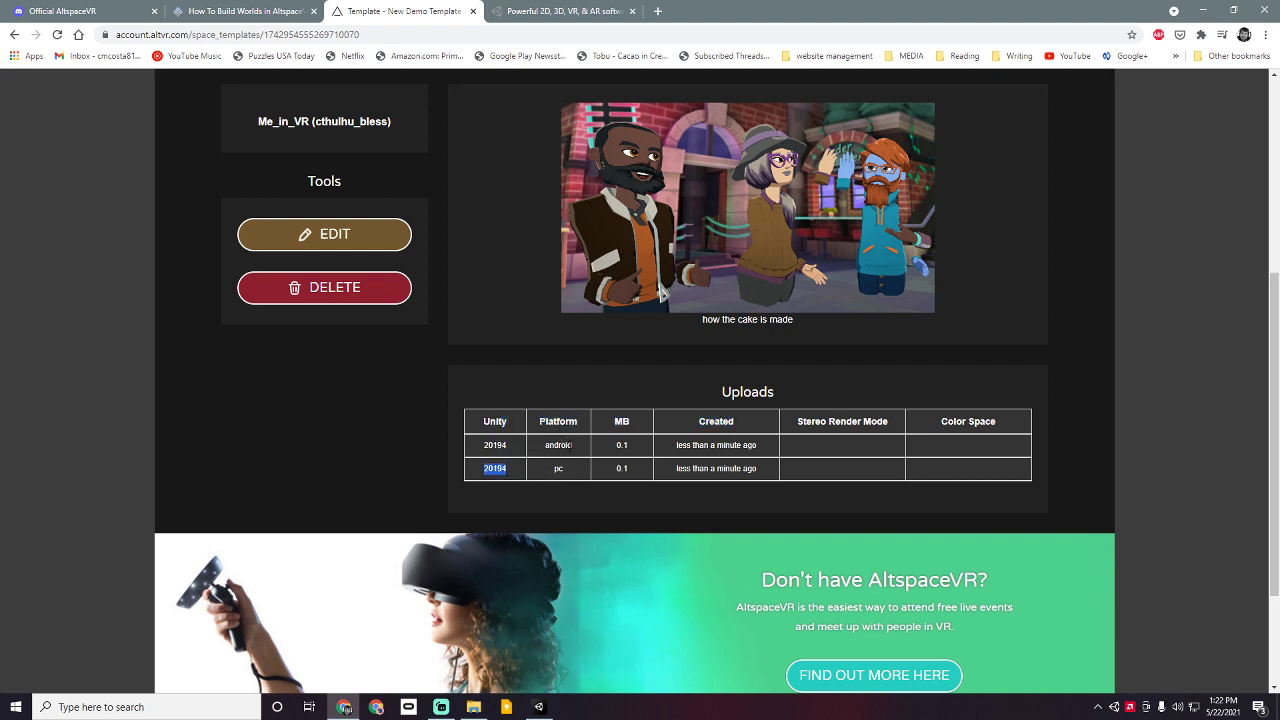
pyautogui.click(570, 447)
# Step: Point out the android platform entry and its upload time, then switch to the Oculus app
pyautogui.doubleClick(566, 445)
pyautogui.click(561, 469)
pyautogui.doubleClick(729, 445)
pyautogui.click(772, 447)
pyautogui.scroll(-2, 845, 440)
pyautogui.scroll(5, 845, 440)
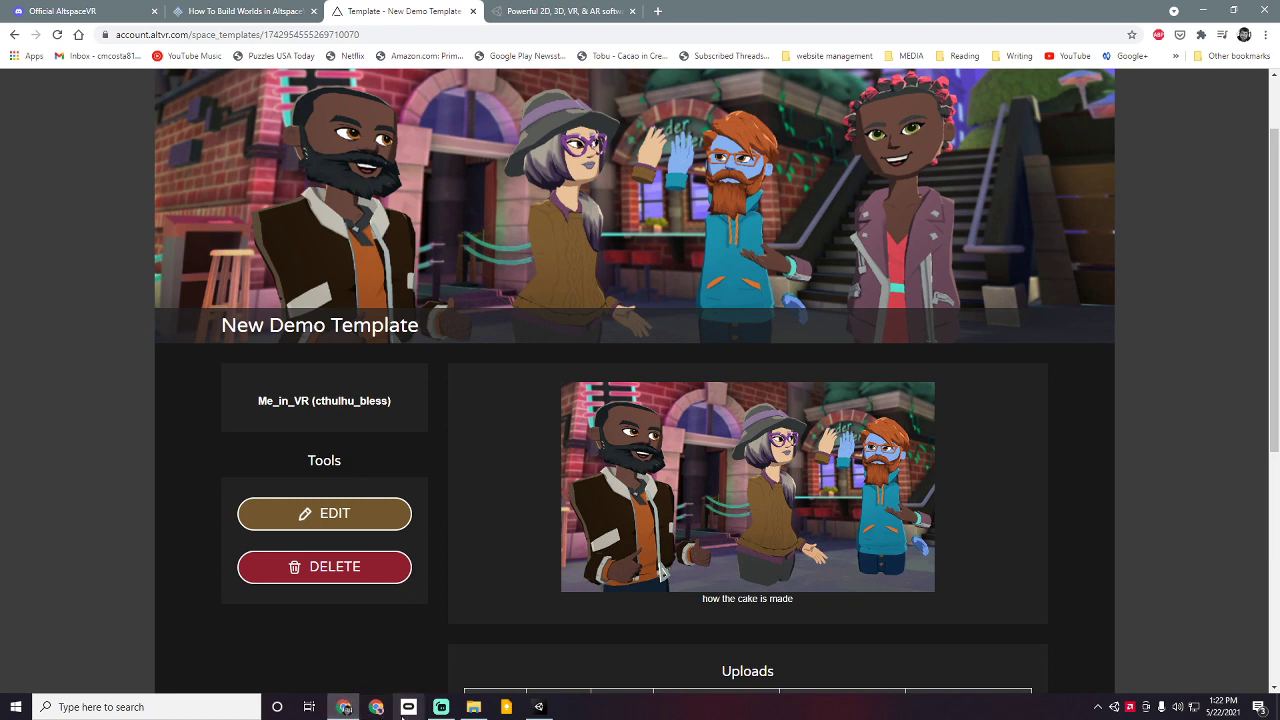
pyautogui.click(408, 707)
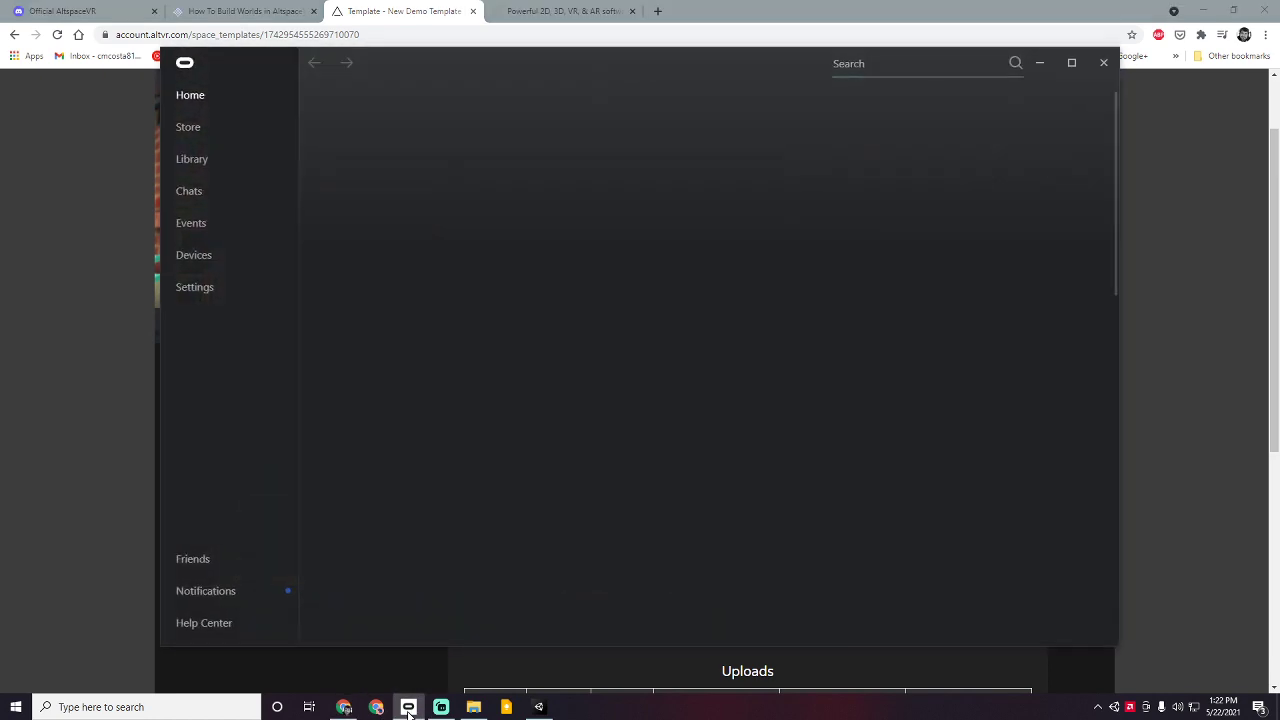
# Step: Maximize the Oculus window so the Home page fills the screen
pyautogui.click(1071, 62)
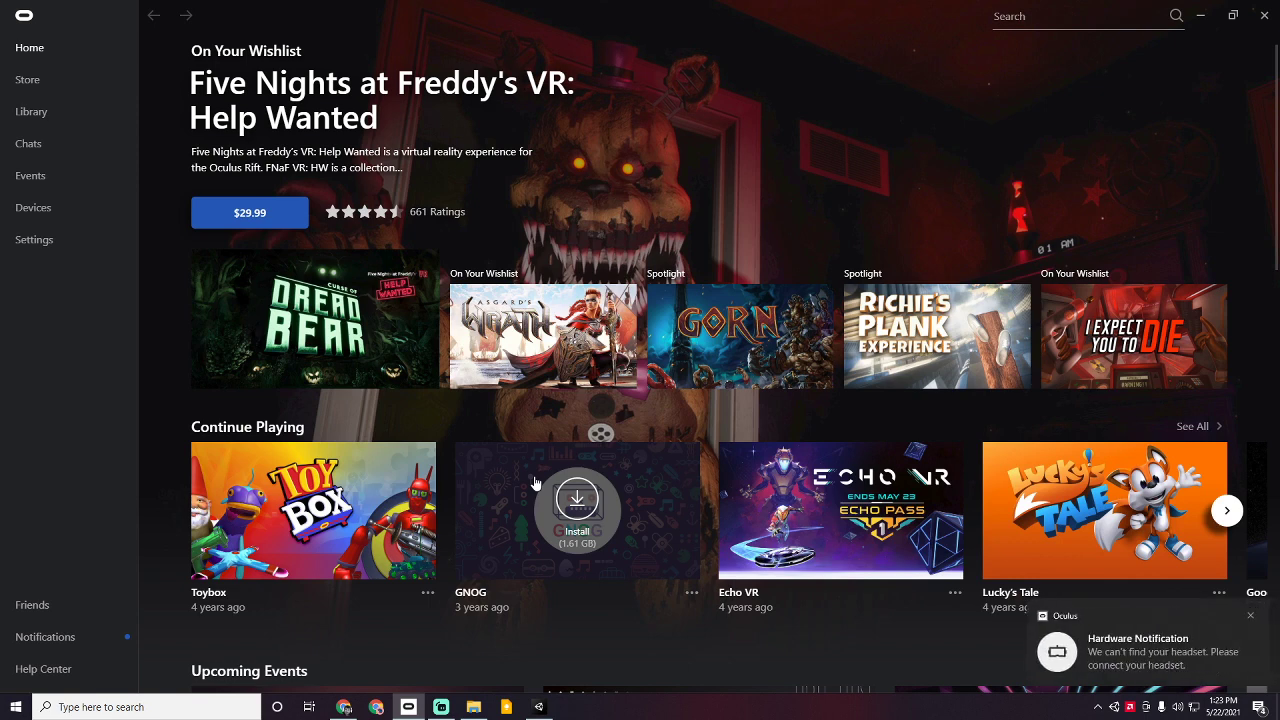
# Step: Show the Oculus Settings Beta tab with Air Link on and Public Test Channel off
pyautogui.click(95, 237)
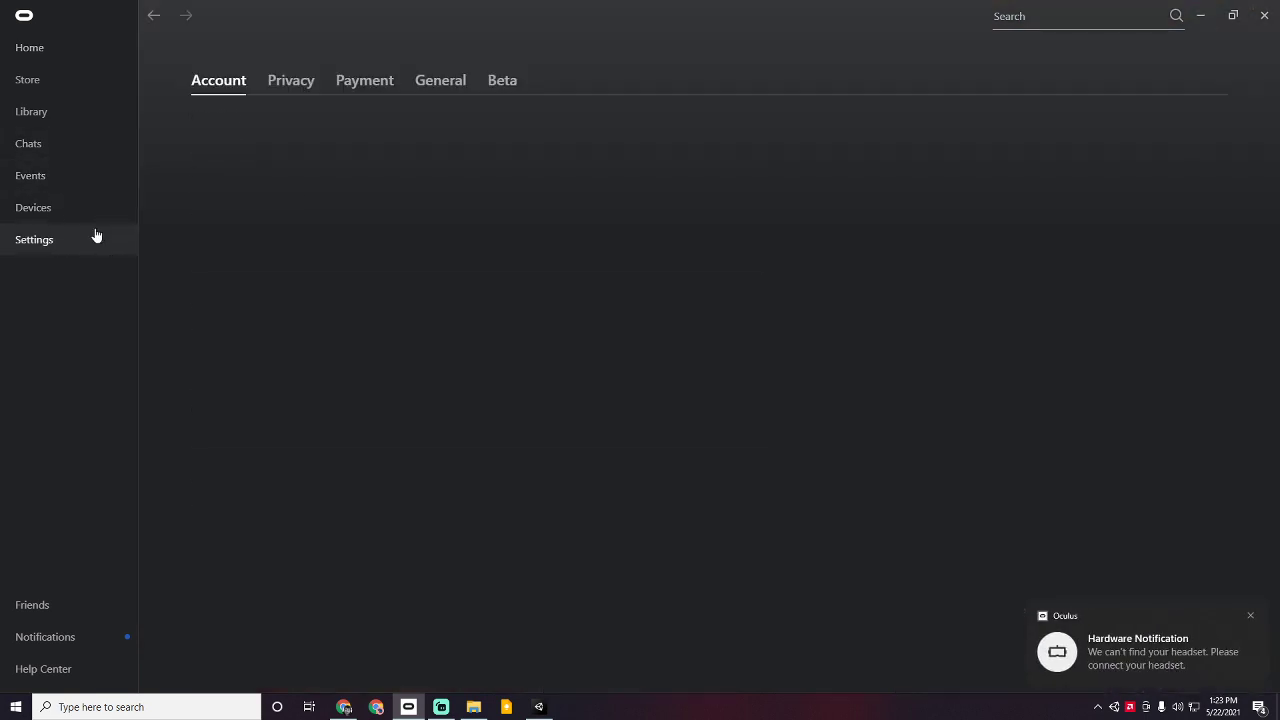
pyautogui.click(515, 88)
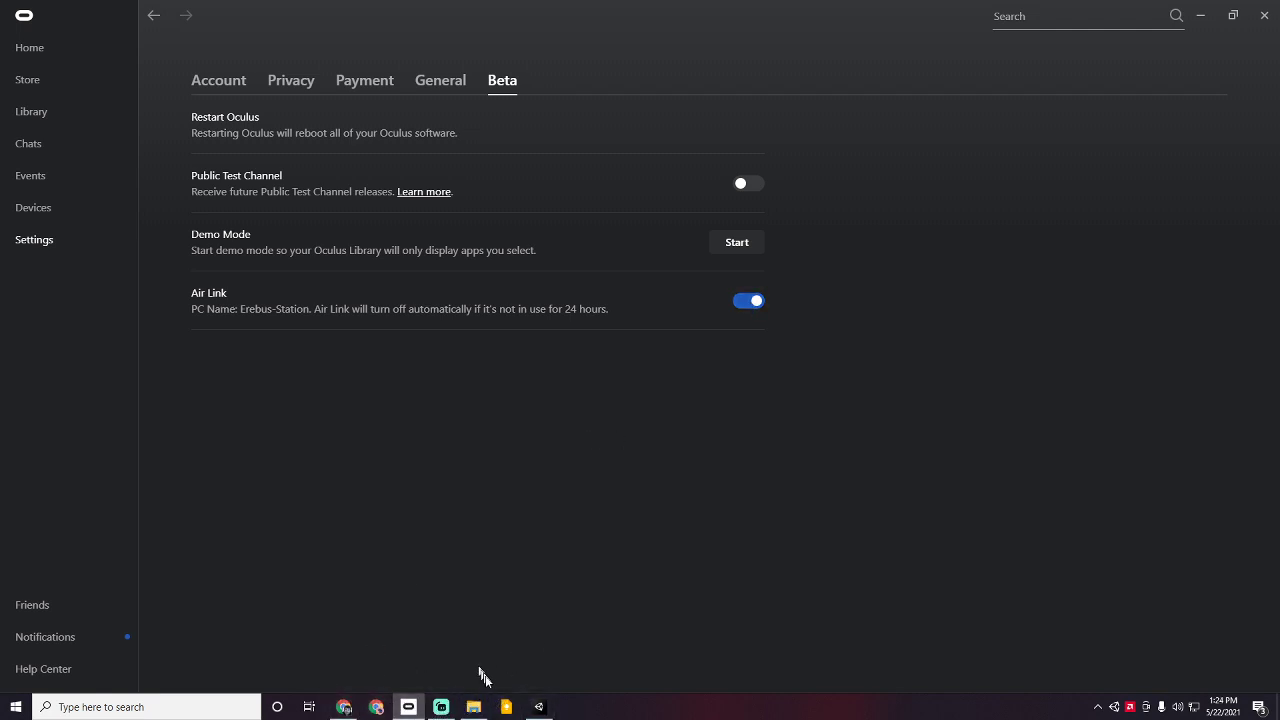
pyautogui.moveTo(538, 707)
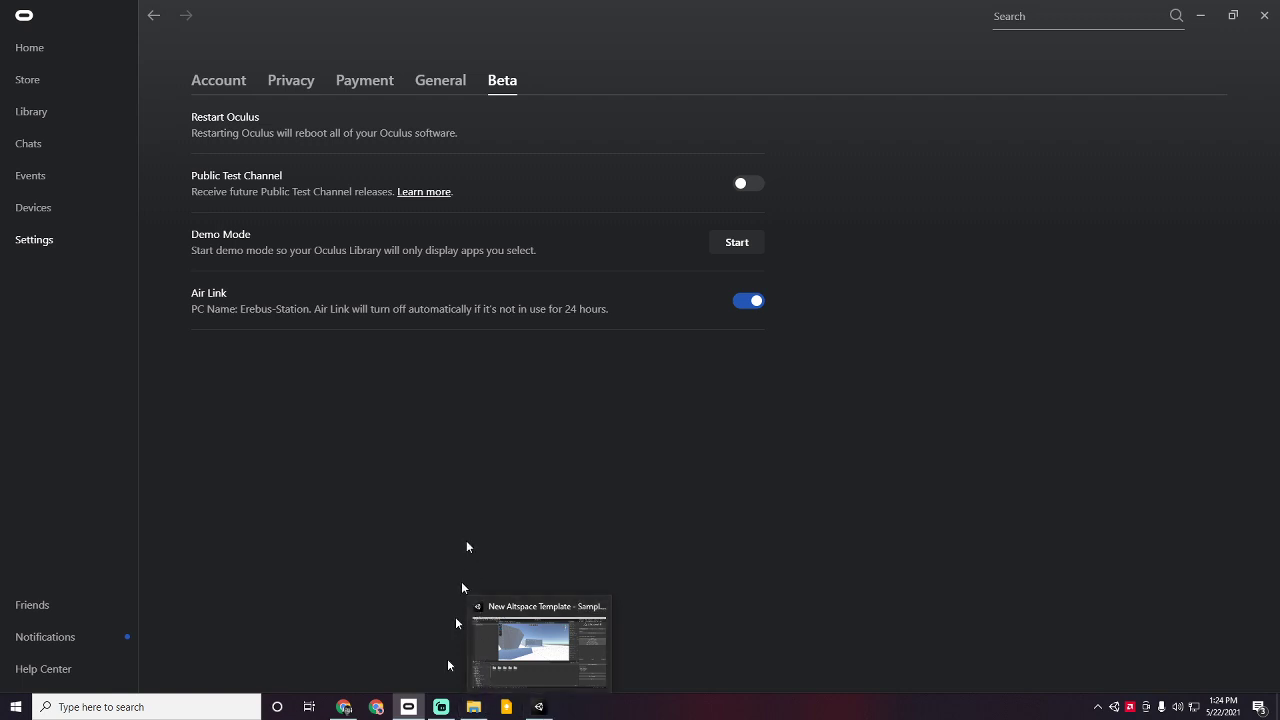
pyautogui.moveTo(441, 700)
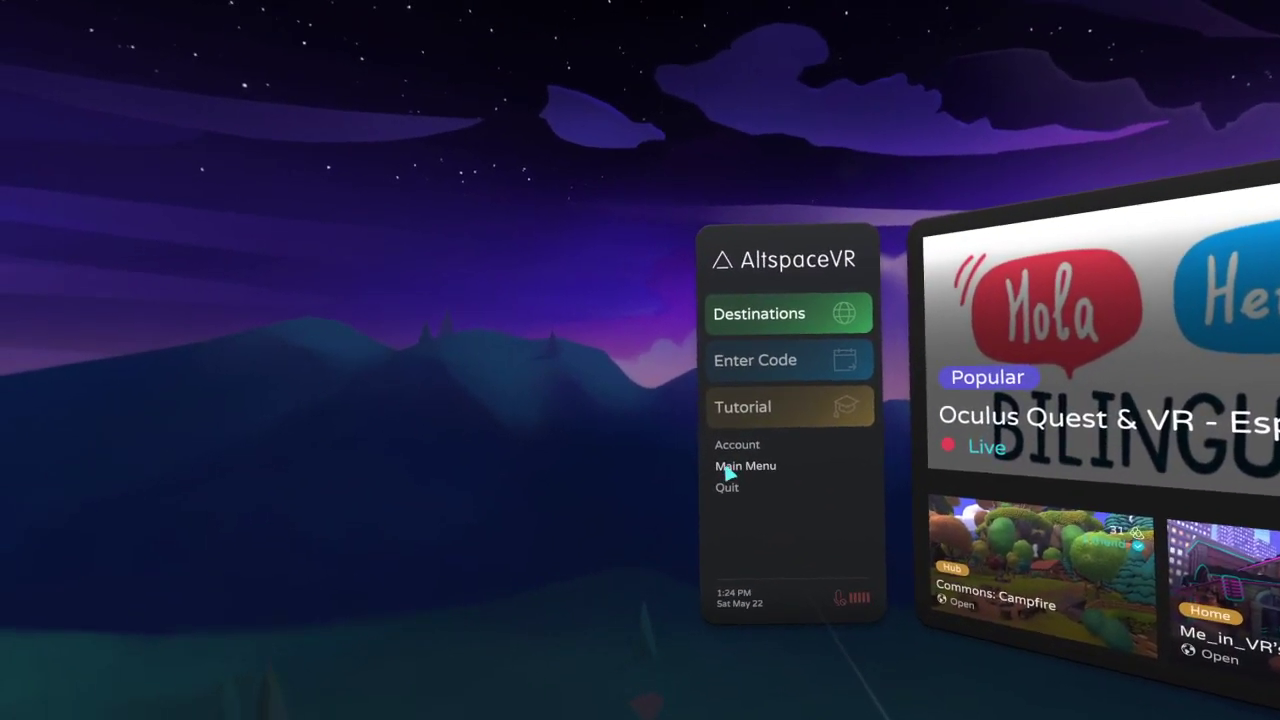
# Step: In AltspaceVR's Main Menu, go from Worlds to the MY WORLDS tab
pyautogui.click(752, 452)
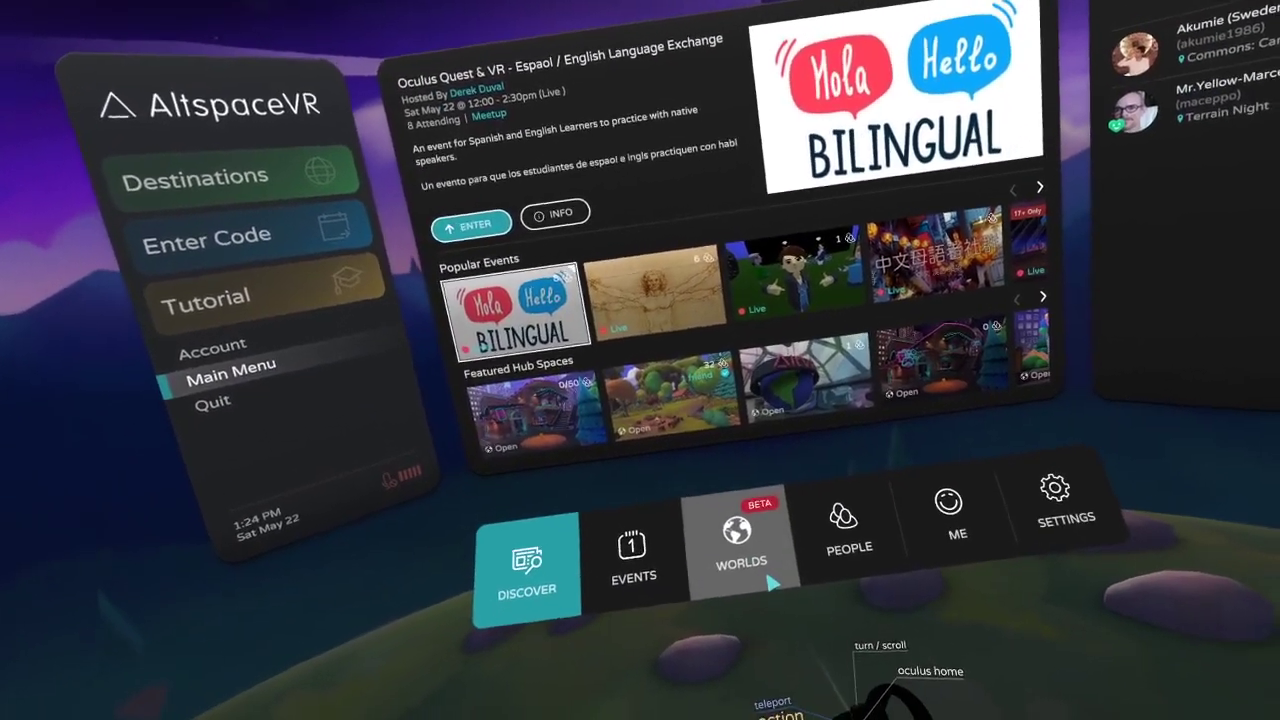
pyautogui.click(770, 580)
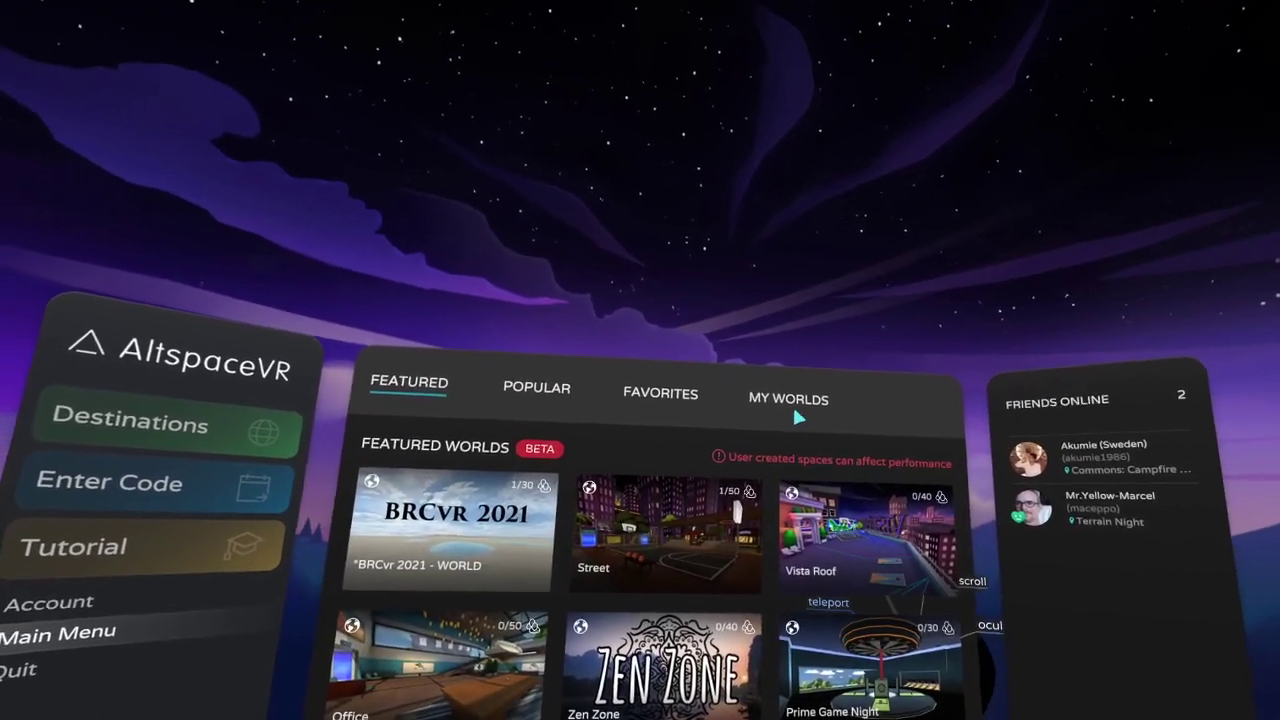
pyautogui.click(794, 373)
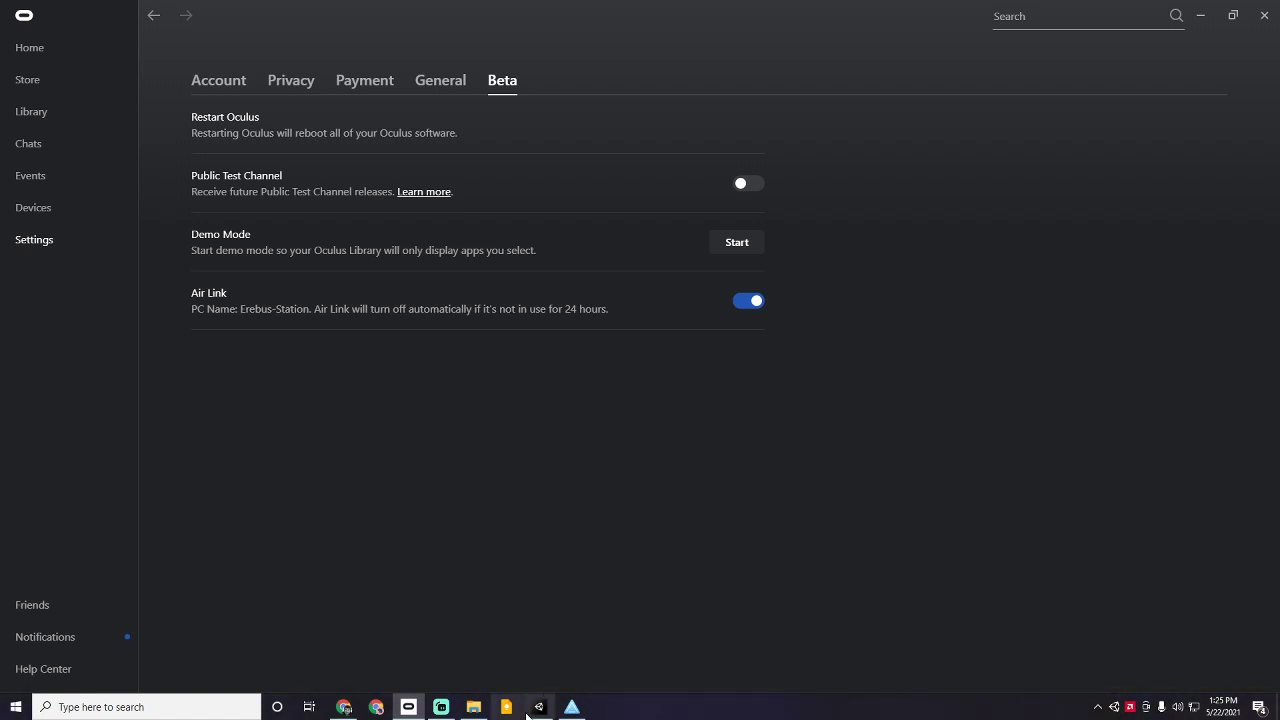
# Step: On the AltspaceVR website, go through owned universes to Unity and start CREATE WORLD
pyautogui.moveTo(527, 714)
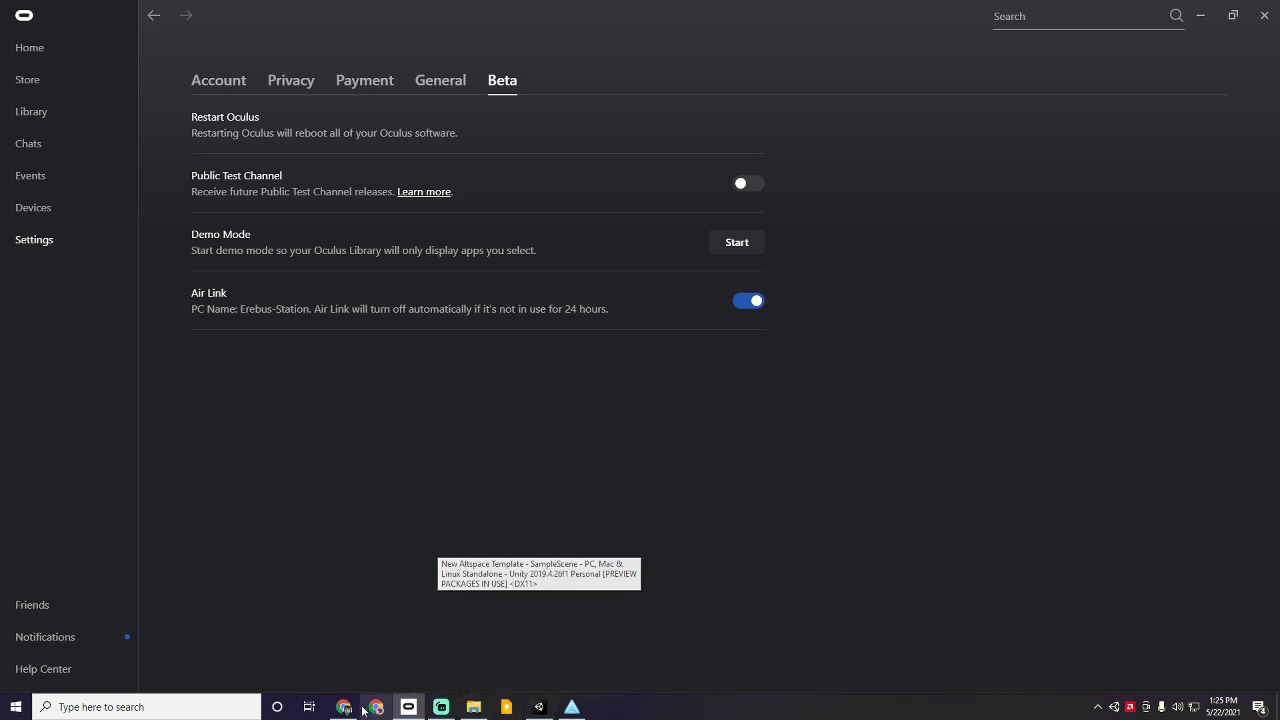
pyautogui.click(360, 652)
pyautogui.scroll(2, 425, 285)
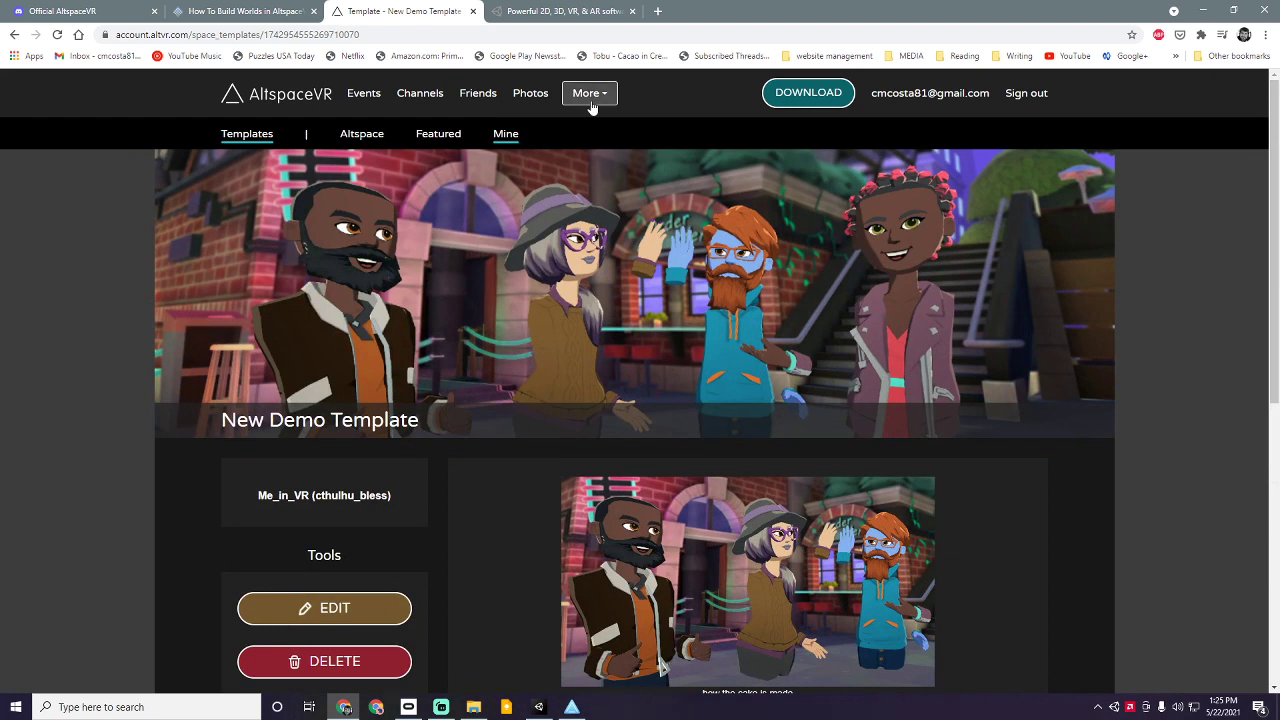
pyautogui.click(589, 95)
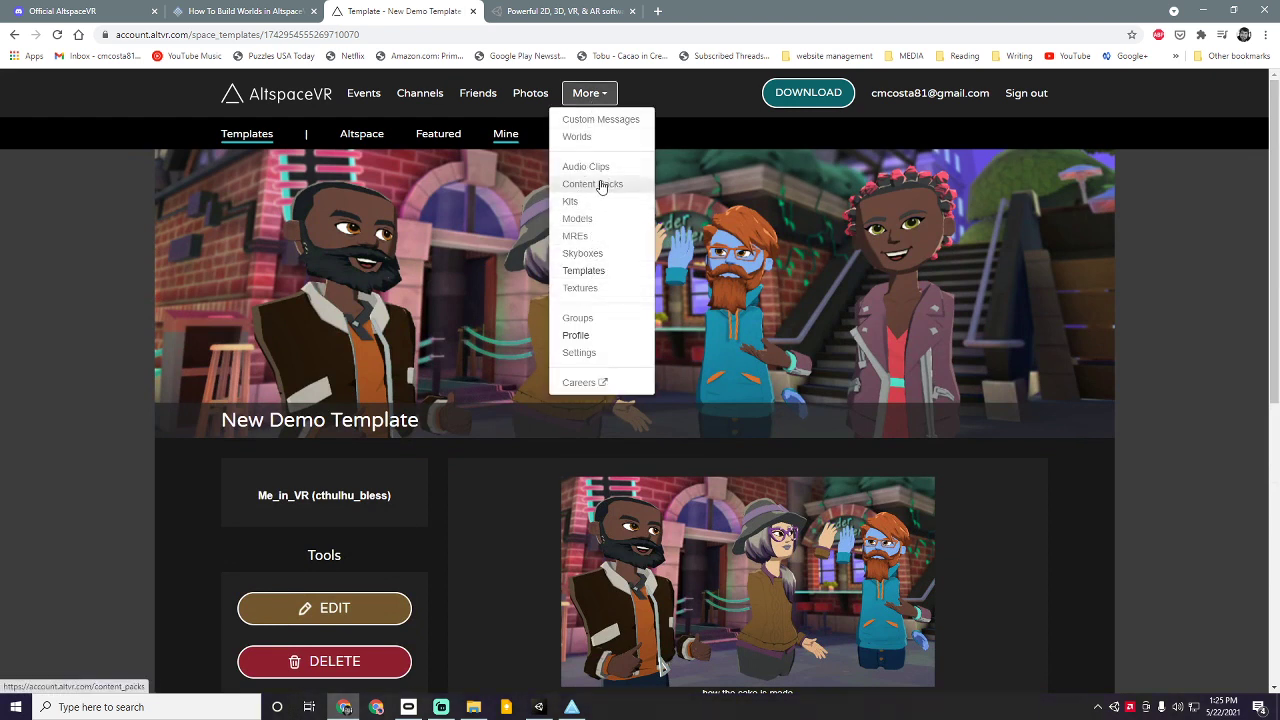
pyautogui.click(578, 135)
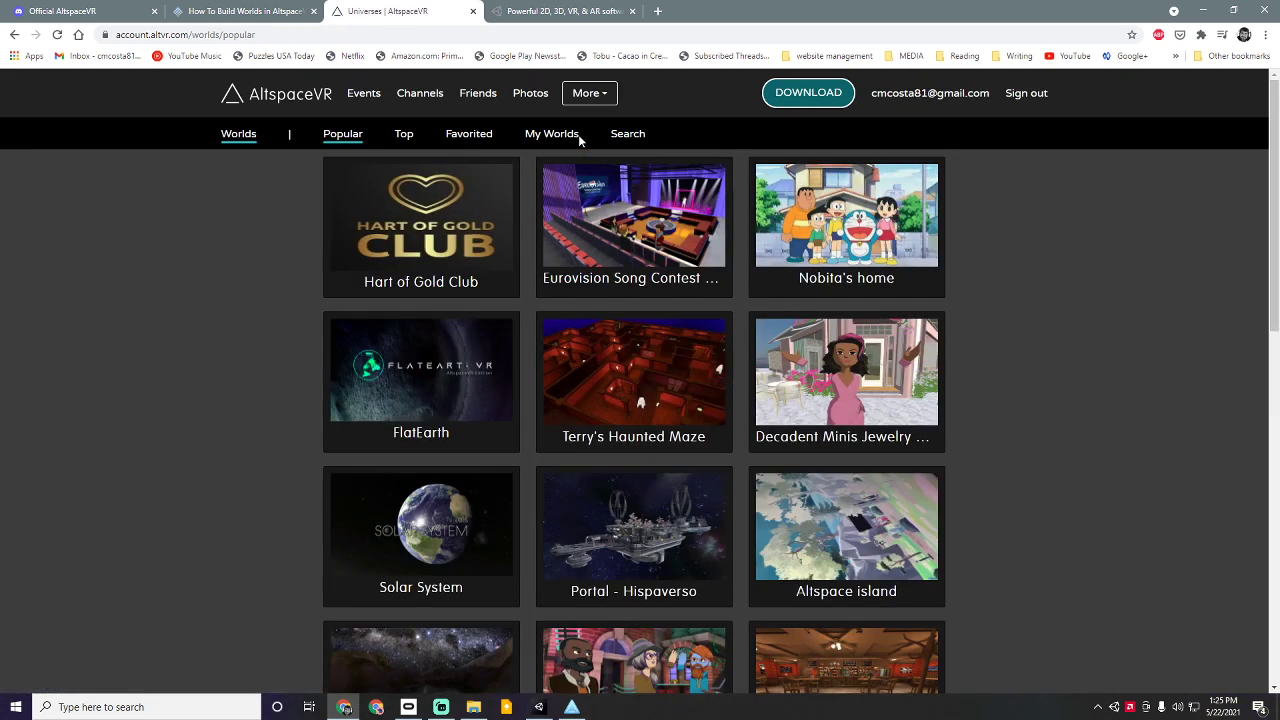
pyautogui.click(578, 138)
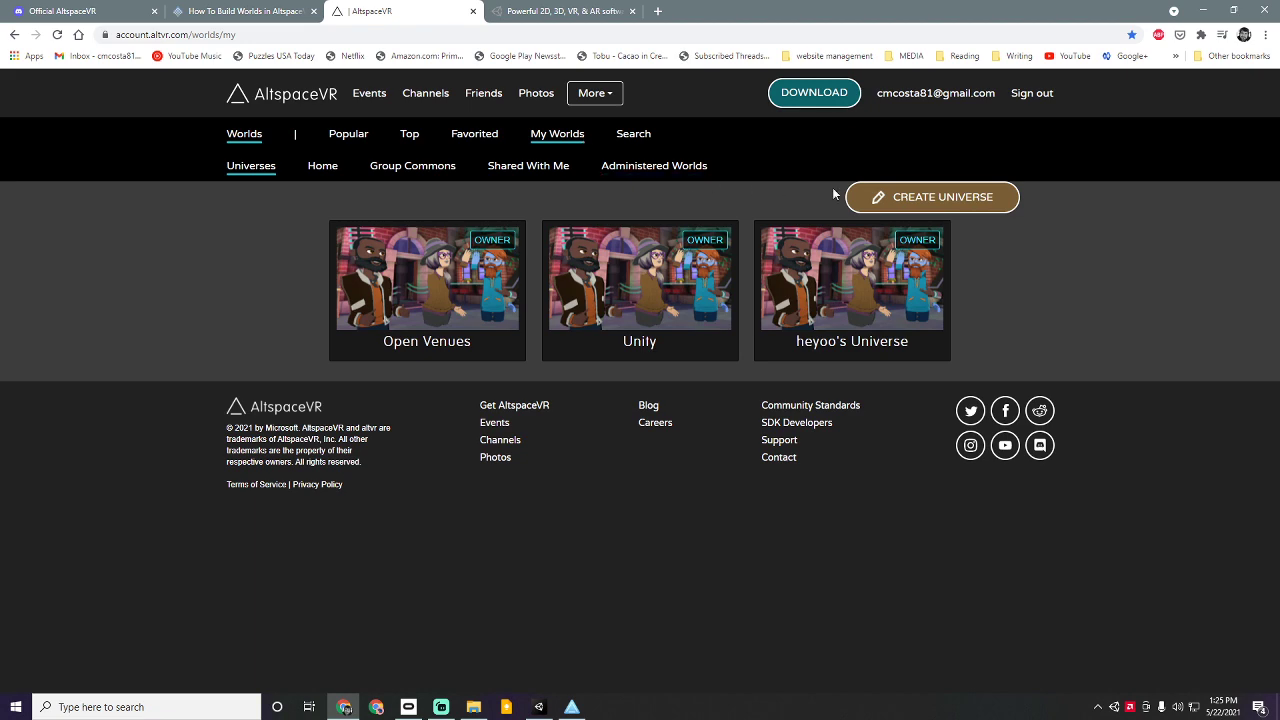
pyautogui.click(694, 300)
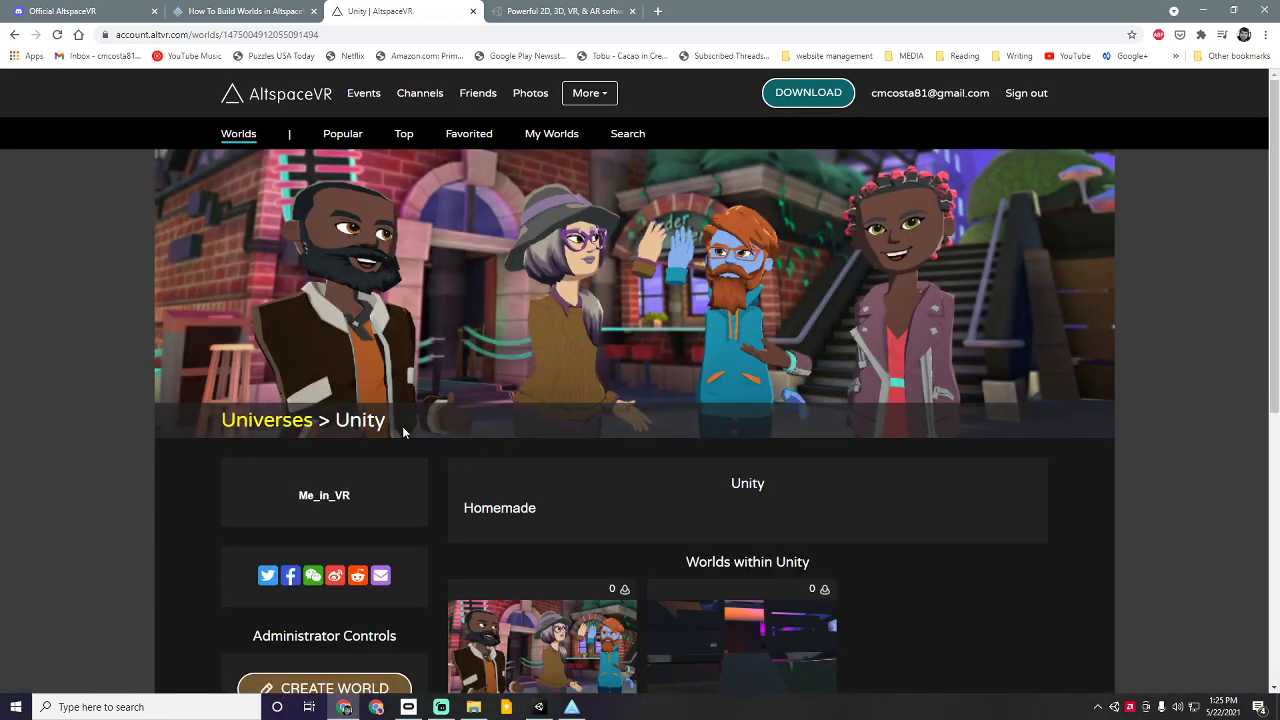
pyautogui.scroll(-2, 302, 443)
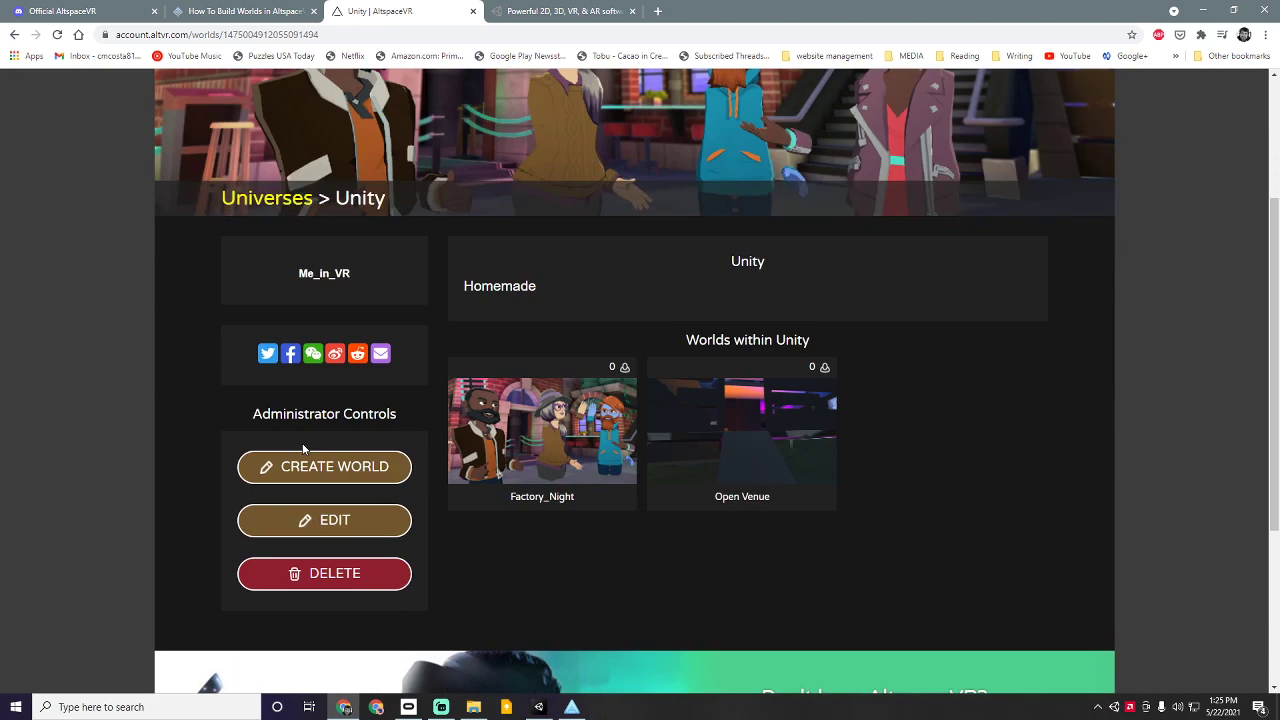
pyautogui.click(371, 474)
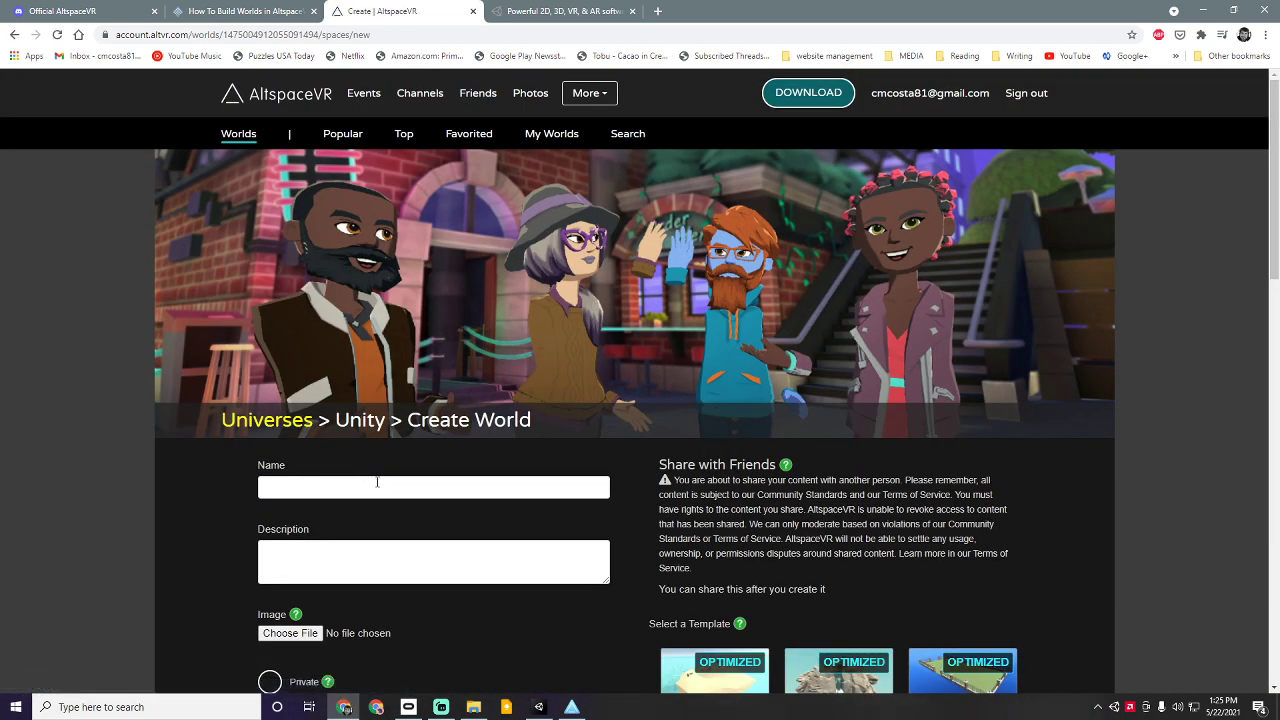
# Step: Name the world 'New Demo World' with the description 'Using Demo Template'
pyautogui.click(377, 484)
pyautogui.write('New D')
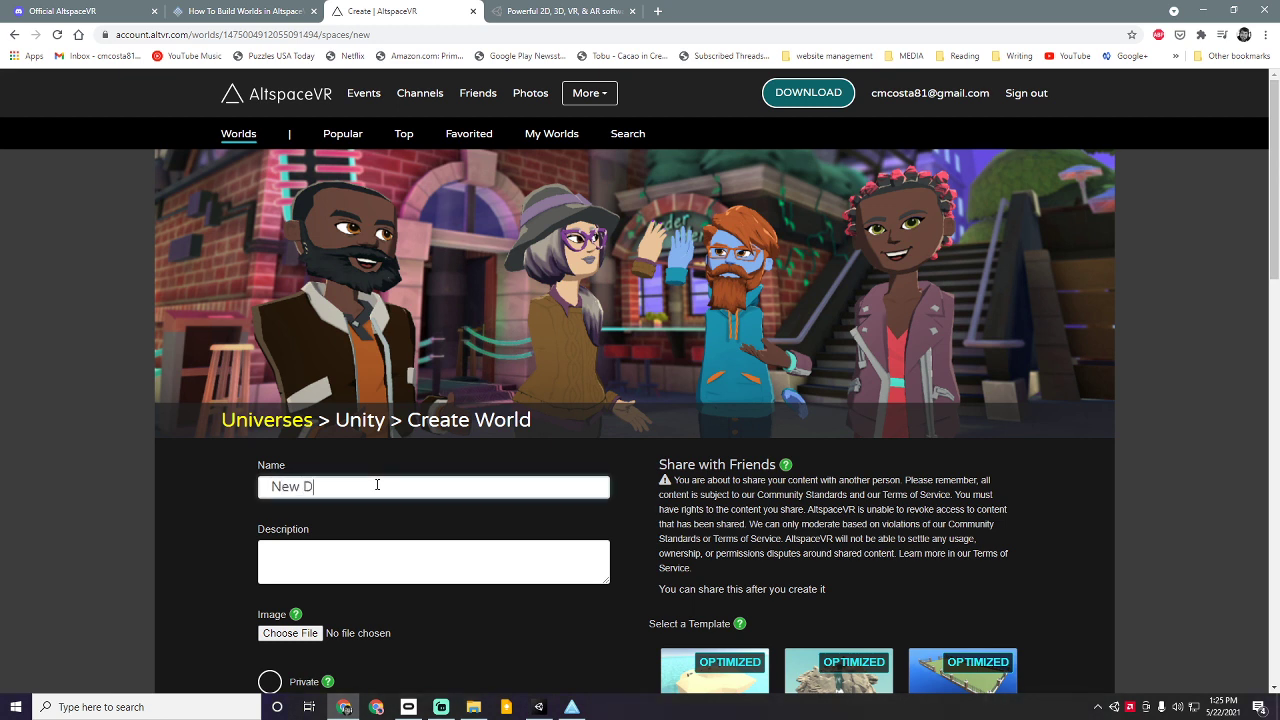
pyautogui.write('emo Worlds')
pyautogui.click(350, 545)
pyautogui.write('U')
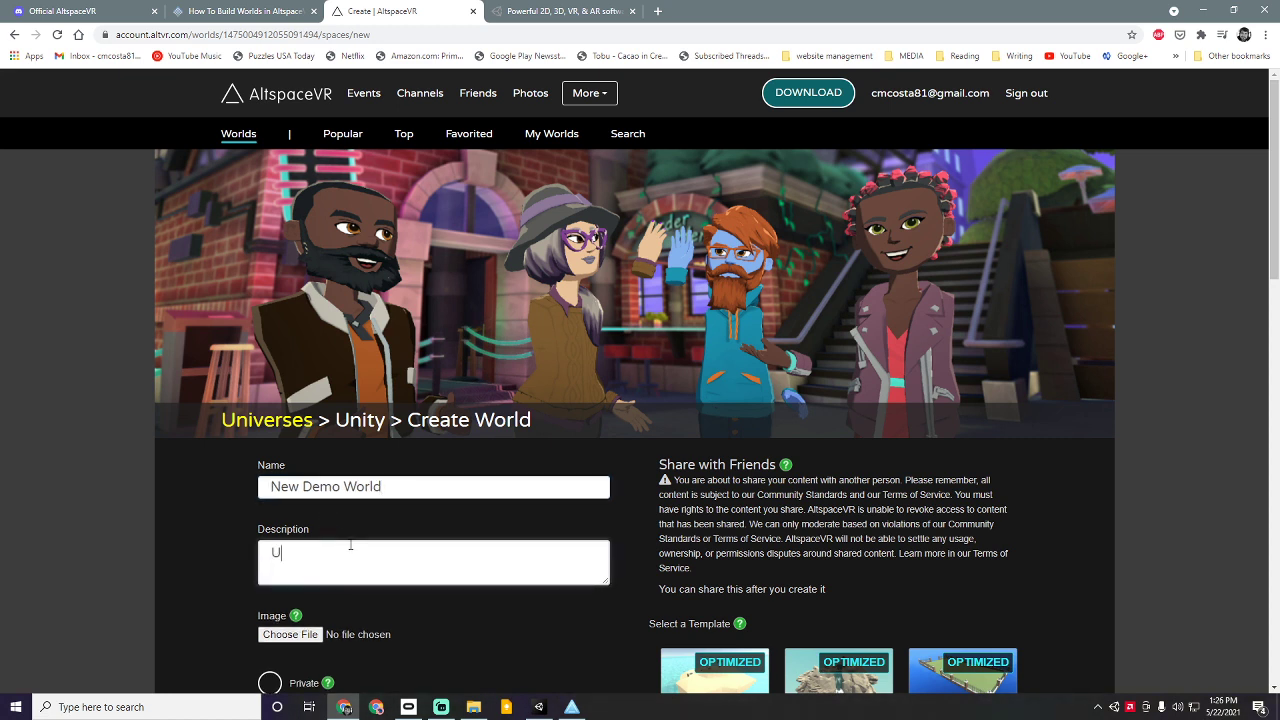
pyautogui.write('sing Demo Template')
# Step: Mark the world Private, pick the New Demo Template, and create it
pyautogui.scroll(-5, 312, 508)
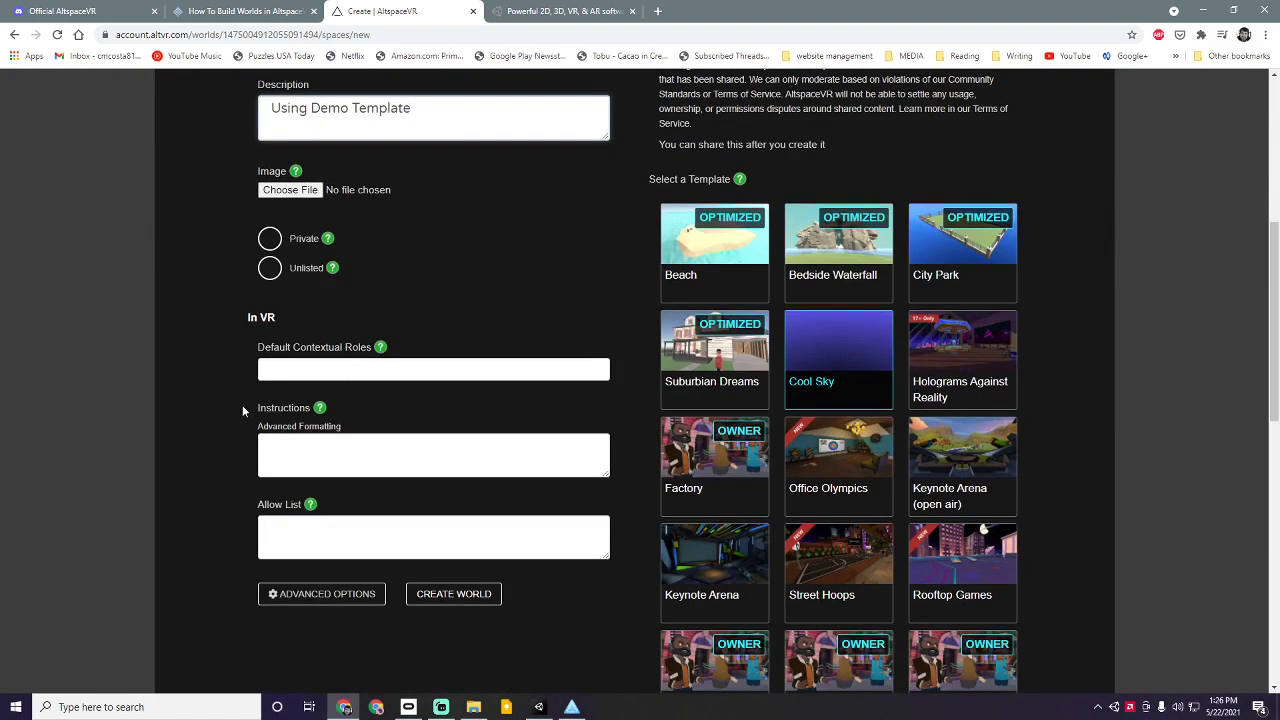
pyautogui.click(270, 239)
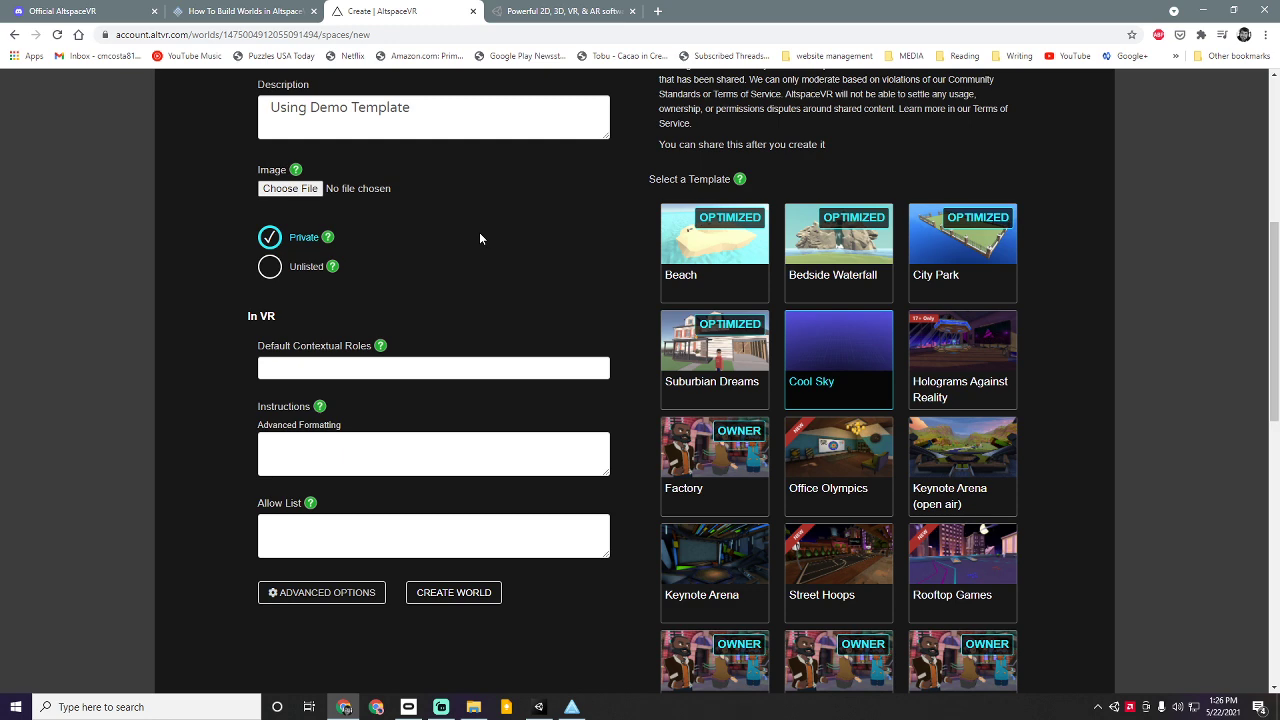
pyautogui.scroll(-2, 479, 238)
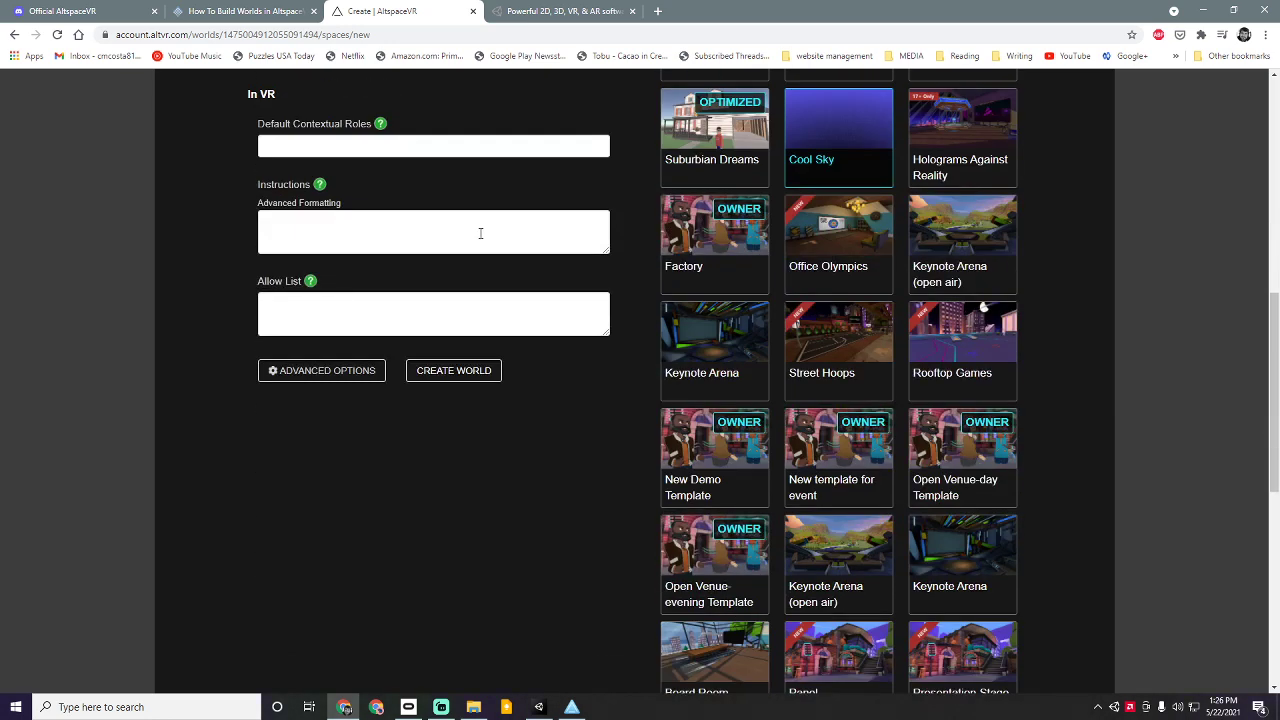
pyautogui.scroll(-1, 480, 234)
pyautogui.scroll(1, 480, 234)
pyautogui.scroll(2, 406, 228)
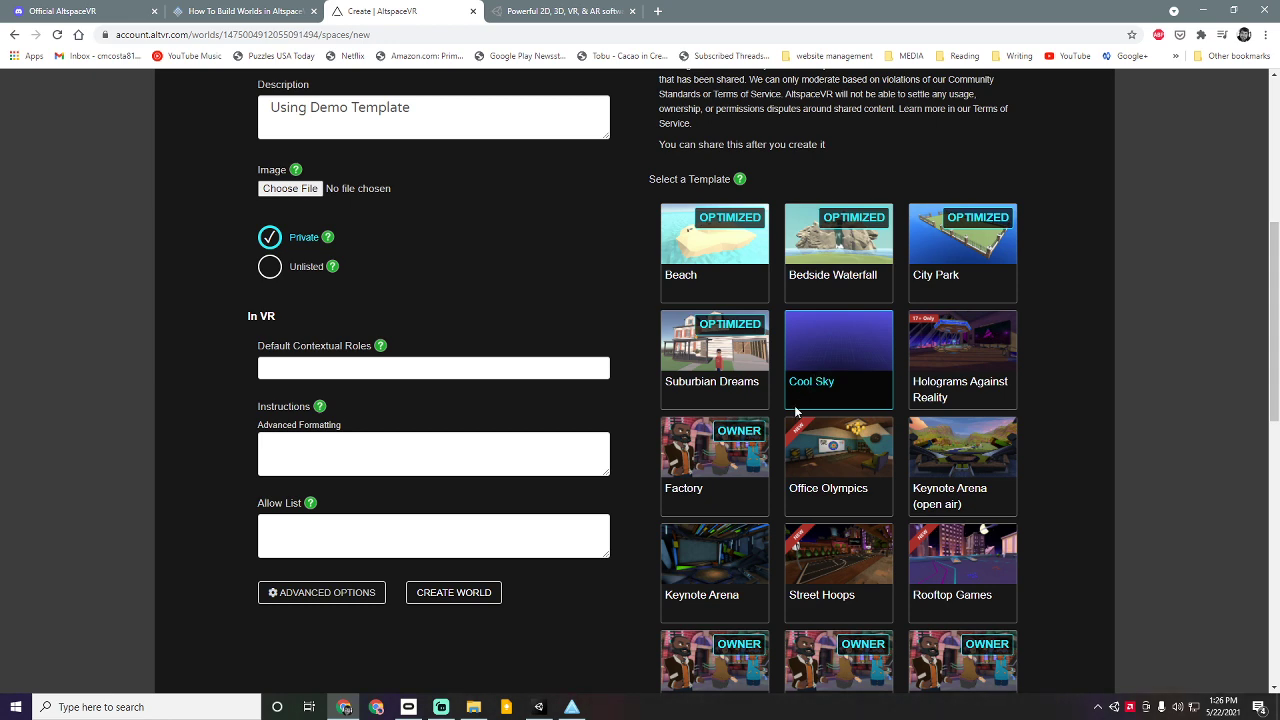
pyautogui.scroll(-2, 796, 411)
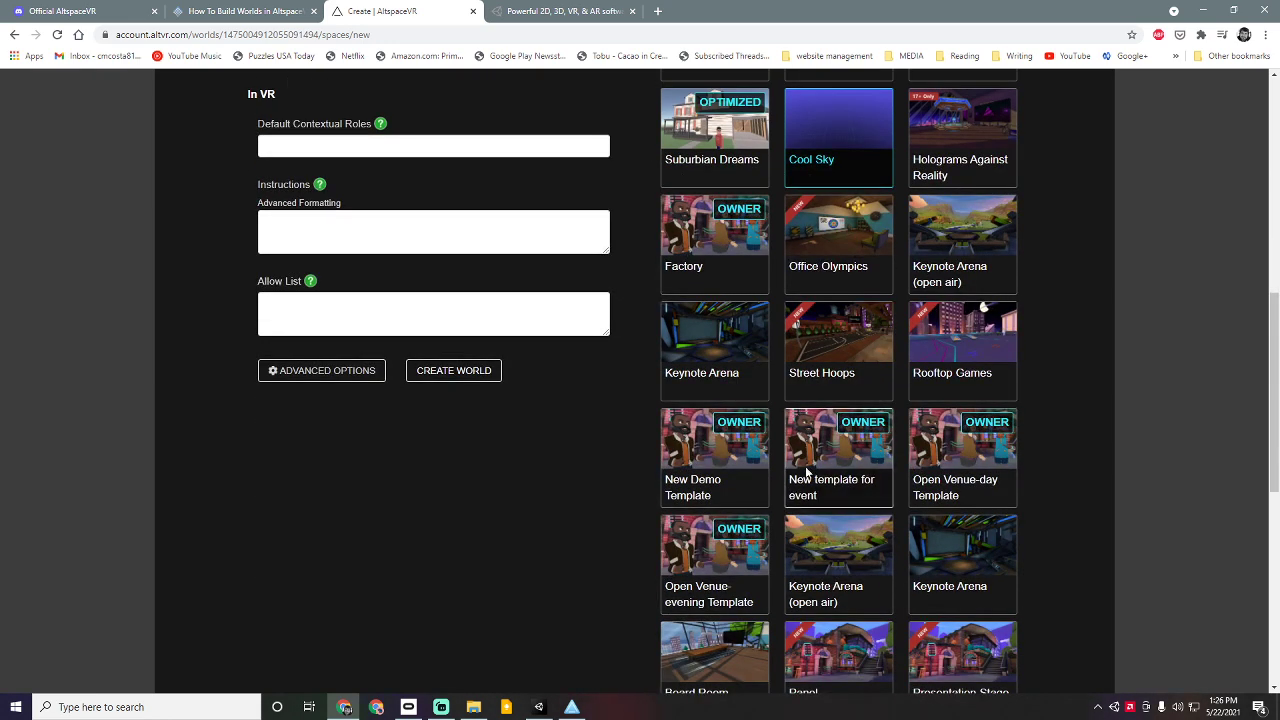
pyautogui.click(683, 499)
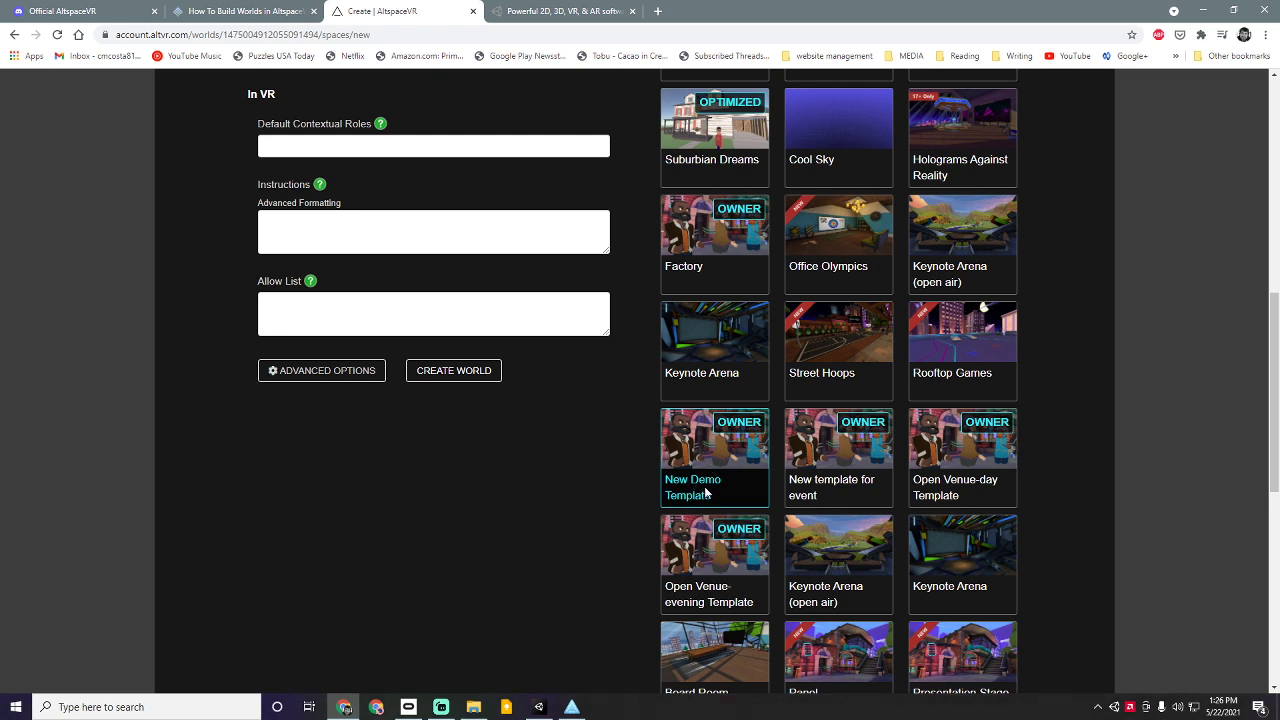
pyautogui.click(436, 381)
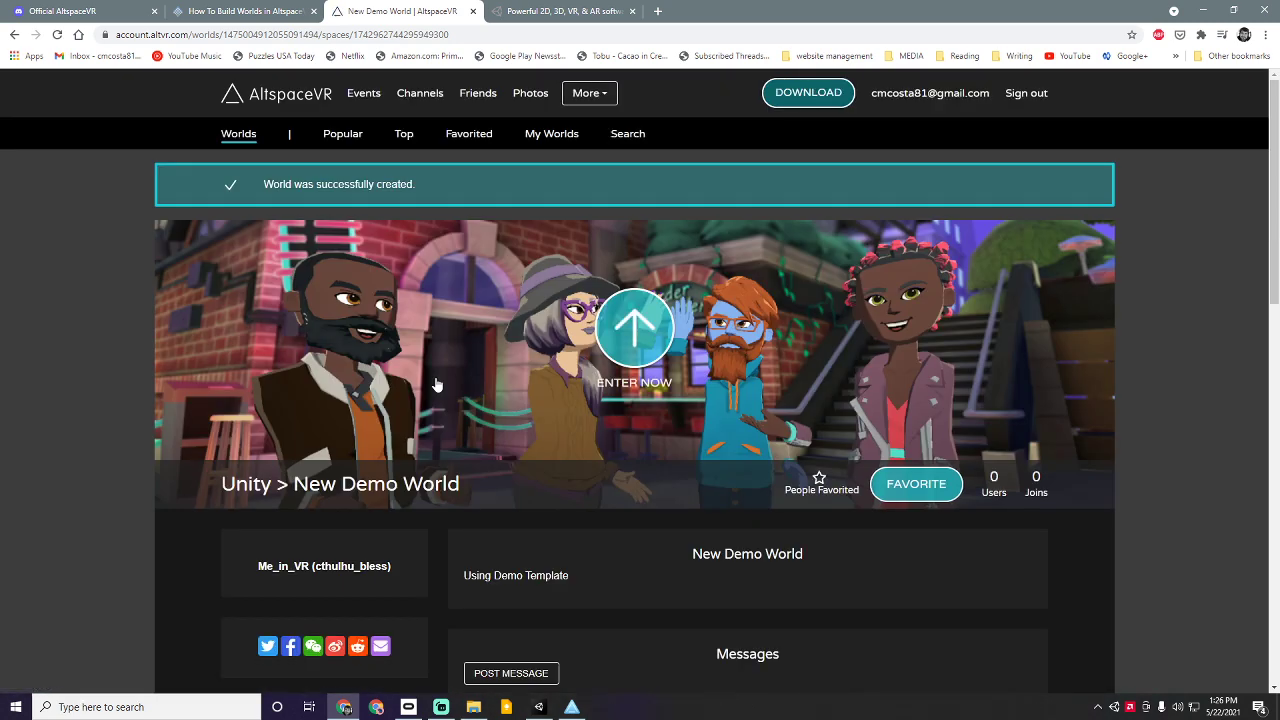
# Step: Try ENTER NOW on New Demo World, dismiss the download prompt, and switch apps
pyautogui.click(640, 333)
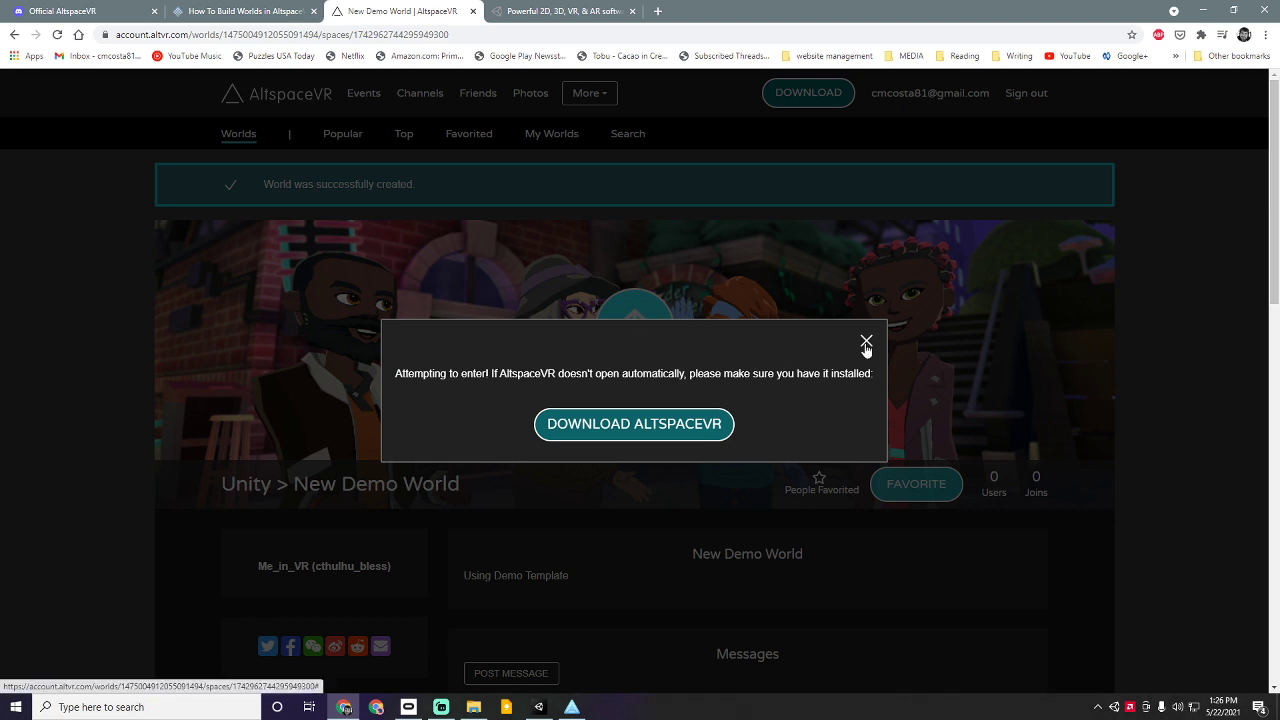
pyautogui.click(866, 343)
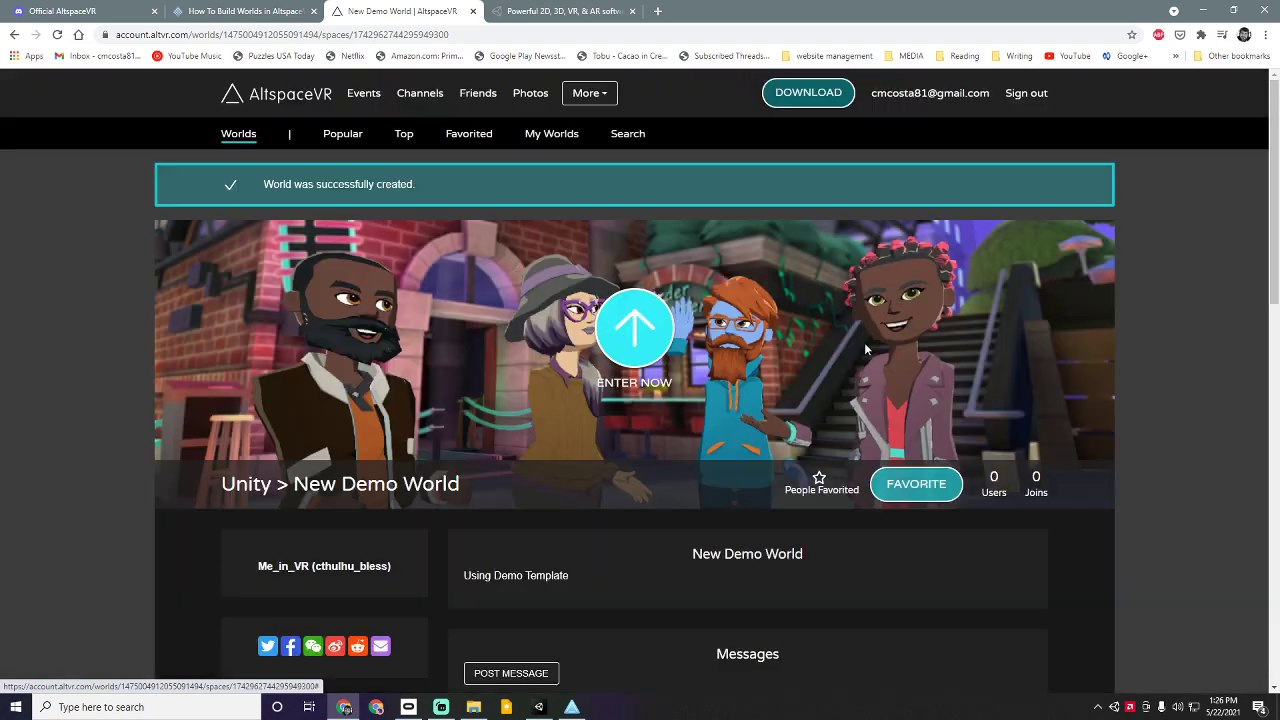
pyautogui.click(540, 707)
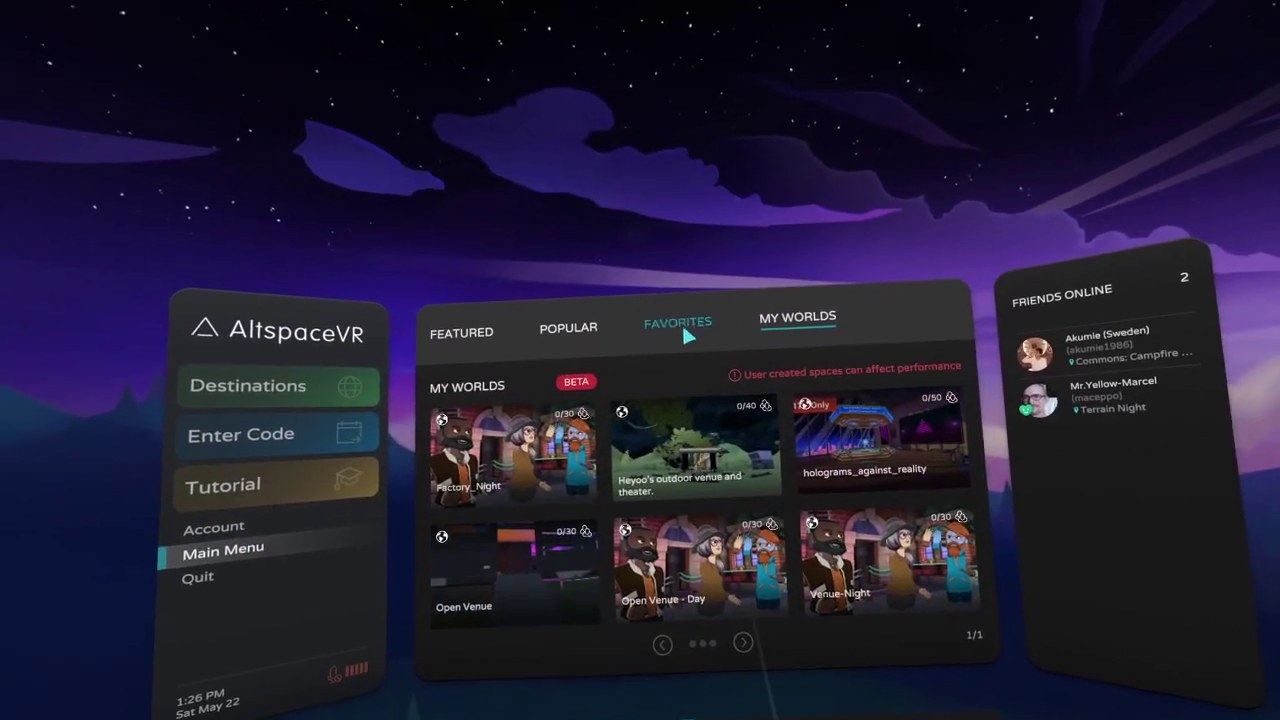
# Step: In AltspaceVR's MY WORLDS list, enter the New Demo World tile
pyautogui.click(708, 326)
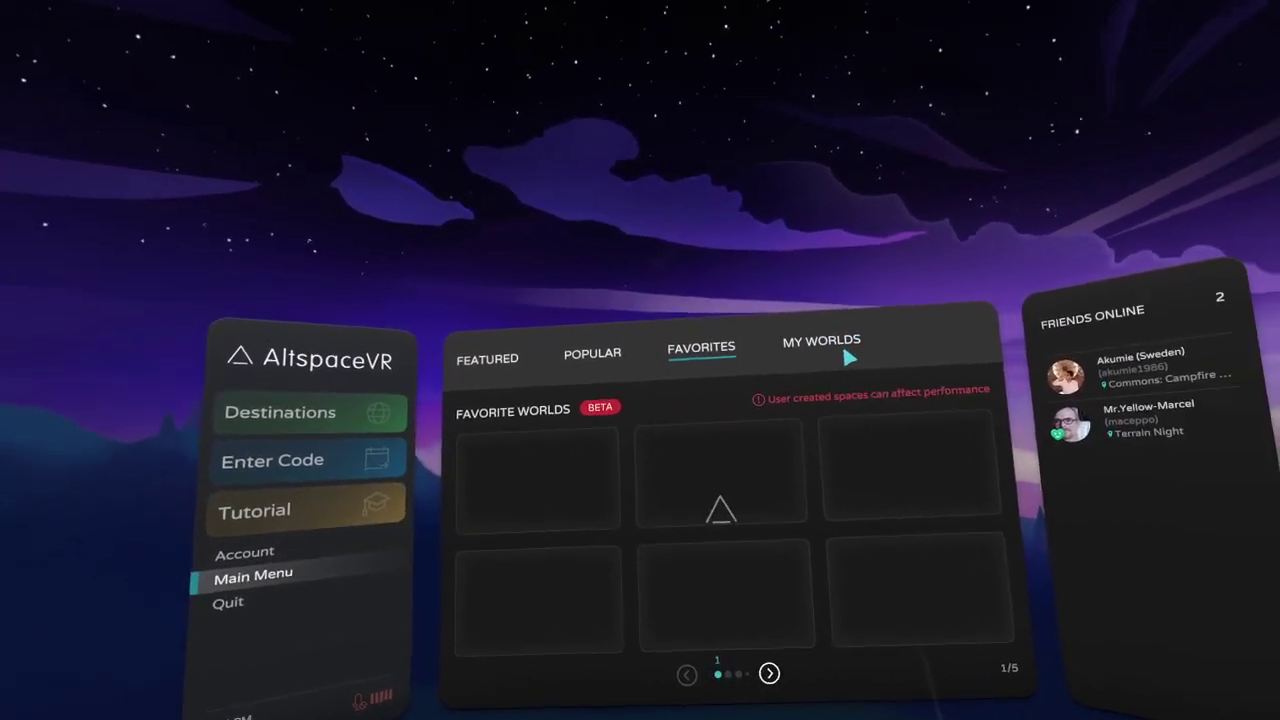
pyautogui.click(828, 318)
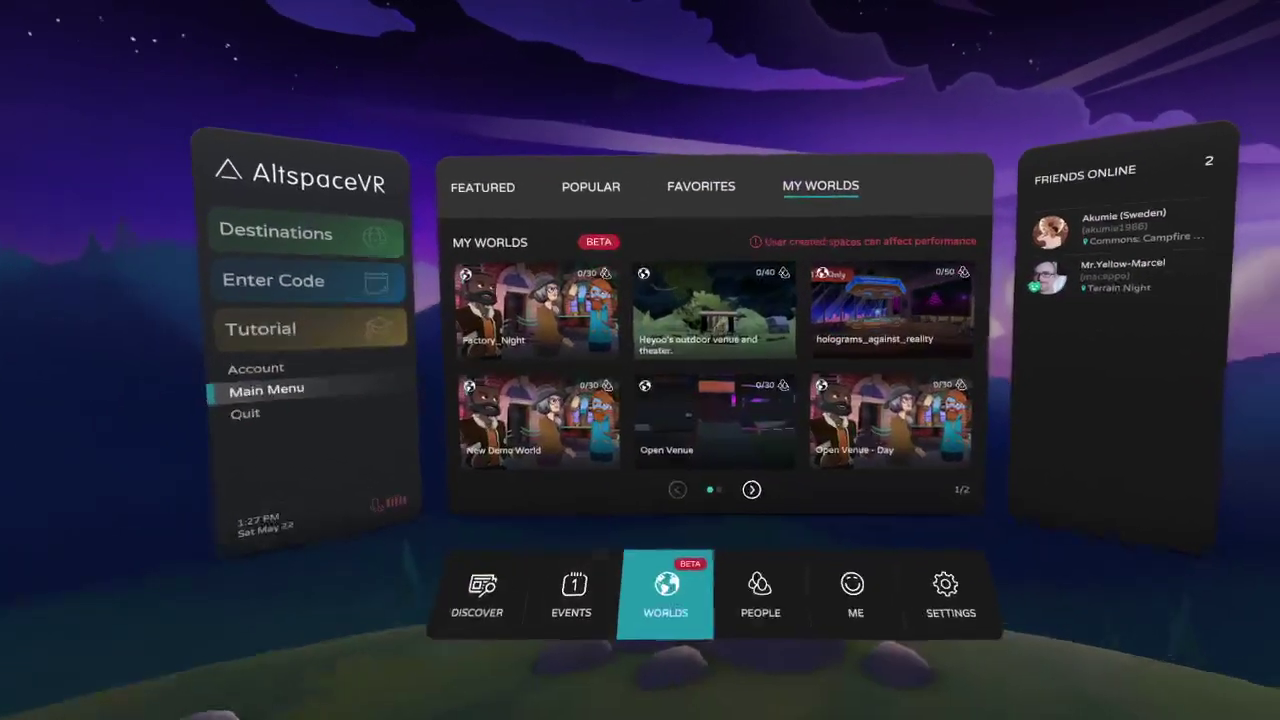
pyautogui.moveTo(800, 598)
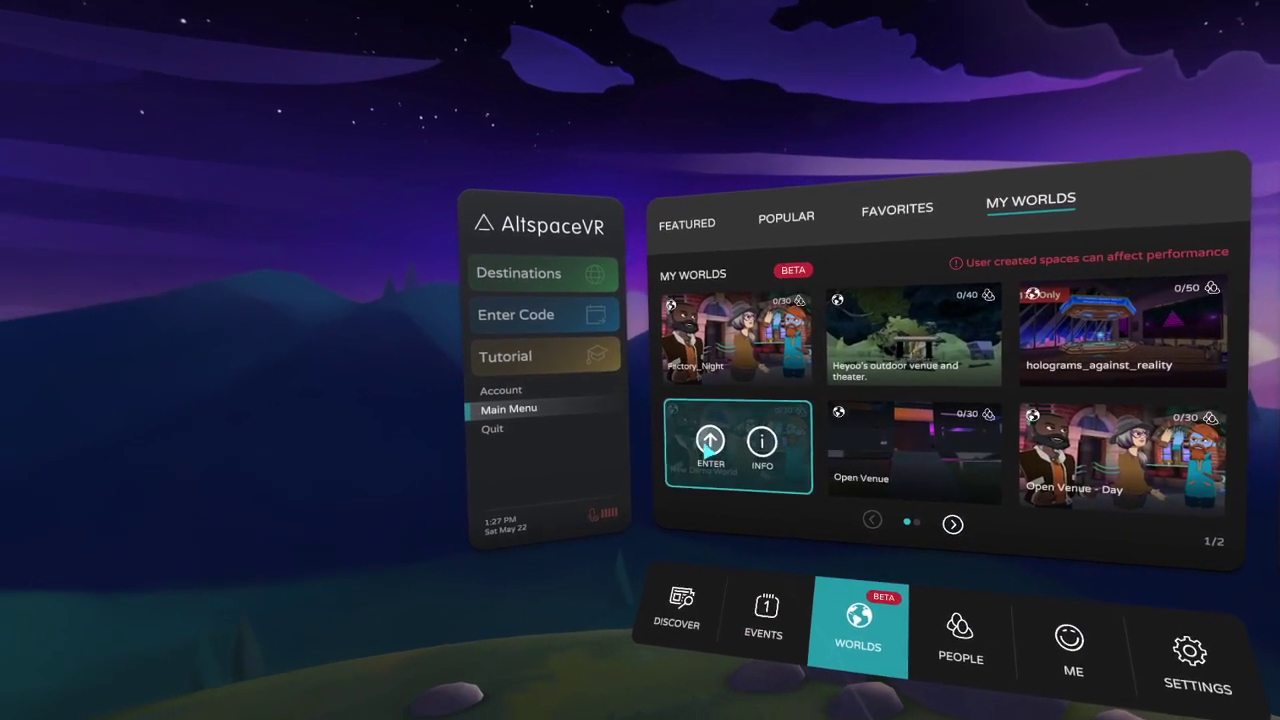
pyautogui.click(702, 450)
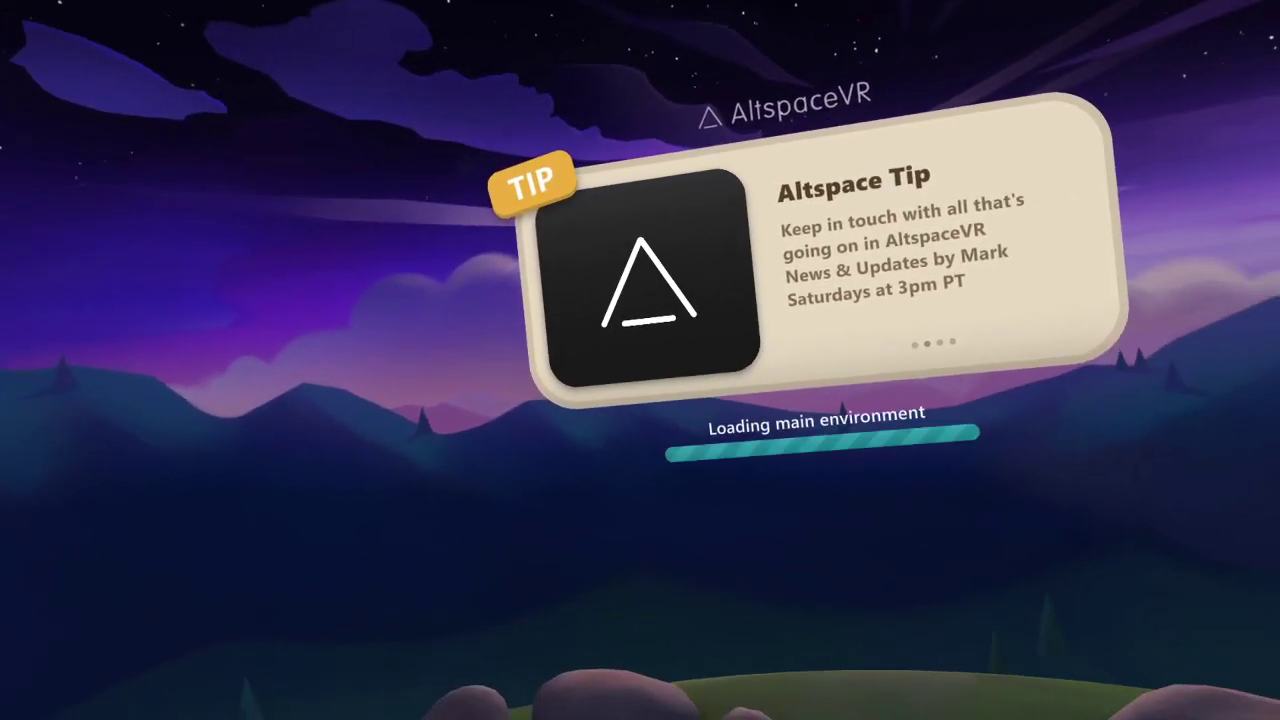
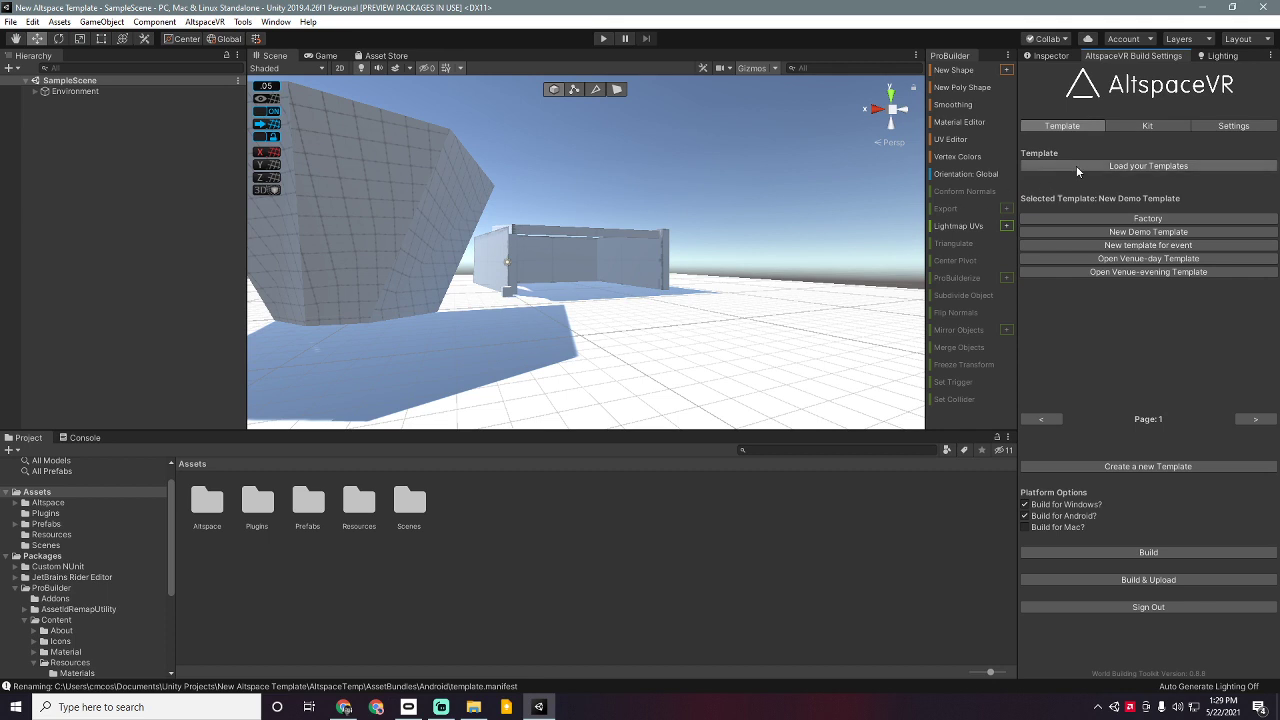
# Step: Tick Disable Auto Layers in AltspaceVR's Settings tab, then return to the Inspector
pyautogui.click(1228, 126)
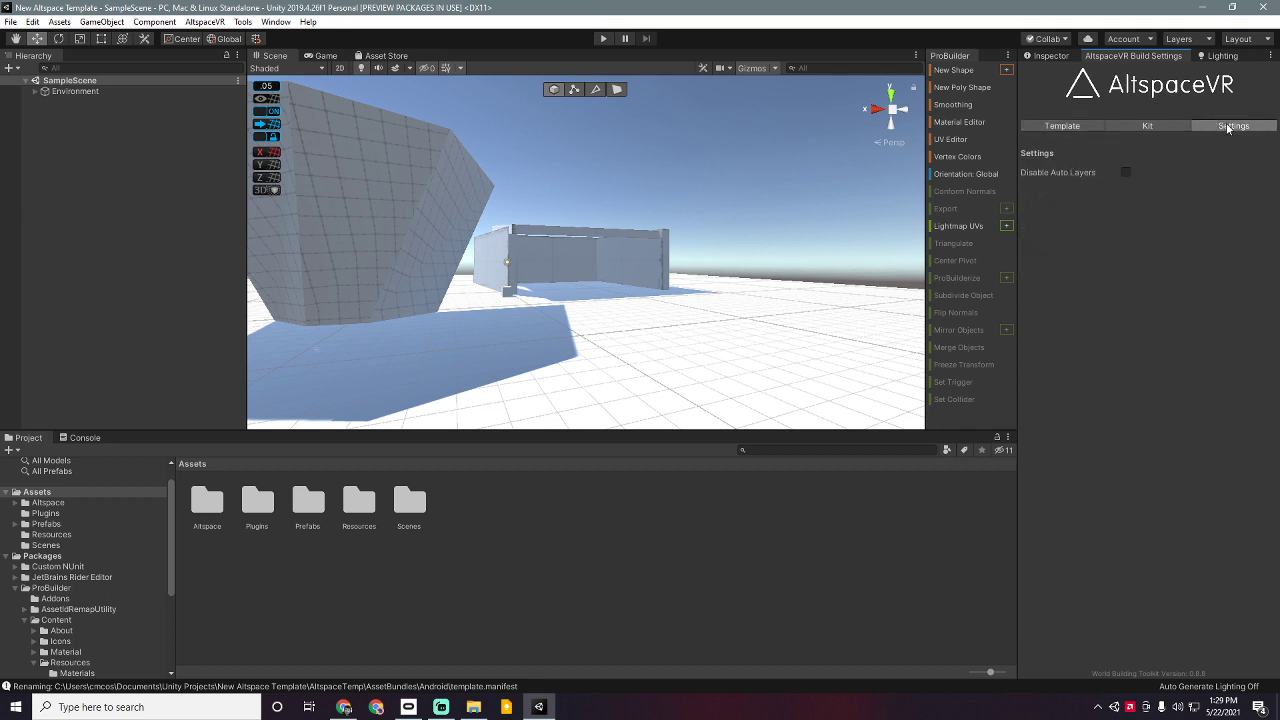
pyautogui.click(1125, 174)
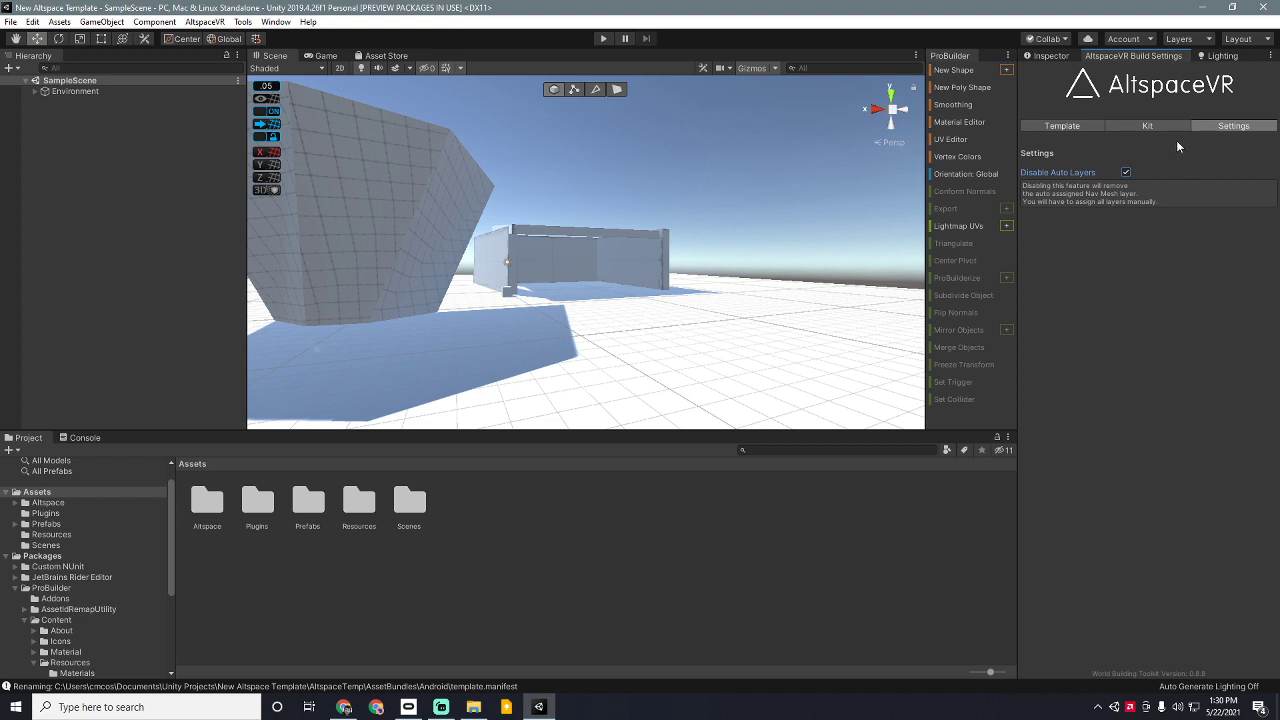
pyautogui.click(1055, 60)
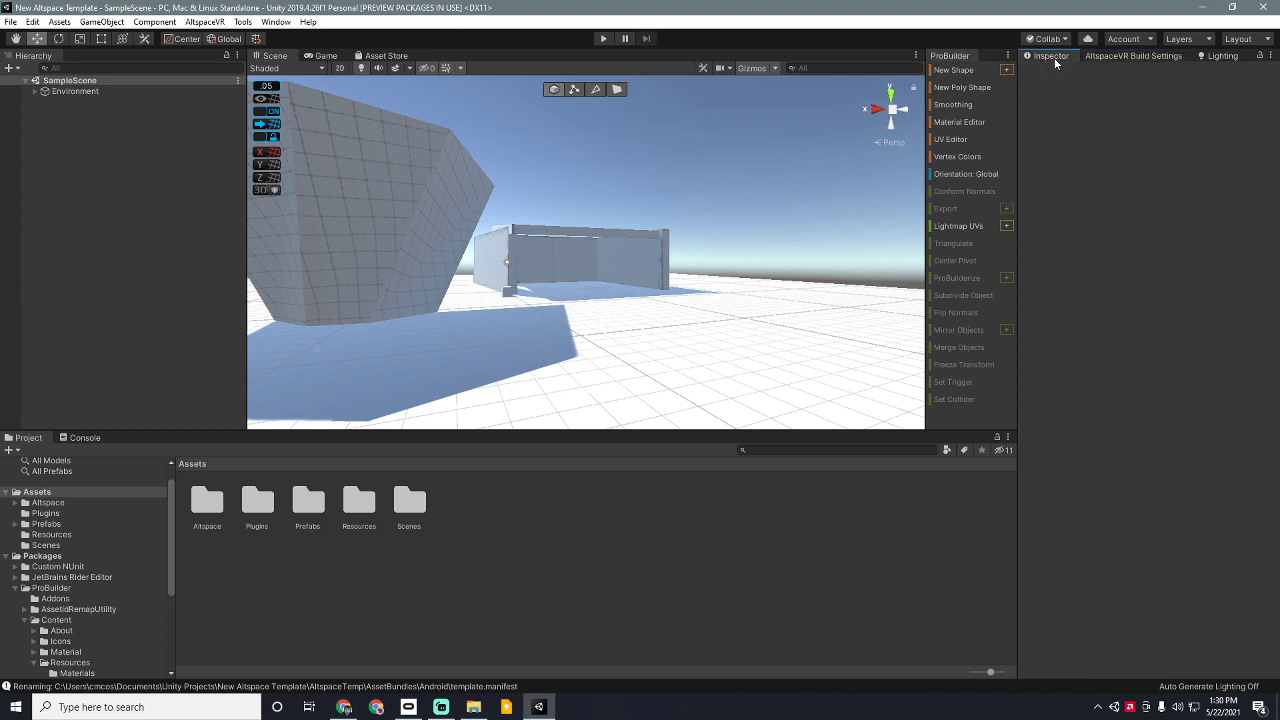
# Step: Select the floor Plane and check its Layer list shows 14: Nav Mesh
pyautogui.click(743, 357)
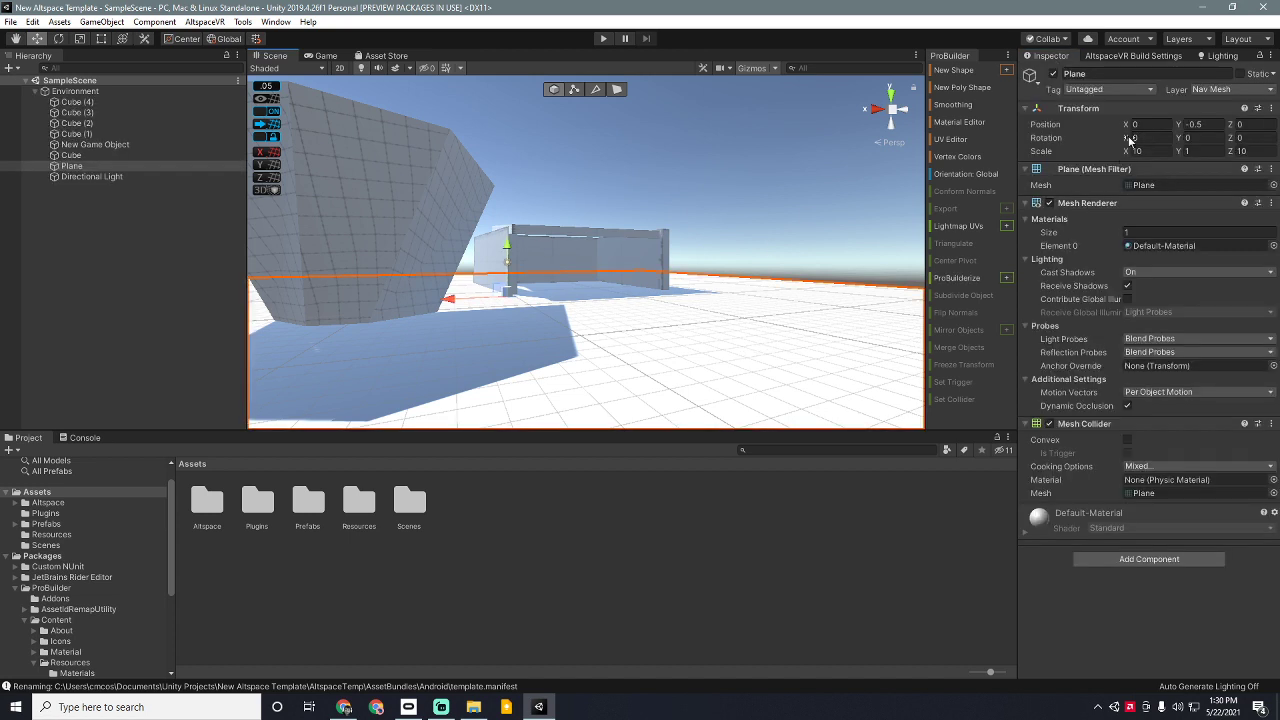
pyautogui.click(1220, 91)
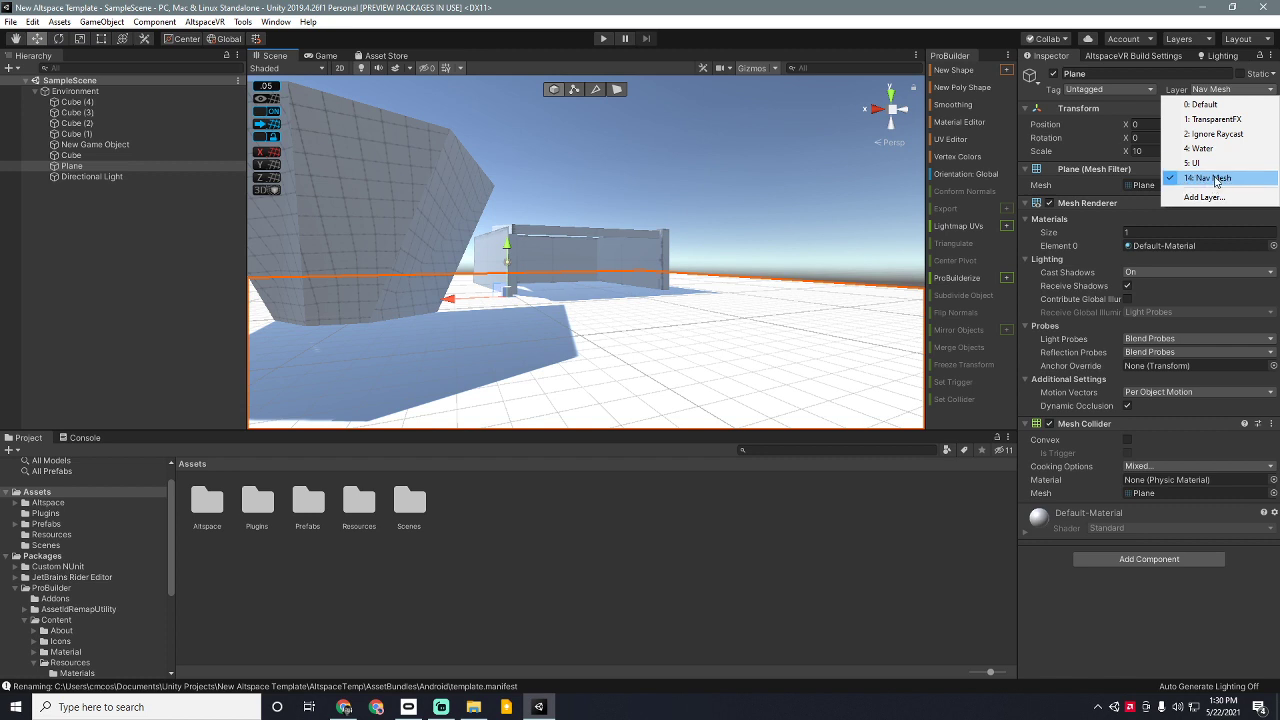
pyautogui.click(563, 263)
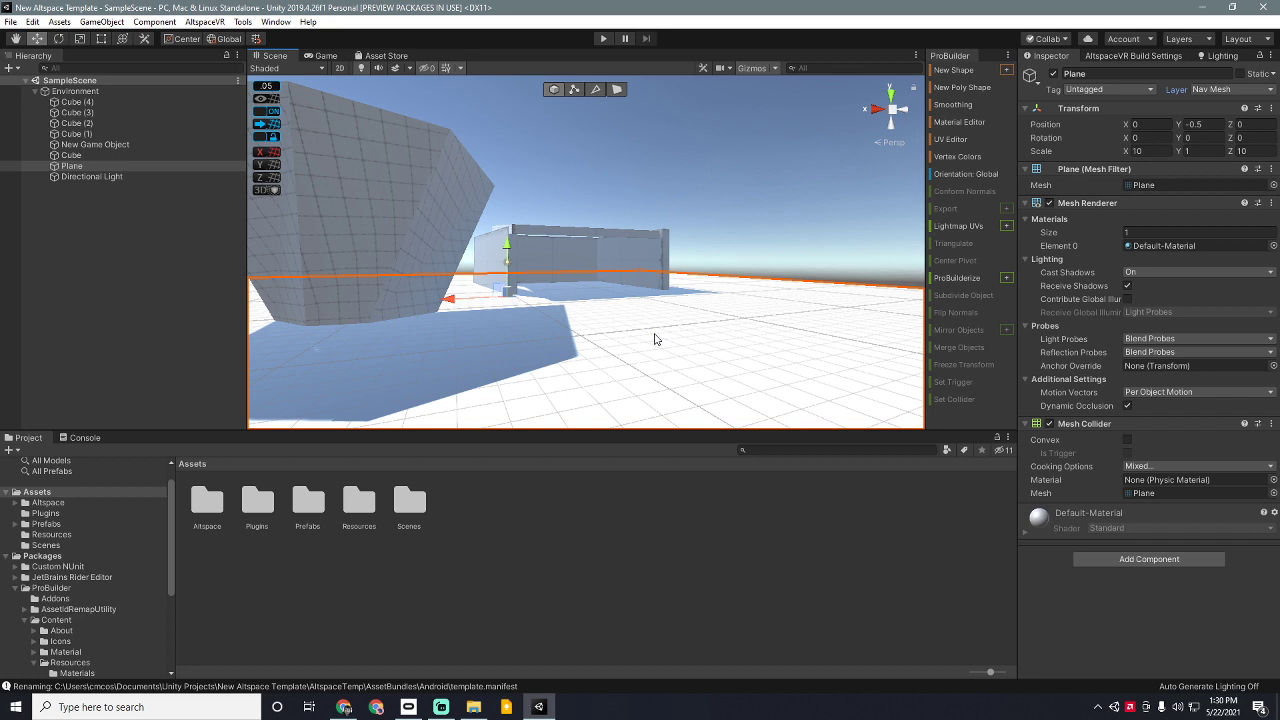
pyautogui.click(1218, 91)
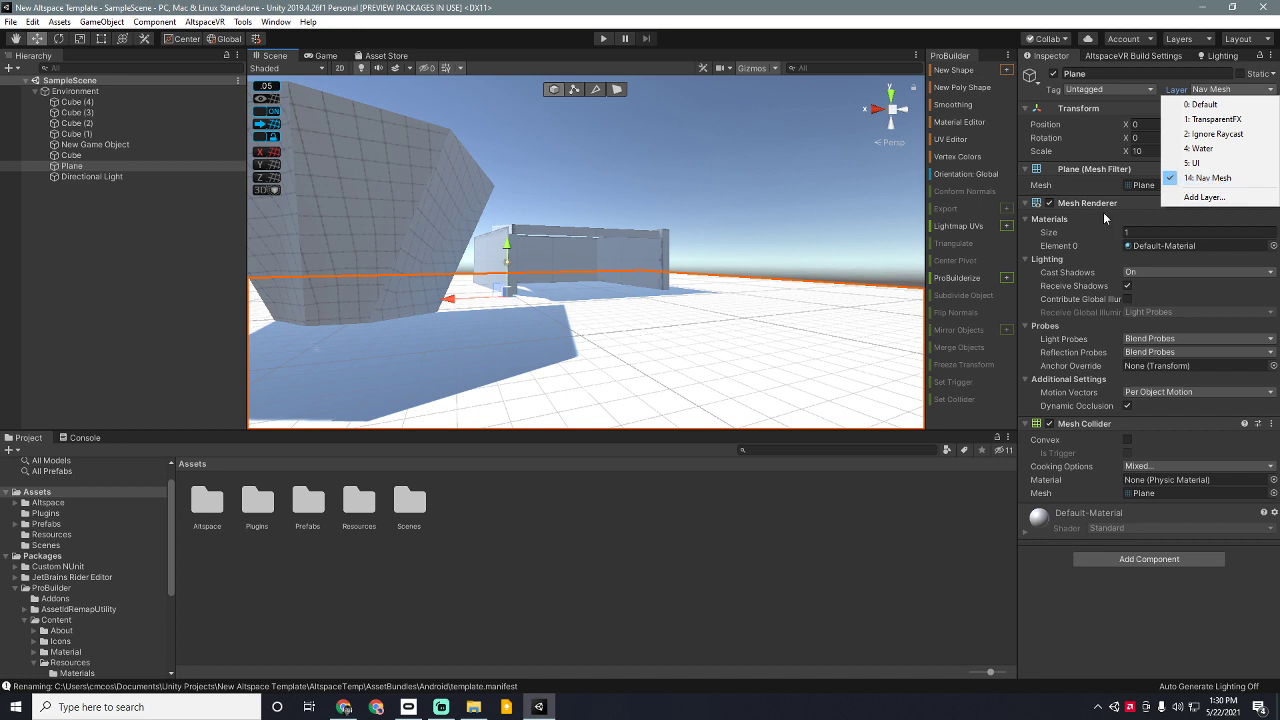
pyautogui.click(603, 258)
# Step: Check Cube (4), Cube (3), Cube (1) and the poly shape are on Nav Mesh
pyautogui.click(603, 258)
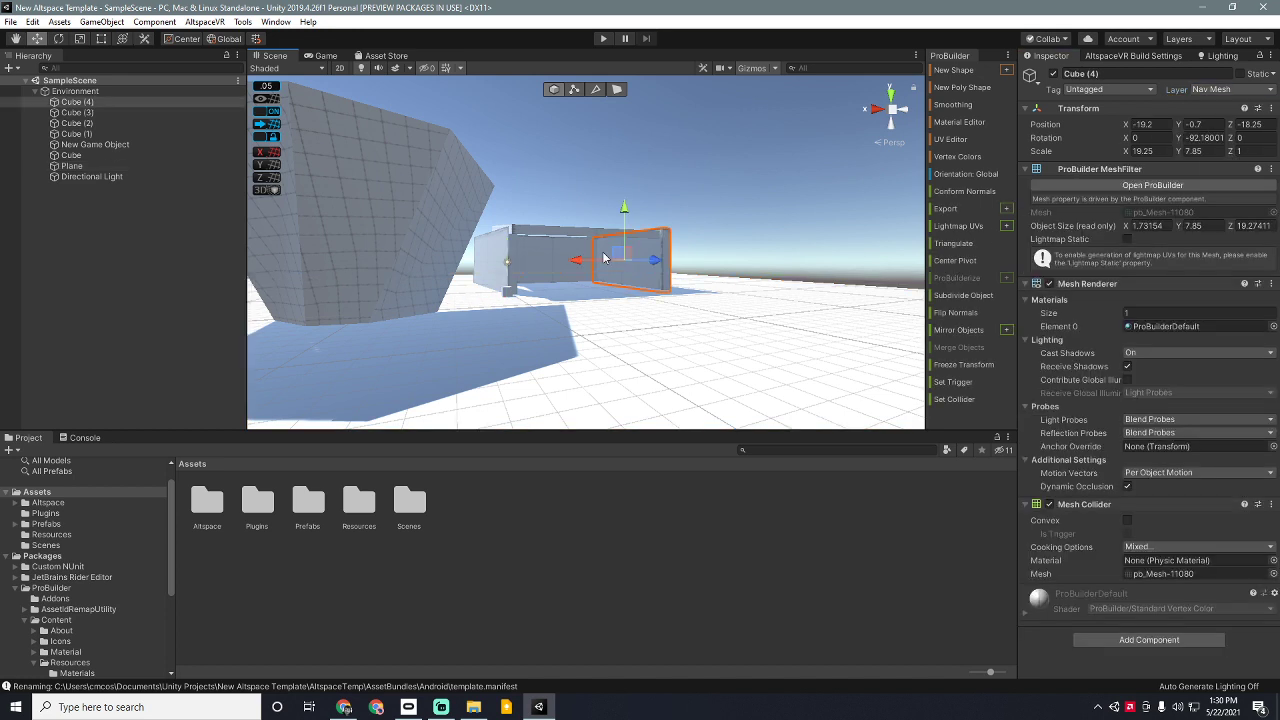
pyautogui.click(578, 236)
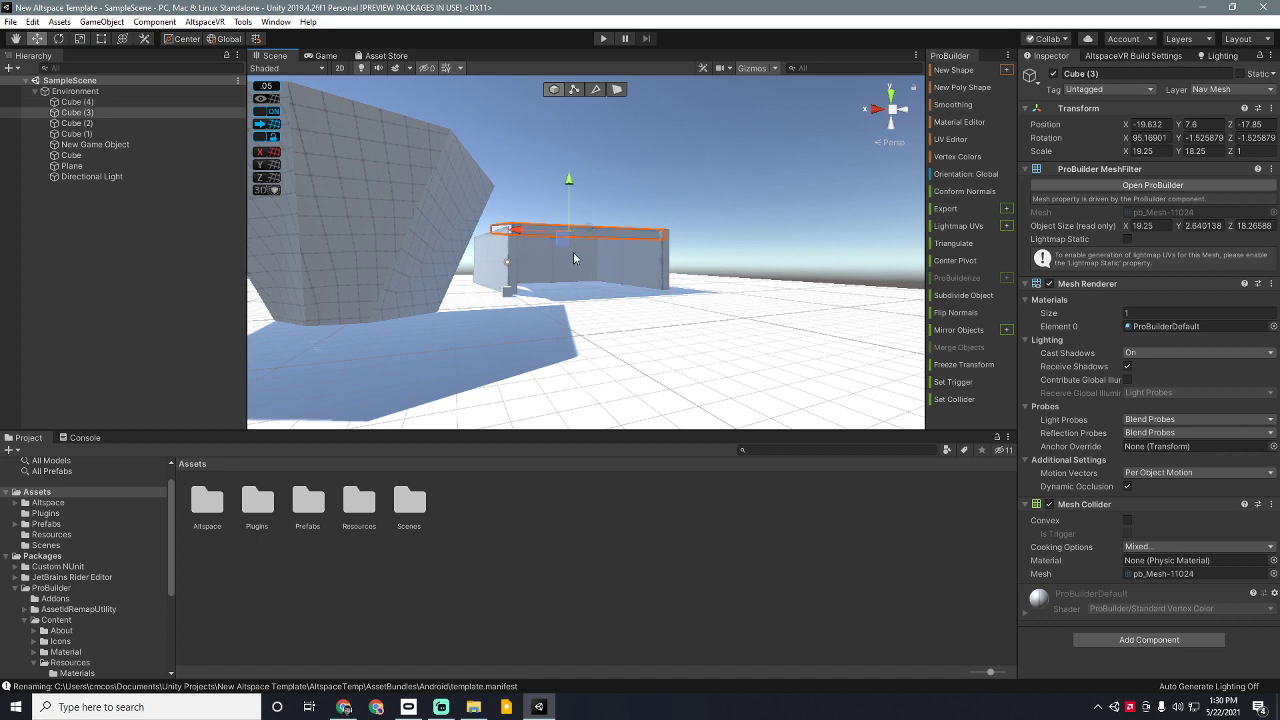
pyautogui.click(573, 262)
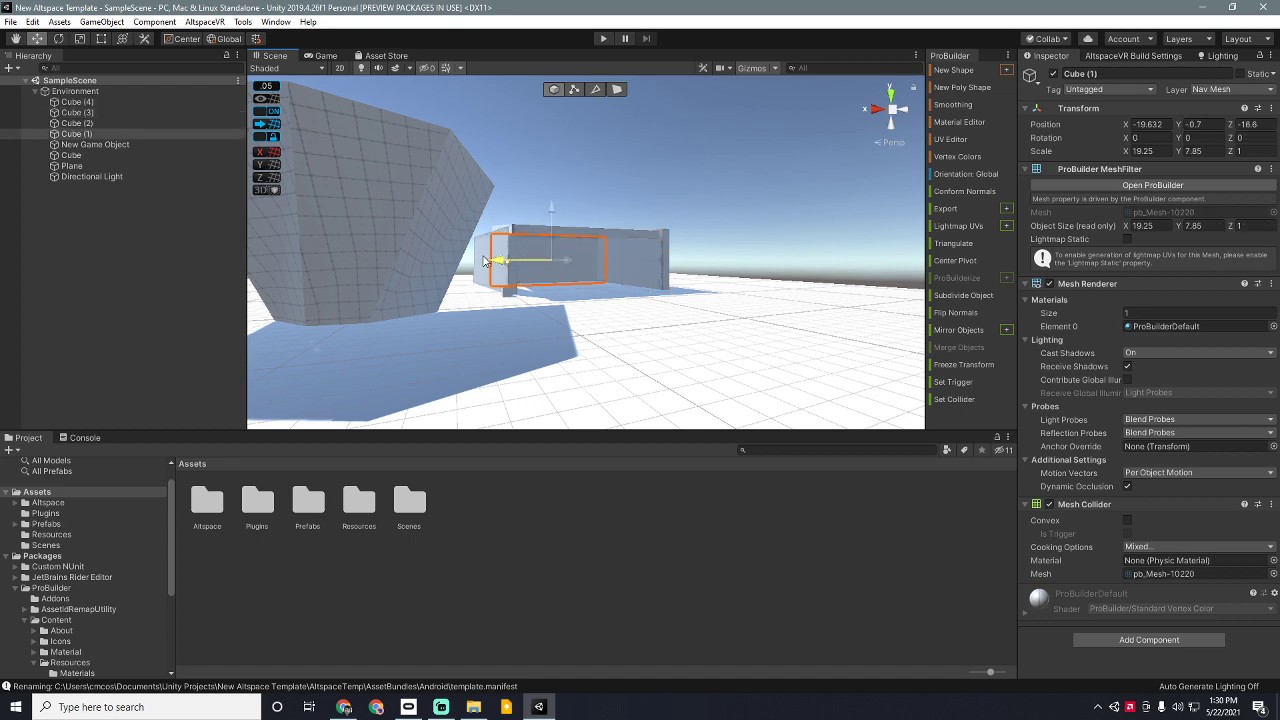
pyautogui.click(447, 246)
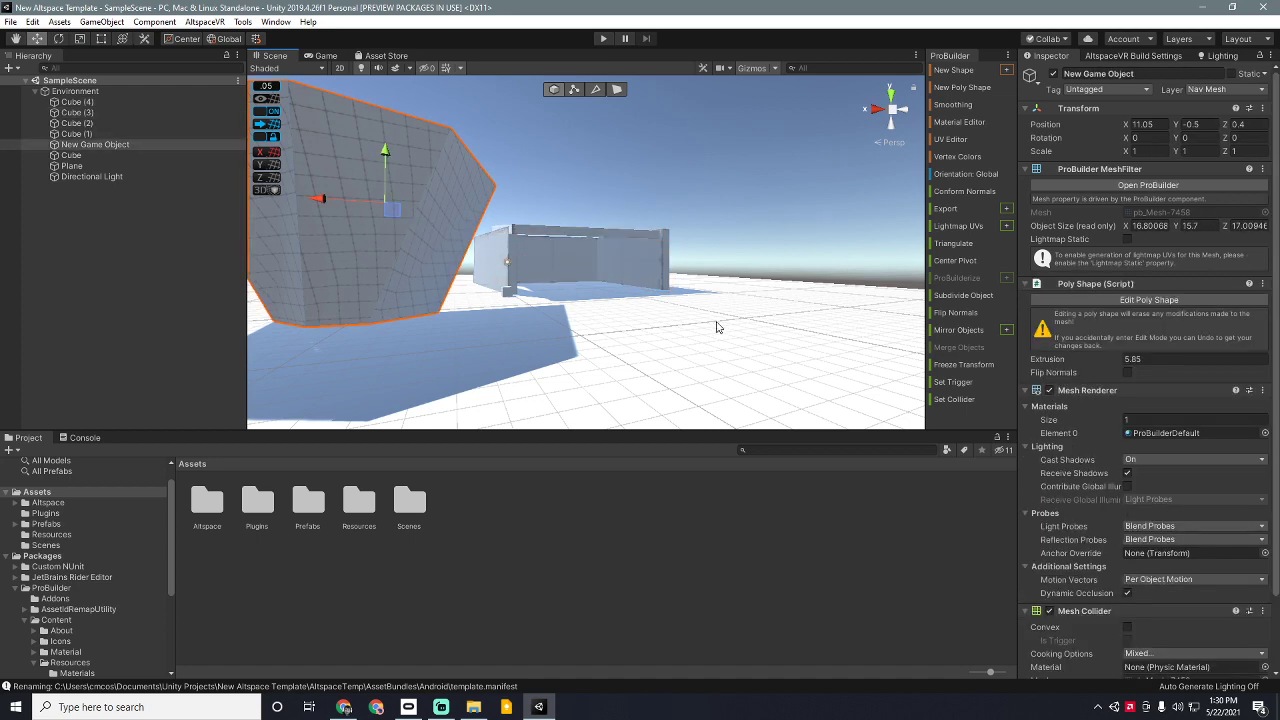
# Step: Confirm the floor Plane's layer is Nav Mesh, then select the poly shape
pyautogui.click(716, 327)
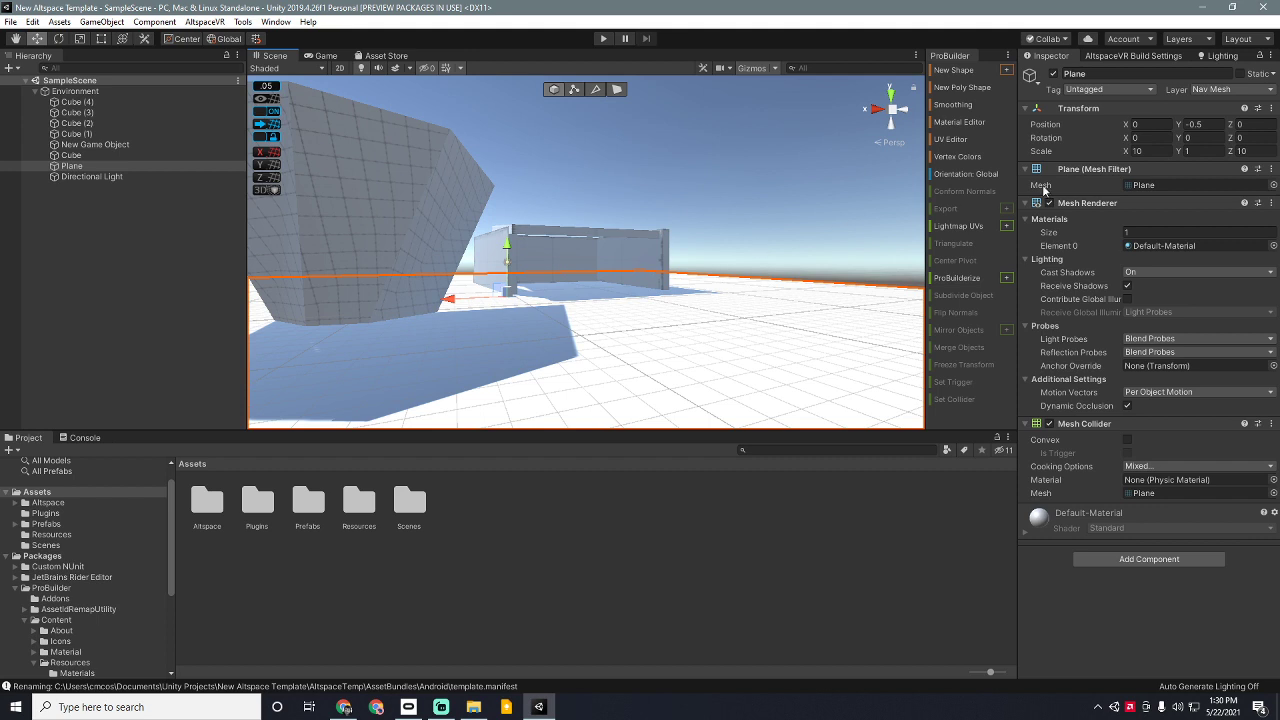
pyautogui.click(1213, 89)
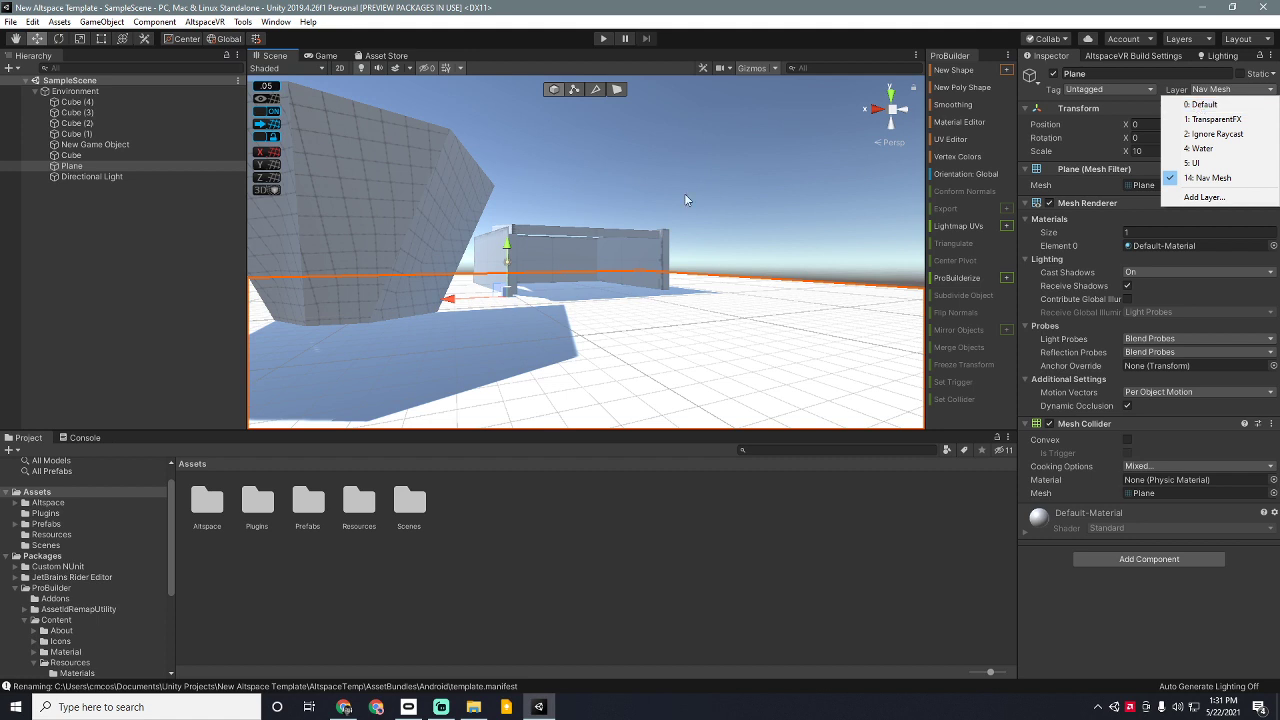
pyautogui.click(510, 293)
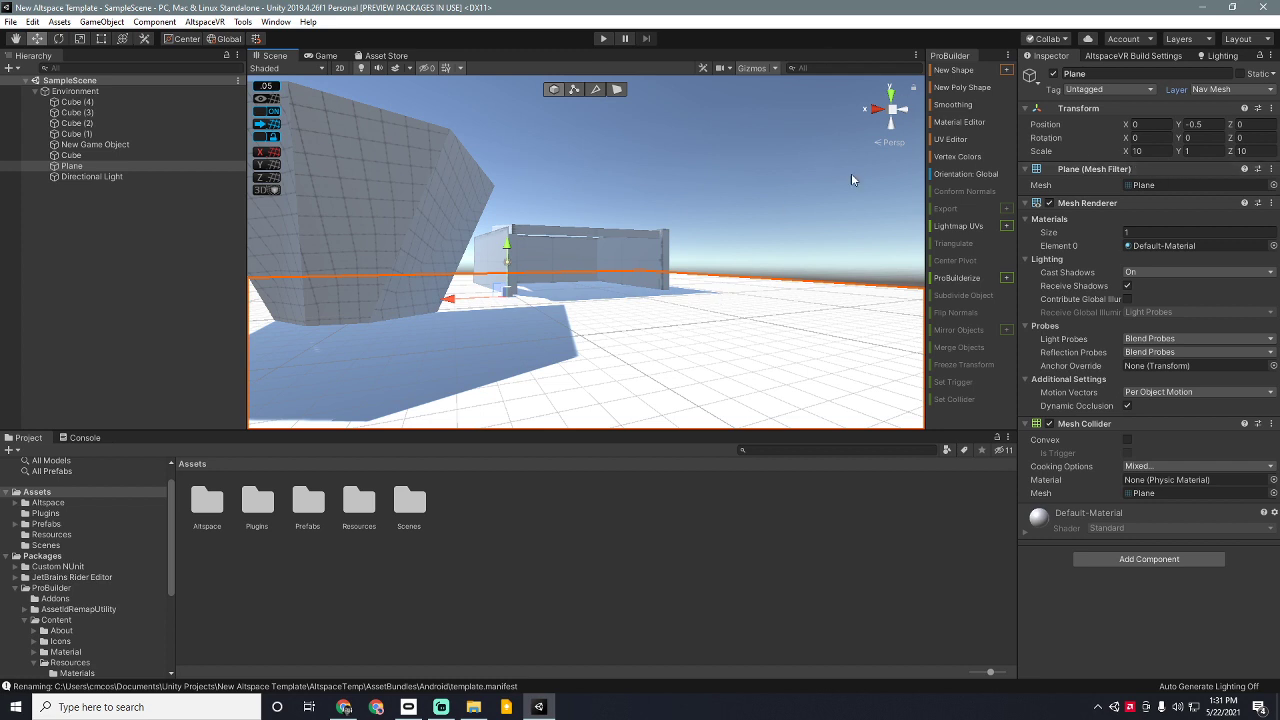
pyautogui.click(440, 232)
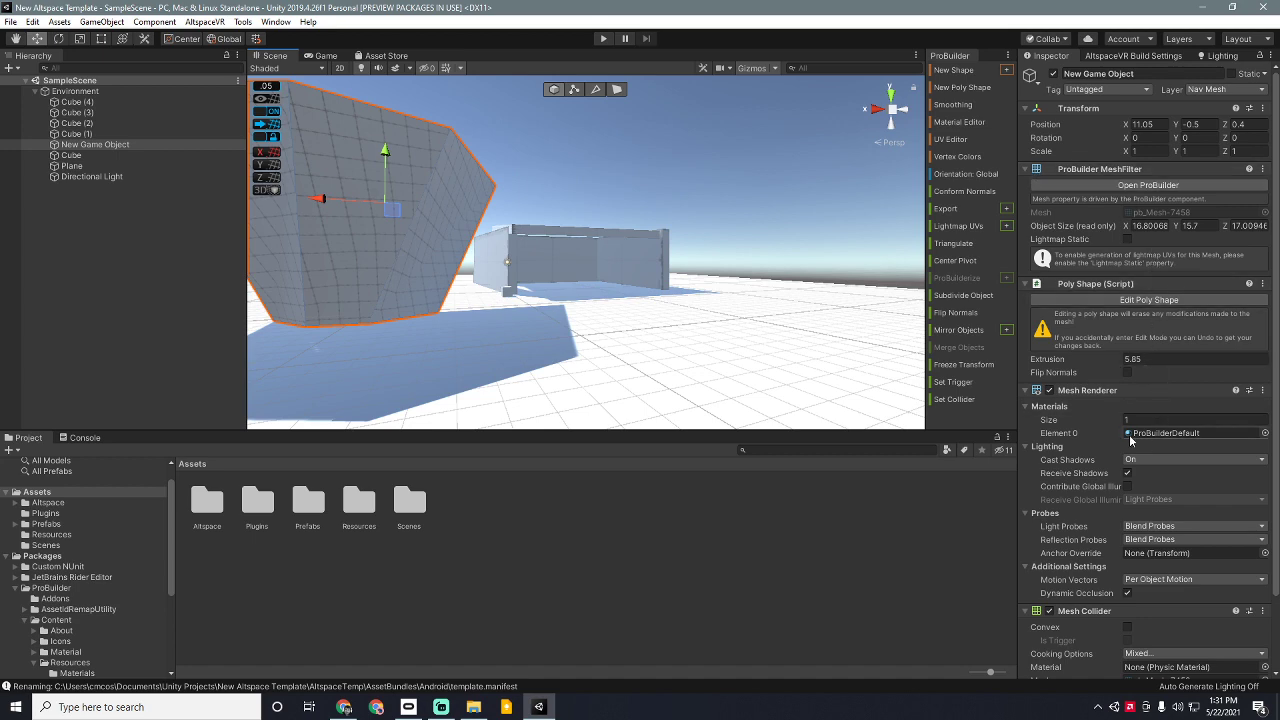
# Step: Browse the poly shape's material picker, then dismiss it without choosing
pyautogui.click(1265, 433)
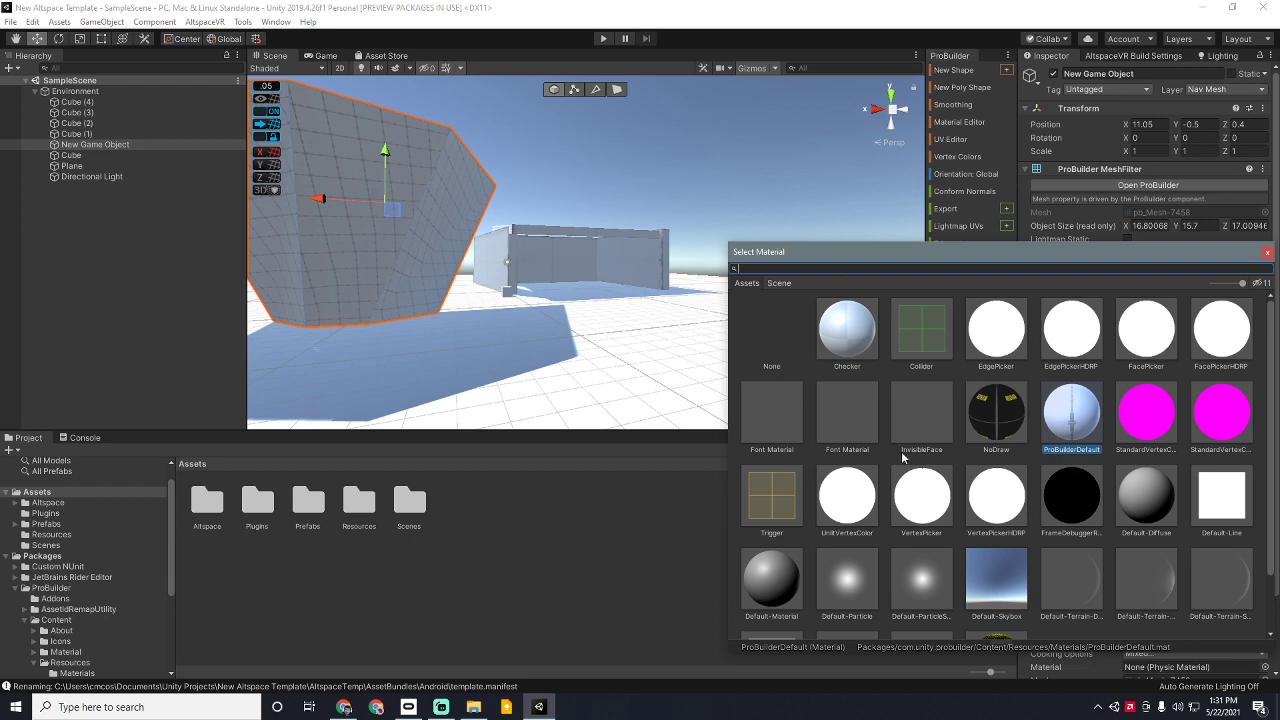
pyautogui.scroll(-2, 773, 580)
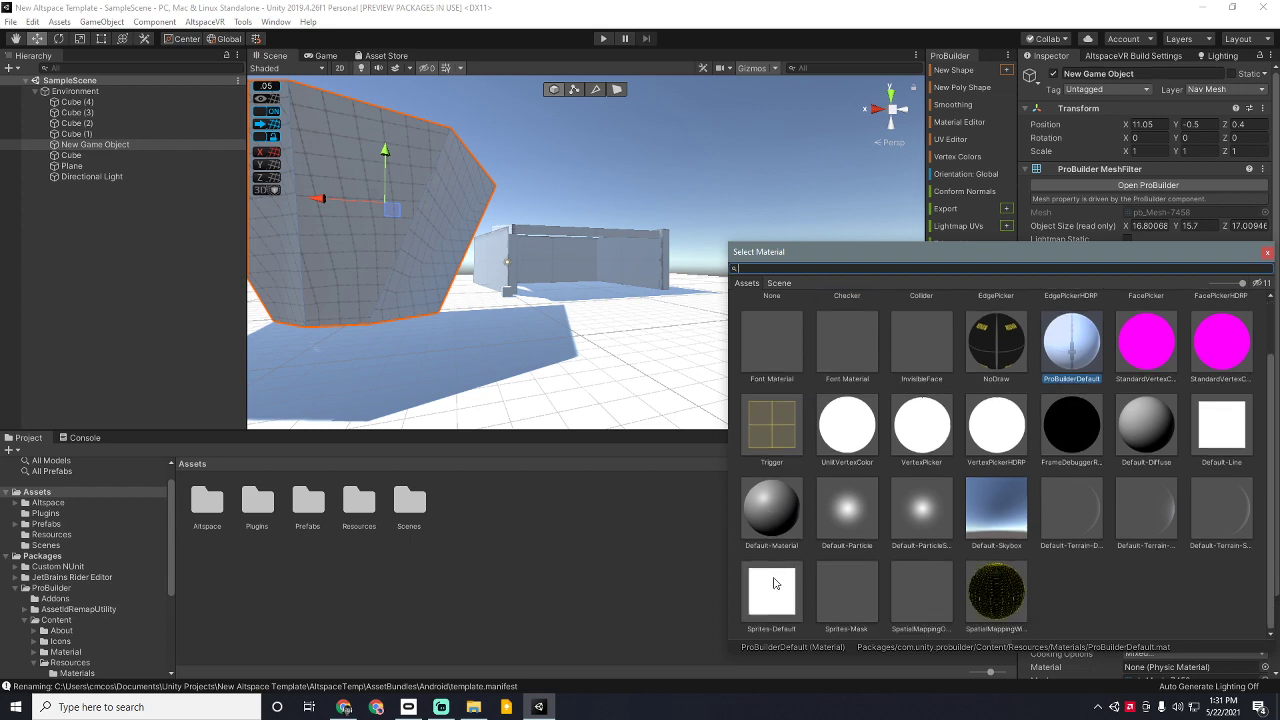
pyautogui.click(528, 552)
# Step: Create a new material in Assets named 'Glass Material' and show its settings
pyautogui.rightClick(653, 552)
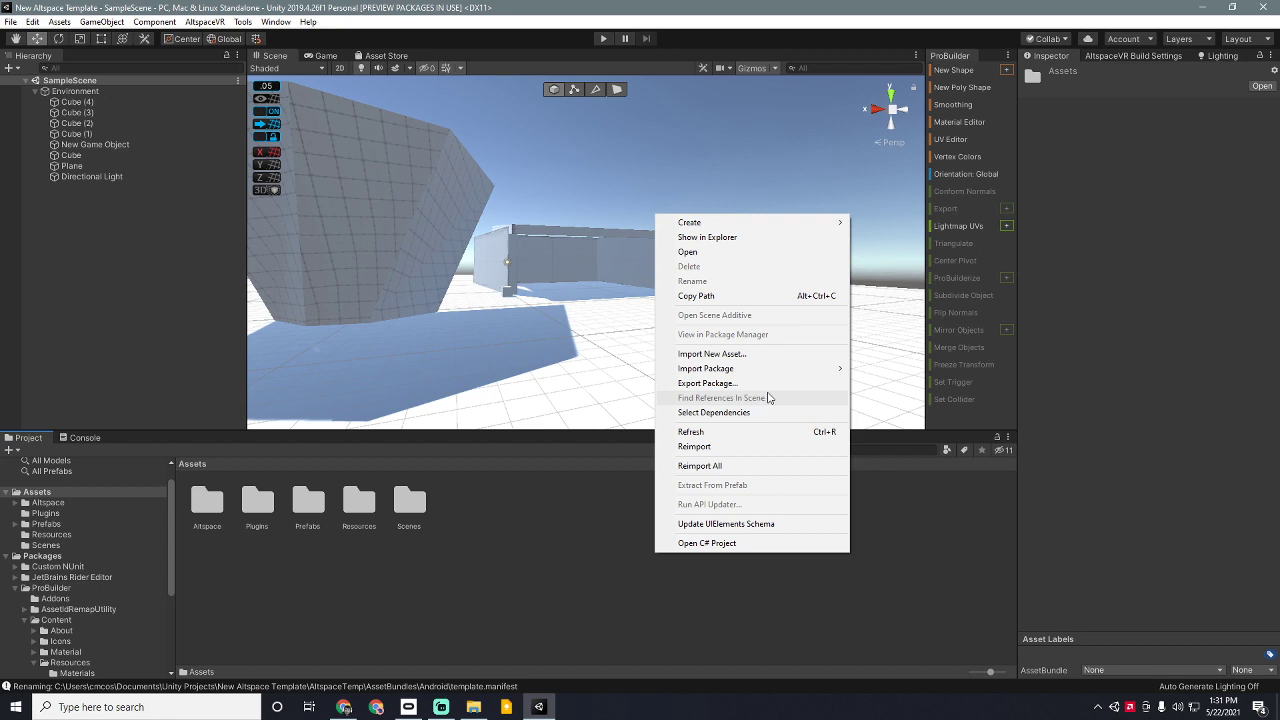
pyautogui.moveTo(770, 229)
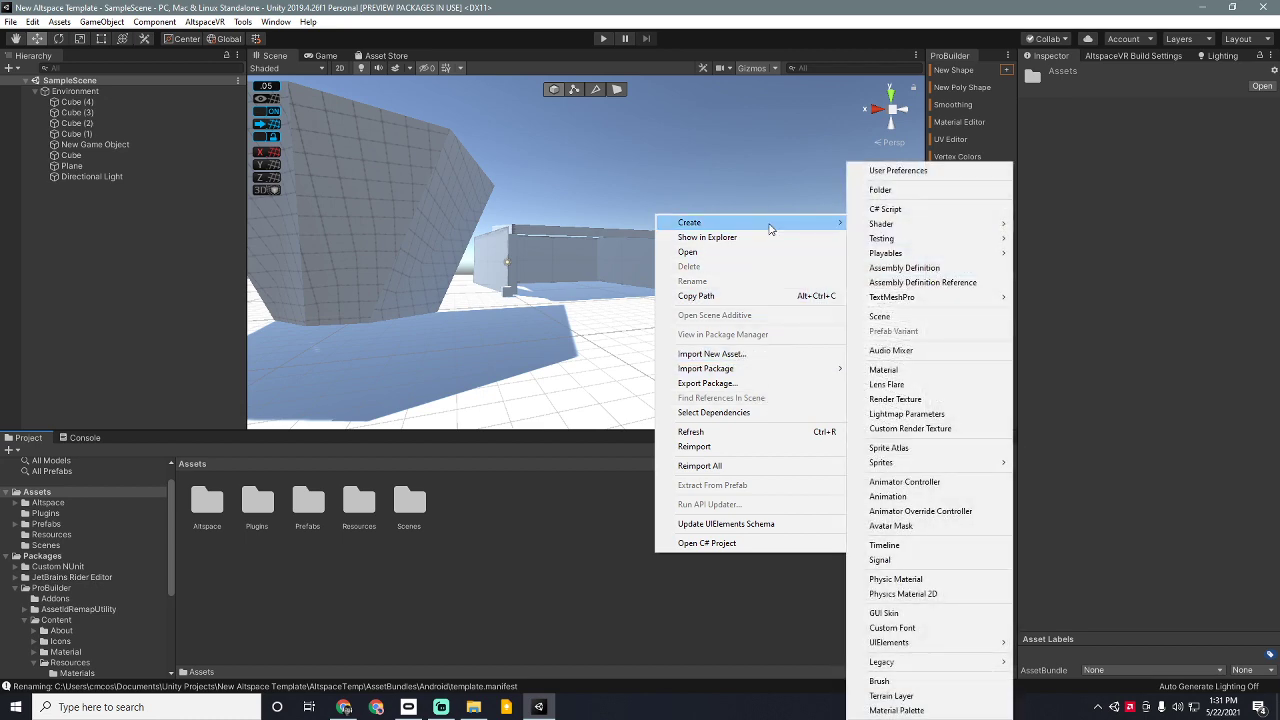
pyautogui.click(921, 372)
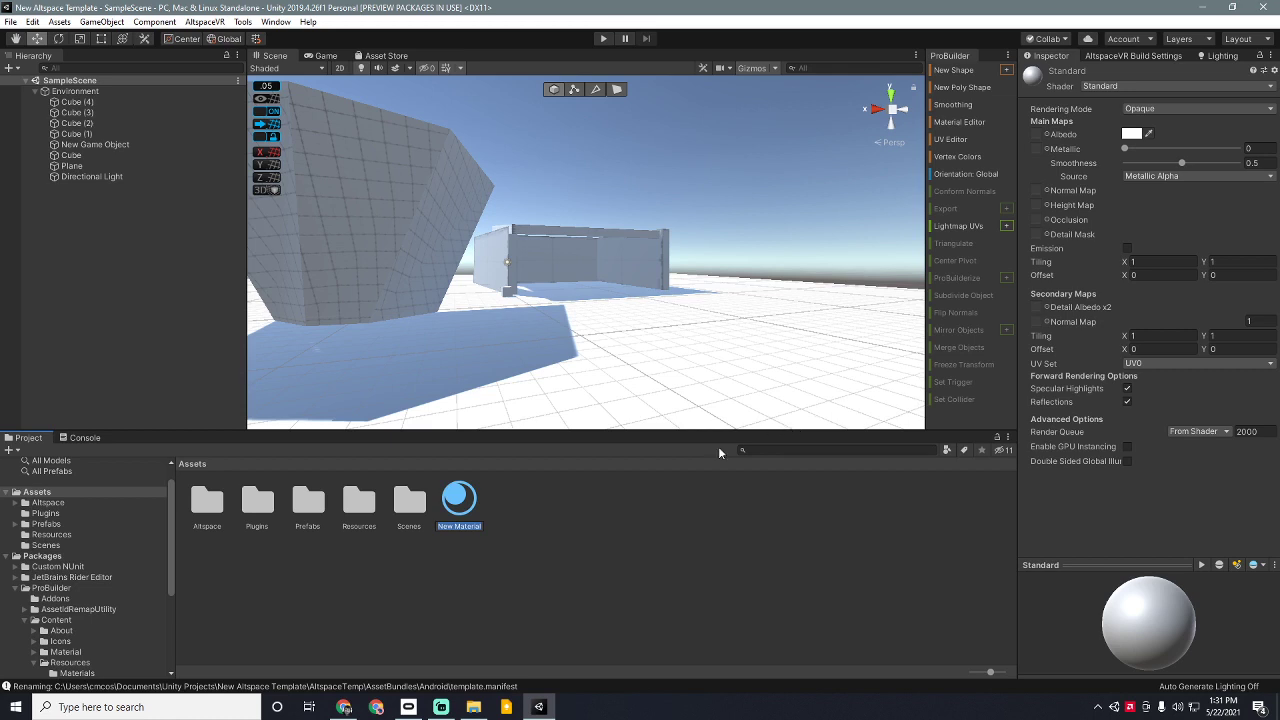
pyautogui.write('Glass Material')
pyautogui.press('Return')
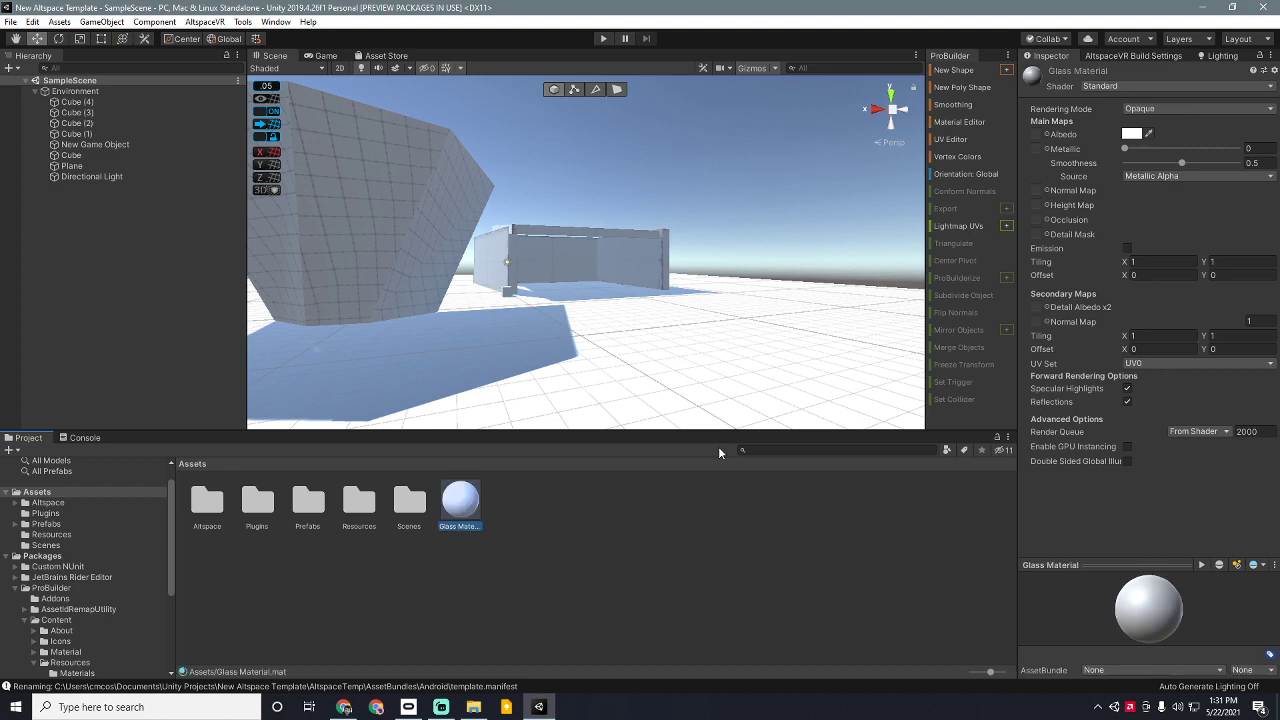
pyautogui.click(364, 250)
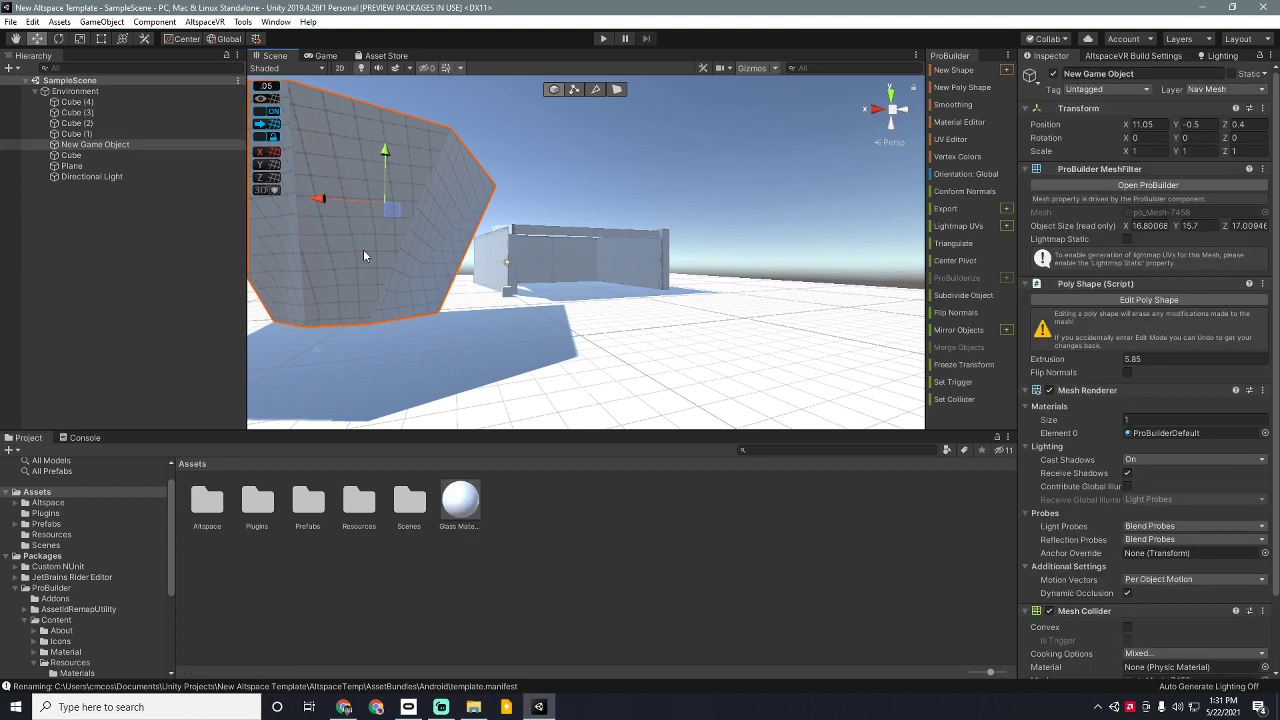
pyautogui.click(459, 498)
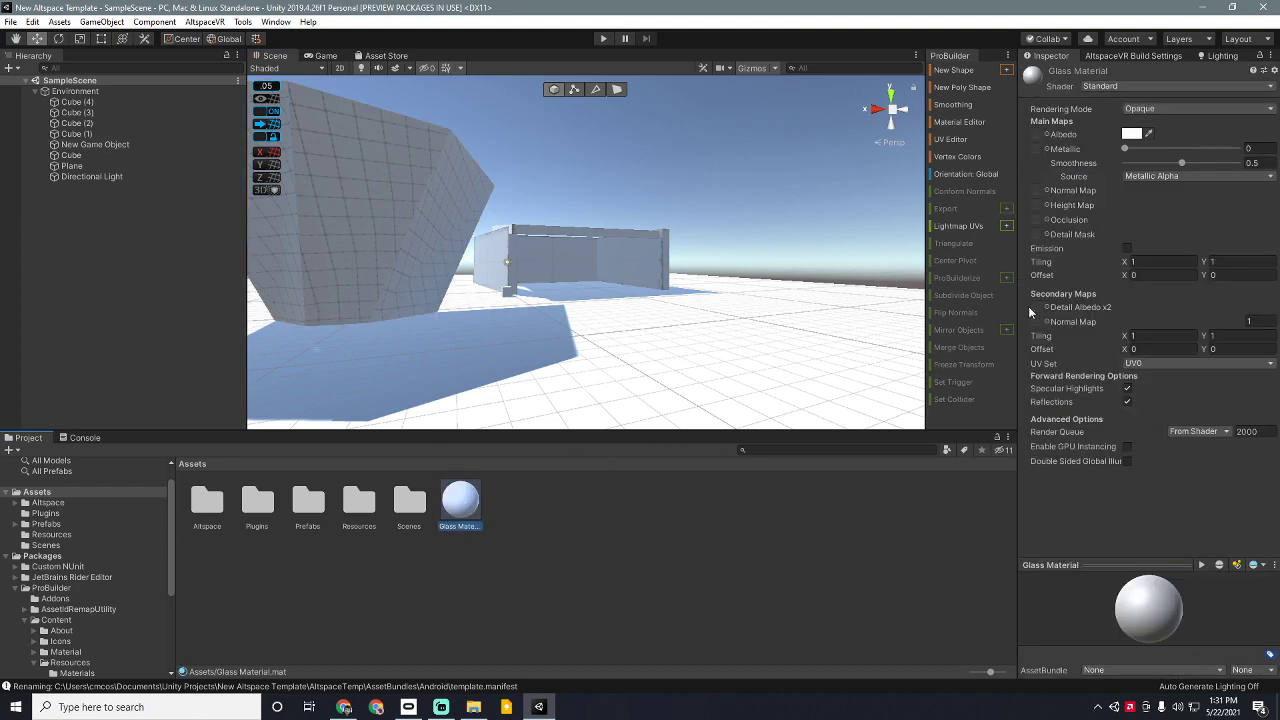
# Step: Set Glass Material to Transparent with cyan albedo 25DECE and lowered alpha
pyautogui.click(1170, 110)
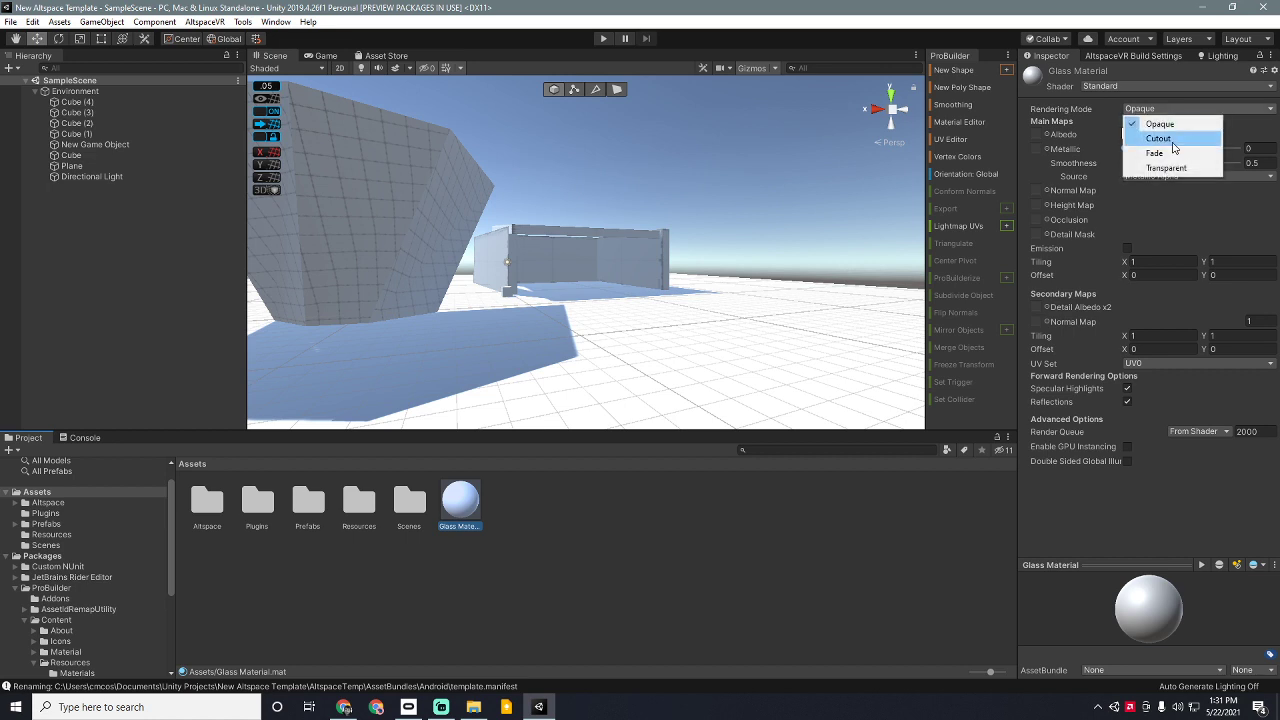
pyautogui.click(1165, 167)
pyautogui.click(1131, 133)
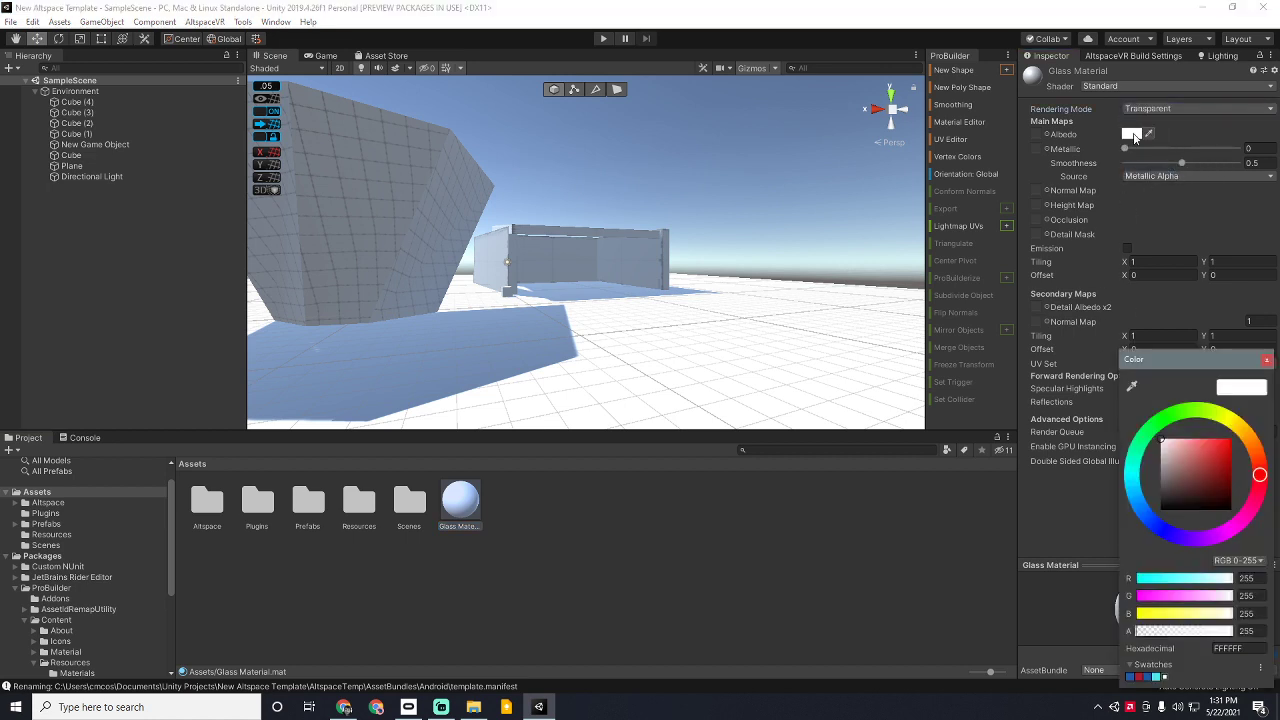
pyautogui.click(1210, 457)
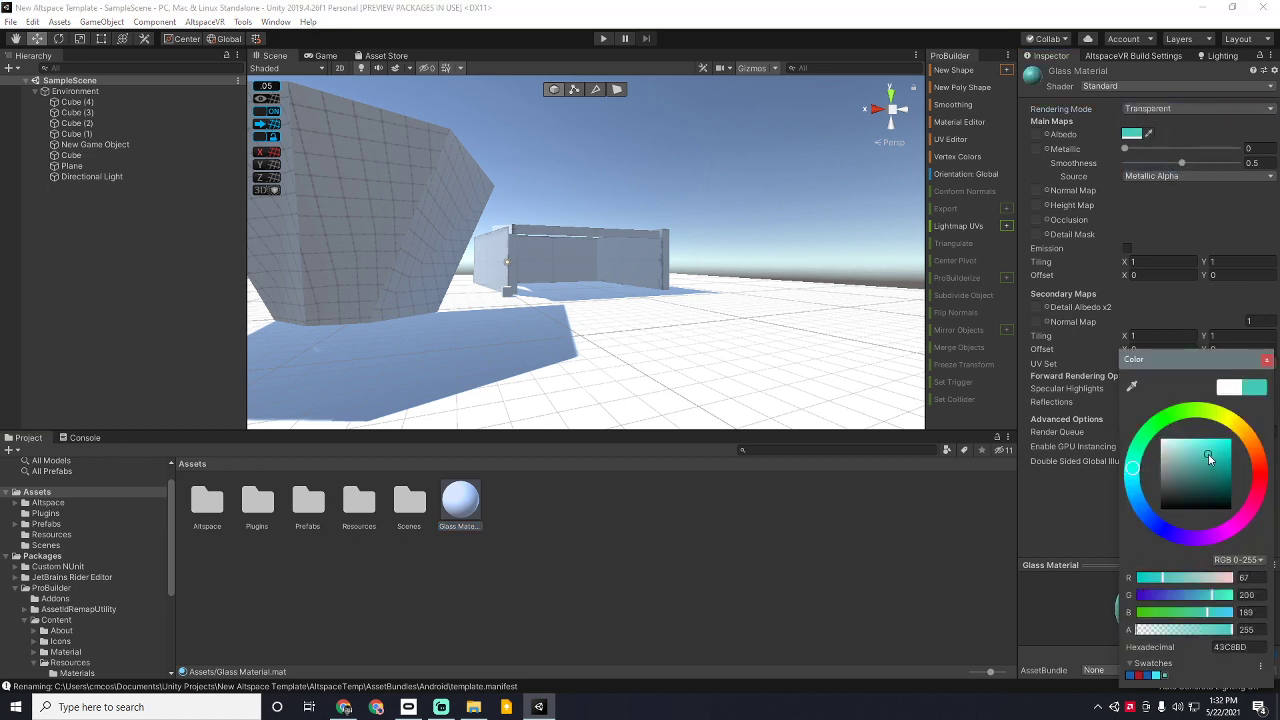
pyautogui.click(1220, 449)
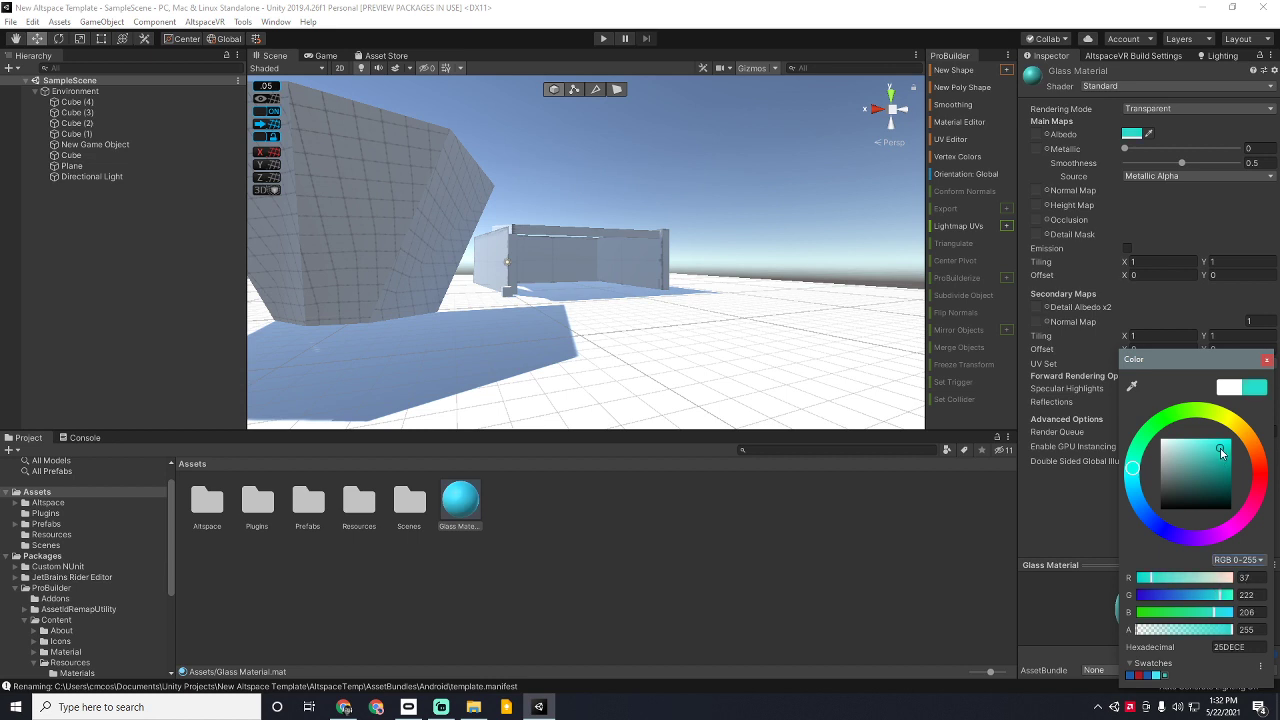
pyautogui.moveTo(1232, 630); pyautogui.dragTo(1175, 633)
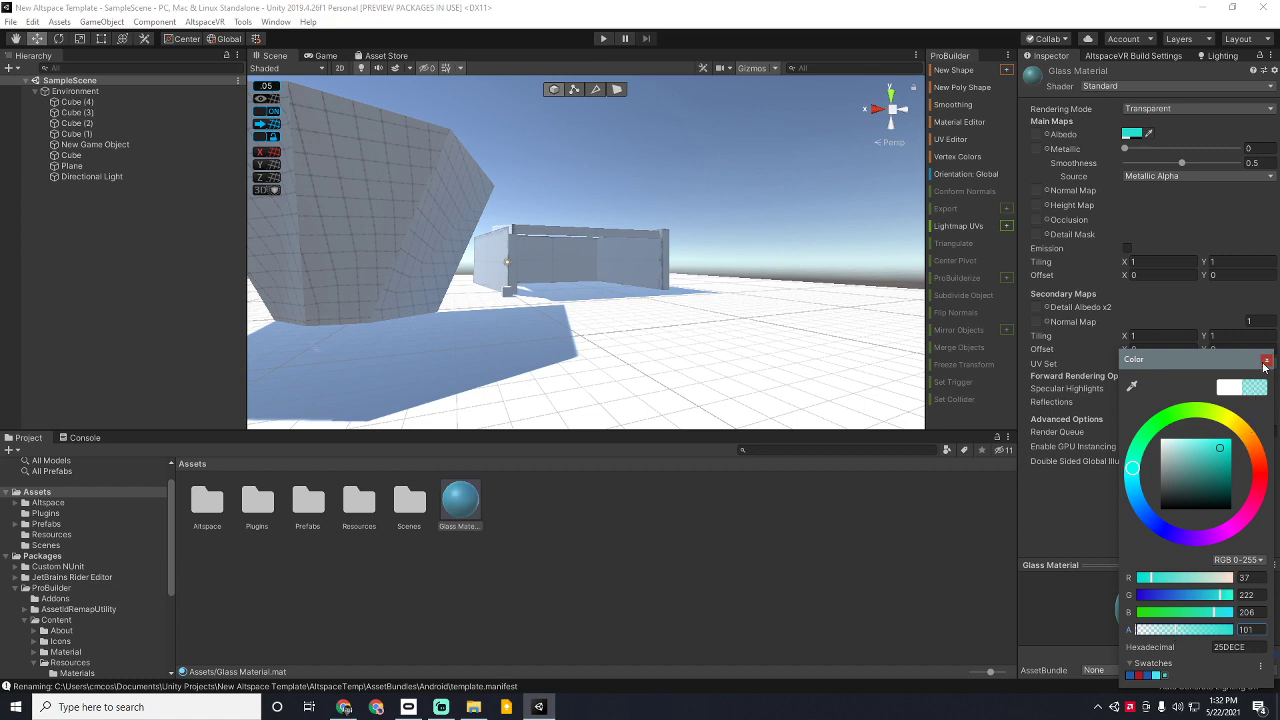
pyautogui.click(1266, 360)
# Step: Apply Glass Material to the poly shape and inspect the see-through result
pyautogui.moveTo(463, 497); pyautogui.dragTo(312, 245)
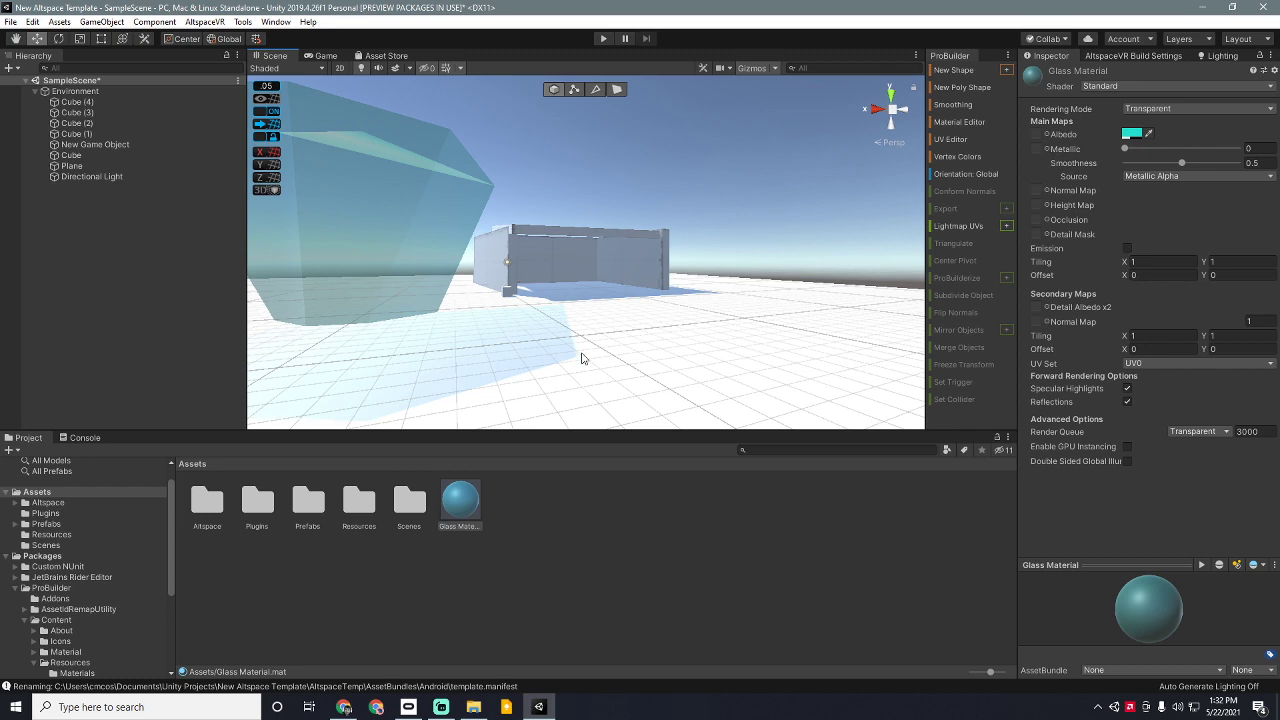
pyautogui.moveTo(646, 322); pyautogui.dragTo(516, 312, button='right')
pyautogui.click(565, 252)
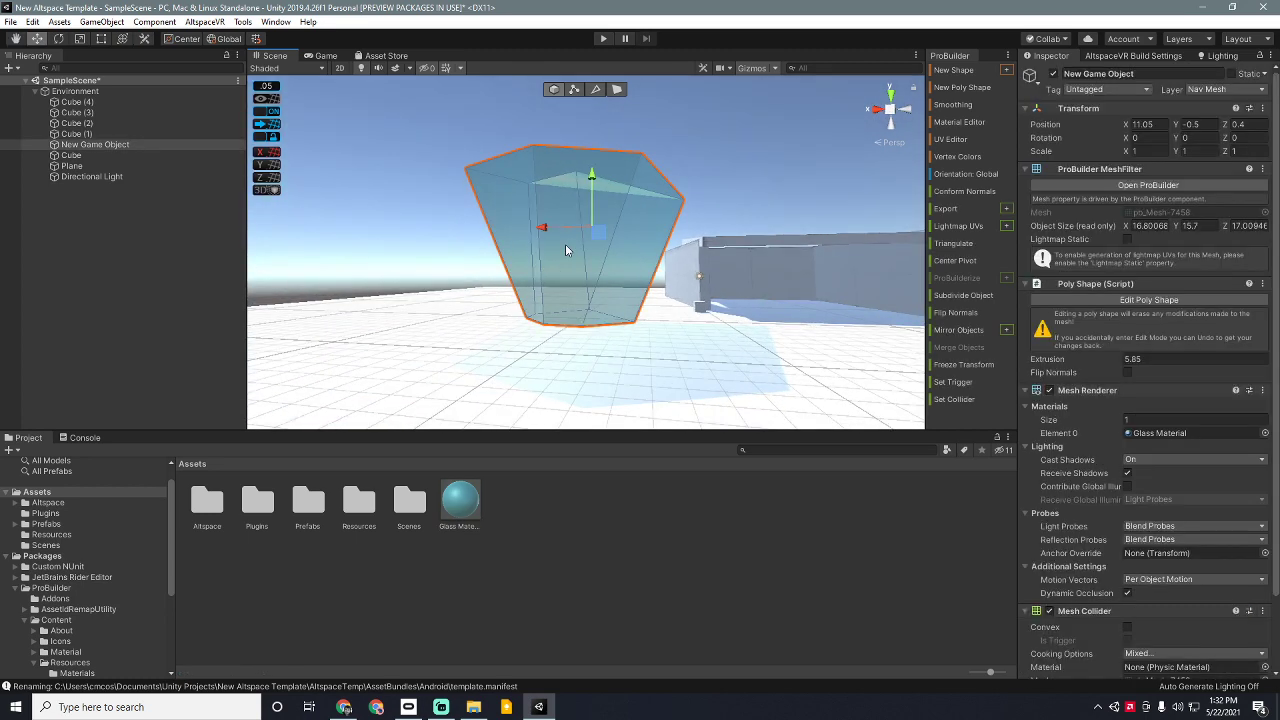
pyautogui.click(685, 361)
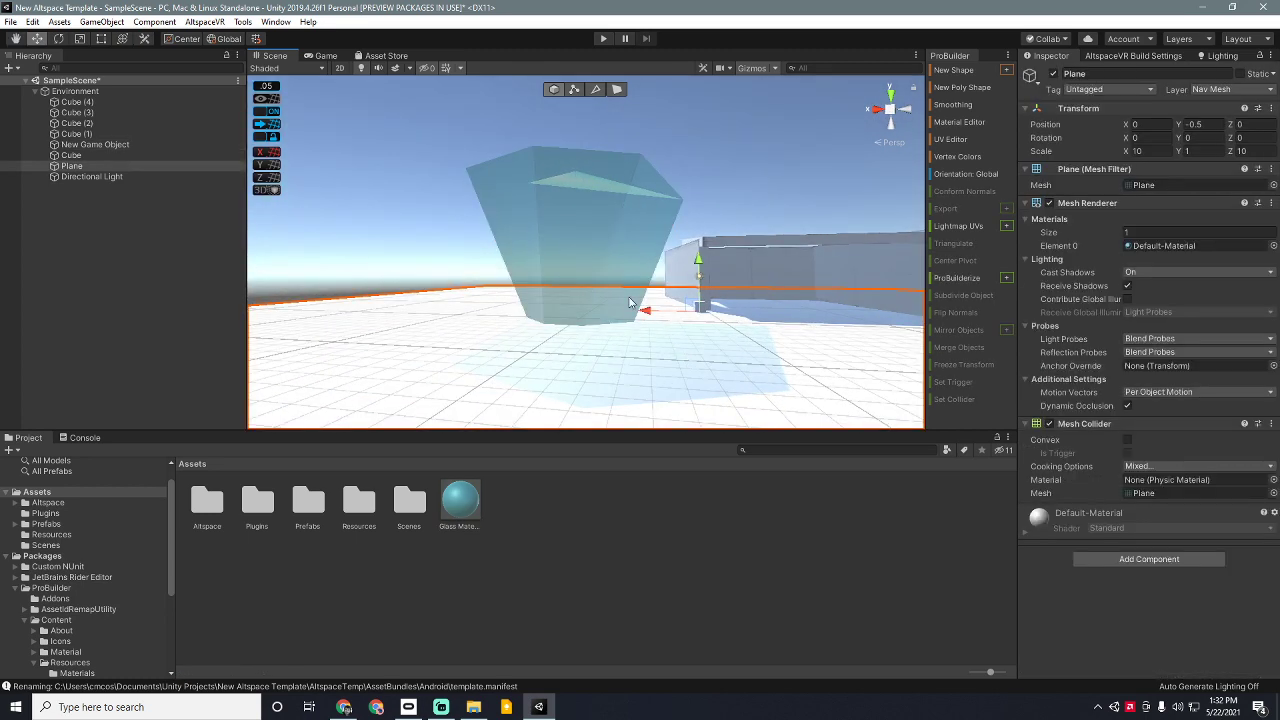
# Step: Build and upload the scene to New Demo Template from AltspaceVR's Template tab
pyautogui.click(1122, 56)
pyautogui.click(1083, 125)
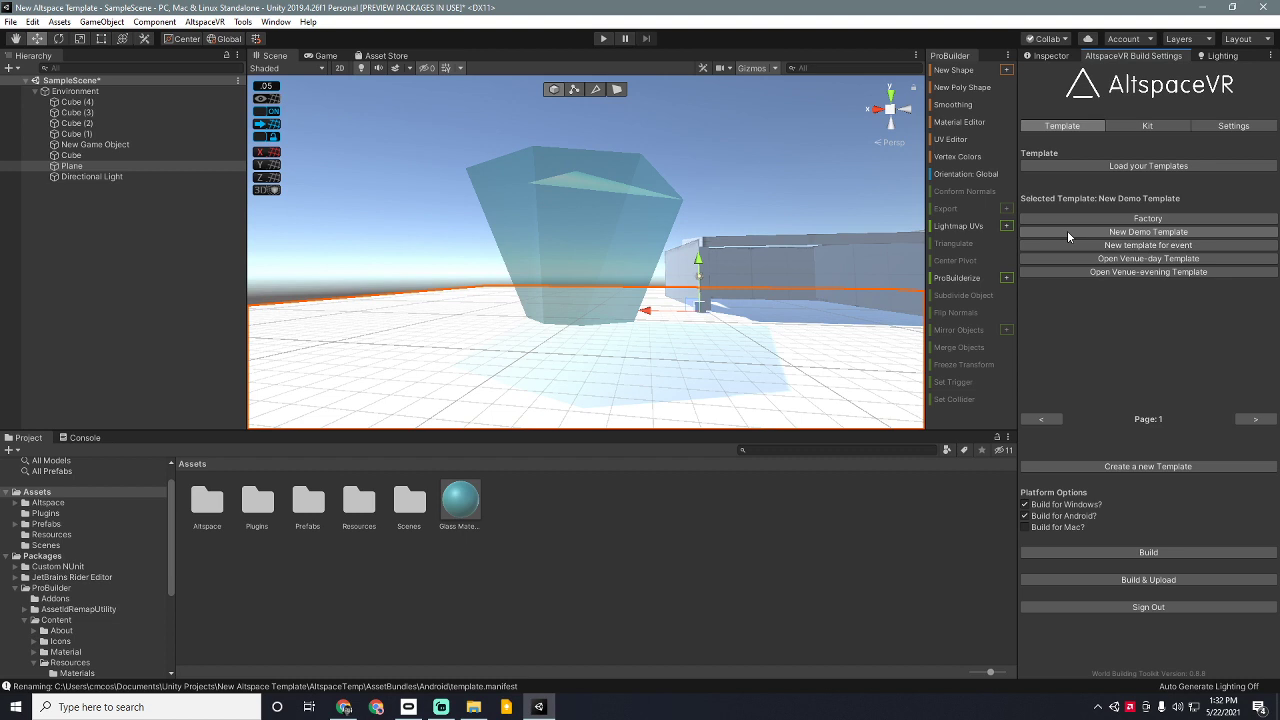
pyautogui.click(1151, 580)
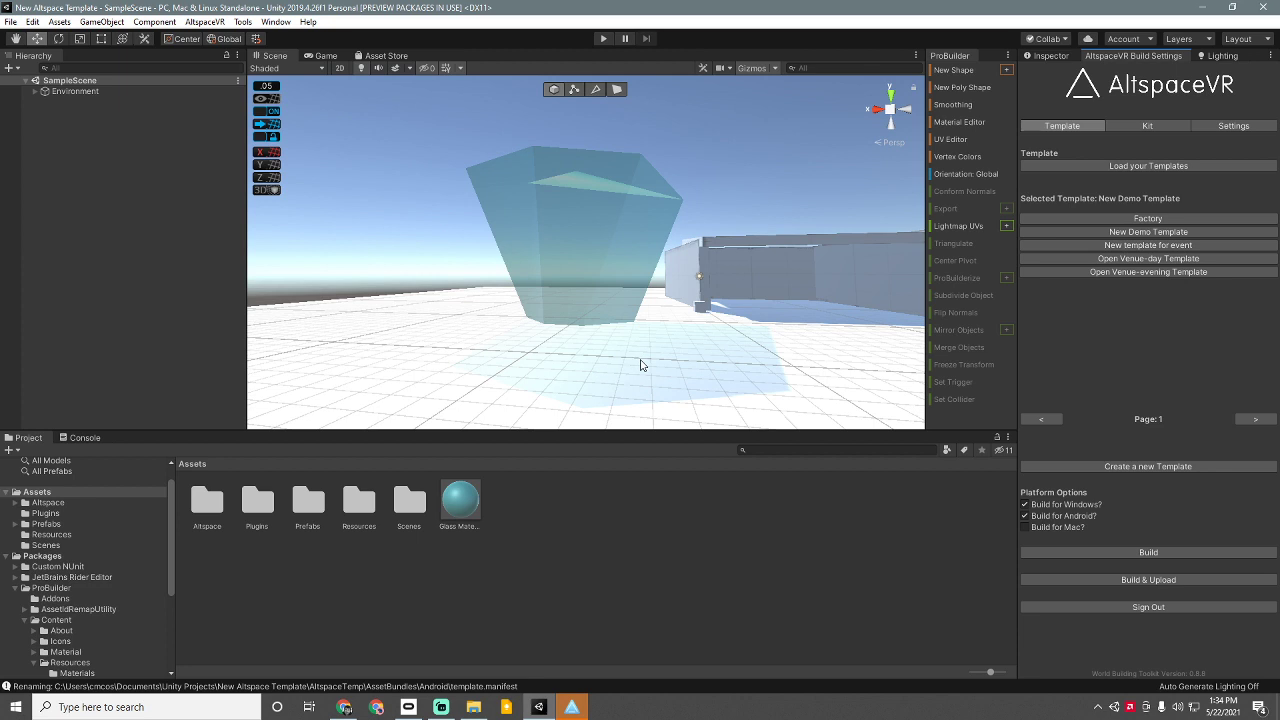
# Step: Select the floor Plane in the Scene view
pyautogui.click(641, 365)
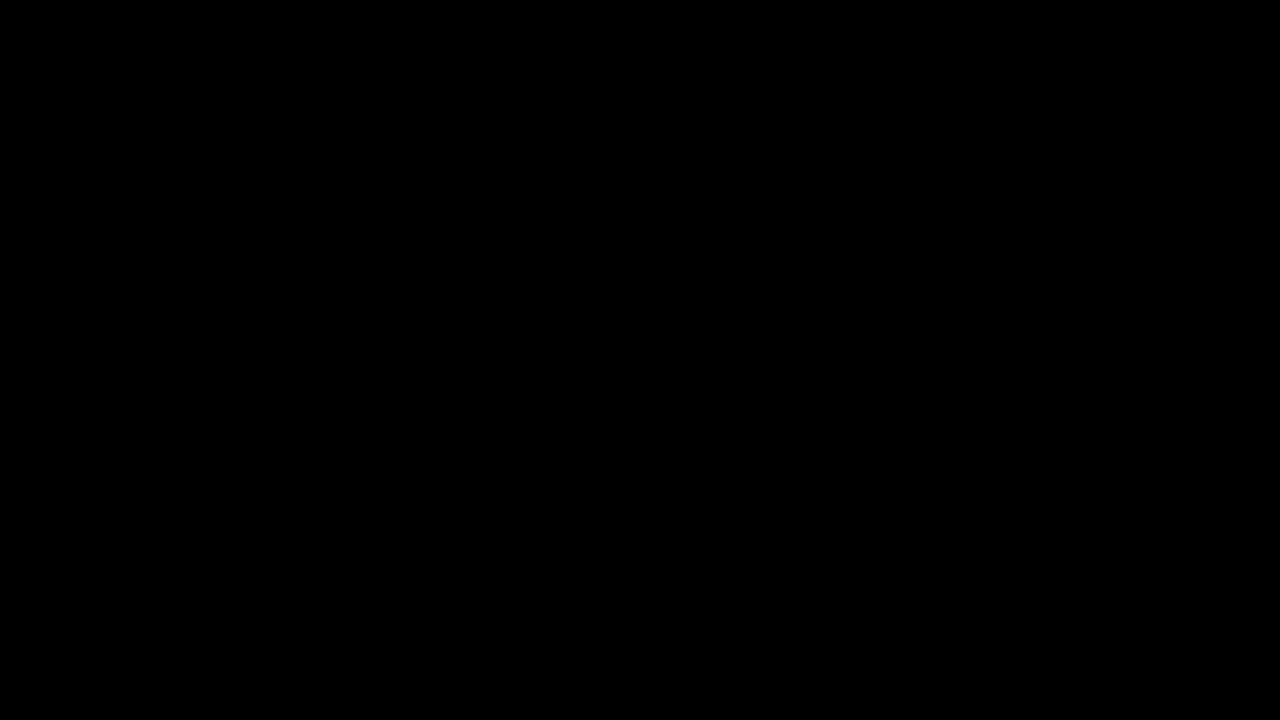
# Step: Switch back to the Unity Editor with Alt+Tab
pyautogui.hotkey('alt', 'Tab')
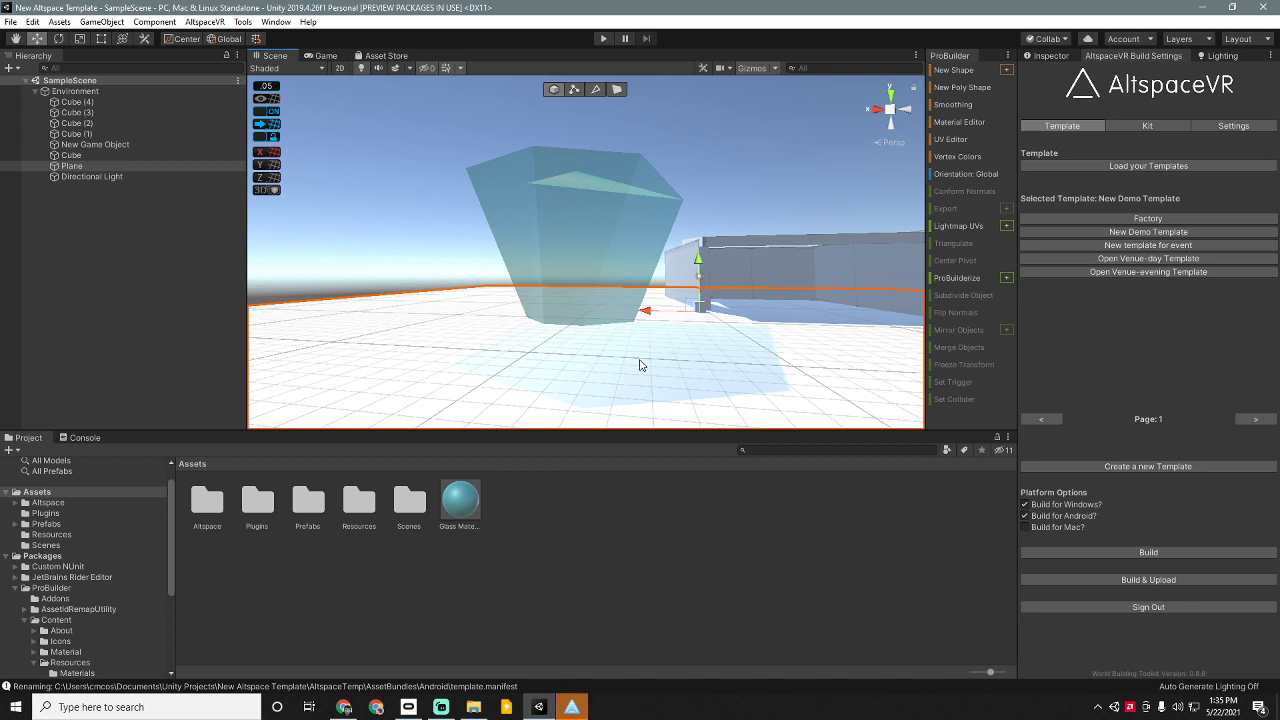
# Step: Cycle windows with Alt+Tab until Streamlabs OBS is in front
pyautogui.hotkey('alt', 'Tab')
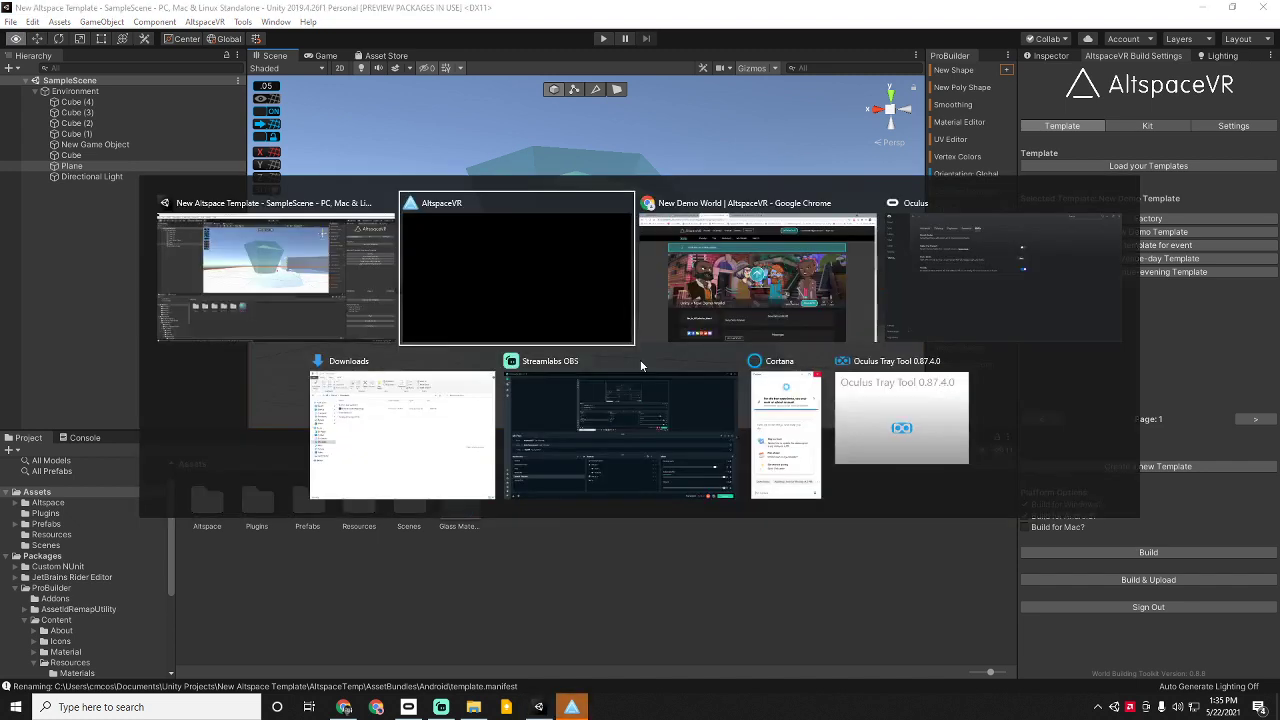
pyautogui.hotkey('alt', 'Tab')
pyautogui.hotkey('alt', 'Tab')
pyautogui.hotkey('alt', 'Tab')
pyautogui.hotkey('alt', 'Tab')
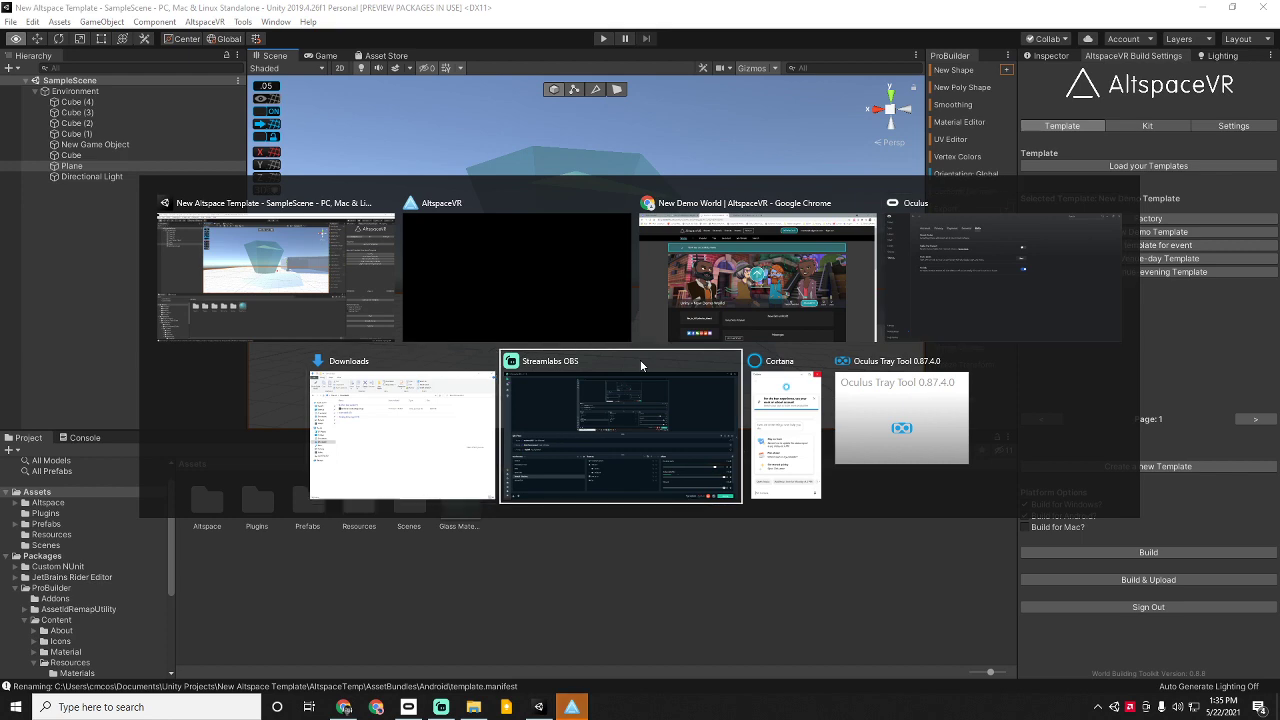
pyautogui.hotkey('alt', 'Tab')
pyautogui.hotkey('alt', 'Tab')
pyautogui.hotkey('alt', 'Tab')
pyautogui.hotkey('alt', 'Tab')
pyautogui.hotkey('alt', 'Tab')
pyautogui.hotkey('alt', 'Tab')
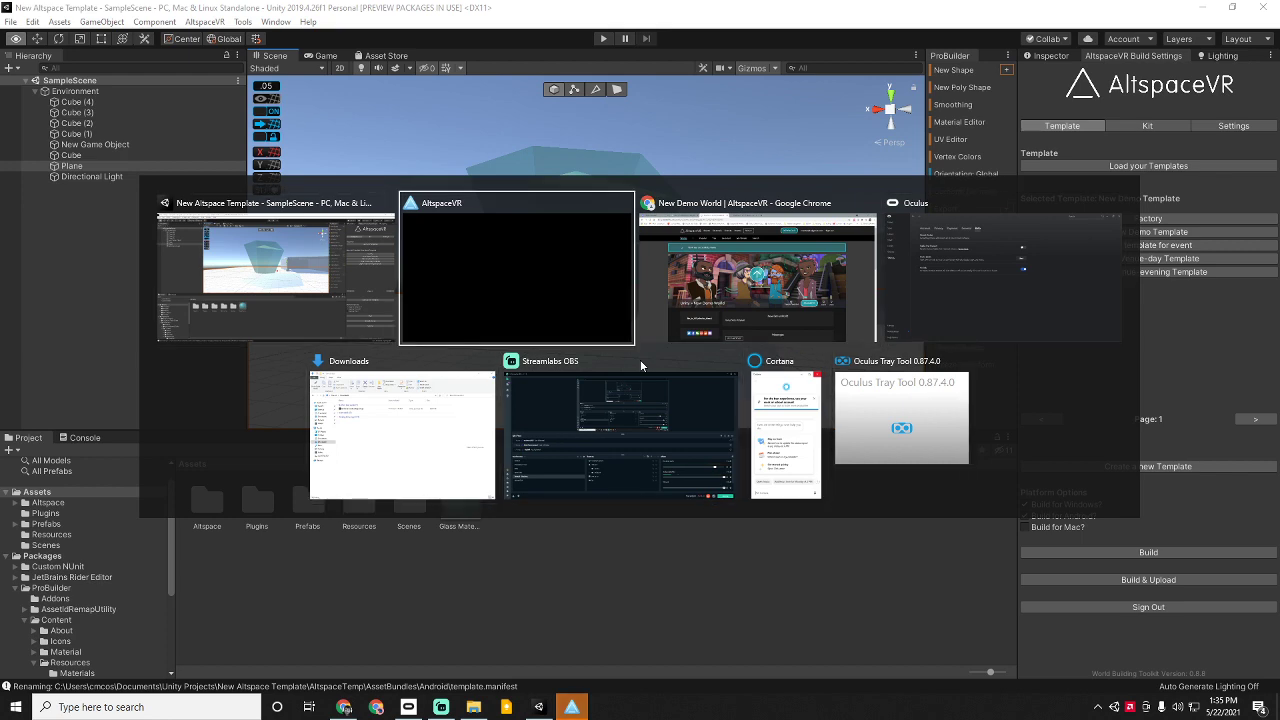
pyautogui.hotkey('alt', 'Tab')
pyautogui.hotkey('alt', 'Tab')
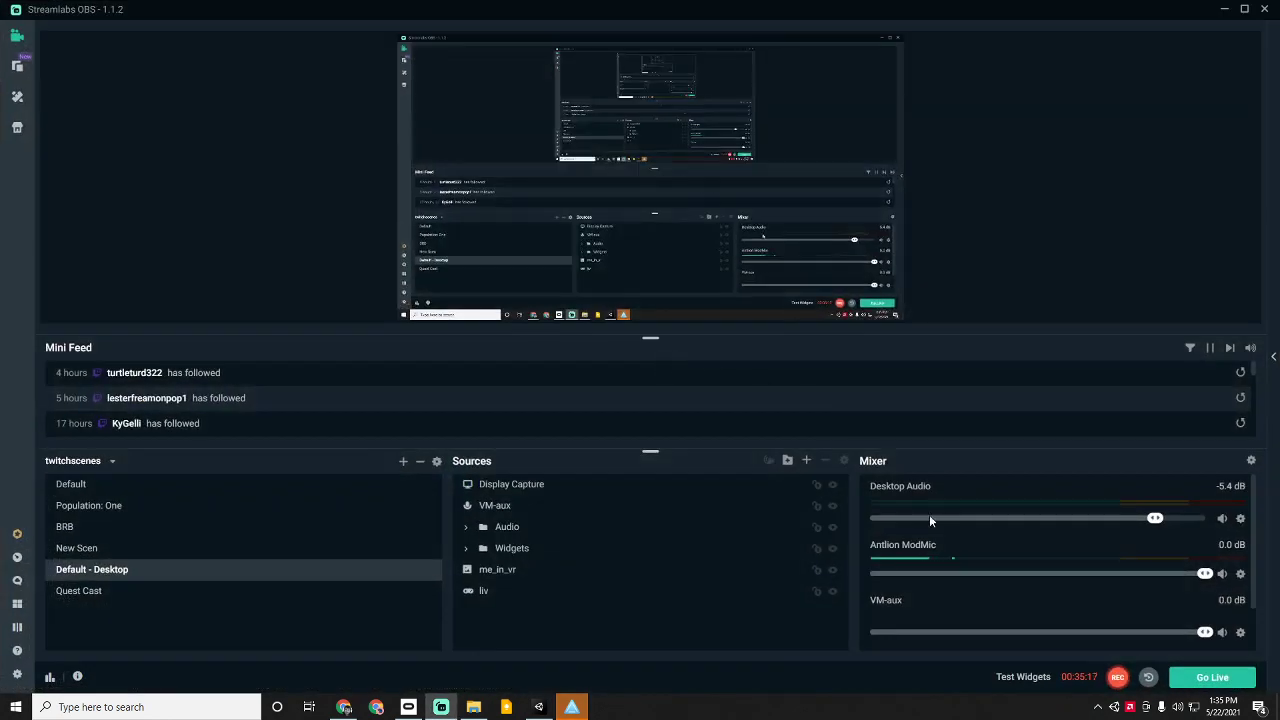